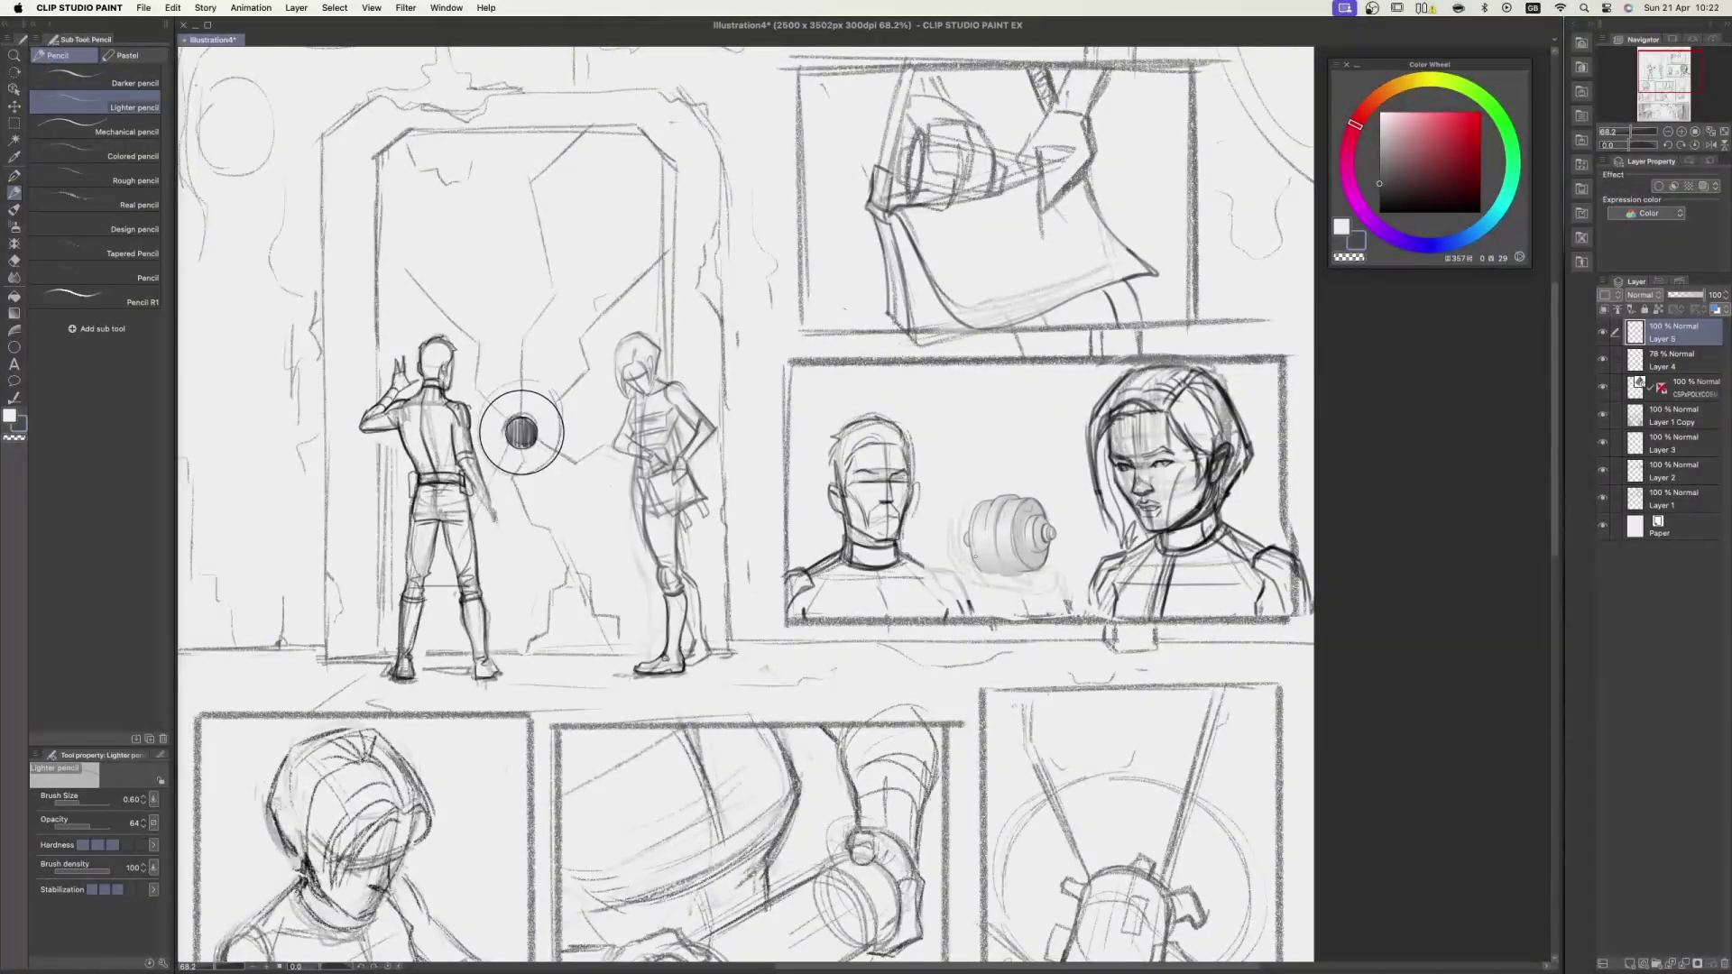
- Increase the Open_State02 shape on the comic page's 3D device and adjust the model's placement in the panels
{"action": "scroll", "coordinate": [1002, 505], "scroll_direction": "up", "scroll_amount": 3}
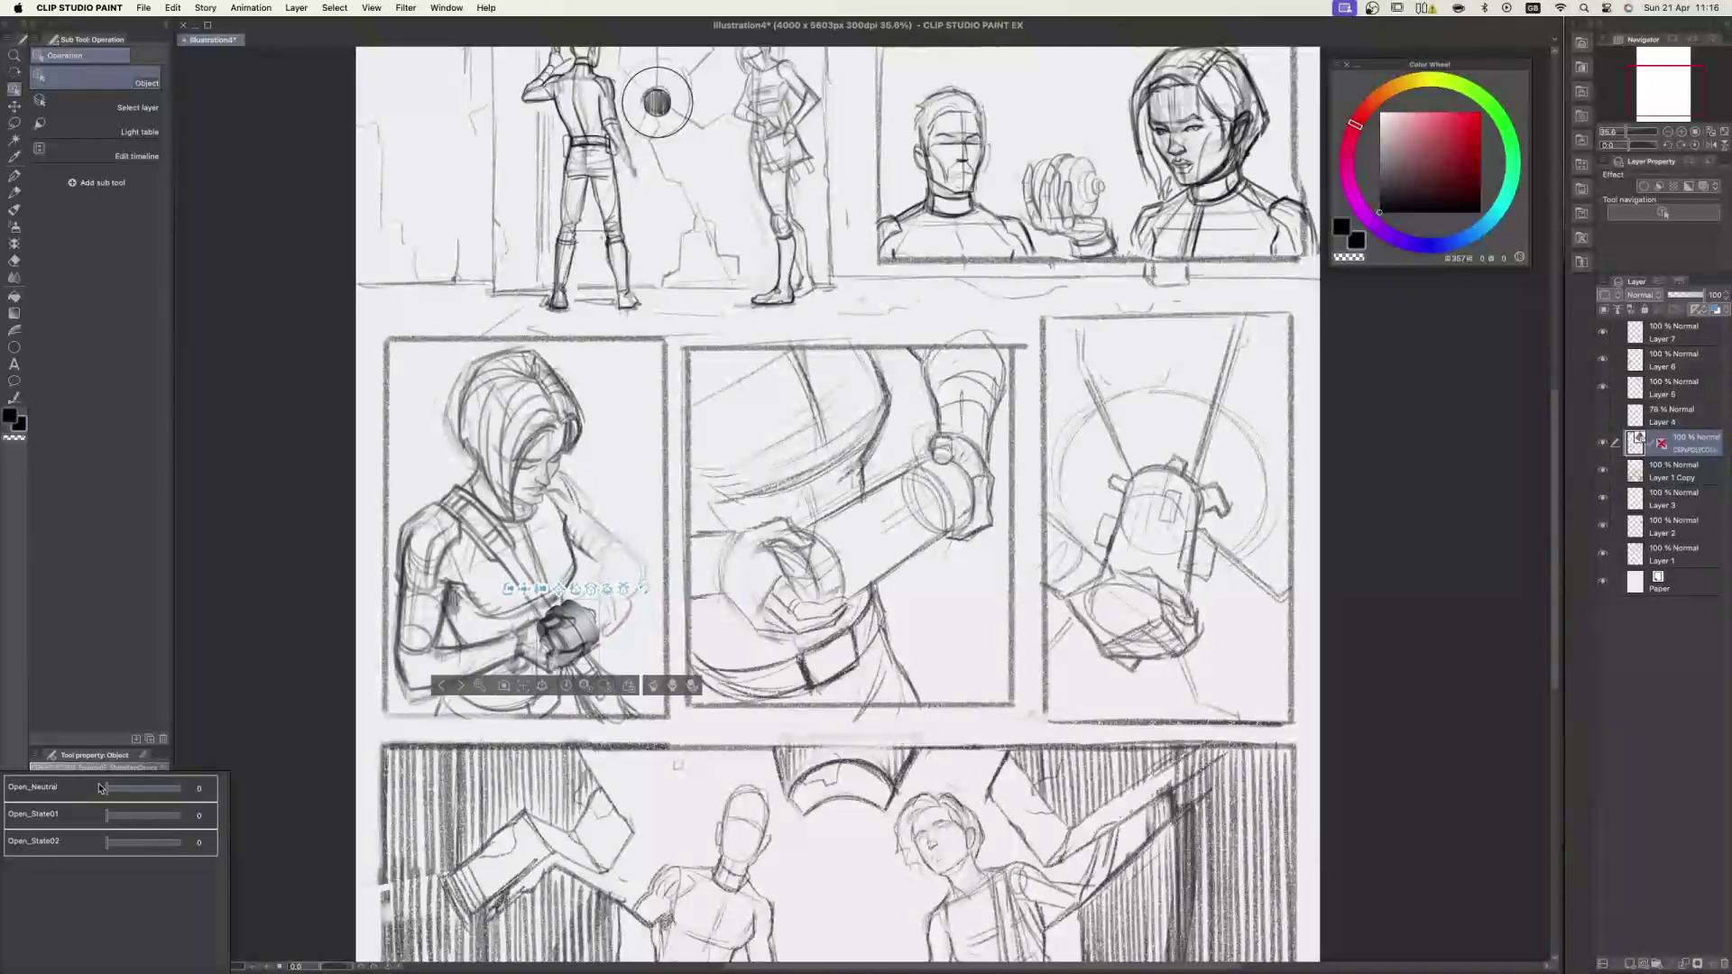
{"action": "left_click_drag", "start_coordinate": [107, 842], "coordinate": [155, 845]}
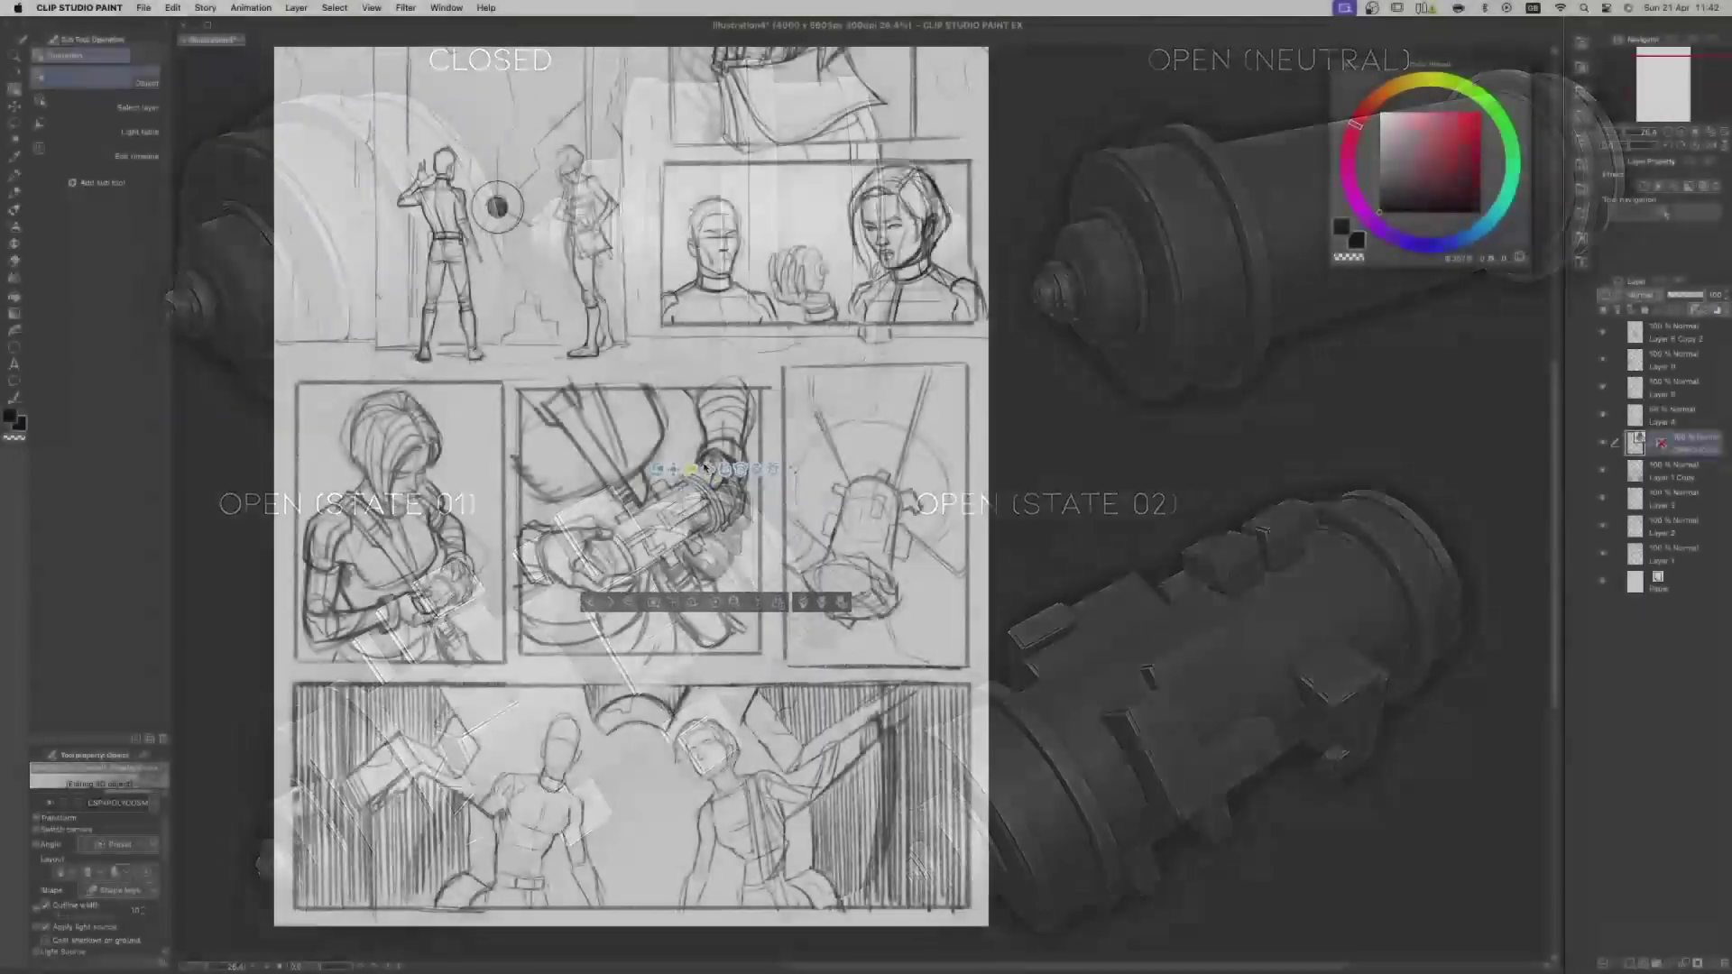
{"action": "mouse_move", "coordinate": [848, 586]}
{"action": "left_mouse_down"}
{"action": "mouse_move", "coordinate": [875, 487]}
{"action": "mouse_move", "coordinate": [771, 630]}
{"action": "mouse_move", "coordinate": [1001, 599]}
{"action": "mouse_move", "coordinate": [822, 461]}
{"action": "mouse_move", "coordinate": [866, 446]}
{"action": "mouse_move", "coordinate": [852, 473]}
{"action": "left_mouse_up"}
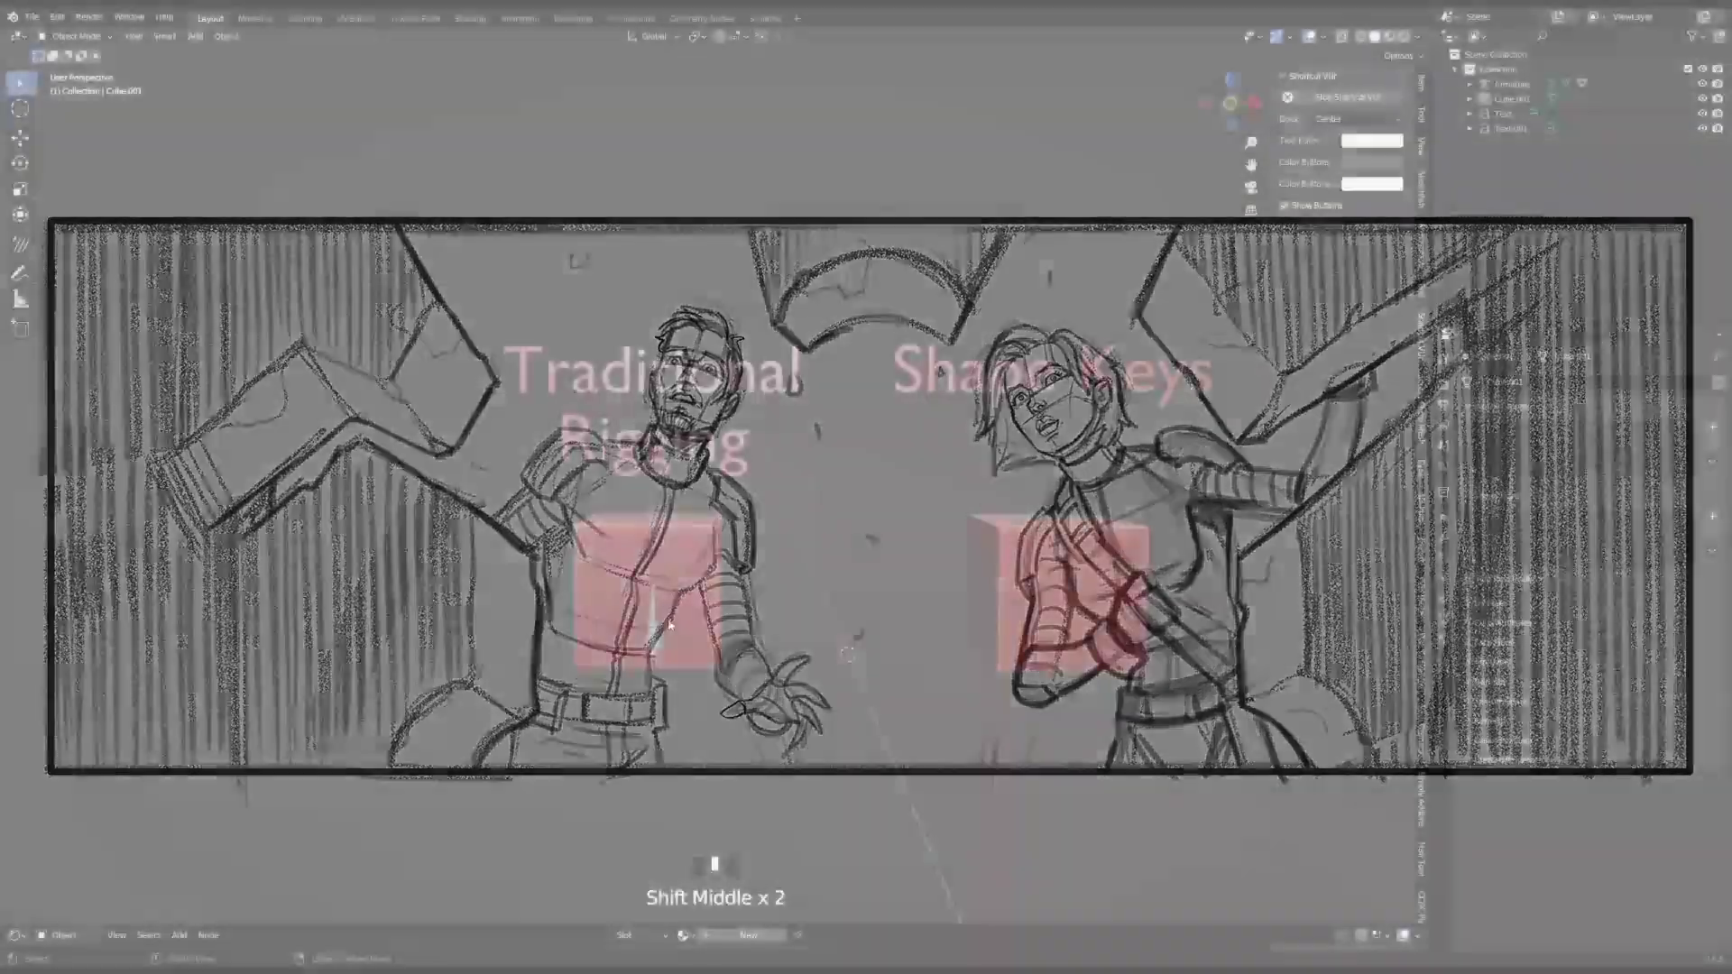
- Switch to Blender and freely rotate the bone of the traditionally rigged cube in Pose Mode
{"action": "left_click", "coordinate": [656, 634]}
{"action": "left_click", "coordinate": [90, 37]}
{"action": "left_click", "coordinate": [73, 94]}
{"action": "key", "text": "r"}
{"action": "key", "text": "r"}
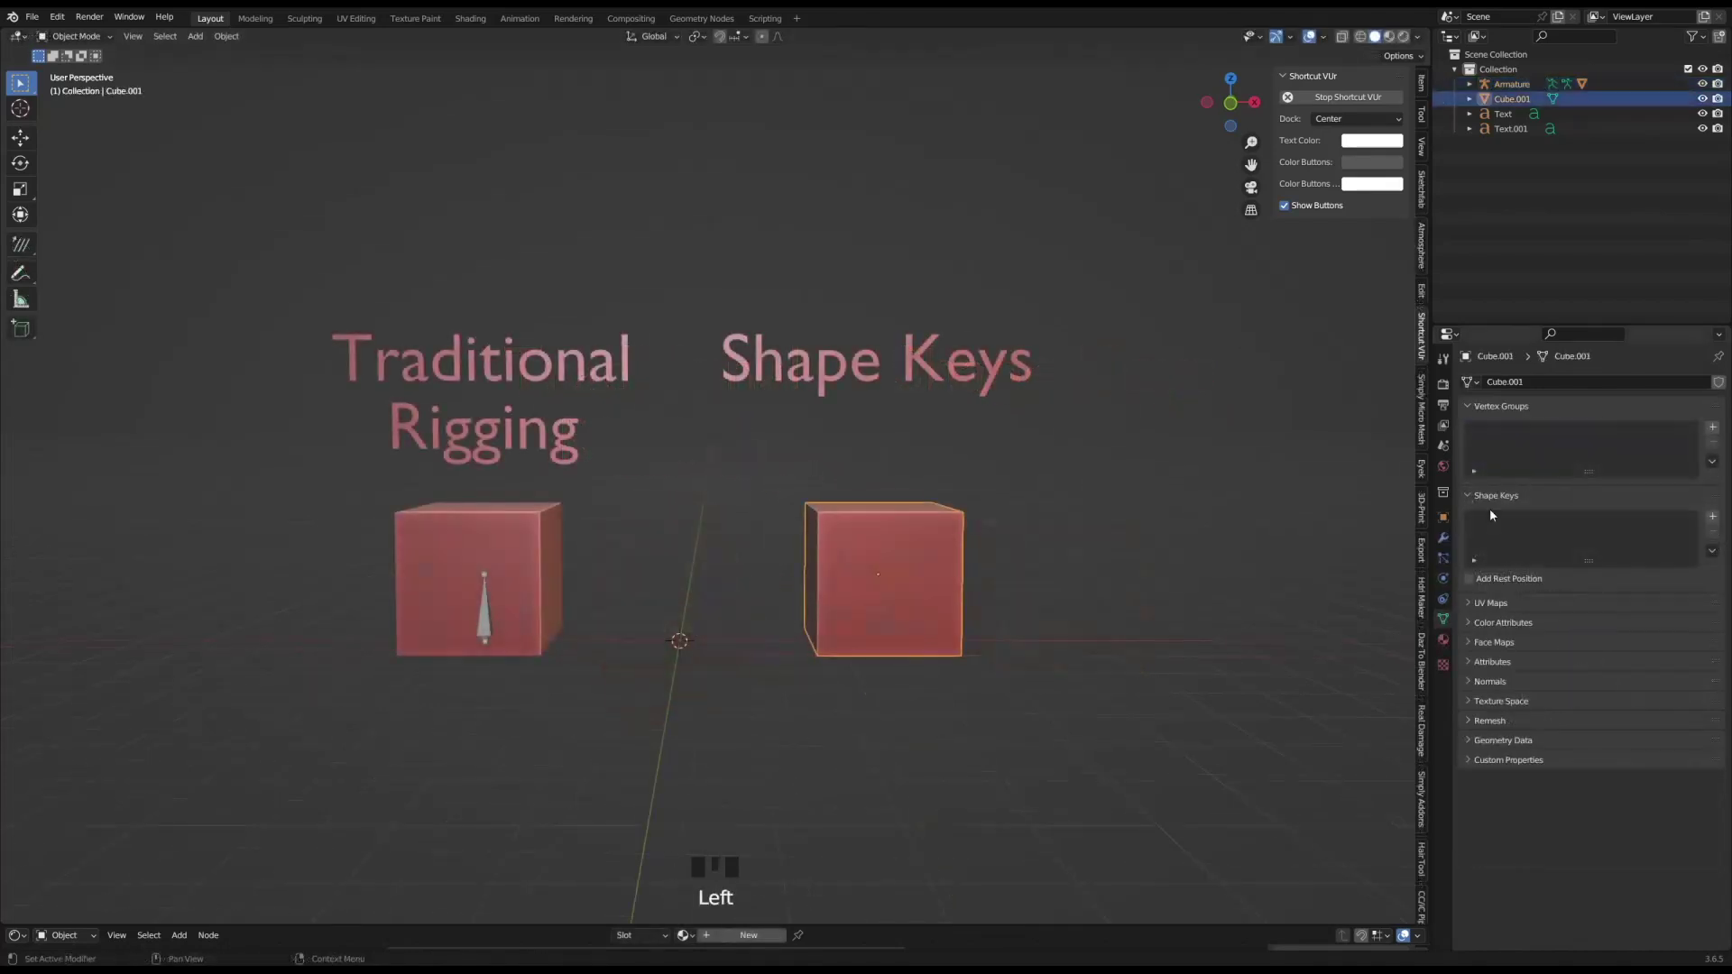
- Add two shape keys to the Shape Keys cube, named Original State and State 01
{"action": "left_click", "coordinate": [1712, 517]}
{"action": "double_click", "coordinate": [1500, 520]}
{"action": "type", "text": "Original State"}
{"action": "key", "text": "Return"}
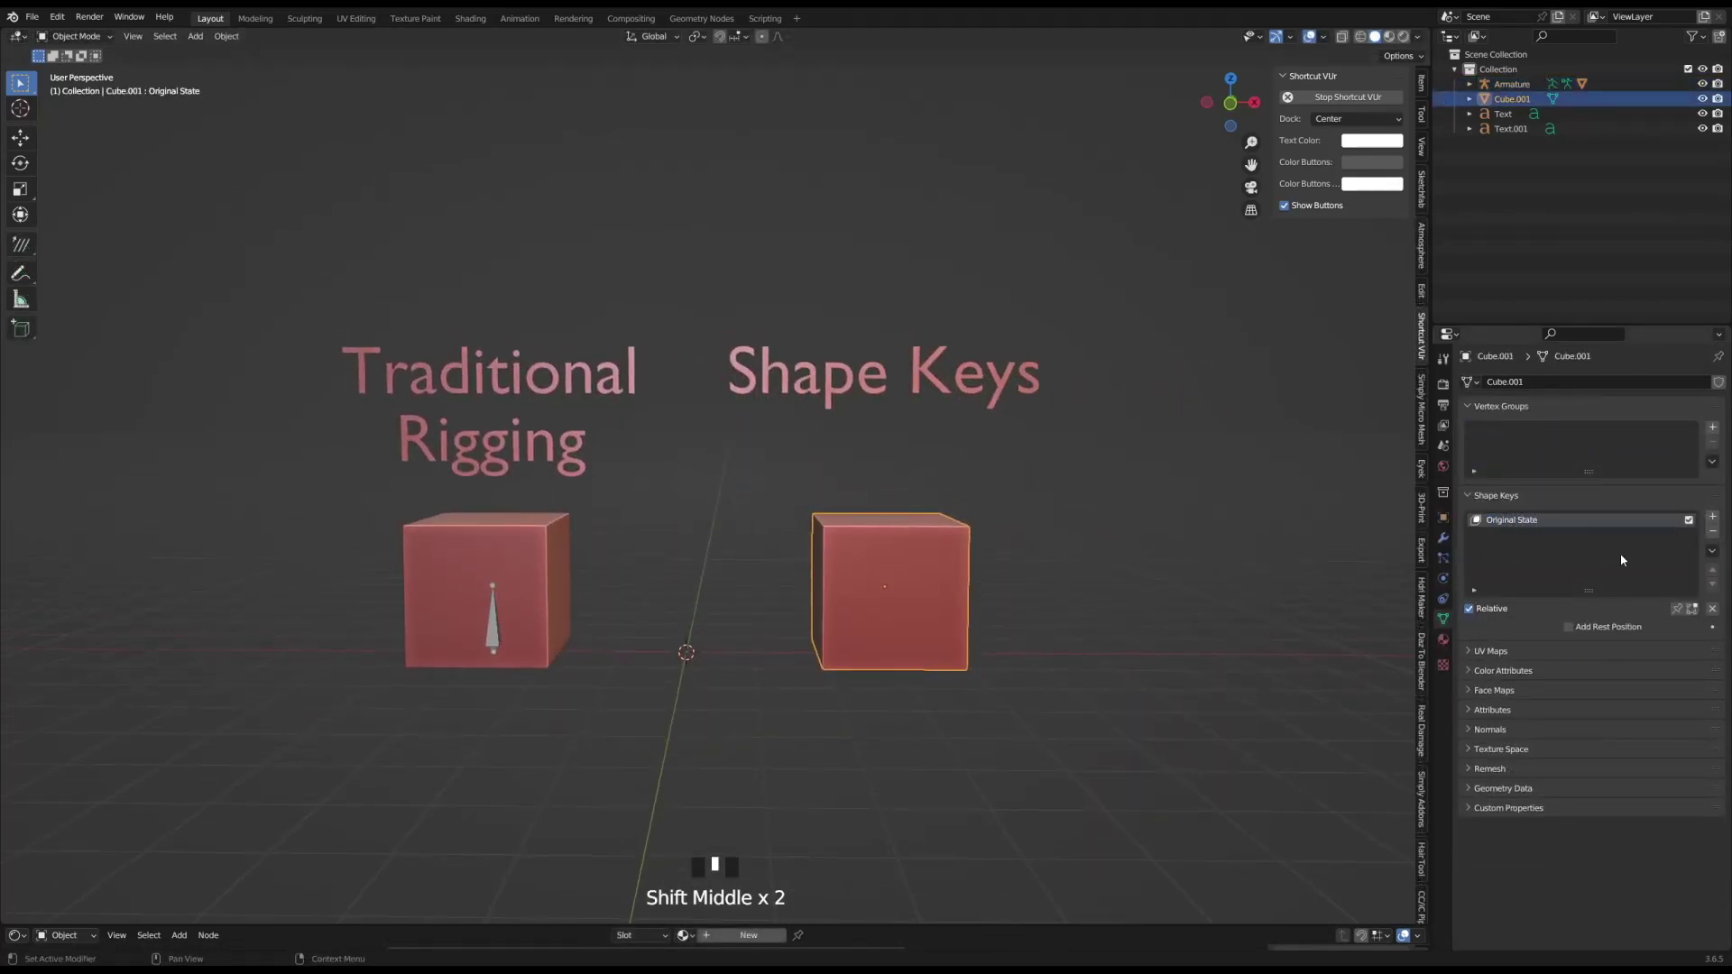
{"action": "left_click", "coordinate": [1712, 517]}
{"action": "double_click", "coordinate": [1497, 536]}
{"action": "type", "text": "State 01"}
{"action": "key", "text": "Return"}
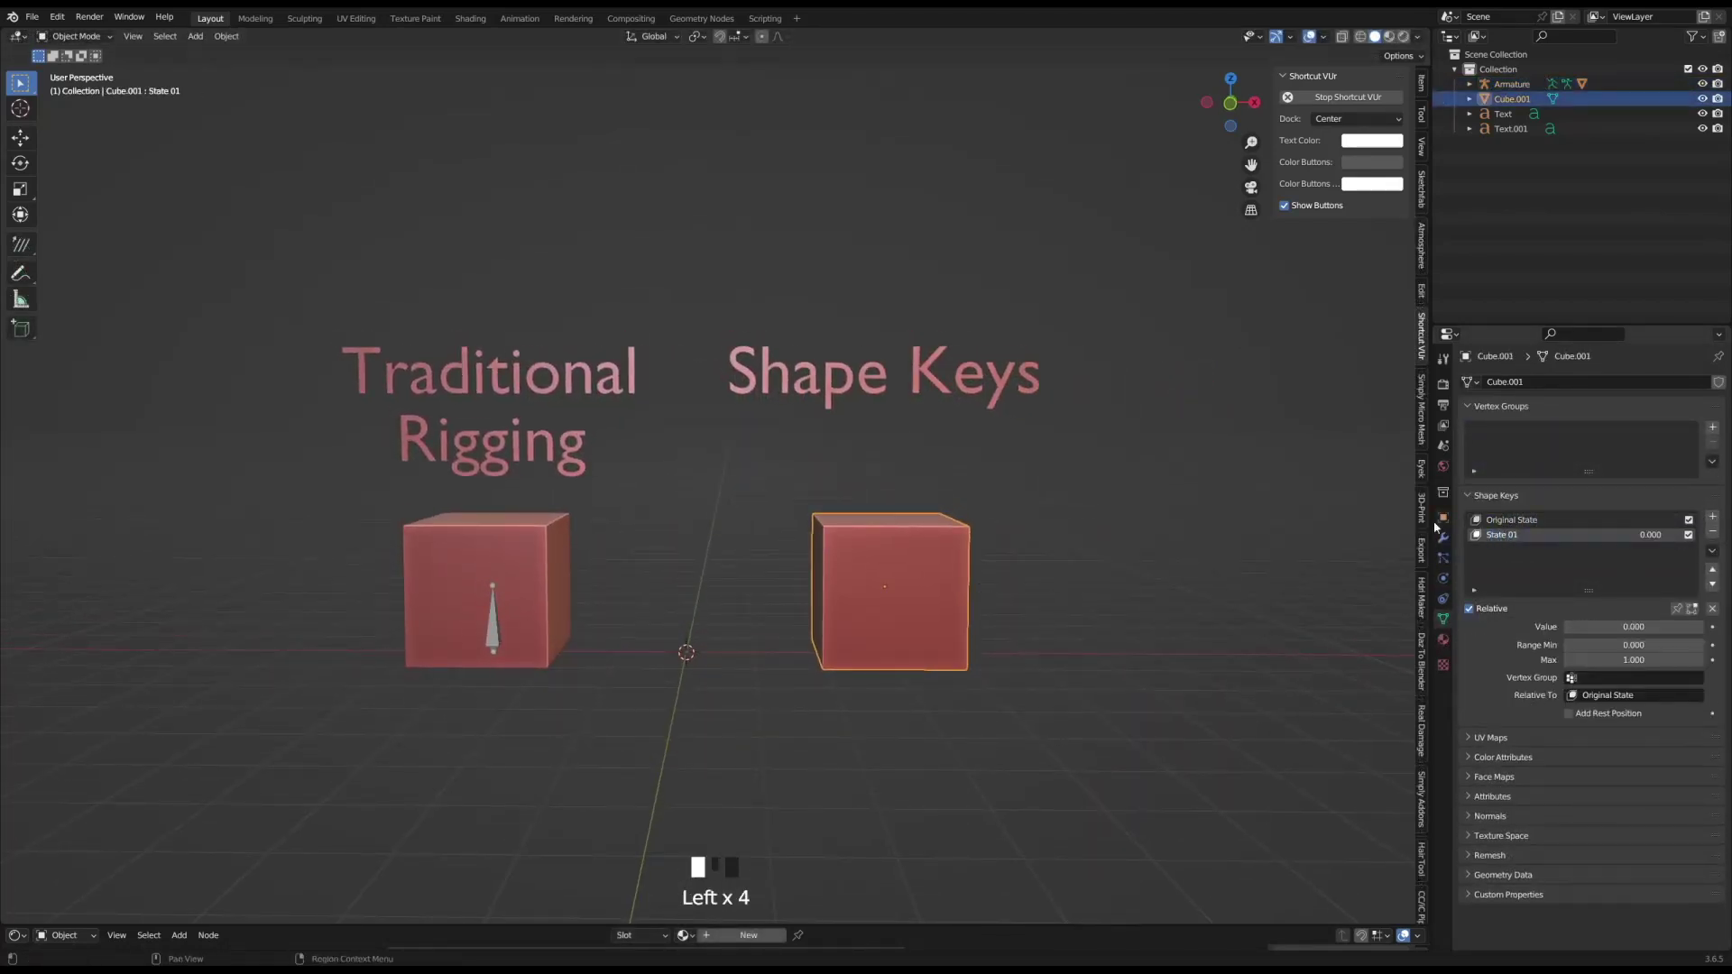
- Subdivide the whole mesh of the Shape Keys cube three times in Edit Mode
{"action": "scroll", "coordinate": [963, 596], "scroll_direction": "up", "scroll_amount": 1}
{"action": "key", "text": "Tab"}
{"action": "middle_click_drag", "start_coordinate": [962, 595], "coordinate": [1028, 623]}
{"action": "right_click", "coordinate": [914, 590]}
{"action": "left_click", "coordinate": [920, 611]}
{"action": "right_click", "coordinate": [927, 580]}
{"action": "left_click", "coordinate": [927, 580]}
{"action": "right_click", "coordinate": [928, 580]}
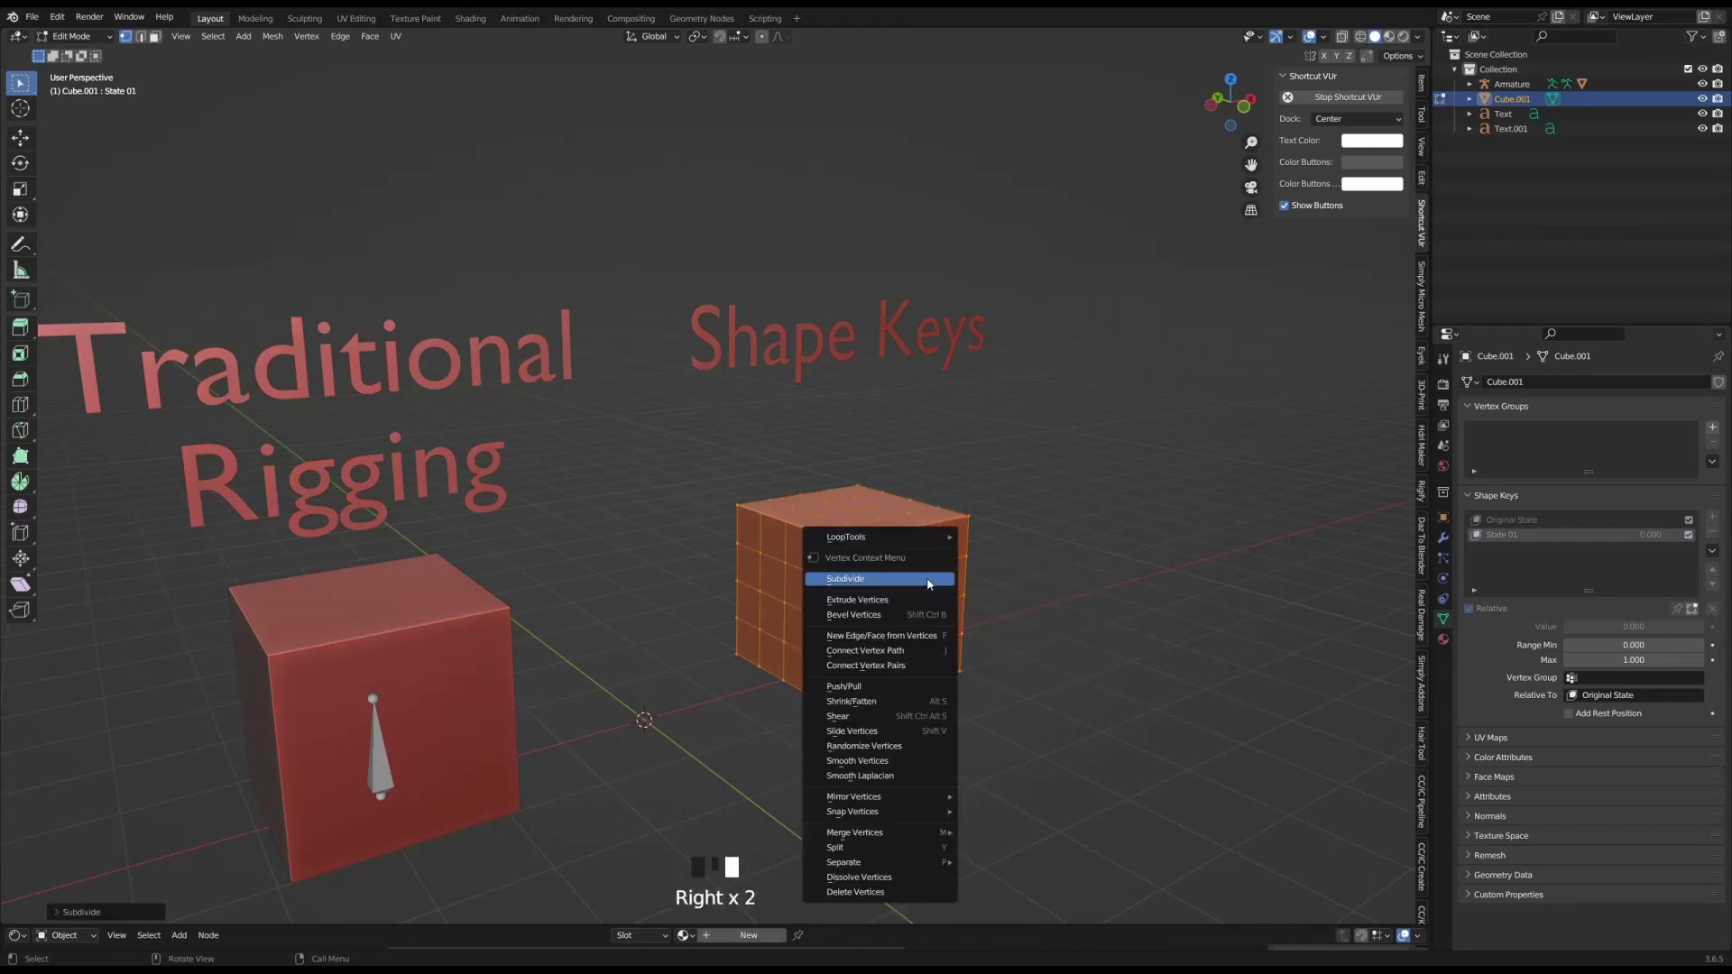
{"action": "left_click", "coordinate": [928, 580]}
- With proportional editing in vertex mode, raise one vertex of the cube's top and lower another for State 01
{"action": "left_click", "coordinate": [154, 36]}
{"action": "key", "text": "1"}
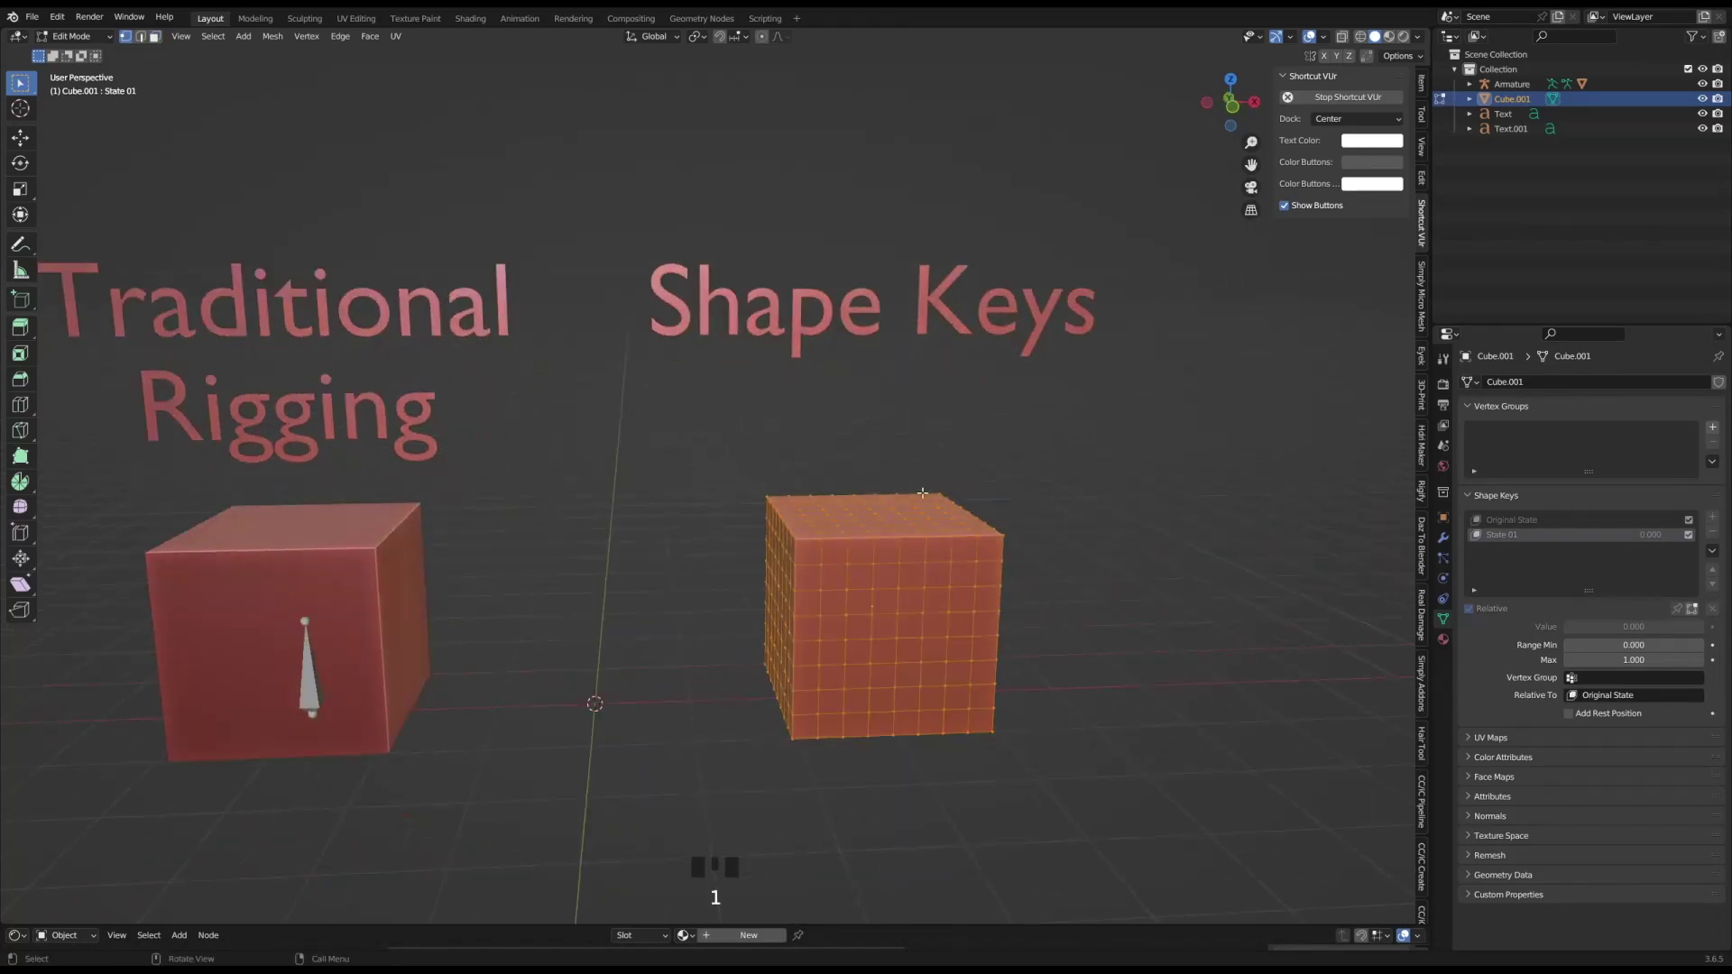
{"action": "left_click", "coordinate": [940, 494]}
{"action": "key", "text": "o"}
{"action": "key", "text": "g"}
{"action": "left_click", "coordinate": [941, 414]}
{"action": "middle_click_drag", "start_coordinate": [1015, 547], "coordinate": [692, 511]}
{"action": "left_click", "coordinate": [691, 506]}
{"action": "key", "text": "g"}
{"action": "left_click", "coordinate": [695, 563]}
{"action": "key", "text": "g"}
{"action": "left_click", "coordinate": [767, 595]}
{"action": "middle_click_drag", "start_coordinate": [767, 595], "coordinate": [901, 501]}
- Select a path of faces spiralling inward from the edges of the cube's deformed top
{"action": "key", "text": "3"}
{"action": "middle_click_drag", "start_coordinate": [839, 632], "coordinate": [879, 649]}
{"action": "left_click", "coordinate": [628, 427]}
{"action": "left_click", "coordinate": [701, 596], "text": "ctrl"}
{"action": "left_click", "coordinate": [857, 480], "text": "ctrl"}
{"action": "left_click", "coordinate": [780, 316], "text": "ctrl"}
{"action": "left_click", "coordinate": [652, 415], "text": "ctrl"}
{"action": "left_click", "coordinate": [741, 524], "text": "ctrl"}
{"action": "left_click", "coordinate": [820, 460], "text": "ctrl"}
{"action": "left_click", "coordinate": [757, 370], "text": "ctrl"}
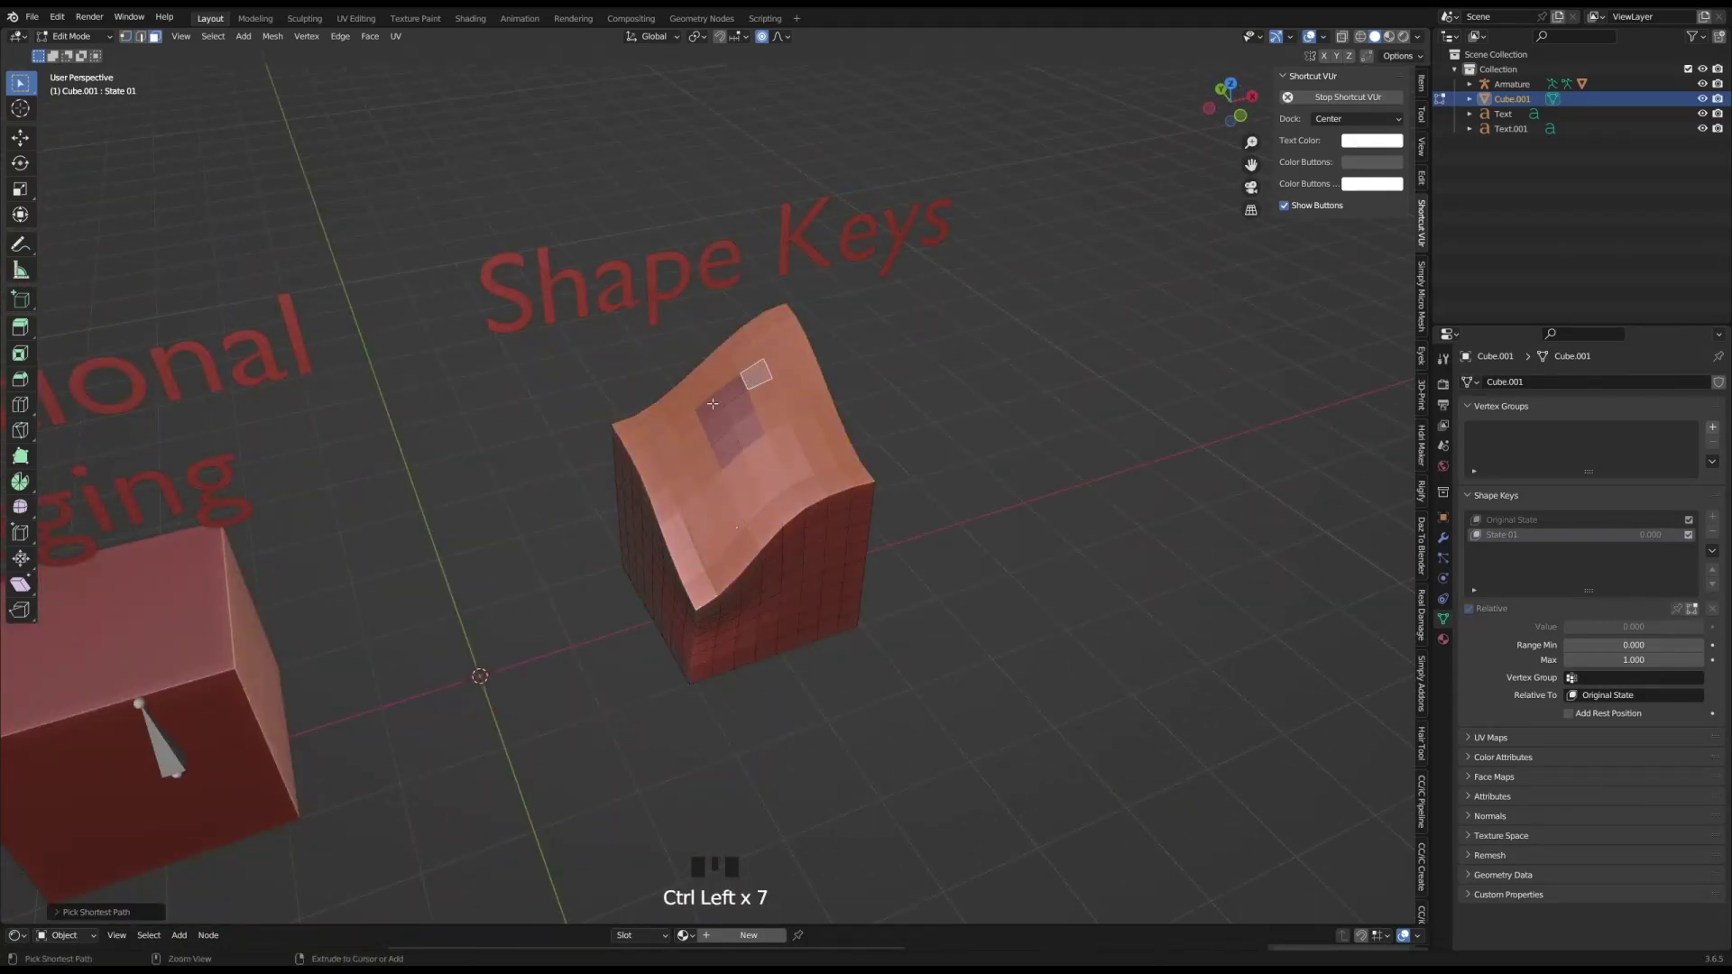
{"action": "left_click", "coordinate": [761, 397], "text": "ctrl"}
- Extrude the selected faces out of the deformed top and return to Object Mode
{"action": "middle_click_drag", "start_coordinate": [782, 533], "coordinate": [831, 506]}
{"action": "left_click", "coordinate": [213, 36]}
{"action": "left_click", "coordinate": [252, 169]}
{"action": "middle_click_drag", "start_coordinate": [898, 451], "coordinate": [955, 383]}
{"action": "key", "text": "e"}
{"action": "left_click", "coordinate": [852, 386]}
{"action": "middle_click_drag", "start_coordinate": [955, 383], "coordinate": [881, 549]}
{"action": "key", "text": "Tab"}
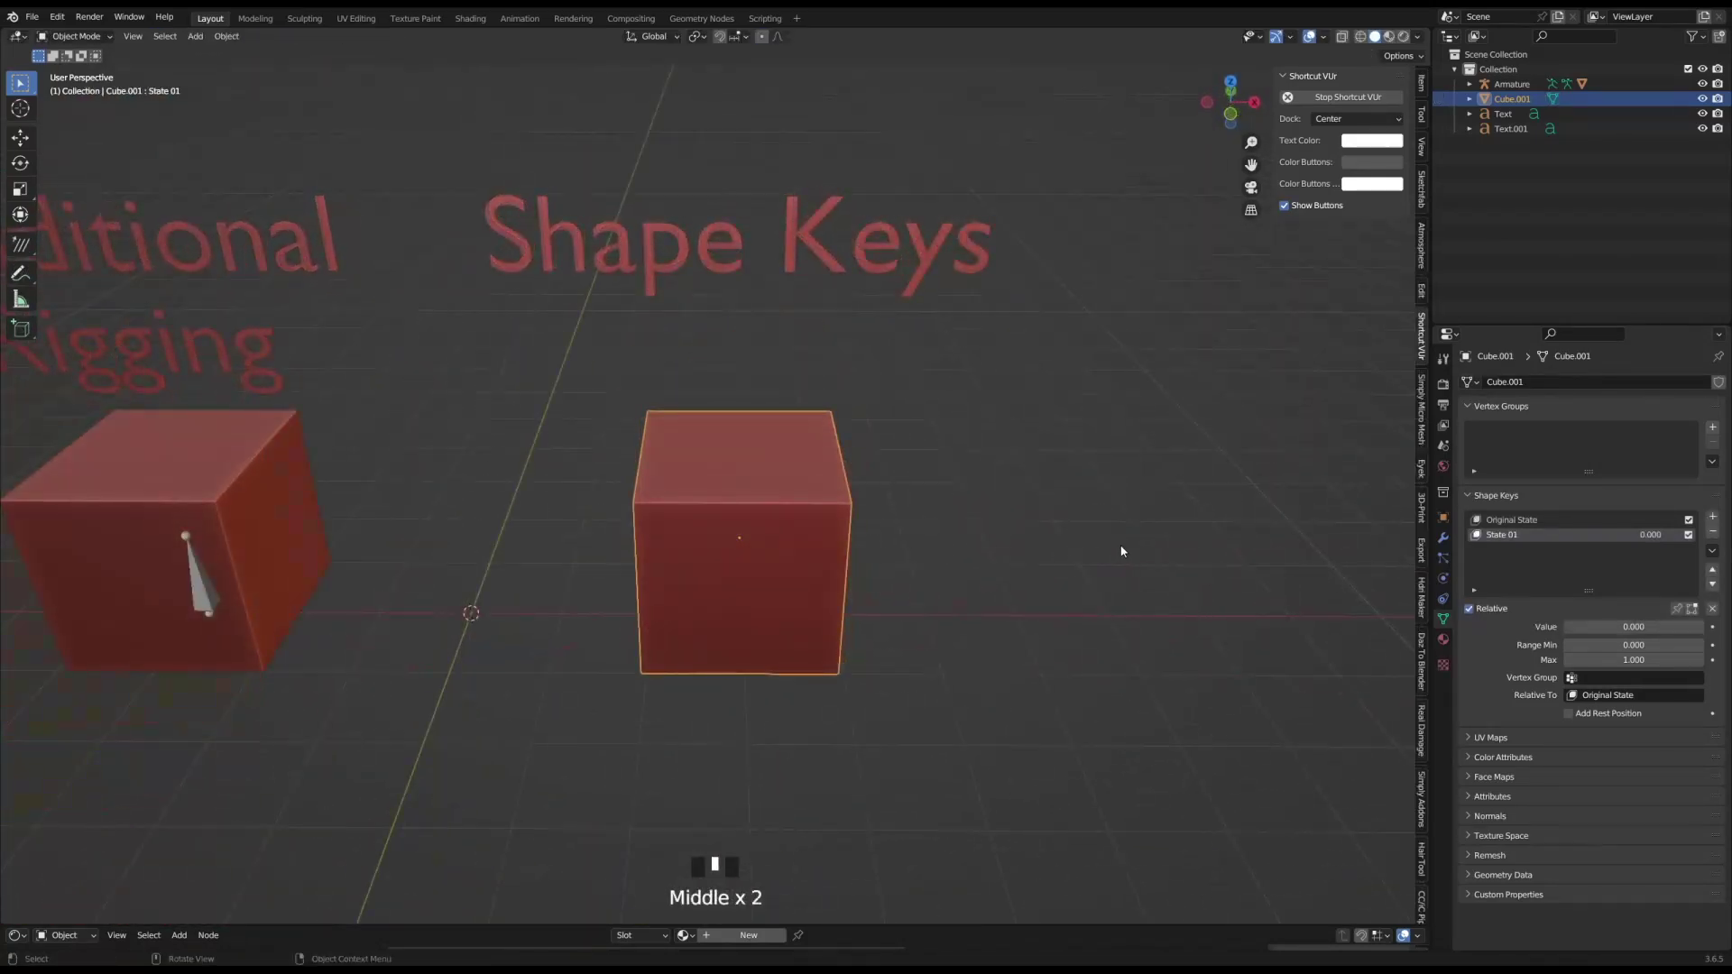
- Vary the State 01 shape key value to preview the deformation of the Shape Keys cube
{"action": "left_click_drag", "start_coordinate": [1623, 627], "coordinate": [1583, 627]}
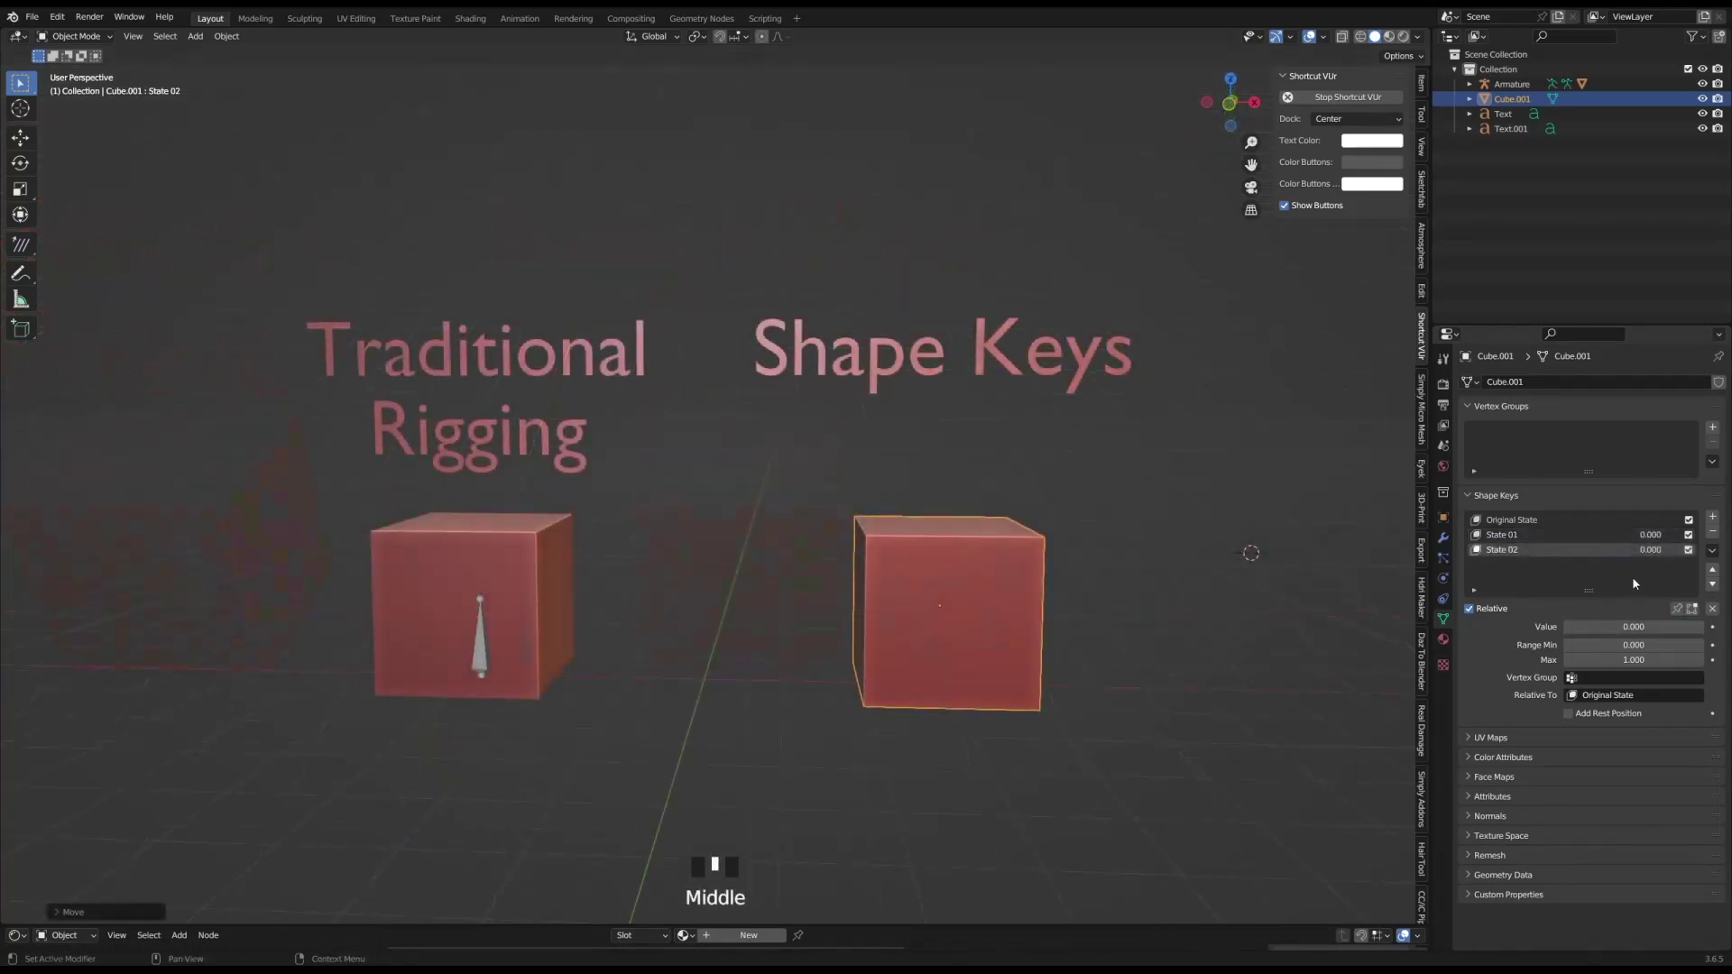
{"action": "left_click_drag", "start_coordinate": [1651, 534], "coordinate": [1701, 551]}
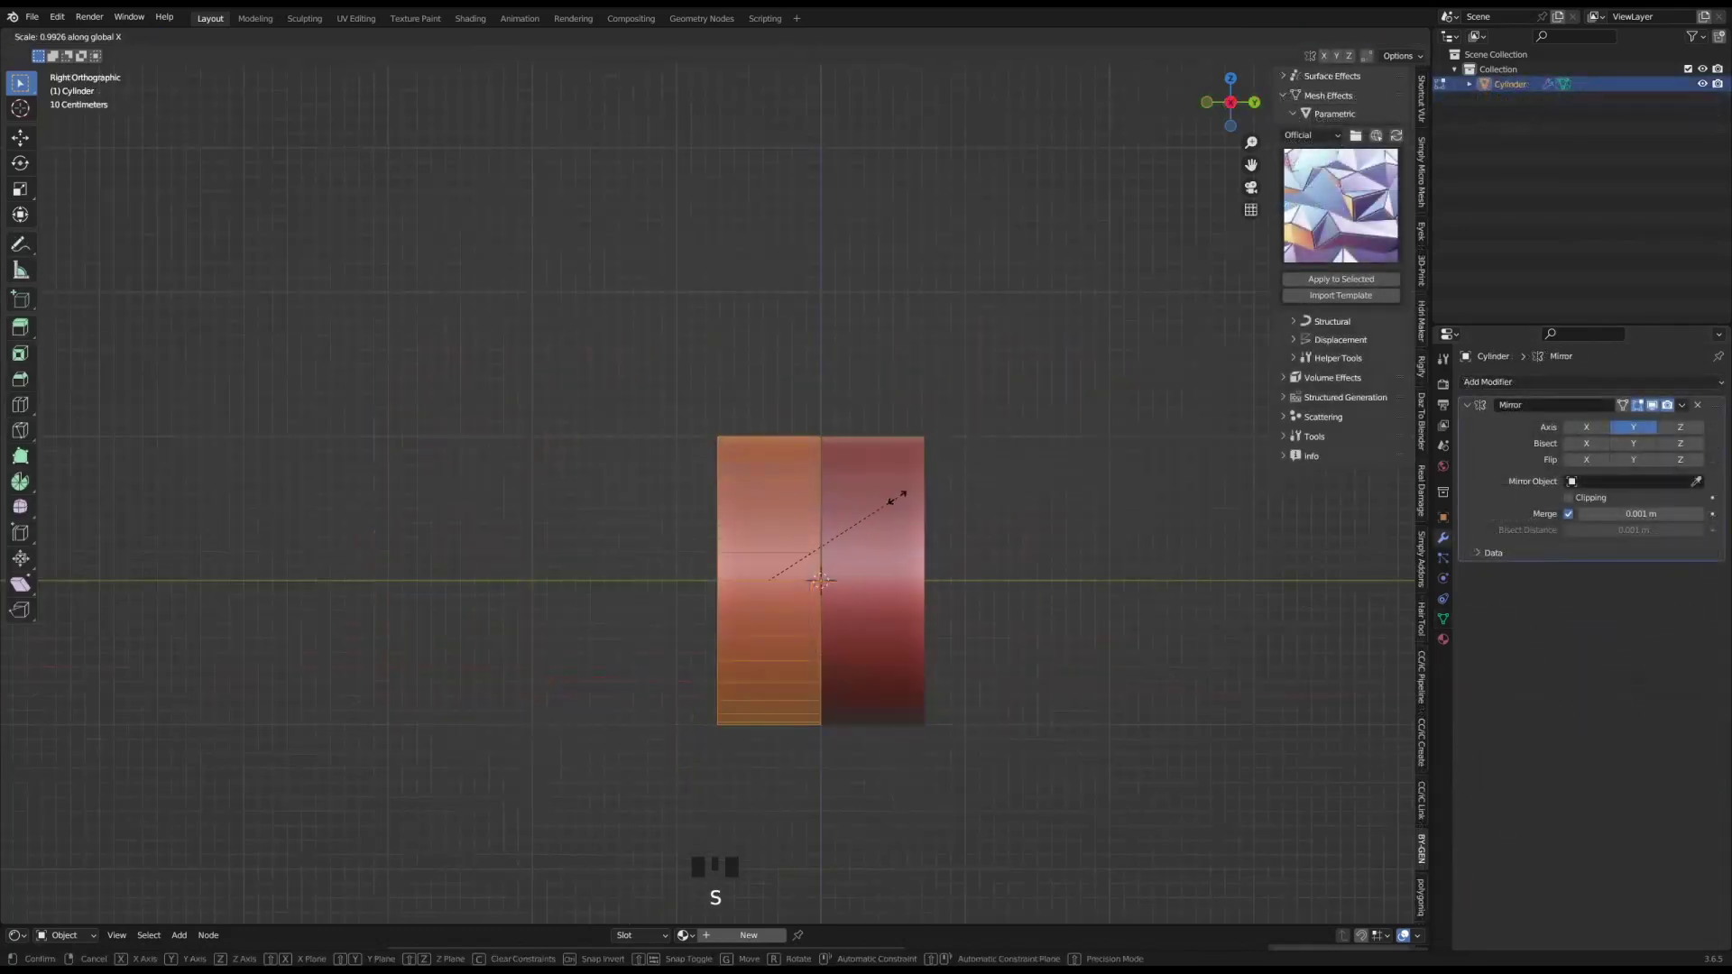
- Duplicate the cylinder section in place and shape it into a wider, thinner ring at the device's middle along Y
{"action": "scroll", "coordinate": [882, 506], "scroll_direction": "up", "scroll_amount": 2}
{"action": "key", "text": "shift+d"}
{"action": "key", "text": "Escape"}
{"action": "key", "text": "s"}
{"action": "left_click", "coordinate": [869, 483]}
{"action": "key", "text": "s"}
{"action": "key", "text": "y"}
{"action": "left_click", "coordinate": [785, 526]}
{"action": "key", "text": "g"}
{"action": "key", "text": "y"}
{"action": "left_click", "coordinate": [835, 519]}
{"action": "key", "text": "s"}
{"action": "key", "text": "y"}
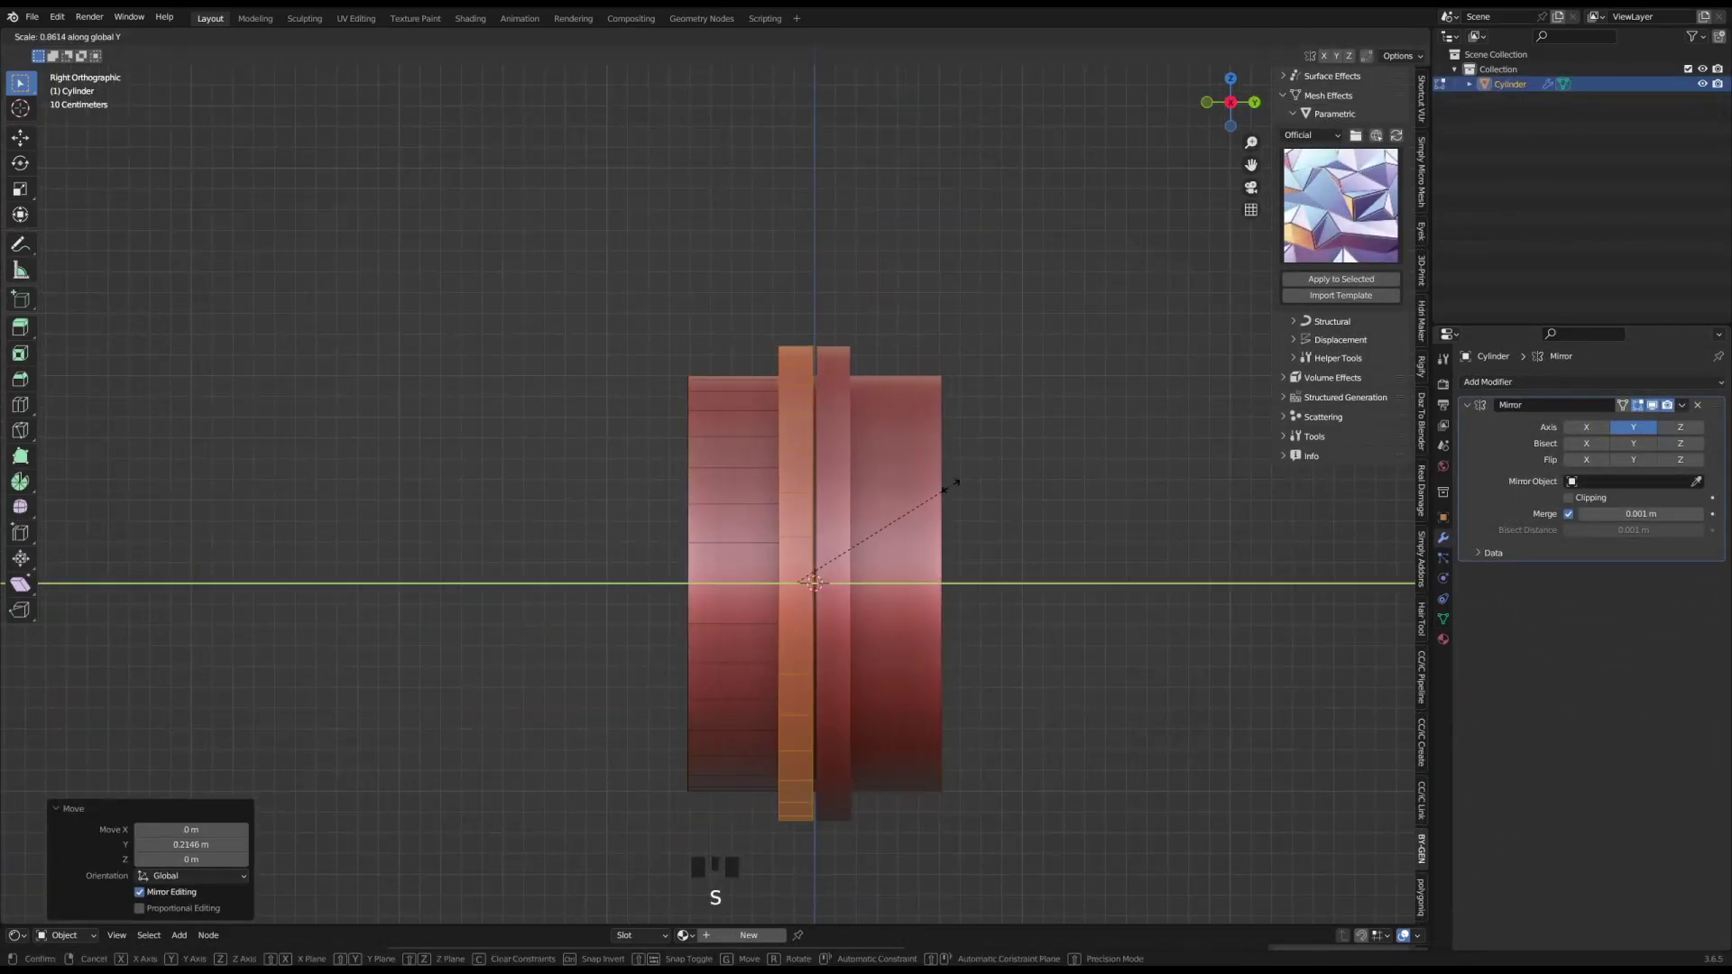
- Duplicate the middle ring along Y to the cylinder's outer end and scale it down to form an end ring
{"action": "middle_click_drag", "start_coordinate": [970, 486], "coordinate": [1029, 493], "text": "shift"}
{"action": "key", "text": "shift+d"}
{"action": "key", "text": "y"}
{"action": "left_click", "coordinate": [966, 455]}
{"action": "key", "text": "s"}
{"action": "left_click", "coordinate": [939, 464]}
- Inset the cylinder's outer end face, extrude it slightly, and scale it to about 0.97 for a tapered edge
{"action": "middle_click_drag", "start_coordinate": [939, 463], "coordinate": [866, 574]}
{"action": "left_click", "coordinate": [866, 573]}
{"action": "key", "text": "i"}
{"action": "left_click", "coordinate": [1098, 449]}
{"action": "key", "text": "e"}
{"action": "left_click", "coordinate": [1089, 448]}
{"action": "key", "text": "s"}
{"action": "left_click", "coordinate": [1069, 446]}
- Inset the end face again, extrude it into a cap, and refine the cap's scale and position along Y
{"action": "key", "text": "i"}
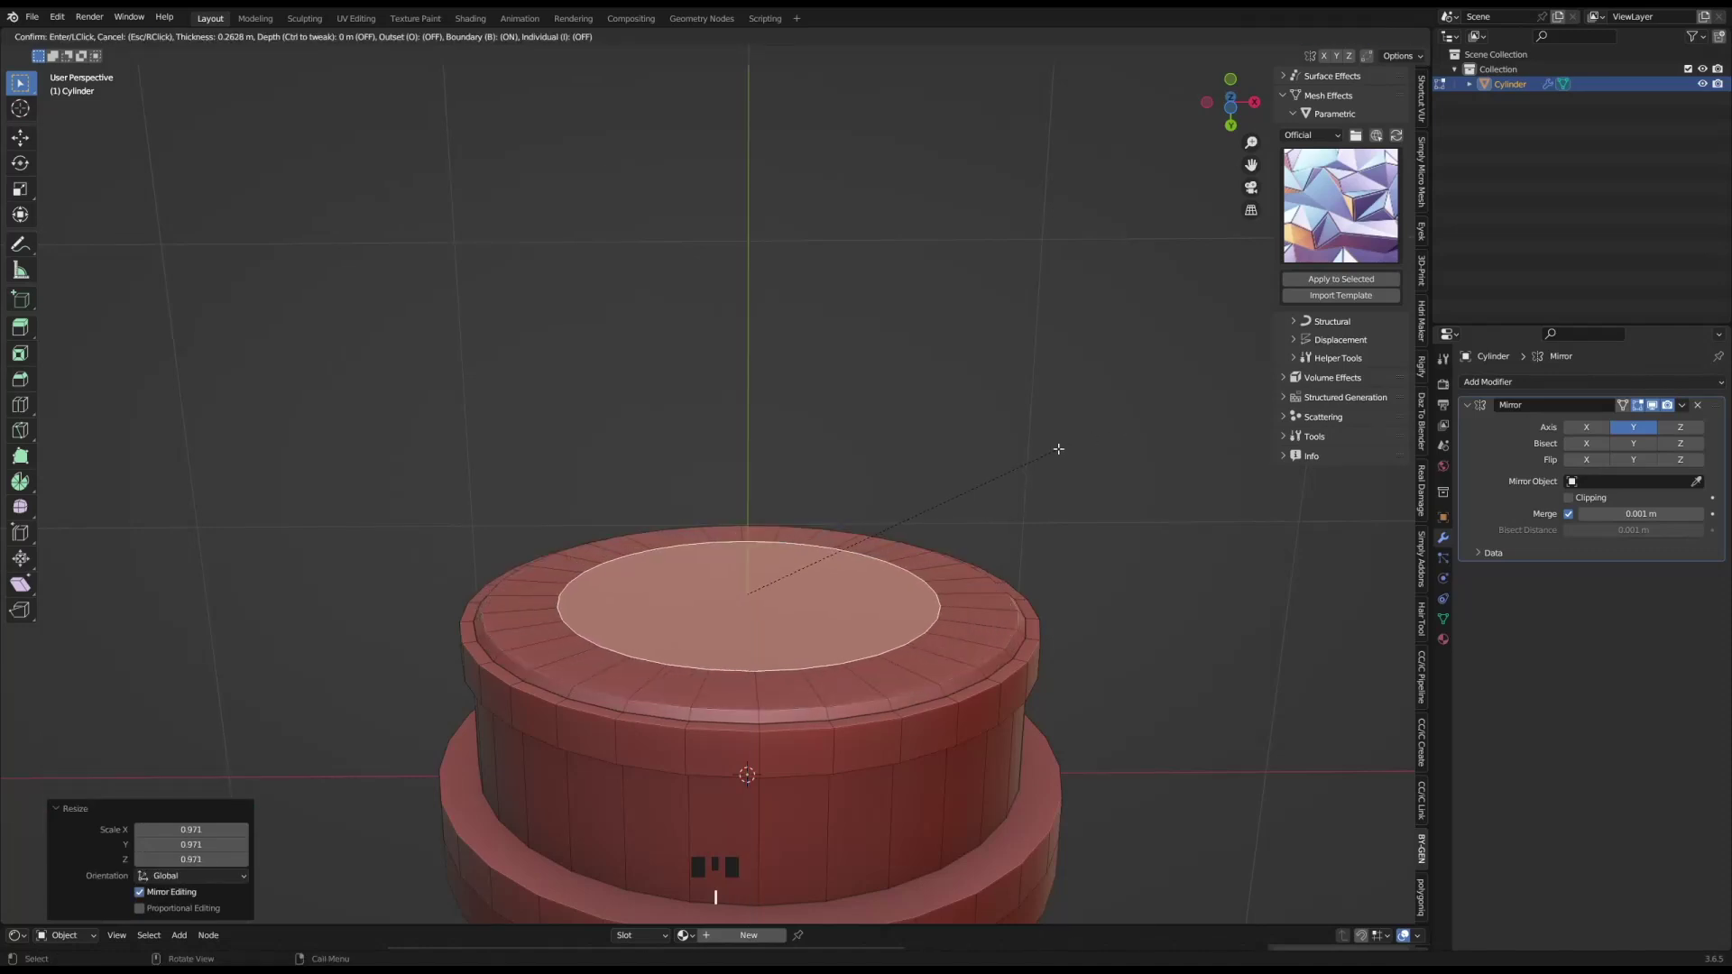
{"action": "key", "text": "y"}
{"action": "left_click", "coordinate": [877, 417]}
{"action": "key", "text": "e"}
{"action": "left_click", "coordinate": [896, 479]}
{"action": "key", "text": "s"}
{"action": "left_click", "coordinate": [805, 552]}
{"action": "key", "text": "g"}
{"action": "key", "text": "y"}
{"action": "left_click", "coordinate": [802, 557]}
{"action": "left_click", "coordinate": [1005, 502]}
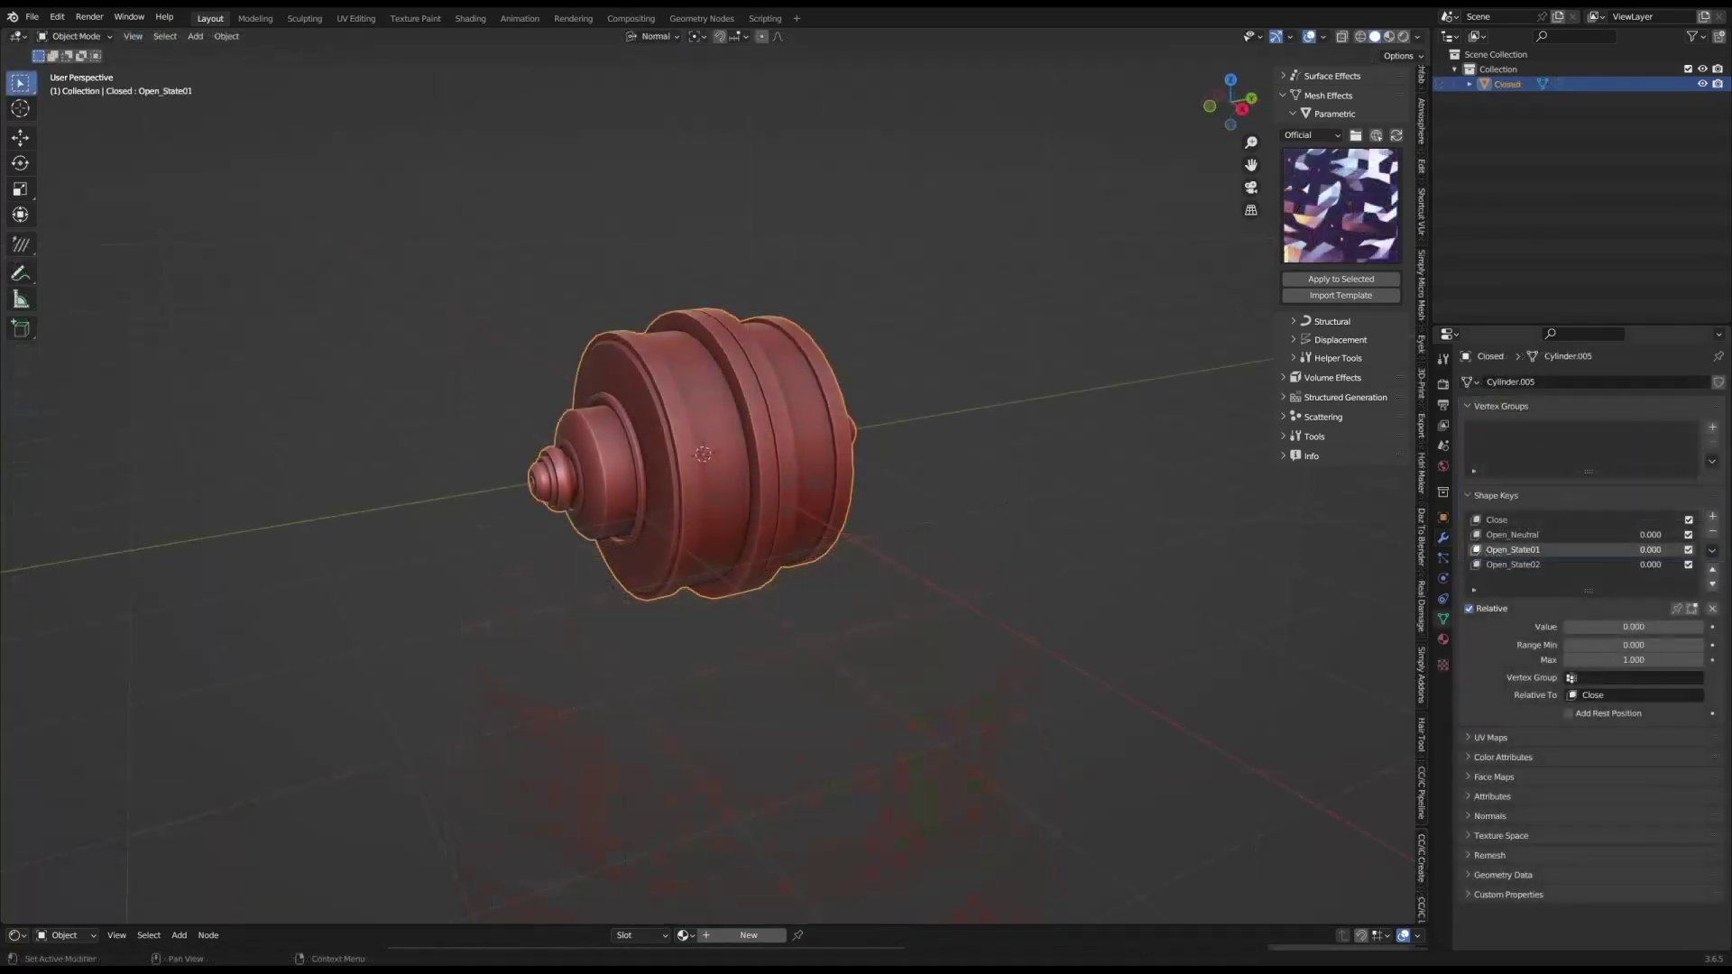
- Raise the Open_State01 shape key value on the finished device to preview that state
{"action": "left_click_drag", "start_coordinate": [1570, 626], "coordinate": [1702, 626]}
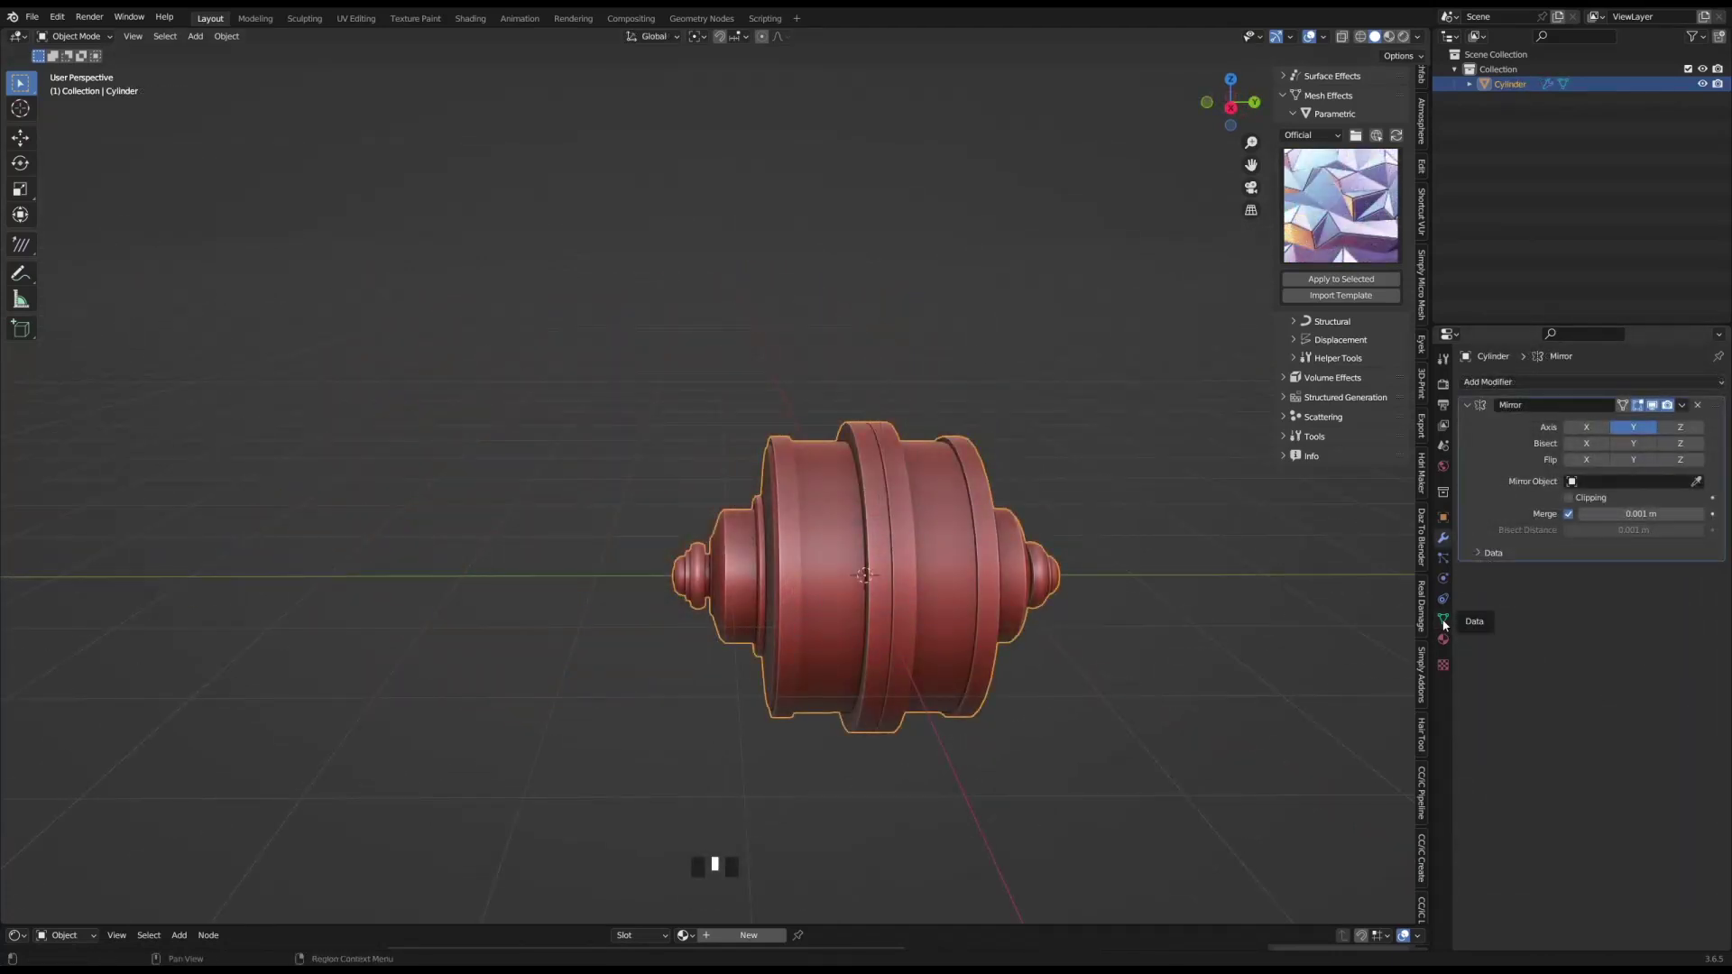
- Add a base shape key named Closed to the device cylinder, plus a second shape key
{"action": "left_click", "coordinate": [1443, 621]}
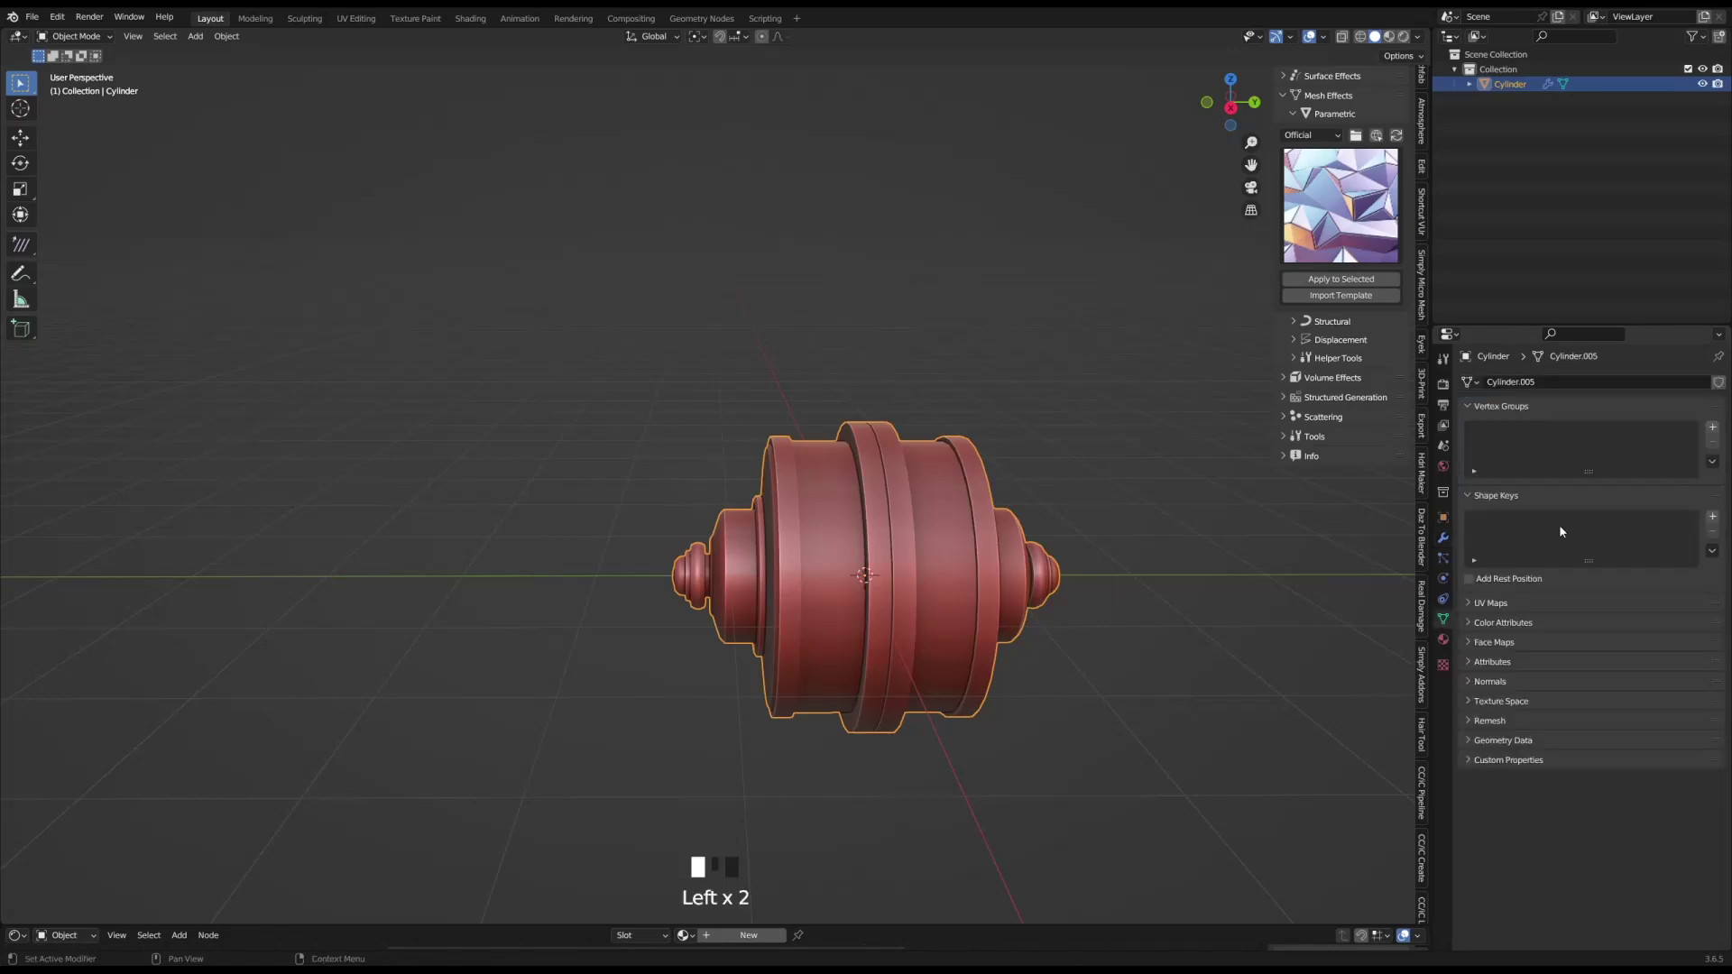
{"action": "left_click", "coordinate": [1711, 517]}
{"action": "double_click", "coordinate": [1505, 522]}
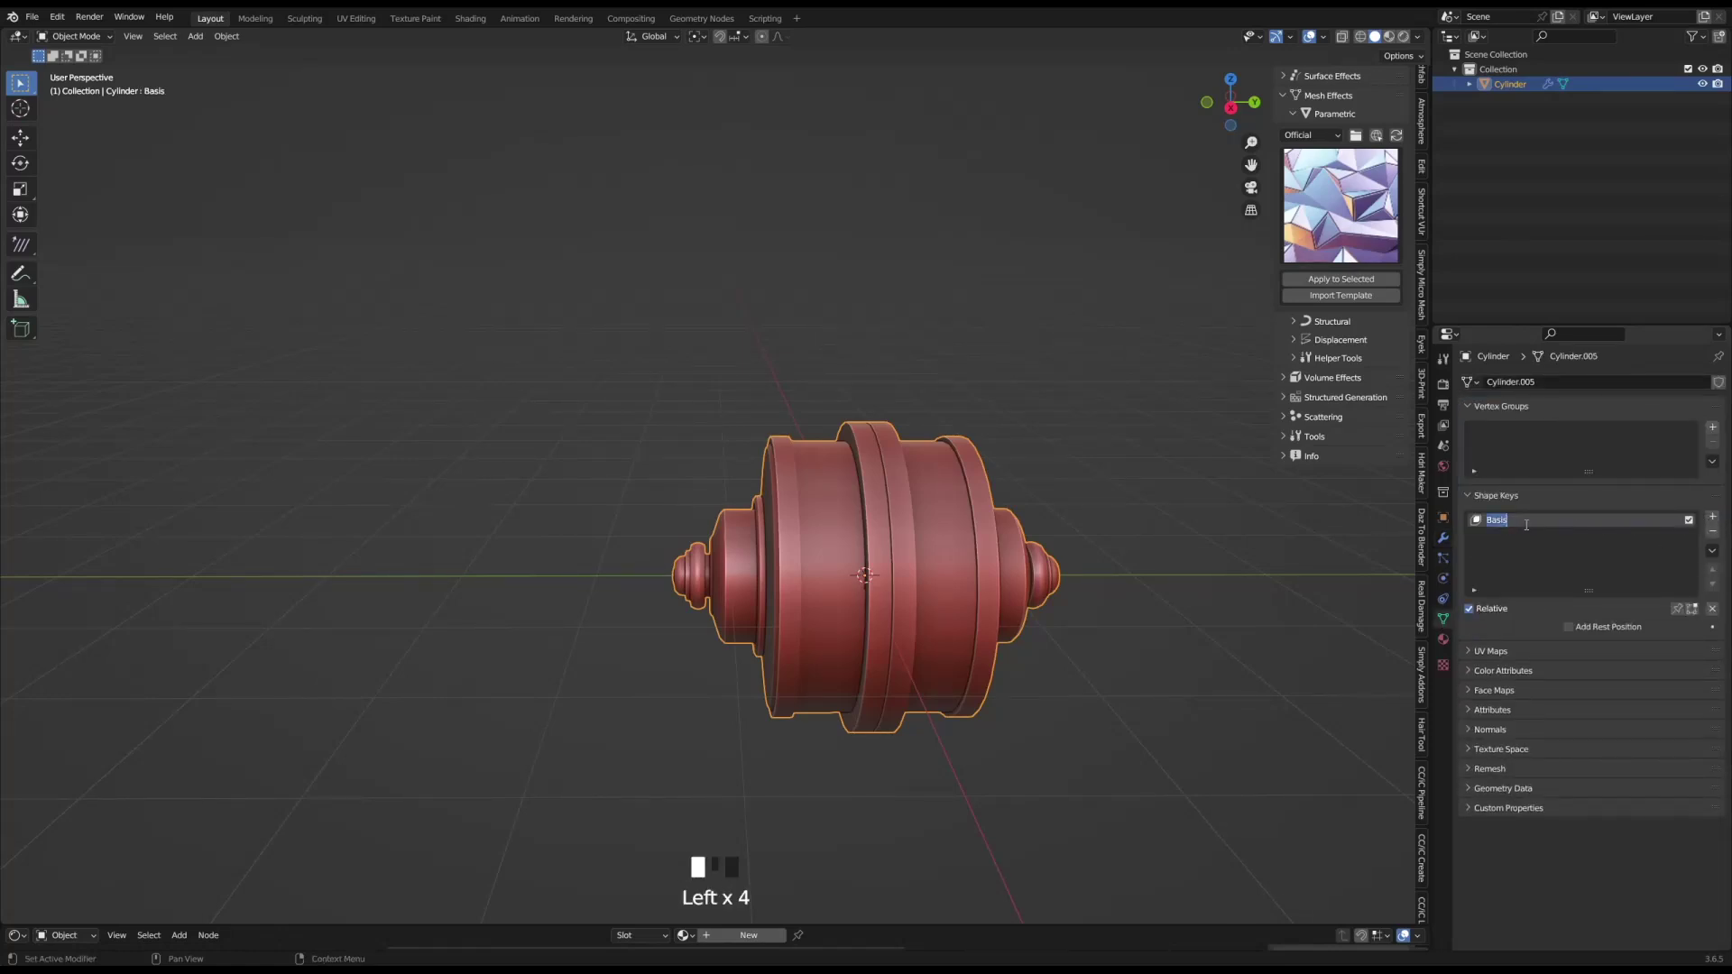
{"action": "type", "text": "Closed"}
{"action": "left_click", "coordinate": [1716, 520]}
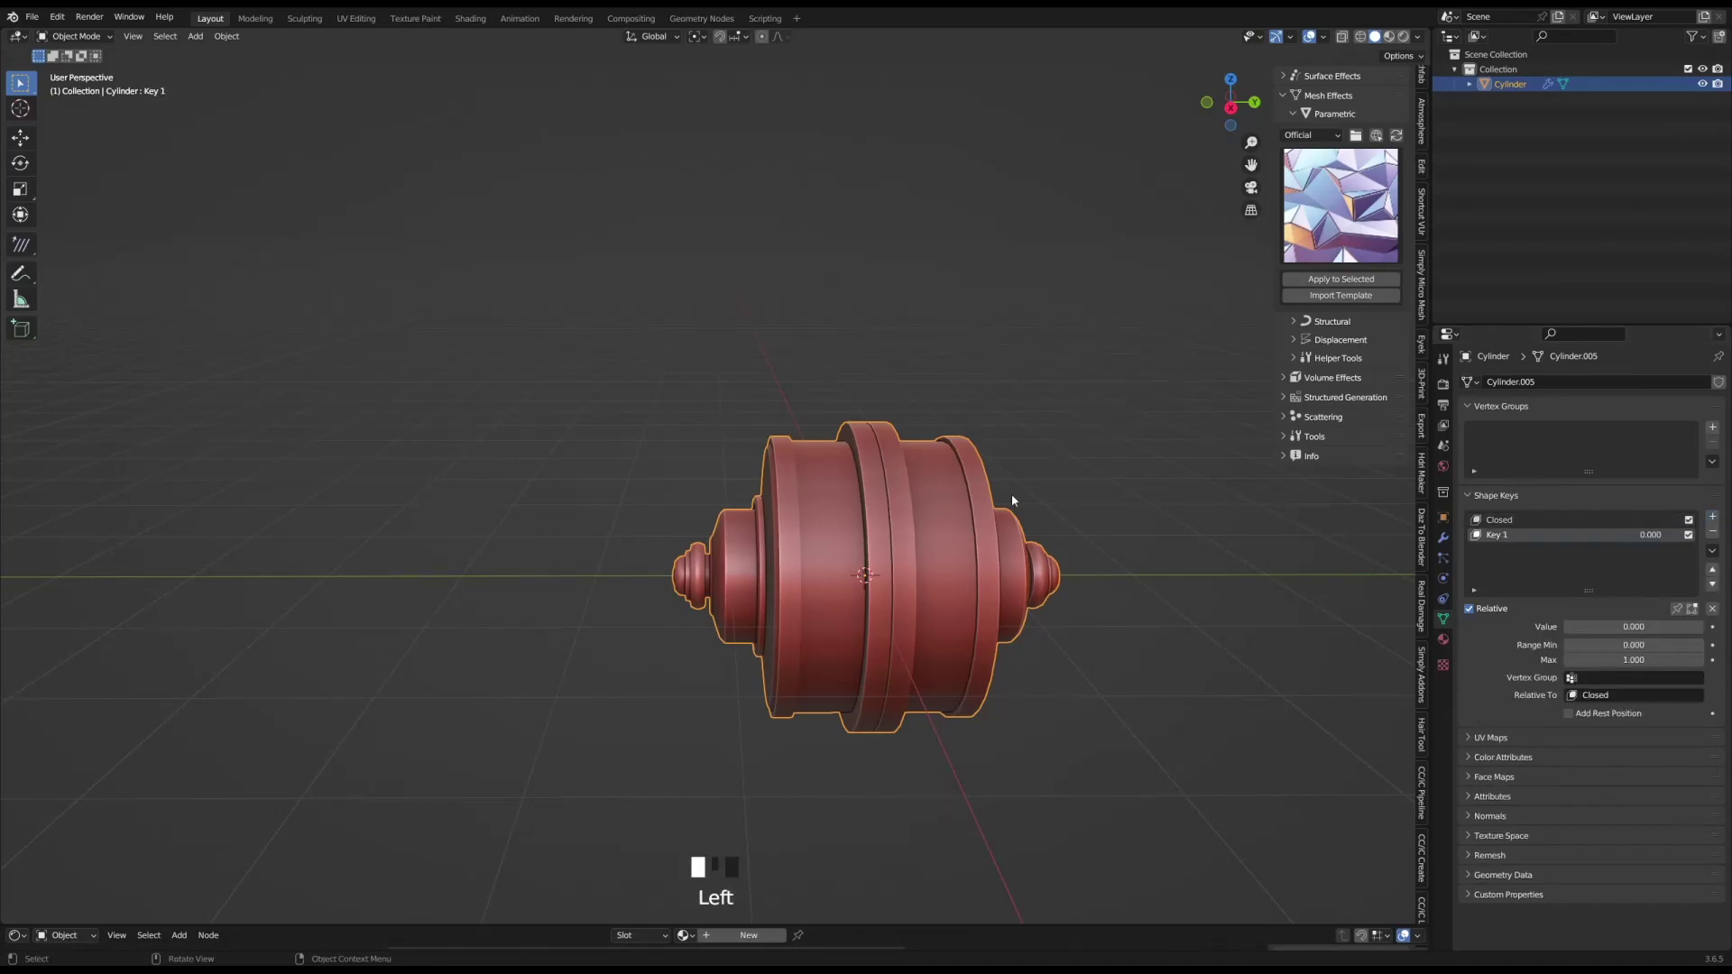
- In the second shape key, move the mirrored device half outward about 1.8 m along Y to separate the halves
{"action": "middle_click_drag", "start_coordinate": [1133, 506], "coordinate": [878, 506]}
{"action": "key", "text": "Tab"}
{"action": "key", "text": "alt+z"}
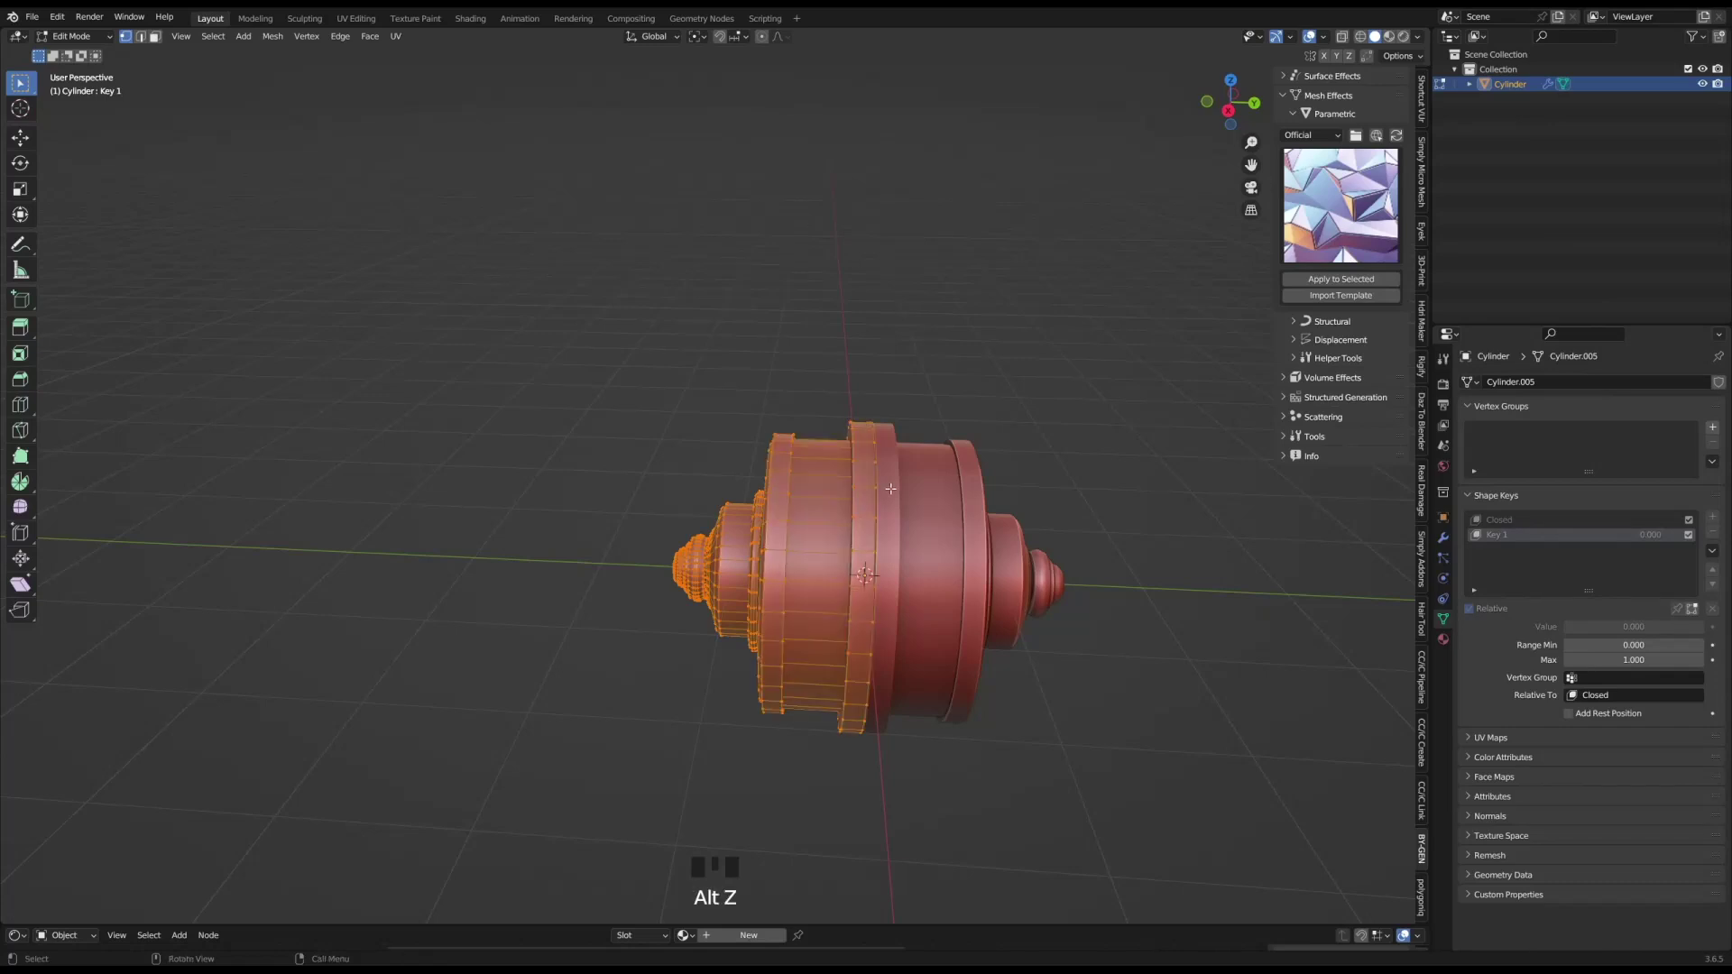
{"action": "key", "text": "g"}
{"action": "key", "text": "y"}
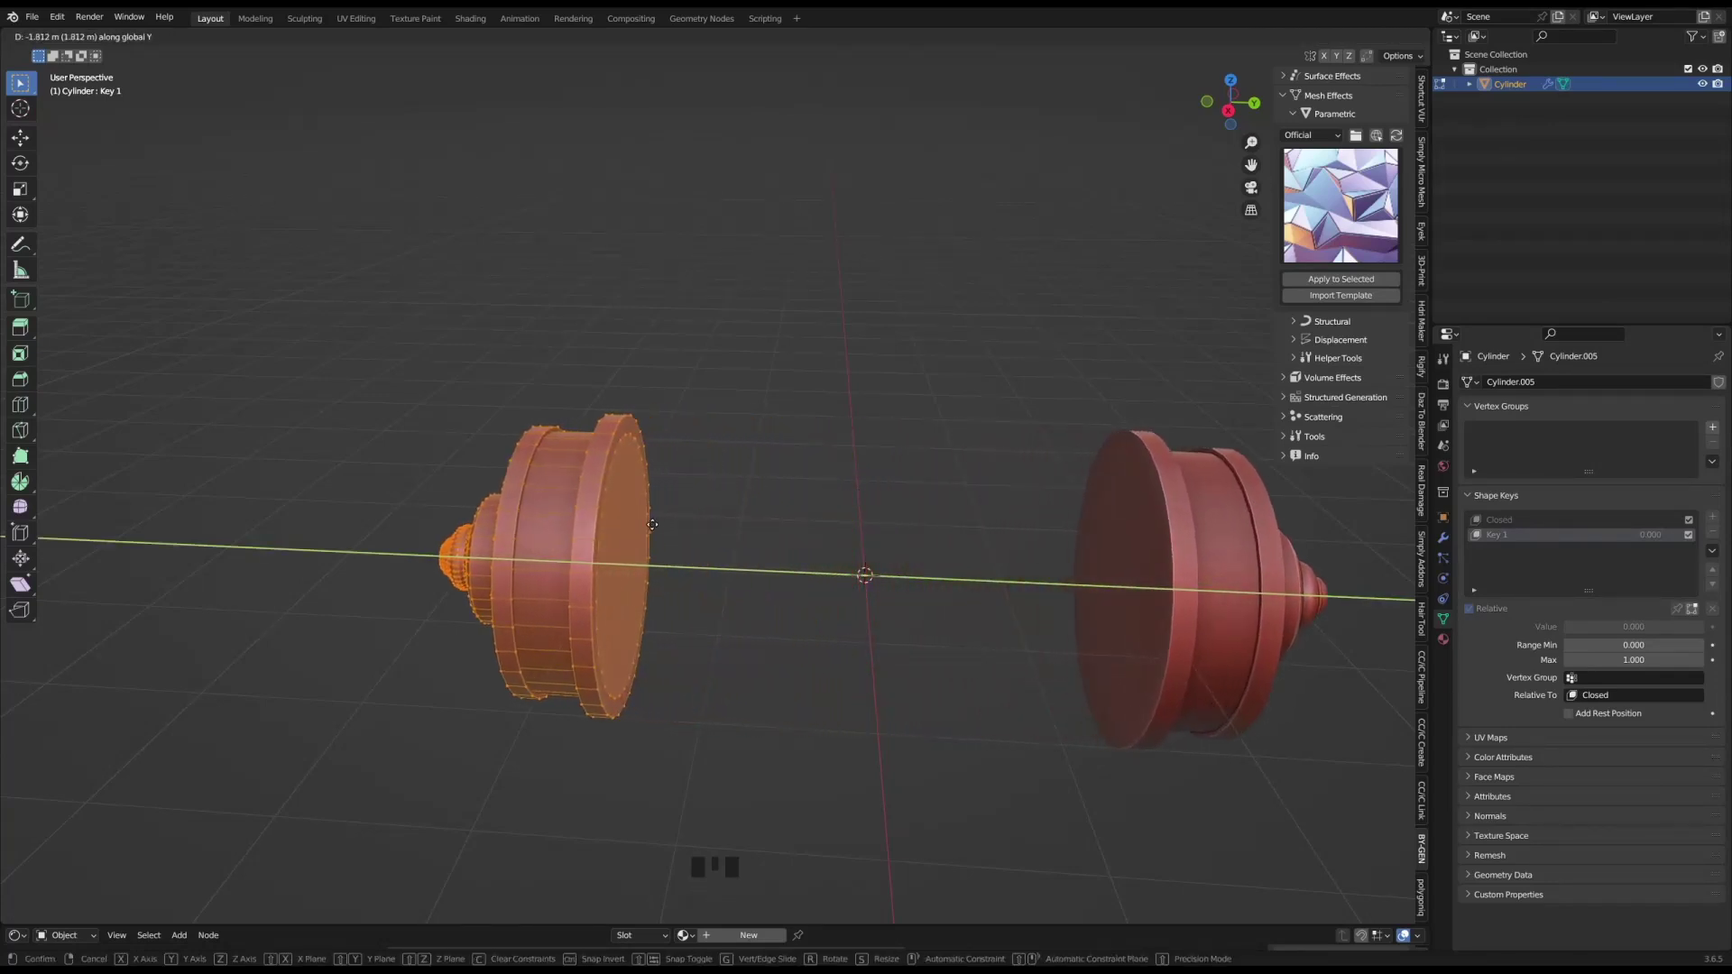
{"action": "left_click", "coordinate": [652, 524]}
- Inset the half's inner end face by about 0.065 m, extrude it inward about 0.045 m, and leave Edit Mode
{"action": "middle_click_drag", "start_coordinate": [816, 489], "coordinate": [801, 484]}
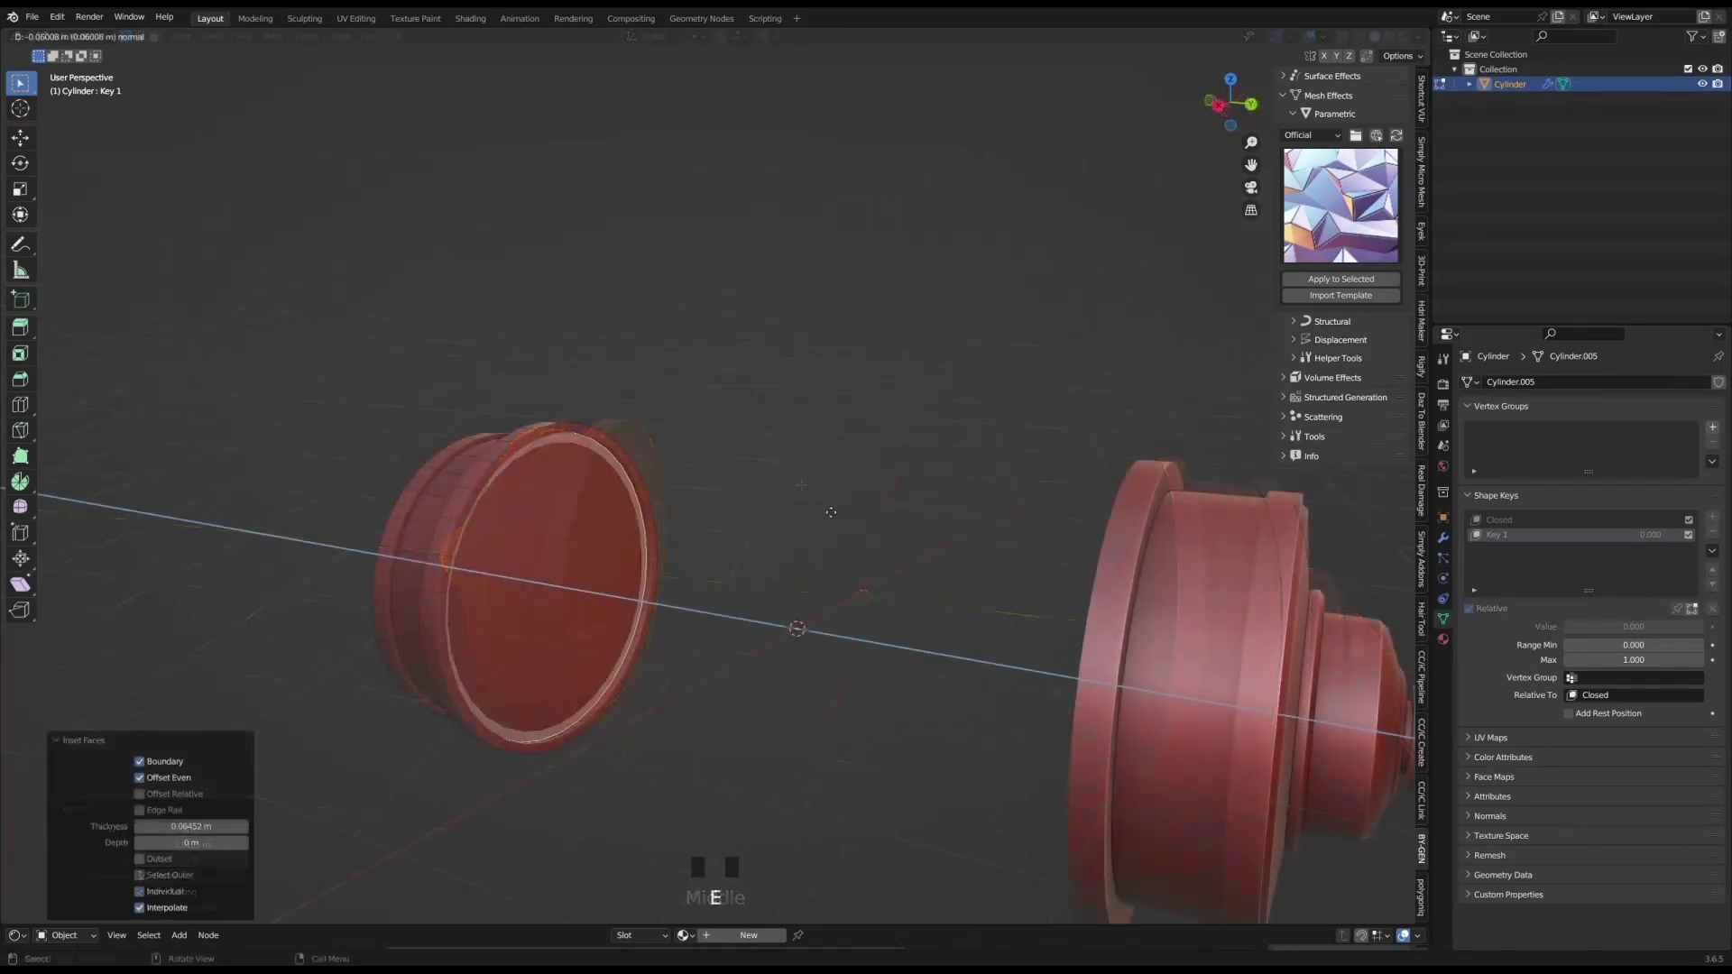
{"action": "key", "text": "e"}
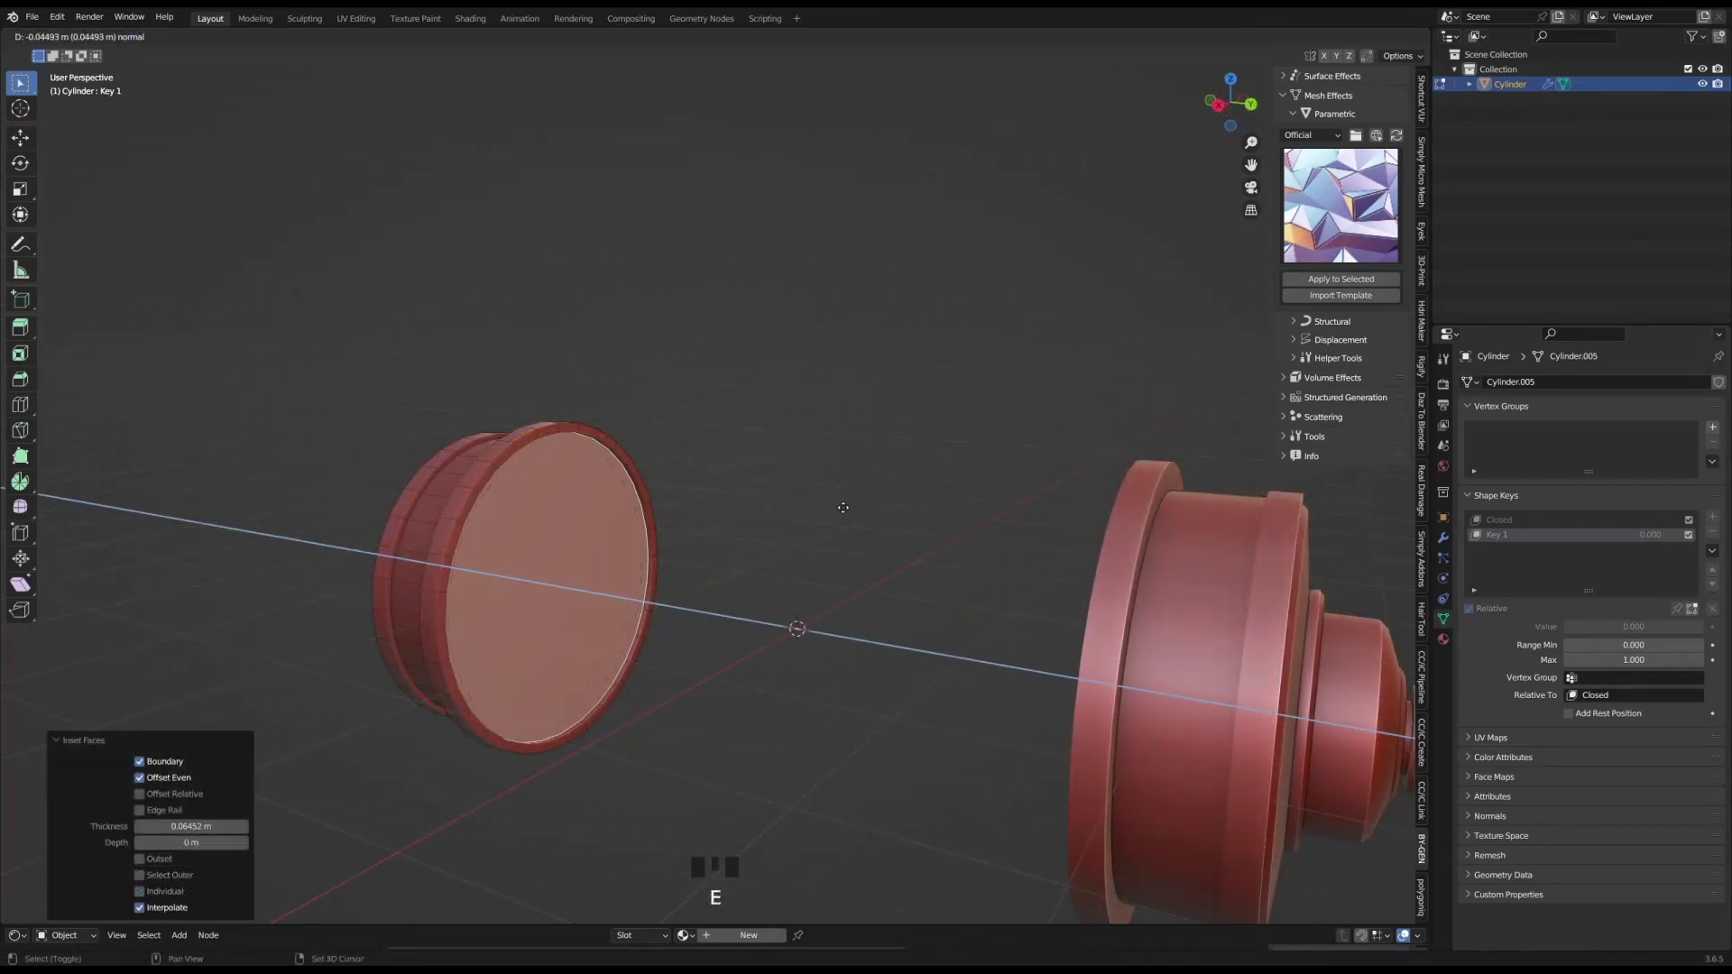
{"action": "left_click", "coordinate": [843, 508]}
{"action": "key", "text": "Tab"}
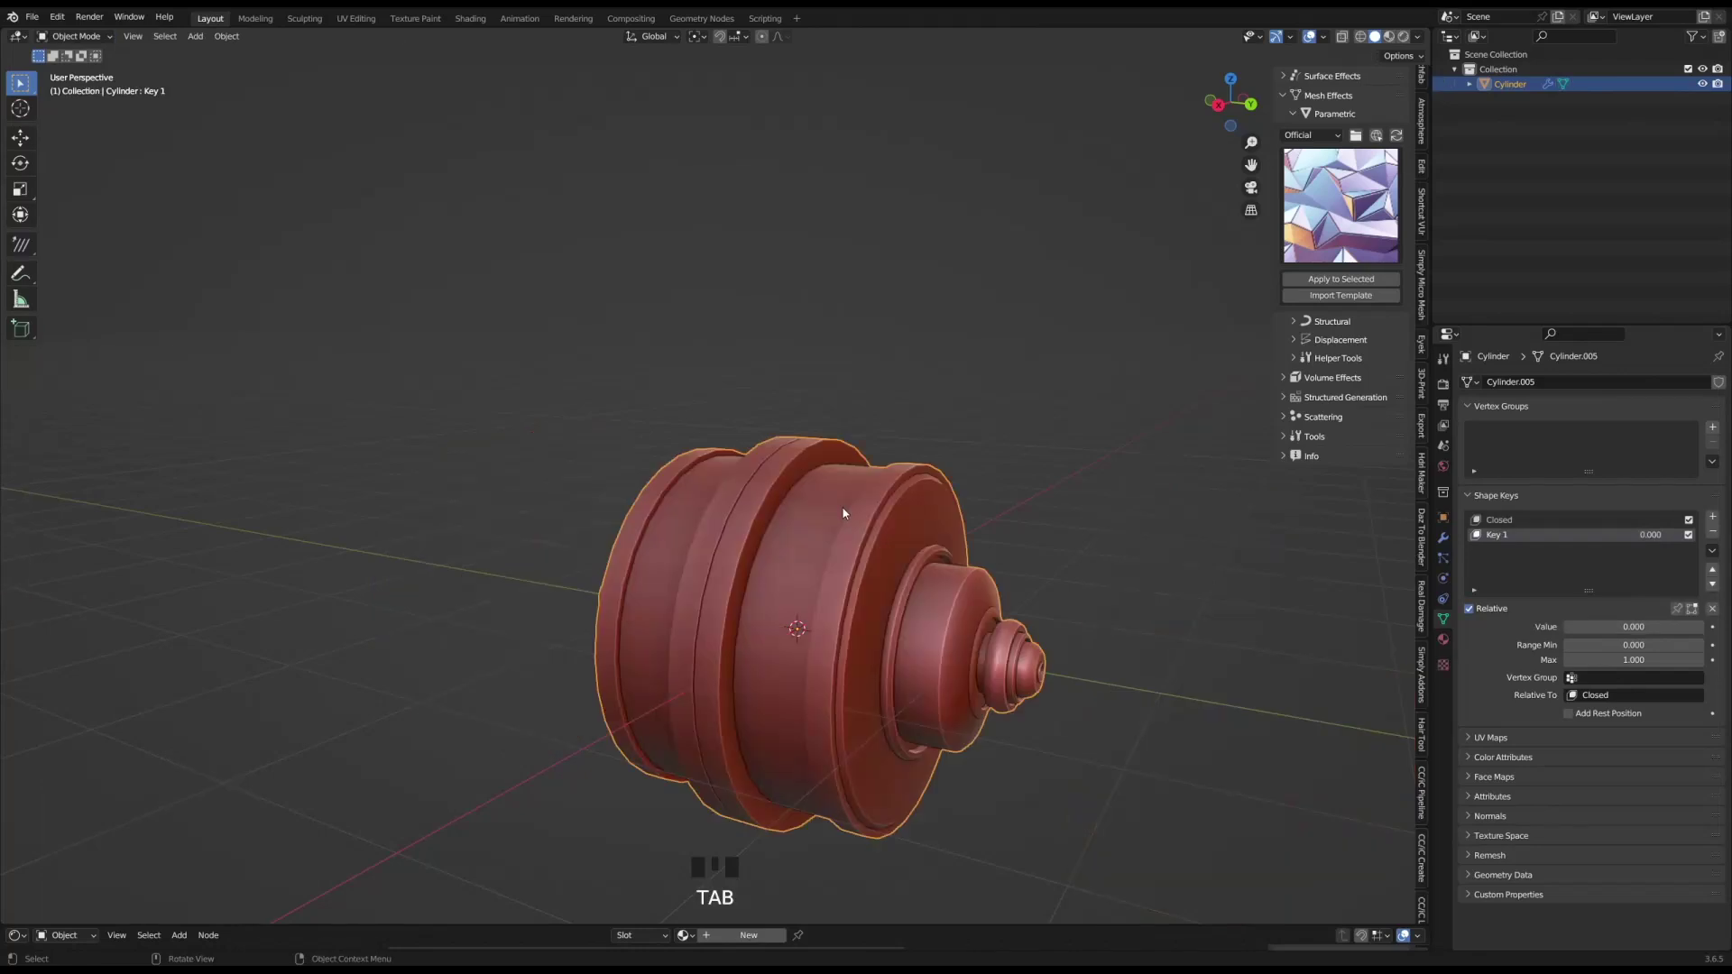
{"action": "scroll", "coordinate": [841, 508], "scroll_direction": "down", "scroll_amount": 1}
{"action": "middle_click_drag", "start_coordinate": [841, 509], "coordinate": [906, 535]}
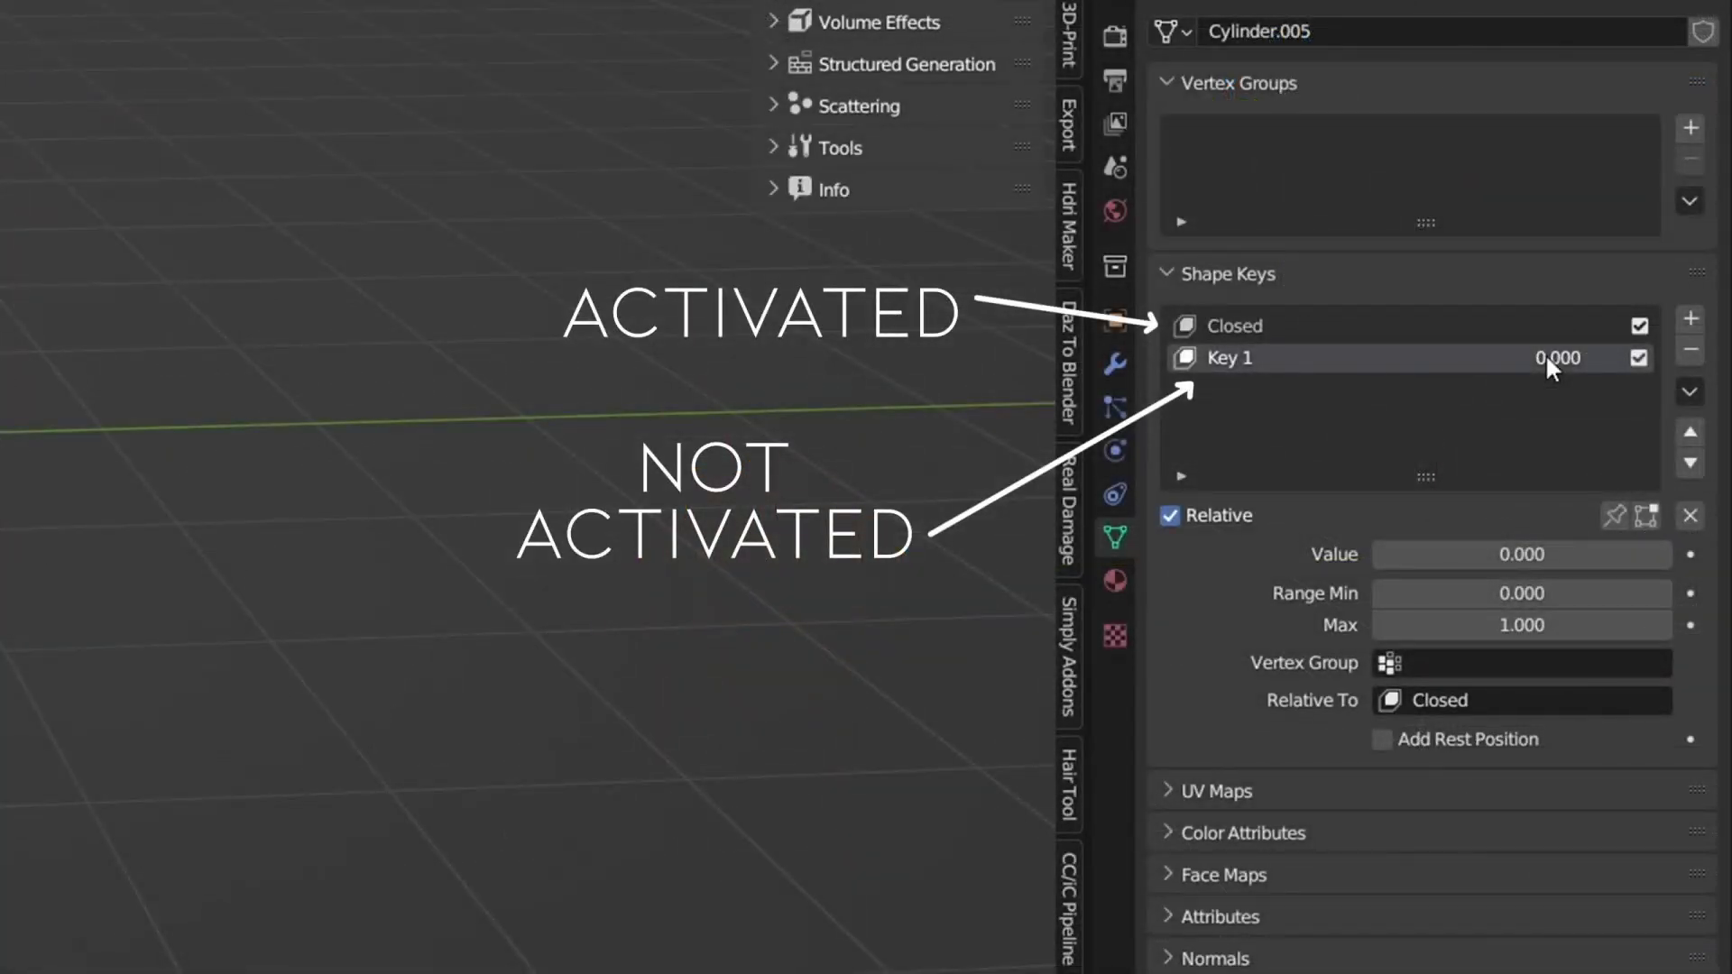
- Set the second shape key's value to 1.000 and rename the key Open
{"action": "left_click_drag", "start_coordinate": [1545, 354], "coordinate": [1633, 354]}
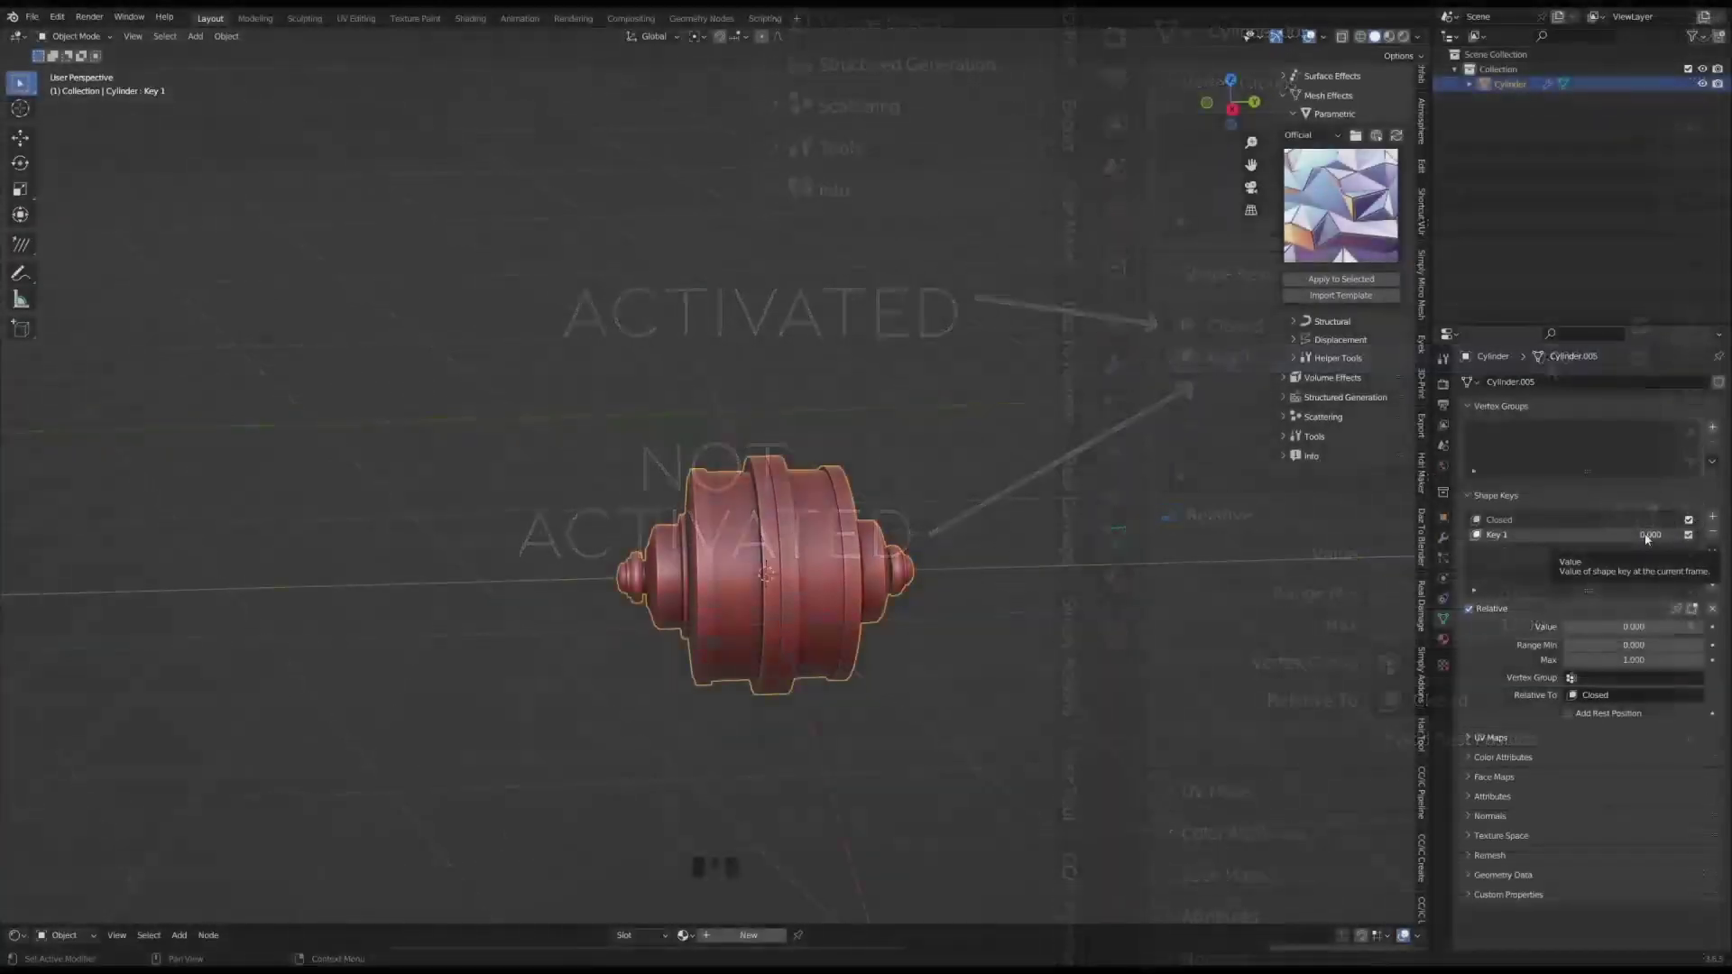
{"action": "mouse_move", "coordinate": [1598, 626]}
{"action": "left_mouse_down"}
{"action": "mouse_move", "coordinate": [1689, 626]}
{"action": "mouse_move", "coordinate": [1565, 626]}
{"action": "left_mouse_up"}
{"action": "left_click_drag", "start_coordinate": [1619, 534], "coordinate": [1681, 534]}
{"action": "double_click", "coordinate": [1516, 538]}
{"action": "type", "text": "Open"}
{"action": "key", "text": "Return"}
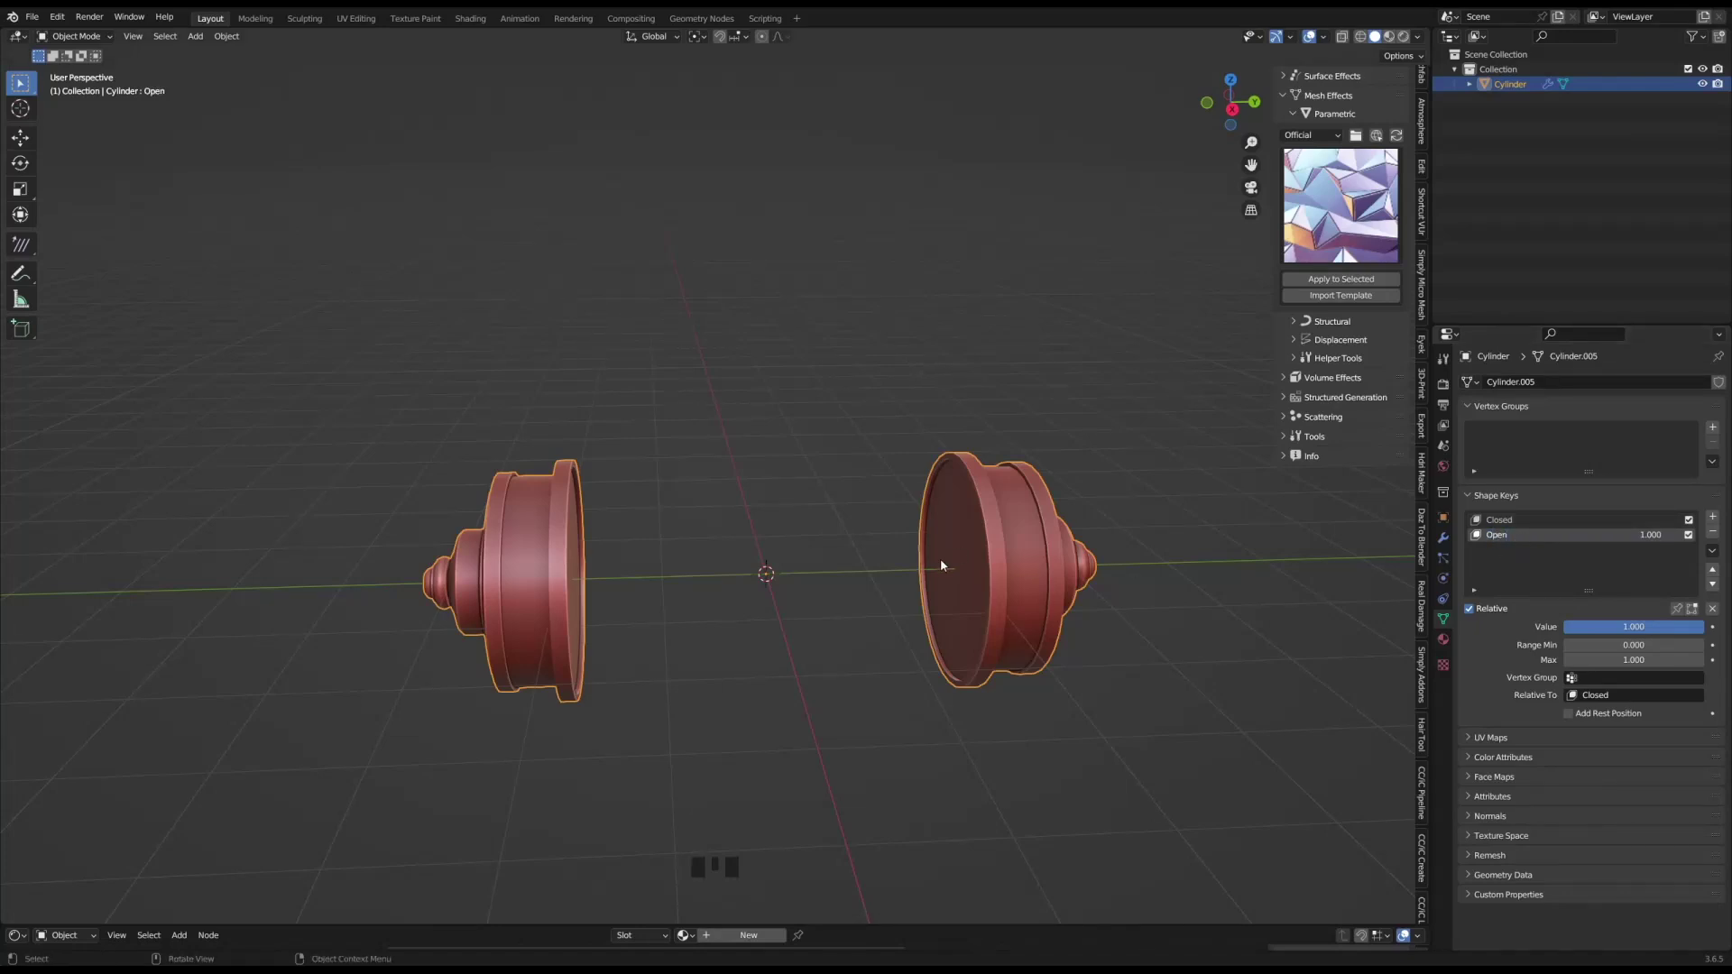
- Add a new mesh cylinder between the device halves and rotate it 90° about X
{"action": "middle_click_drag", "start_coordinate": [1019, 571], "coordinate": [793, 600]}
{"action": "key", "text": "shift+a"}
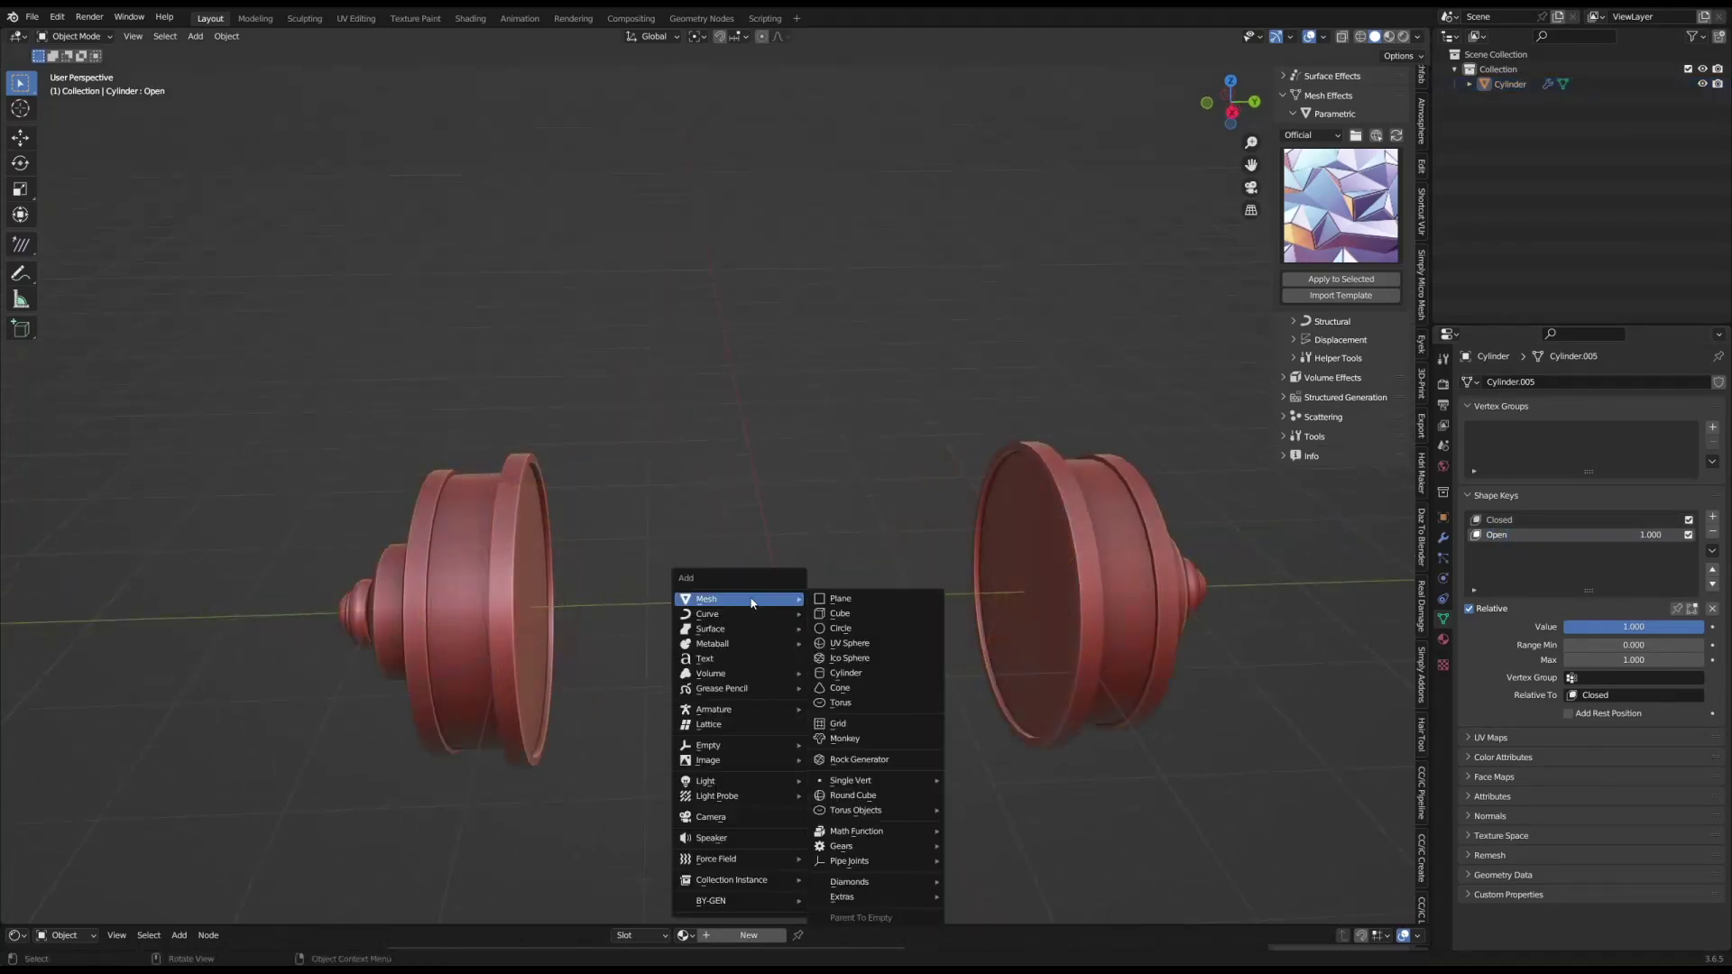
{"action": "left_click", "coordinate": [865, 670]}
{"action": "right_click", "coordinate": [866, 670]}
{"action": "left_click", "coordinate": [847, 530]}
{"action": "type", "text": "r90x"}
{"action": "key", "text": "Return"}
- Scale the new cylinder and stretch it about 3.05 times along Y so it spans between the two end caps
{"action": "key", "text": "s"}
{"action": "left_click", "coordinate": [936, 539]}
{"action": "key", "text": "s"}
{"action": "key", "text": "x"}
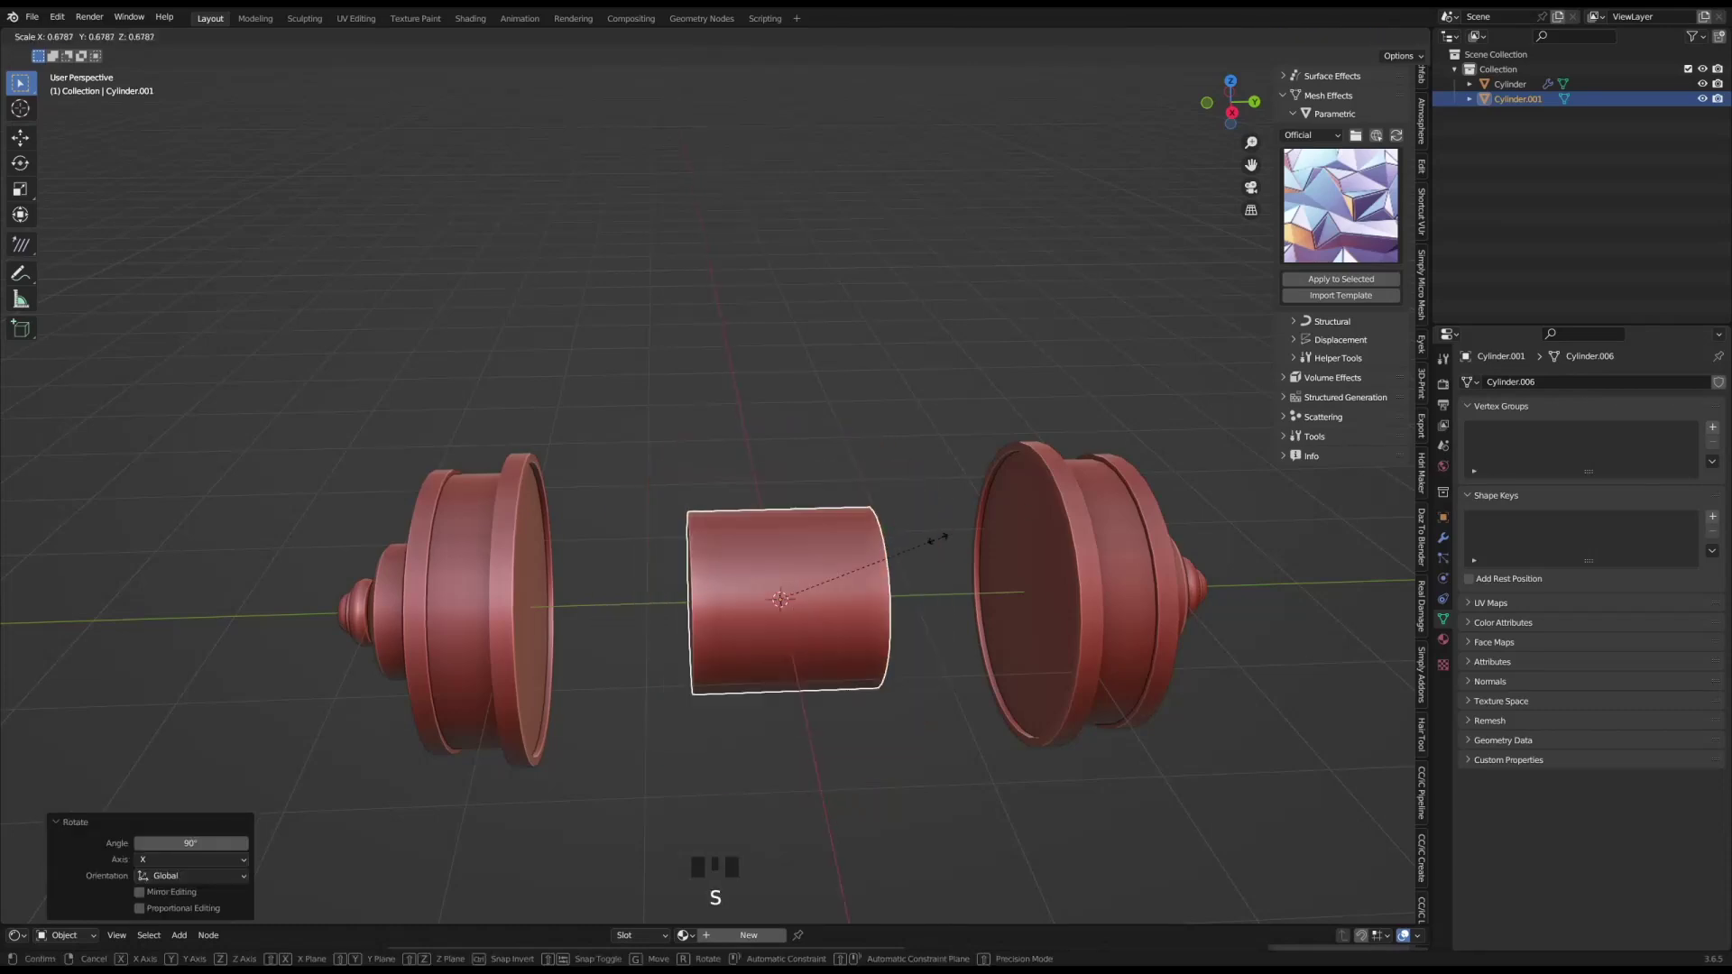
{"action": "left_click", "coordinate": [1276, 495]}
{"action": "key", "text": "s"}
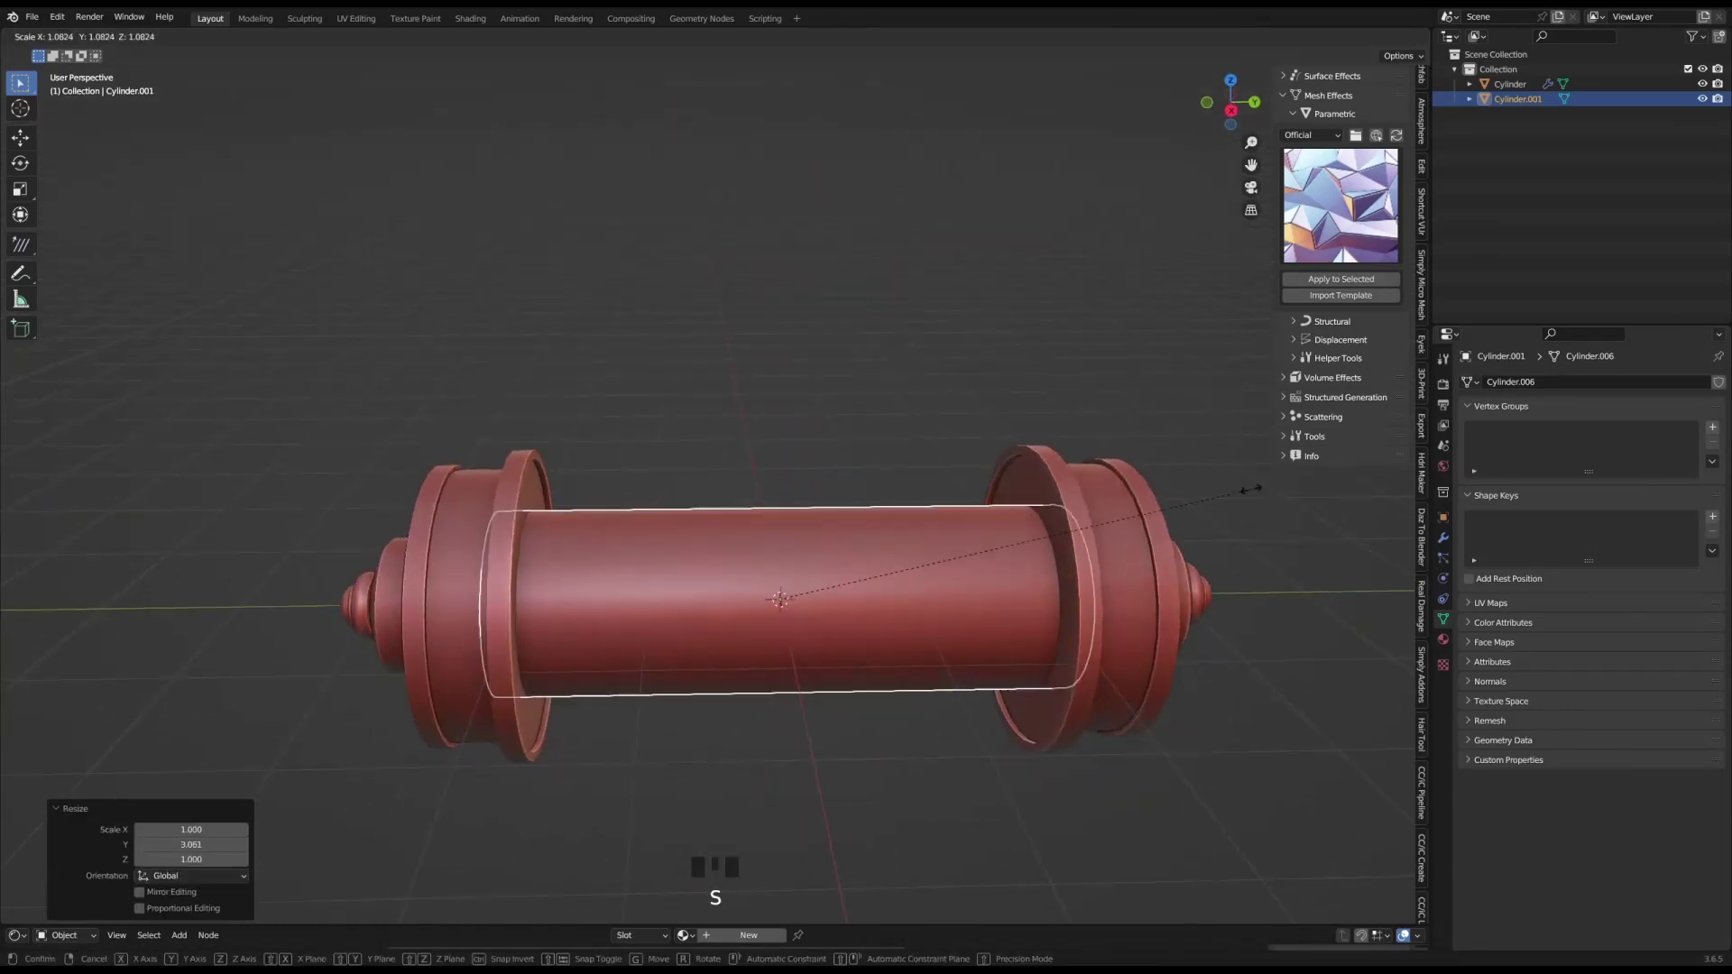
{"action": "key", "text": "s"}
{"action": "key", "text": "s"}
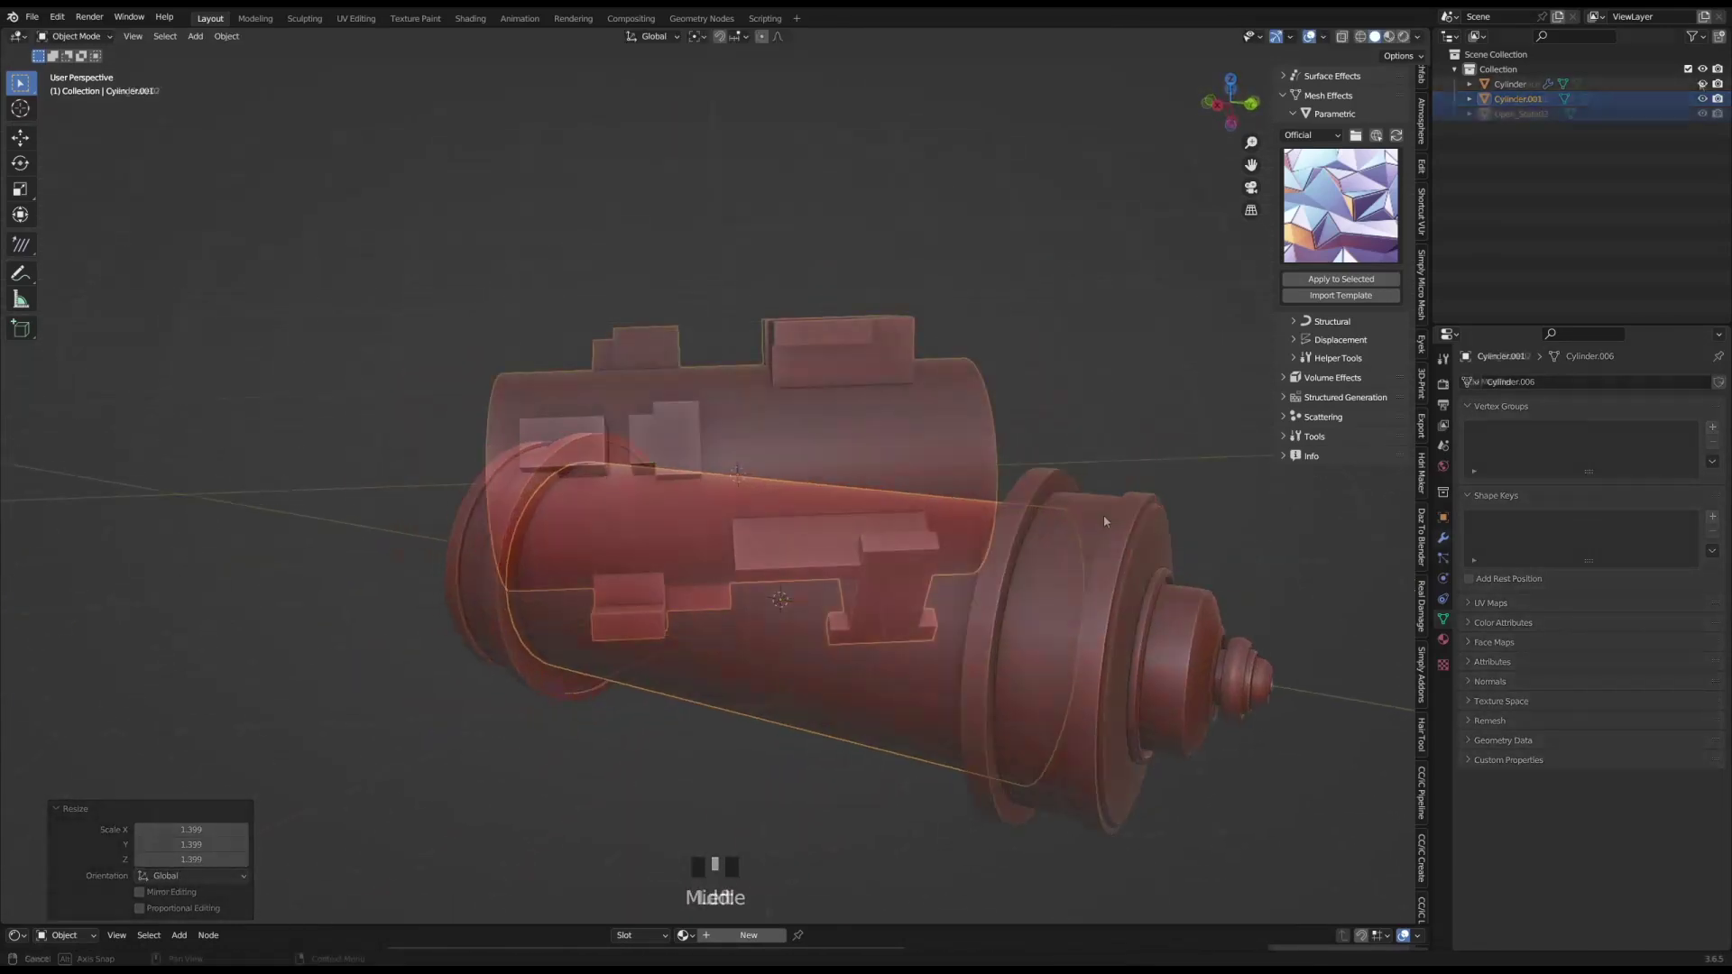
{"action": "middle_click_drag", "start_coordinate": [1010, 451], "coordinate": [1105, 433]}
- Apply the selected BY-GEN parametric mesh effect to the detailed cylinder and toggle its Displace modifier's viewport display
{"action": "left_click", "coordinate": [1299, 280]}
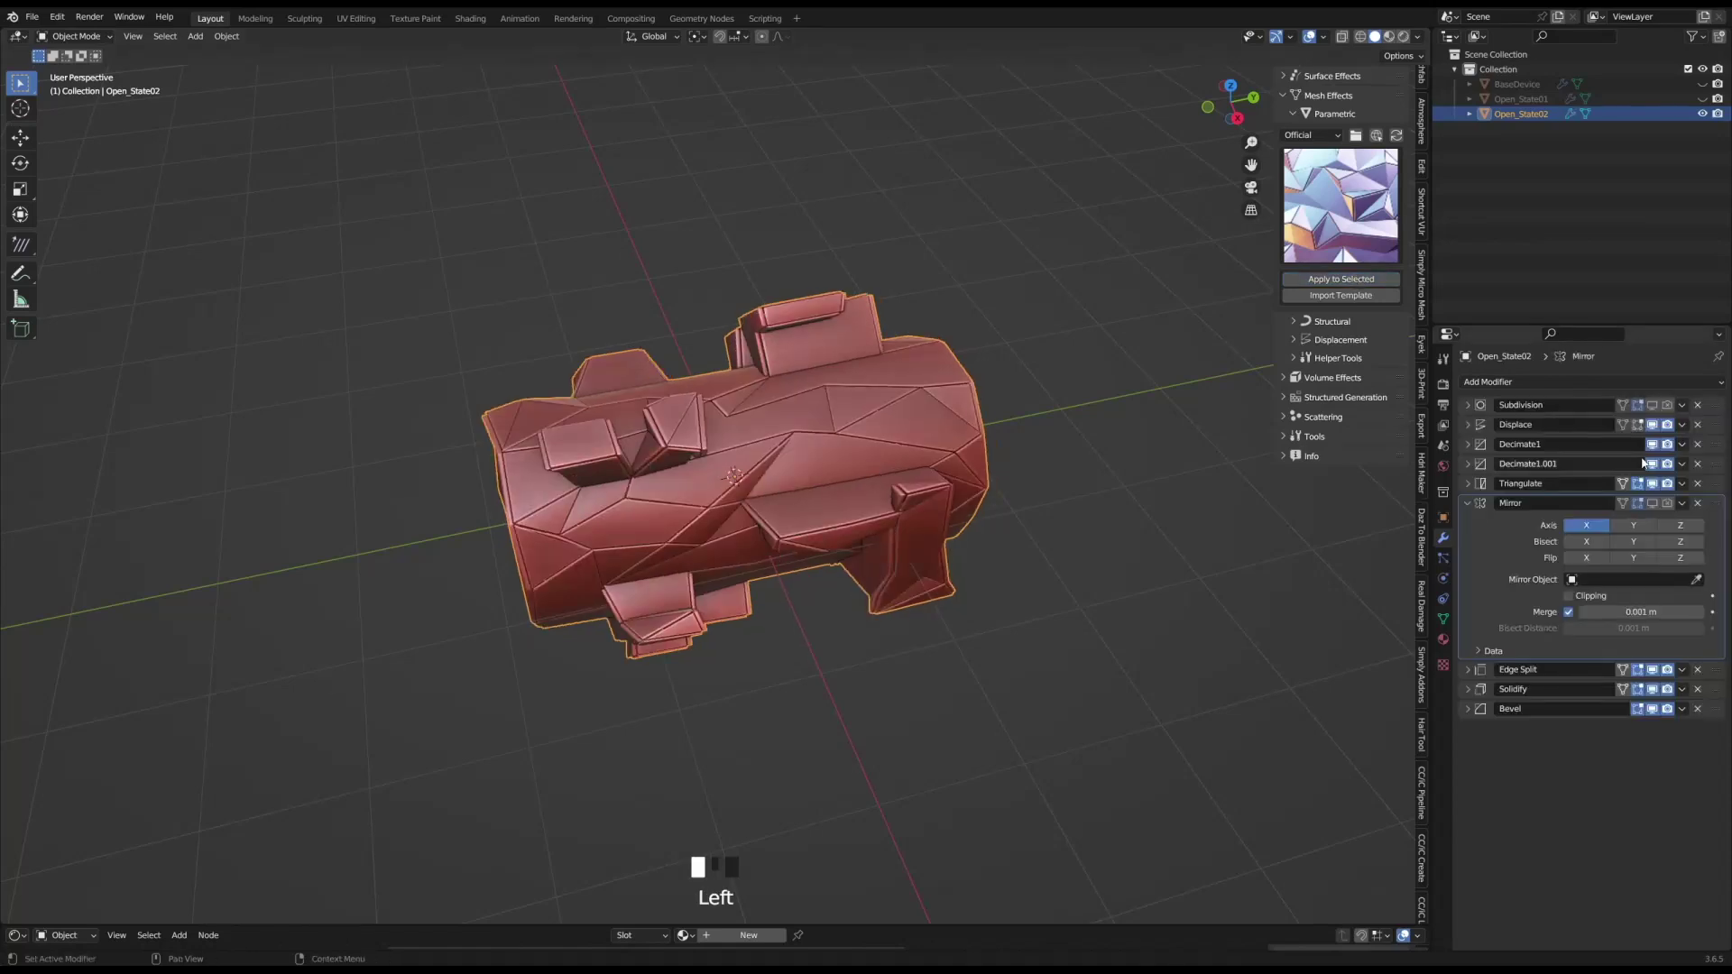
{"action": "left_click", "coordinate": [1656, 427]}
{"action": "middle_click_drag", "start_coordinate": [1167, 441], "coordinate": [1472, 234]}
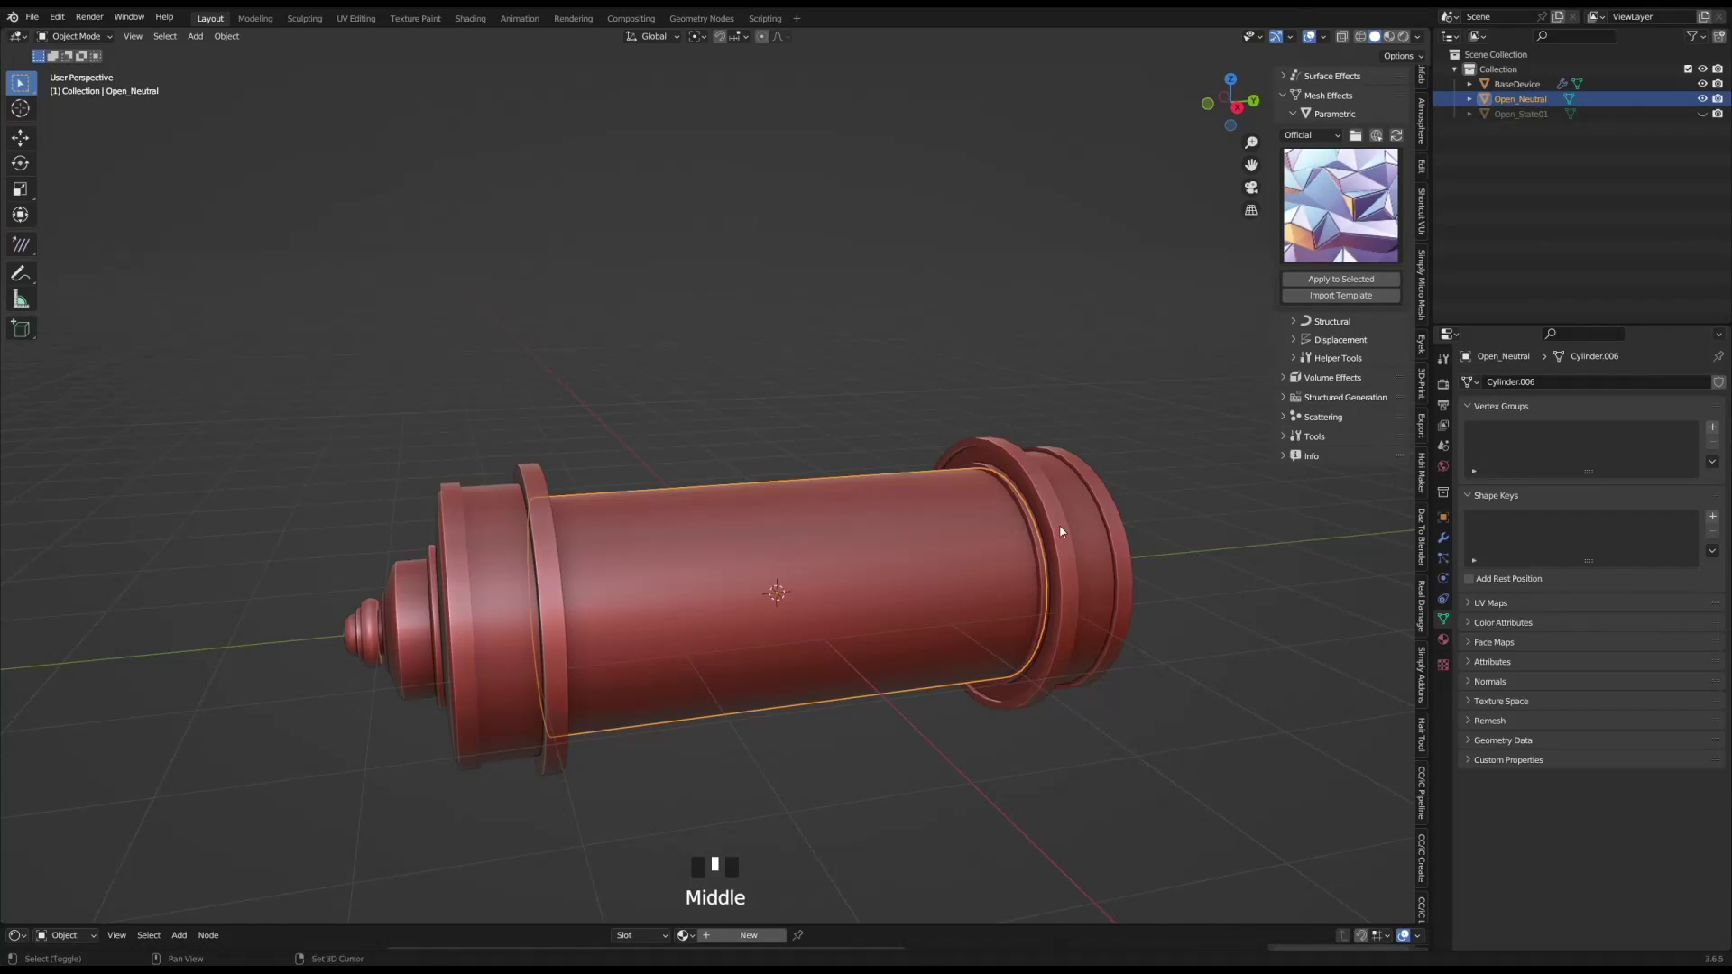
- Join the Open_Neutral cylinder into BaseDevice and lower the Open shape key to 0.000
{"action": "left_click", "coordinate": [1060, 524], "text": "shift"}
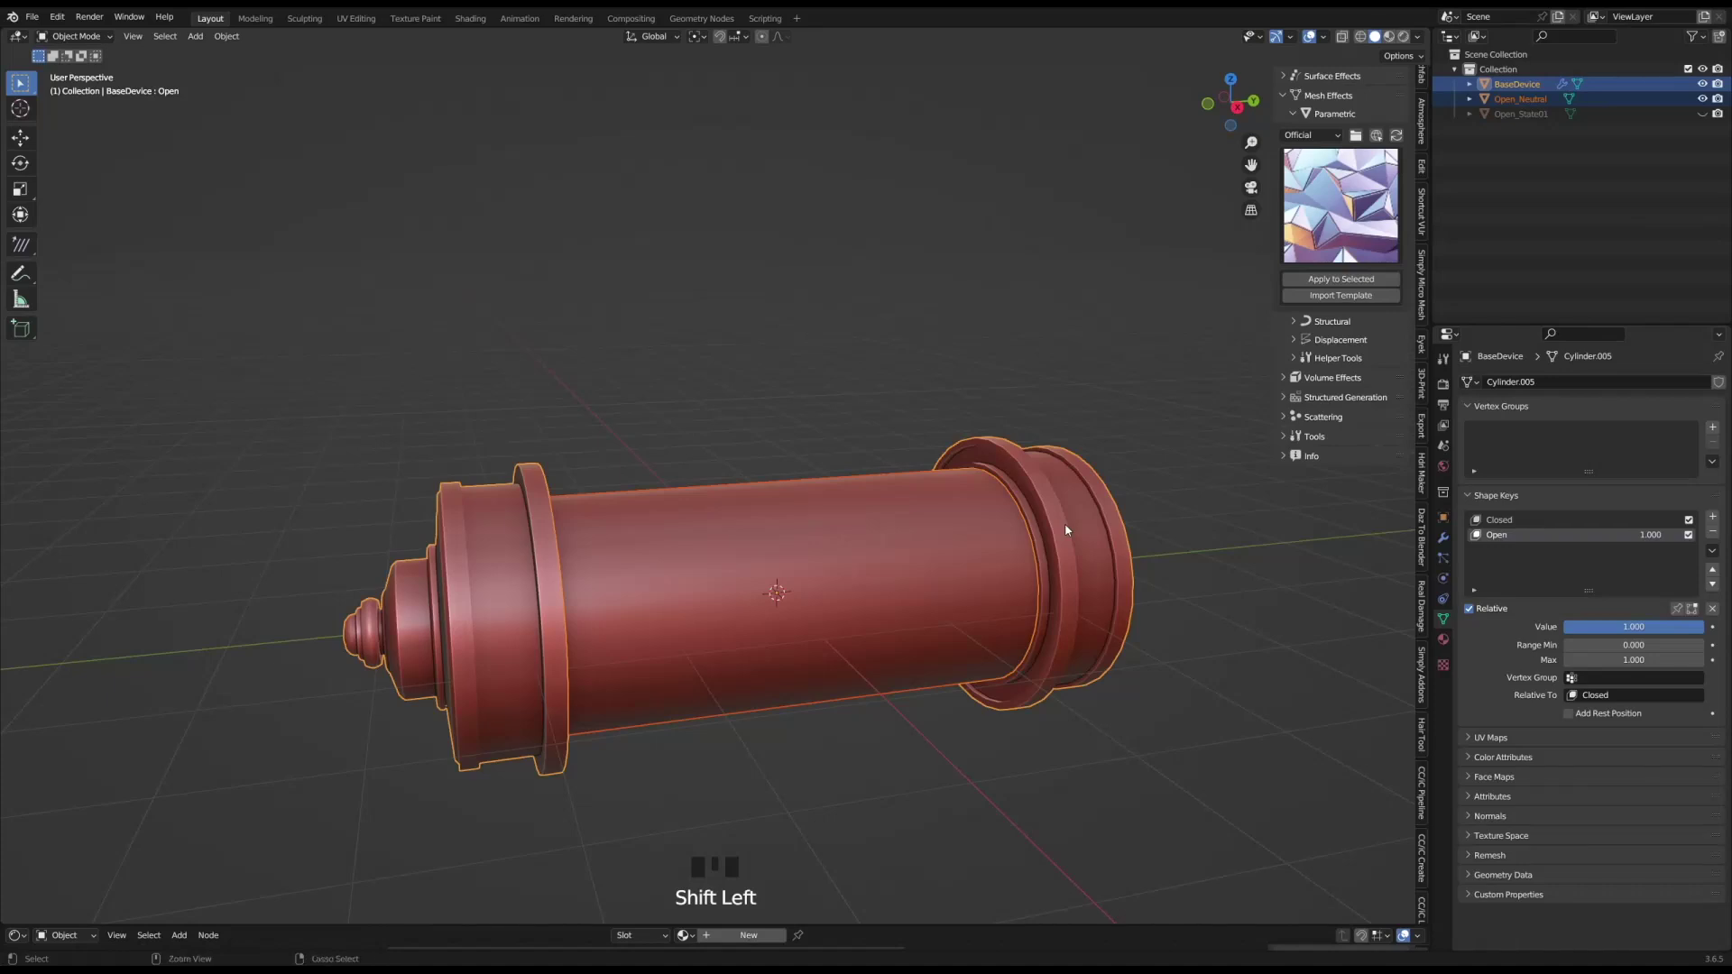
{"action": "key", "text": "ctrl+j"}
{"action": "left_click", "coordinate": [978, 539]}
{"action": "mouse_move", "coordinate": [1651, 540]}
{"action": "left_mouse_down"}
{"action": "mouse_move", "coordinate": [1475, 540]}
{"action": "mouse_move", "coordinate": [1660, 535]}
{"action": "left_mouse_up"}
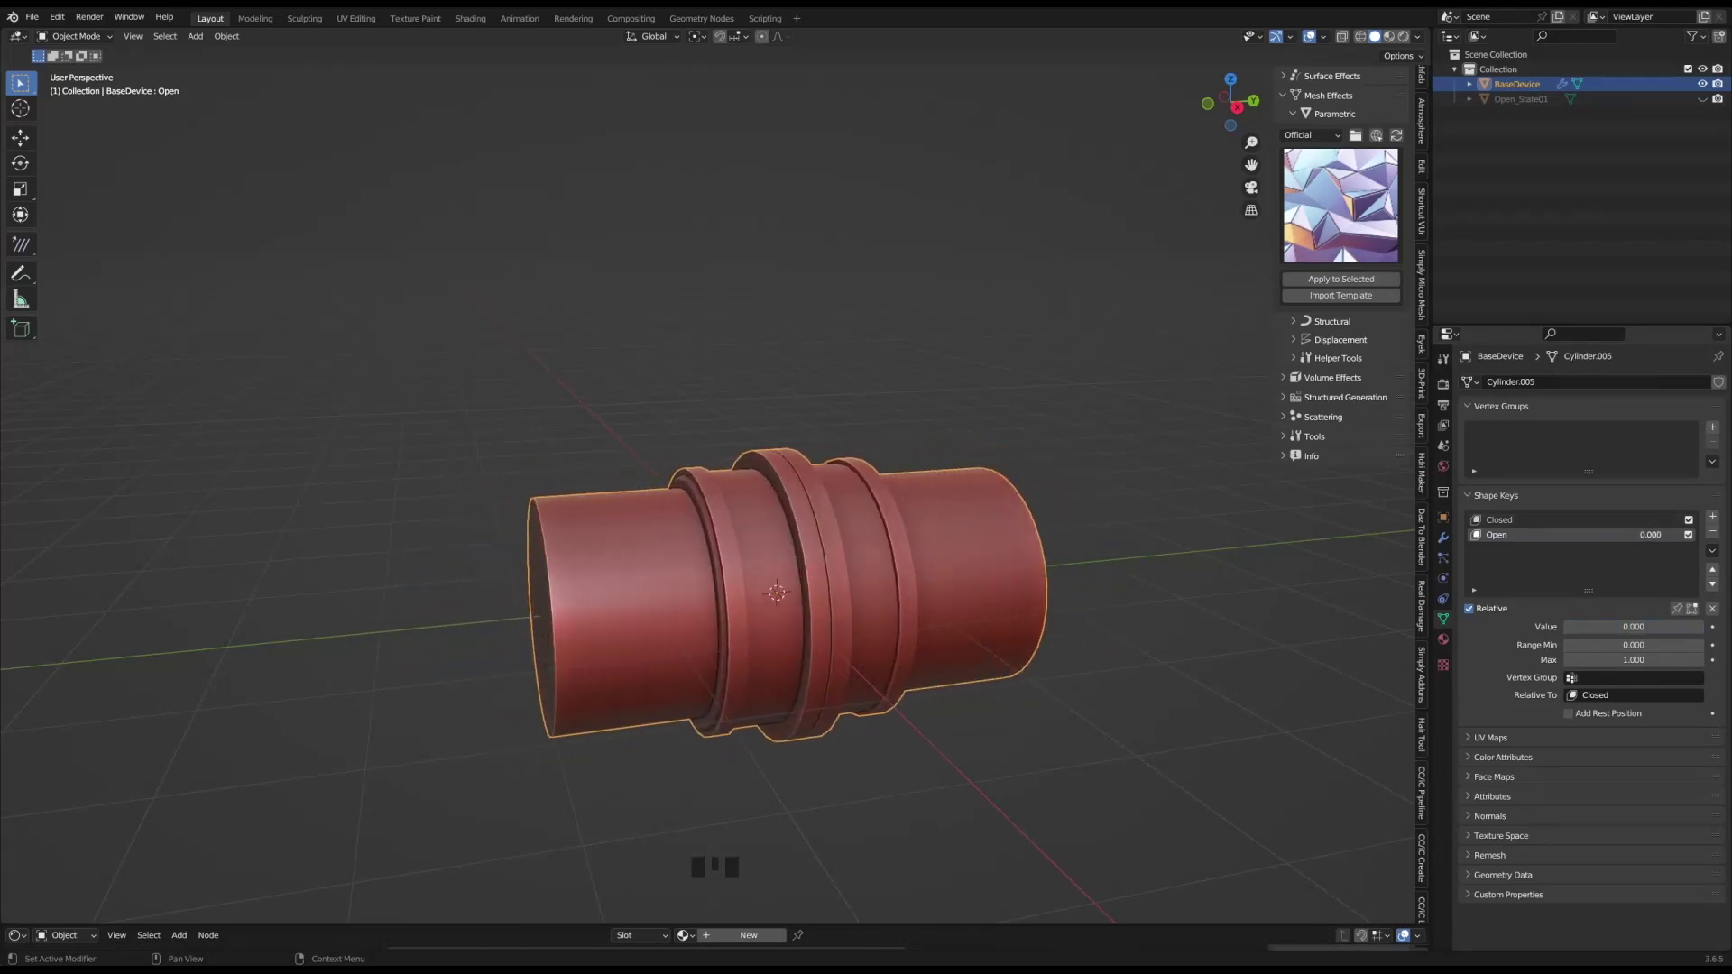
- Select the linked connecting cylinder in BaseDevice's Closed shape key and scale it down until it is hidden inside the closed device
{"action": "middle_click_drag", "start_coordinate": [1073, 532], "coordinate": [1021, 534]}
{"action": "left_click", "coordinate": [1019, 535]}
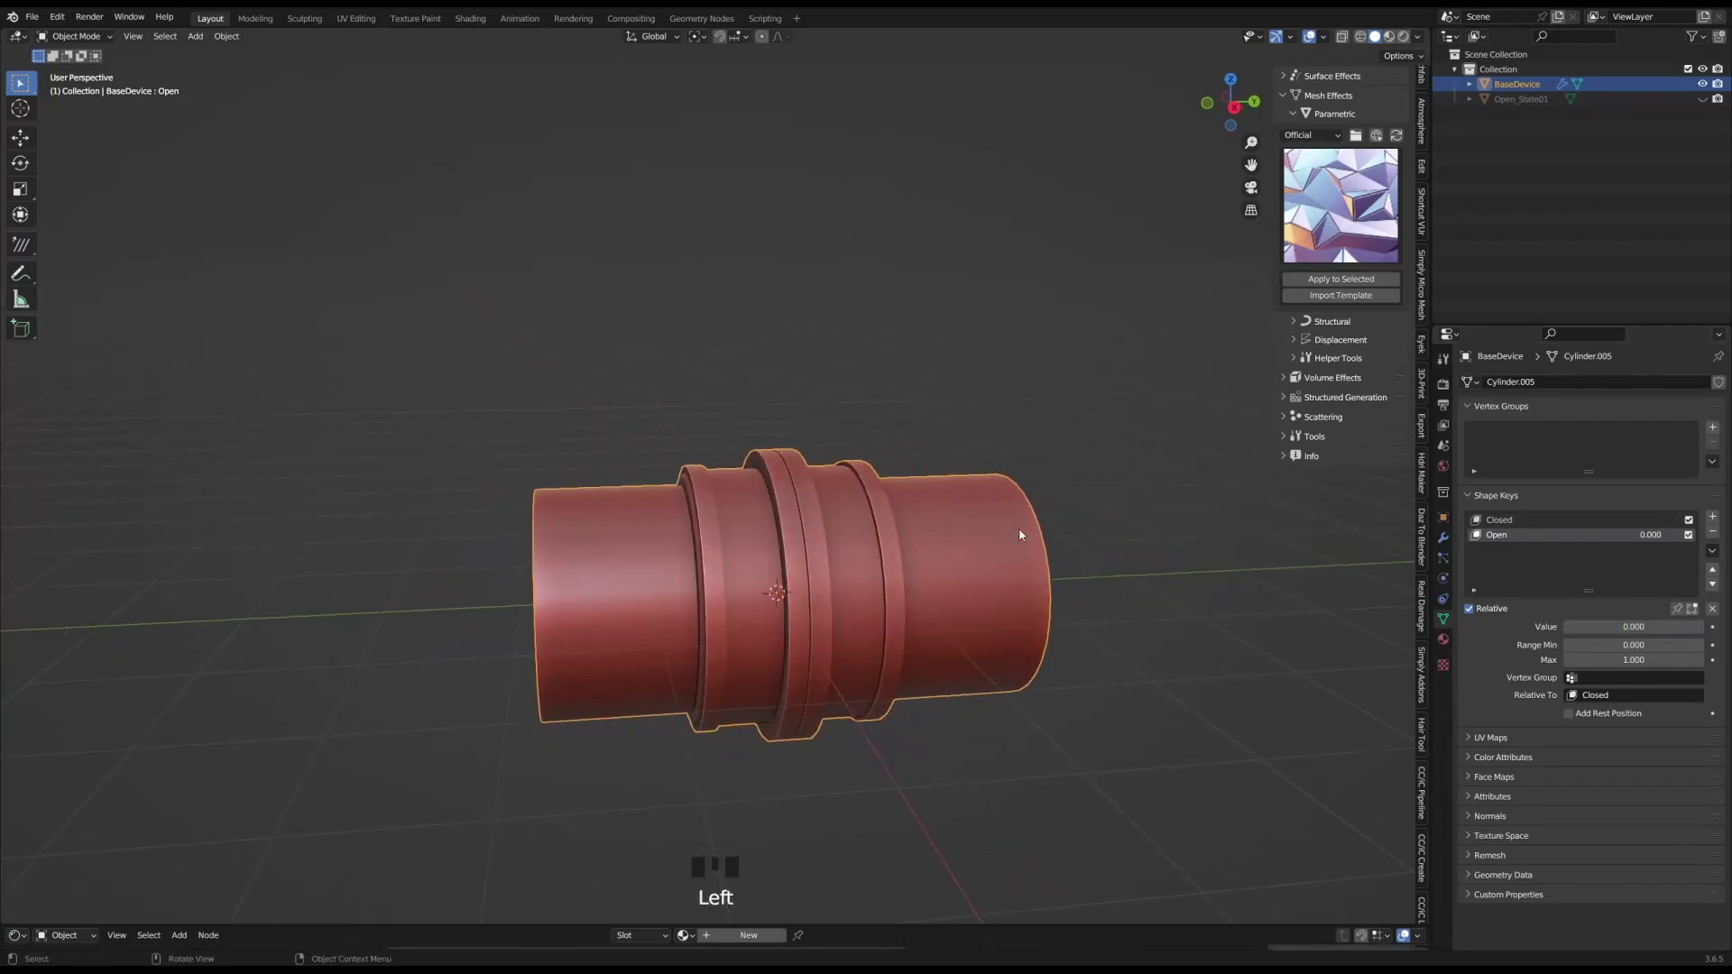
{"action": "left_click", "coordinate": [990, 541]}
{"action": "key", "text": "Tab"}
{"action": "left_click", "coordinate": [1011, 523]}
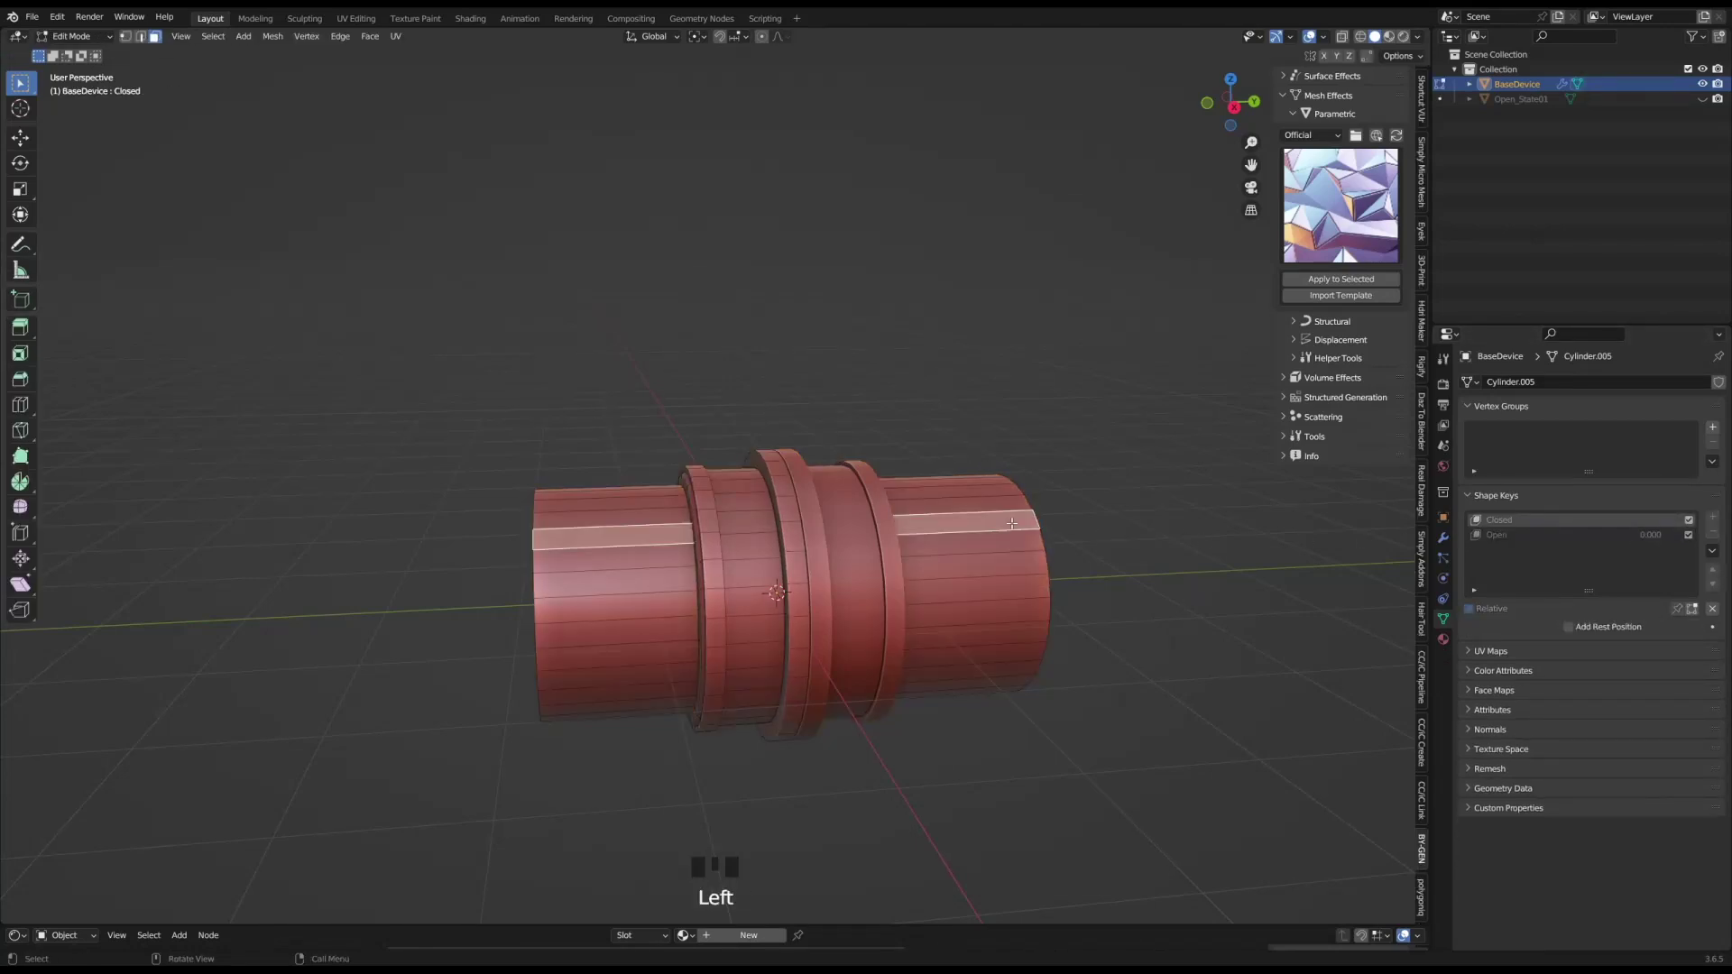
{"action": "key", "text": "ctrl+l"}
{"action": "key", "text": "s"}
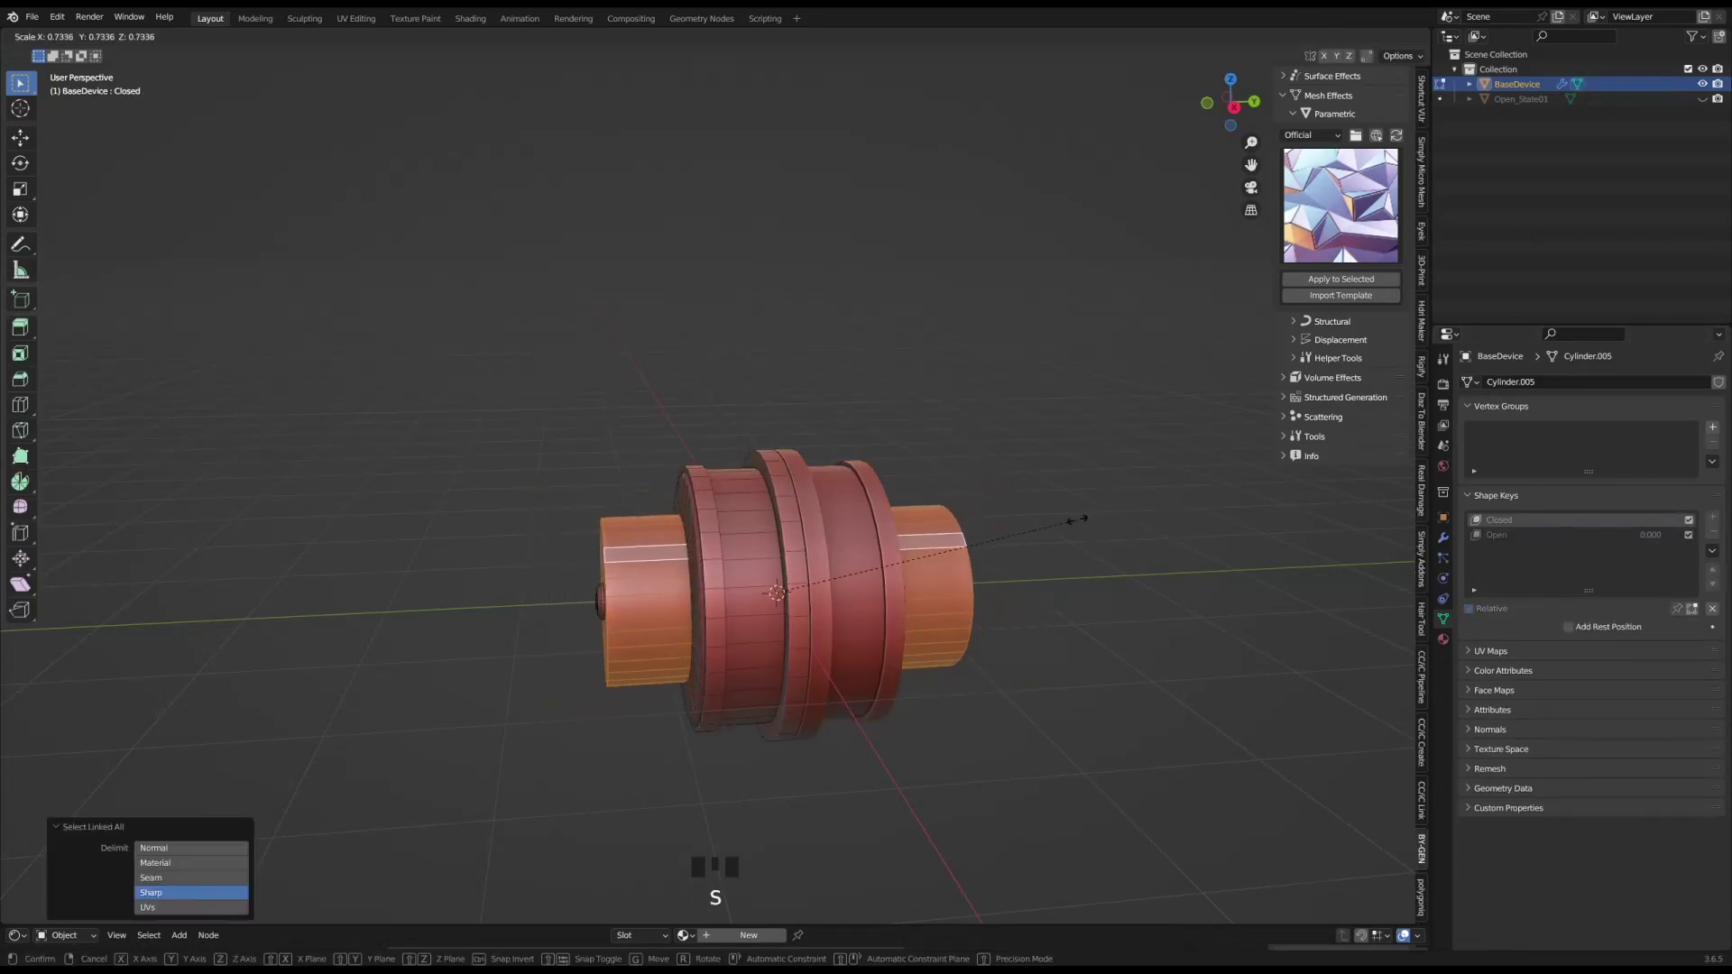
{"action": "left_click", "coordinate": [968, 533]}
{"action": "key", "text": "Tab"}
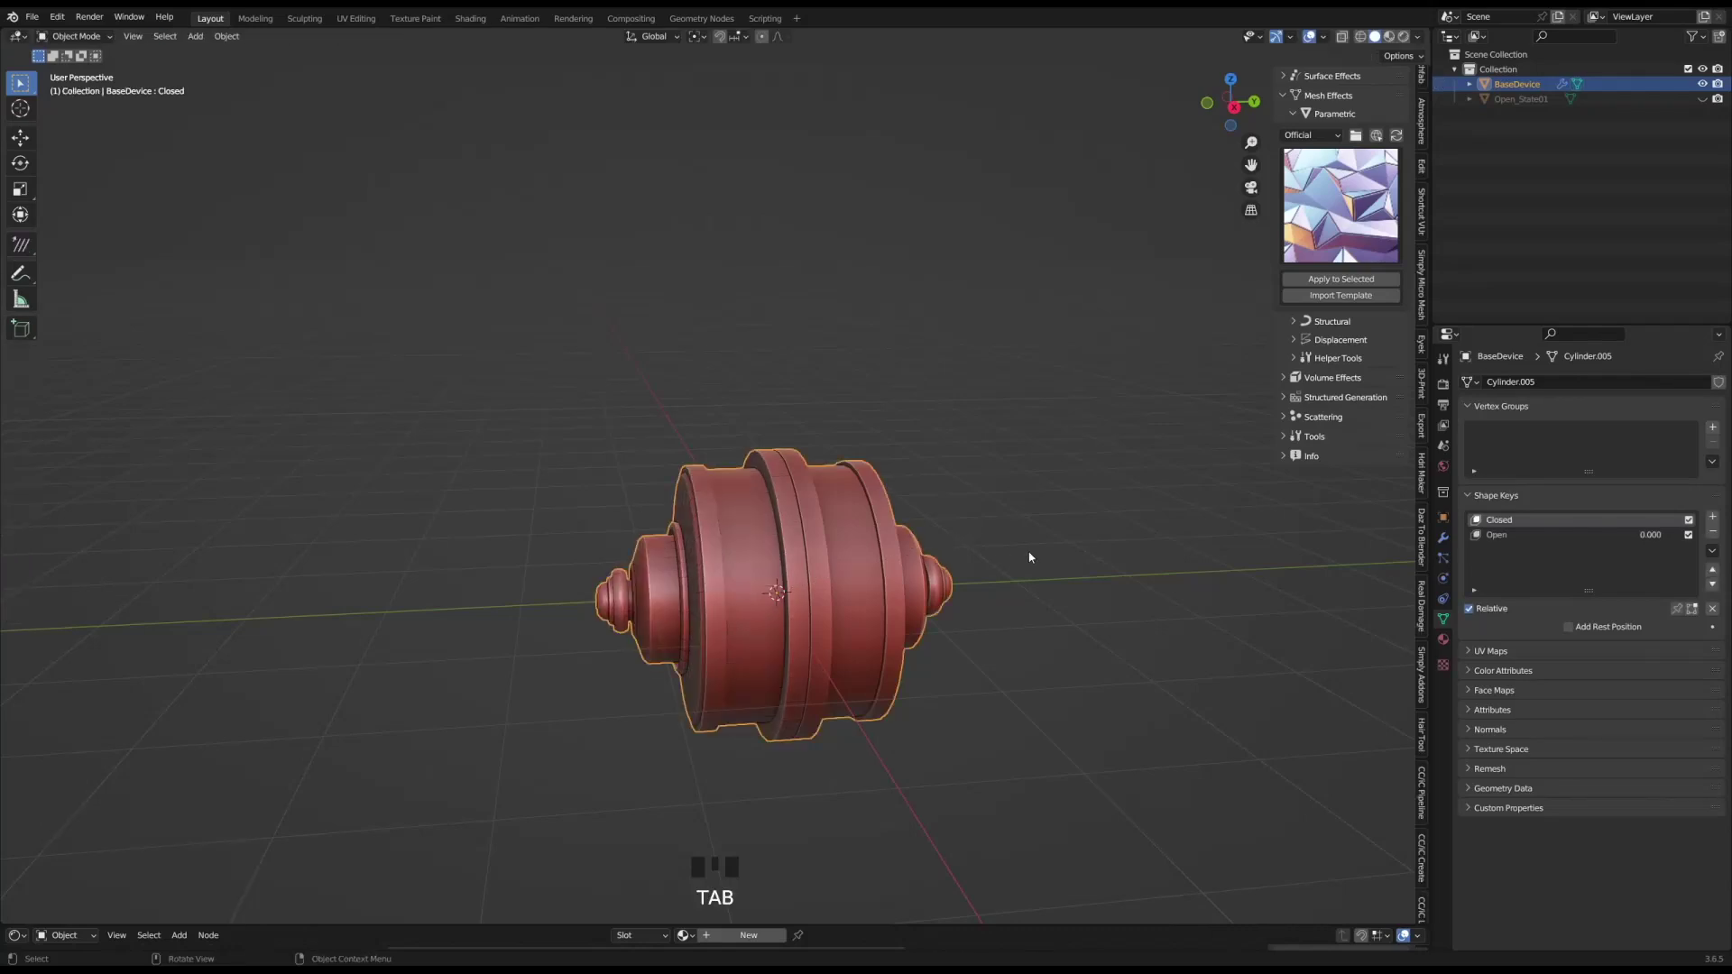
- Set the Open shape key to 1.000 and scale the connecting cylinder up by 2.074 in that key to bridge the device halves
{"action": "left_click", "coordinate": [1552, 537]}
{"action": "left_click_drag", "start_coordinate": [1646, 535], "coordinate": [1723, 534]}
{"action": "key", "text": "Tab"}
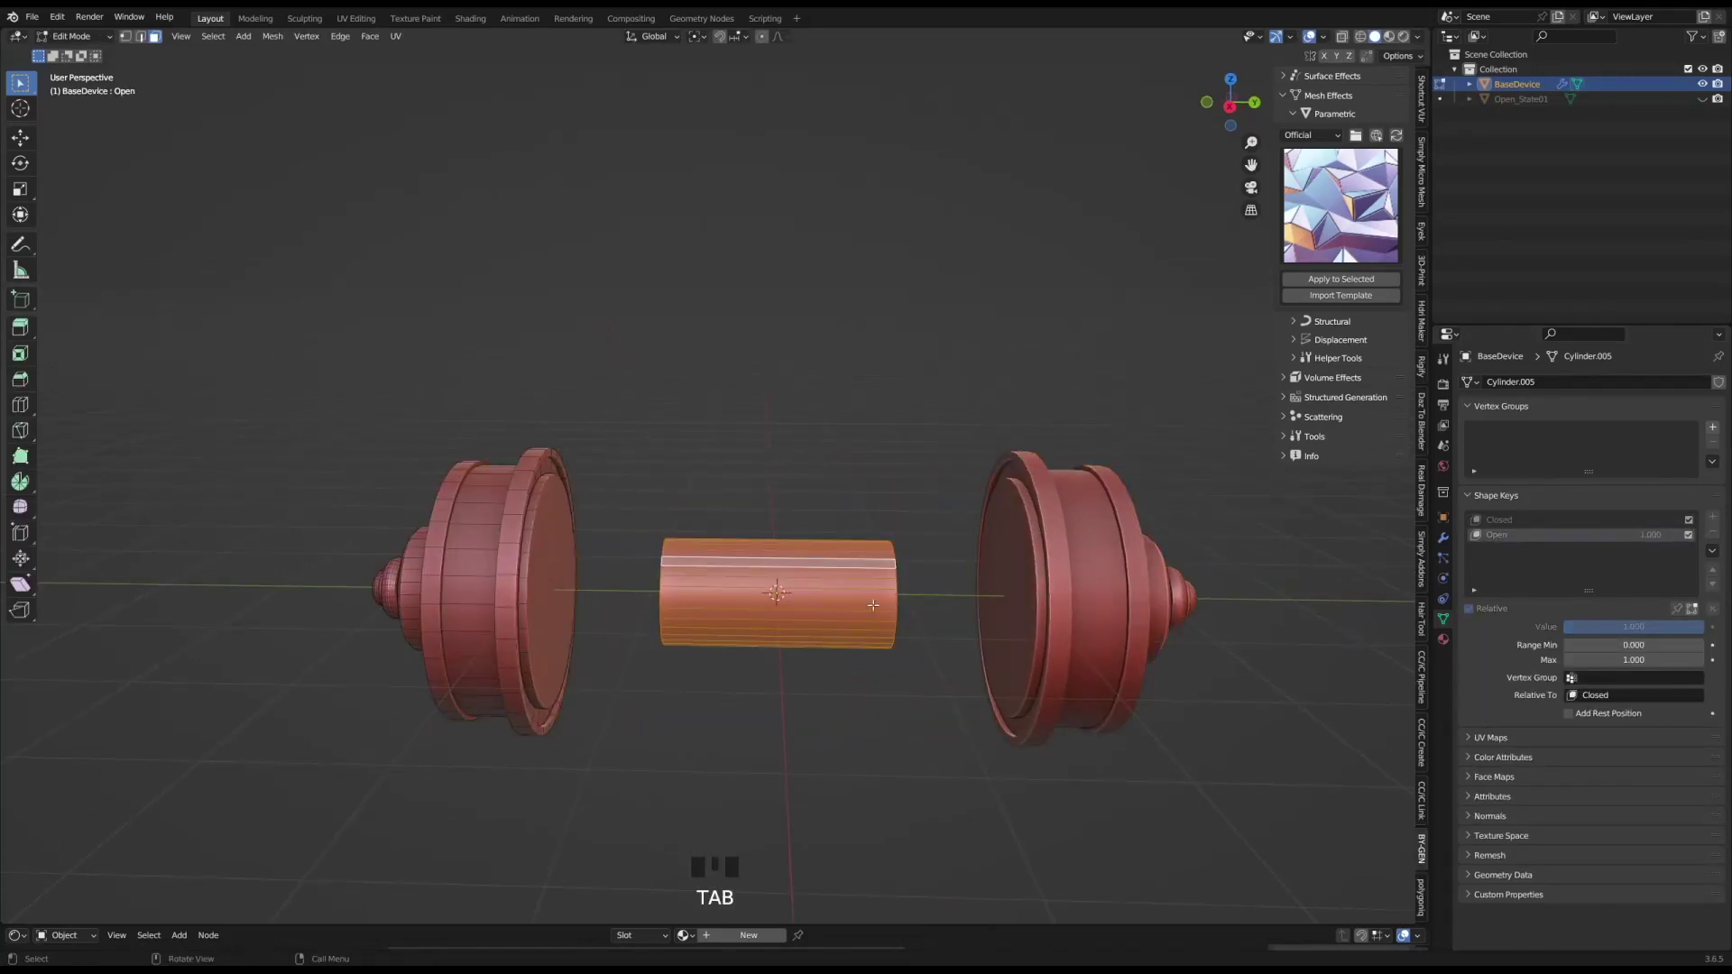
{"action": "key", "text": "s"}
{"action": "left_click", "coordinate": [993, 582]}
{"action": "middle_click_drag", "start_coordinate": [993, 582], "coordinate": [1057, 578]}
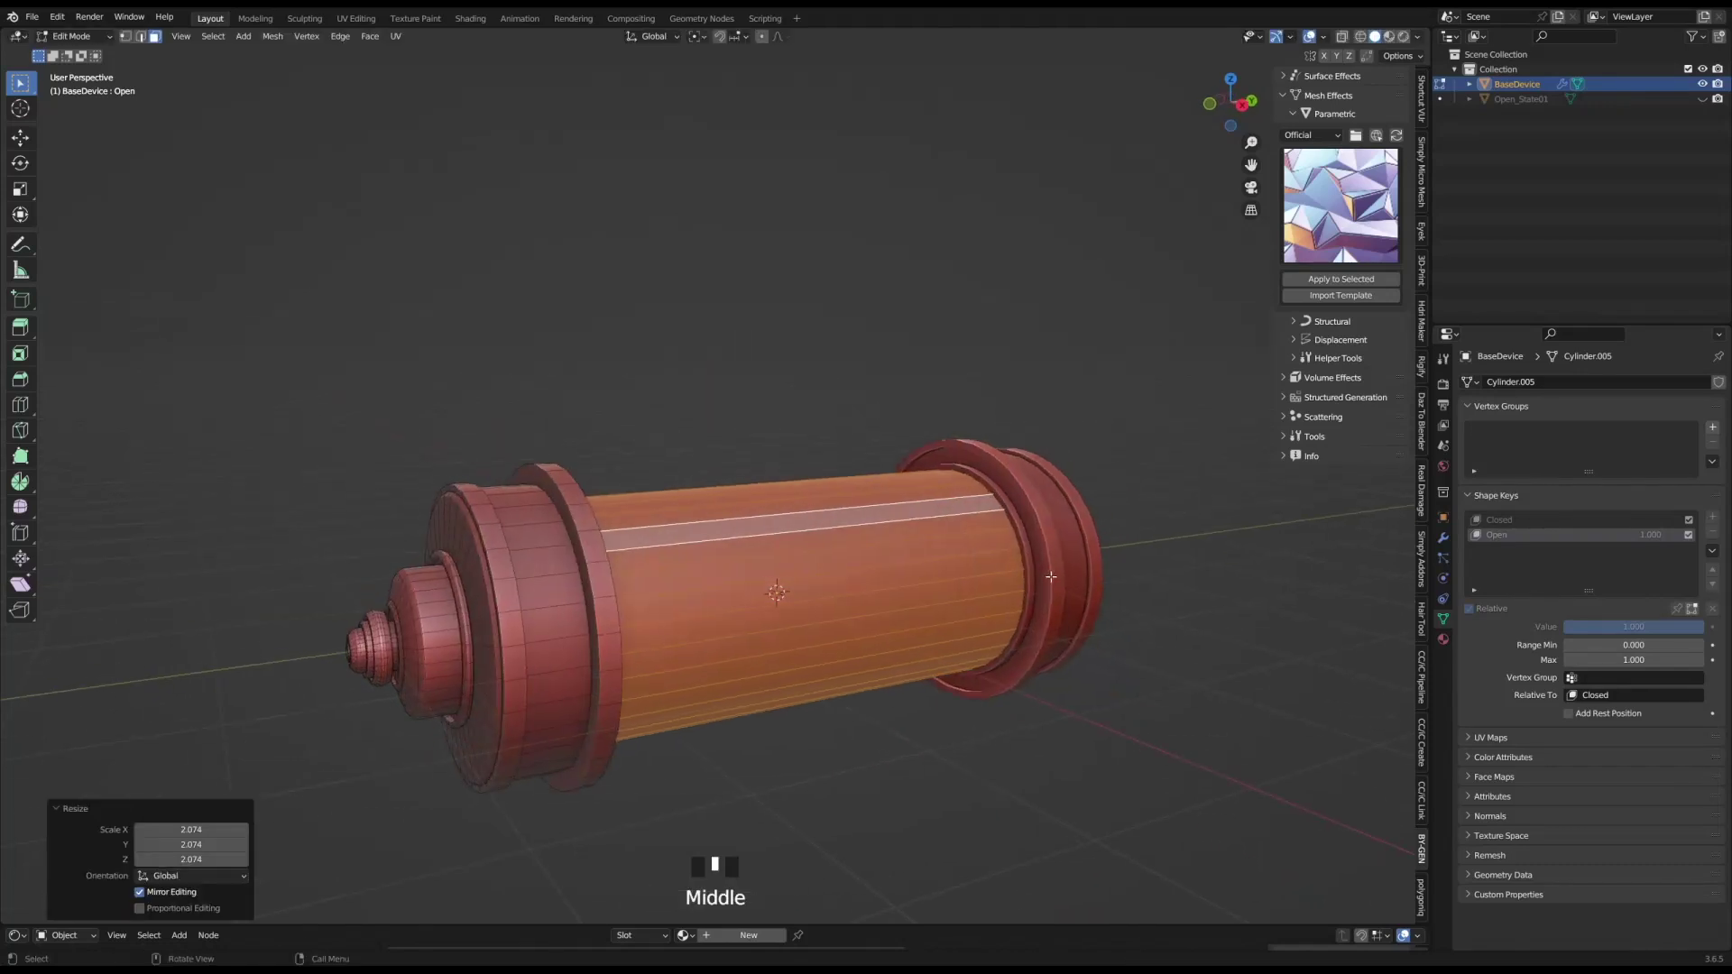
- Preview the device opening and closing by varying the Open shape key's value in Object Mode
{"action": "key", "text": "Tab"}
{"action": "left_click_drag", "start_coordinate": [1634, 535], "coordinate": [1553, 535]}
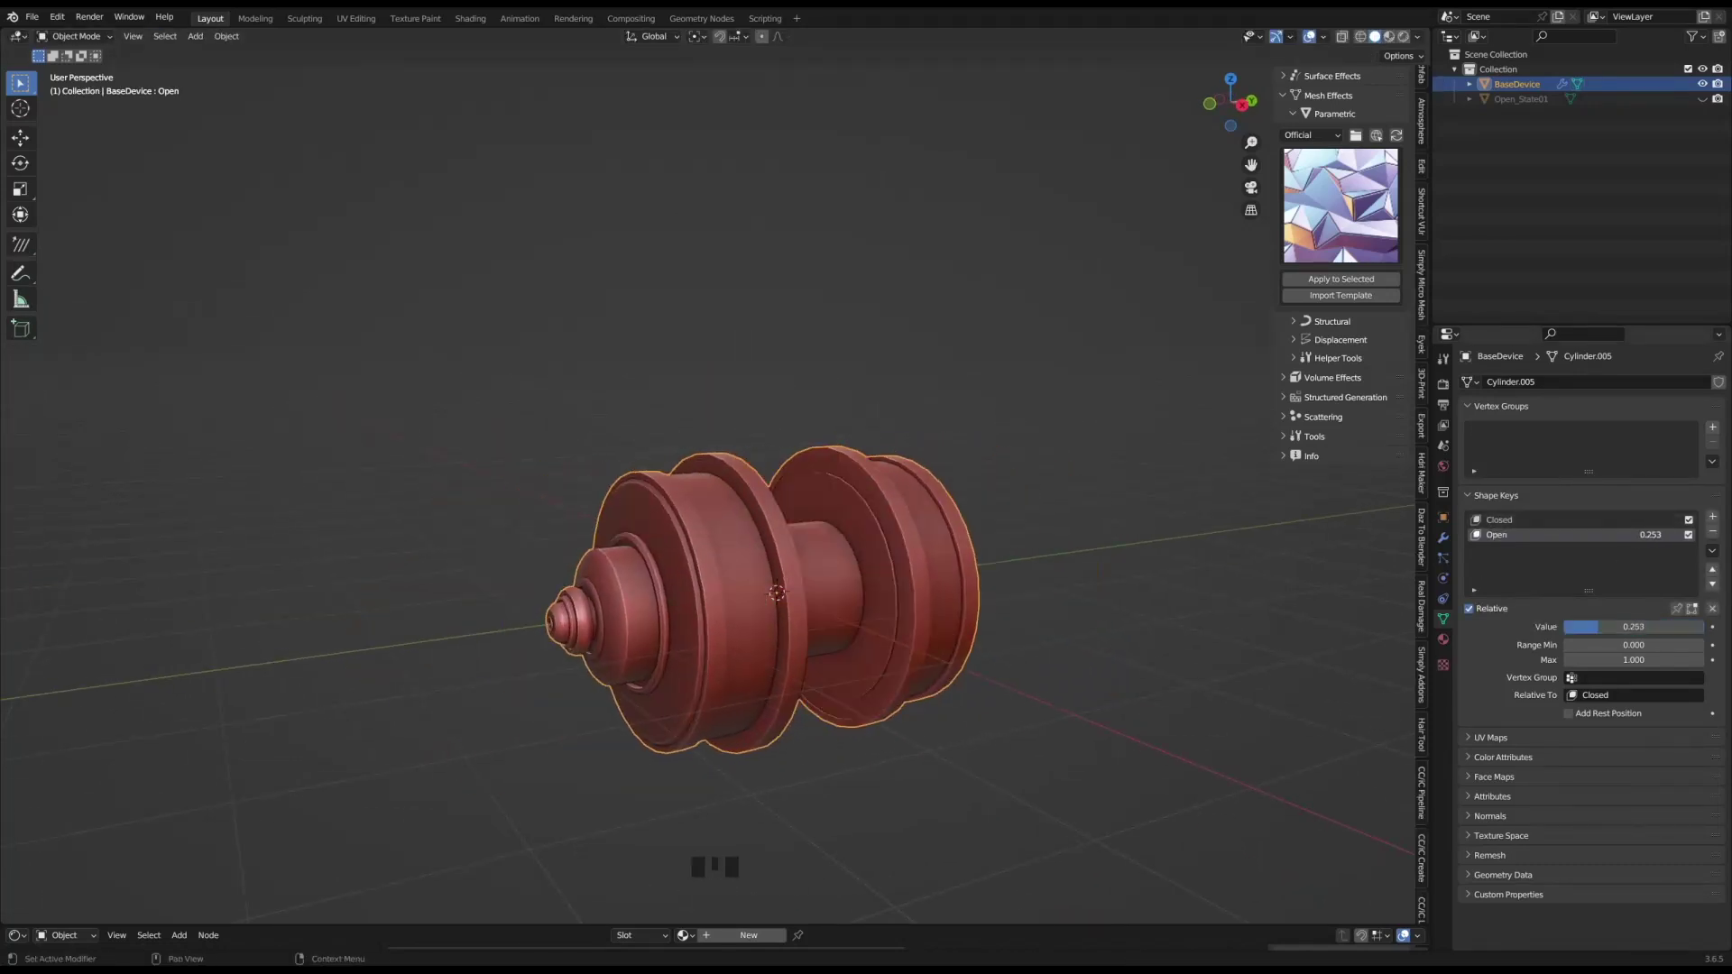
{"action": "left_click_drag", "start_coordinate": [1553, 535], "coordinate": [1653, 535]}
{"action": "middle_click_drag", "start_coordinate": [889, 461], "coordinate": [1113, 351]}
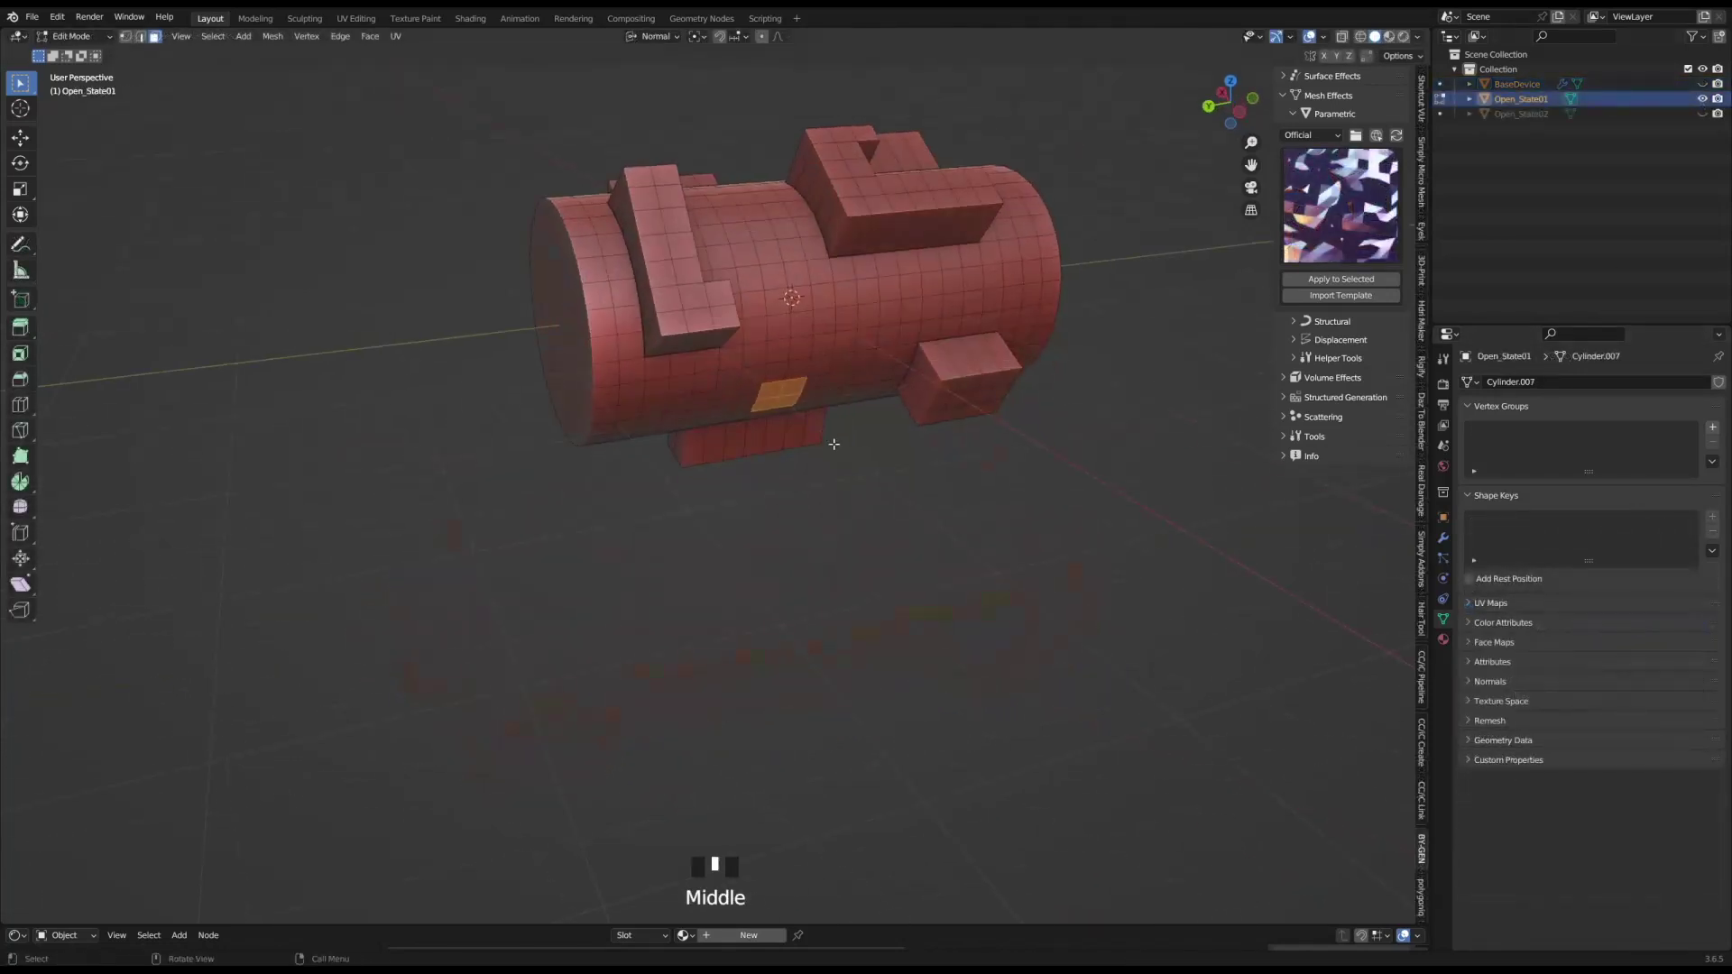
- Extrude the selected faces on the lower side of the Open_State01 cylinder, flatten them to 0 along Z and adjust their position
{"action": "key", "text": "e"}
{"action": "left_click", "coordinate": [857, 485]}
{"action": "key", "text": "s"}
{"action": "key", "text": "z"}
{"action": "key", "text": "z"}
{"action": "key", "text": "0"}
{"action": "left_click", "coordinate": [858, 484]}
{"action": "key", "text": "g"}
{"action": "left_click", "coordinate": [854, 479]}
{"action": "key", "text": "Tab"}
{"action": "key", "text": "Tab"}
- Add a loop cut to the Open_State01 mesh and select three neighbouring faces for the next raised detail
{"action": "middle_click_drag", "start_coordinate": [1113, 352], "coordinate": [1001, 622], "text": "shift"}
{"action": "left_click", "coordinate": [20, 405]}
{"action": "left_click_drag", "start_coordinate": [1001, 442], "coordinate": [999, 431]}
{"action": "key", "text": "w"}
{"action": "middle_click_drag", "start_coordinate": [999, 431], "coordinate": [985, 490]}
{"action": "left_click", "coordinate": [155, 37]}
{"action": "left_click", "coordinate": [982, 444]}
{"action": "left_click", "coordinate": [1031, 440], "text": "shift"}
{"action": "left_click", "coordinate": [1007, 442], "text": "shift"}
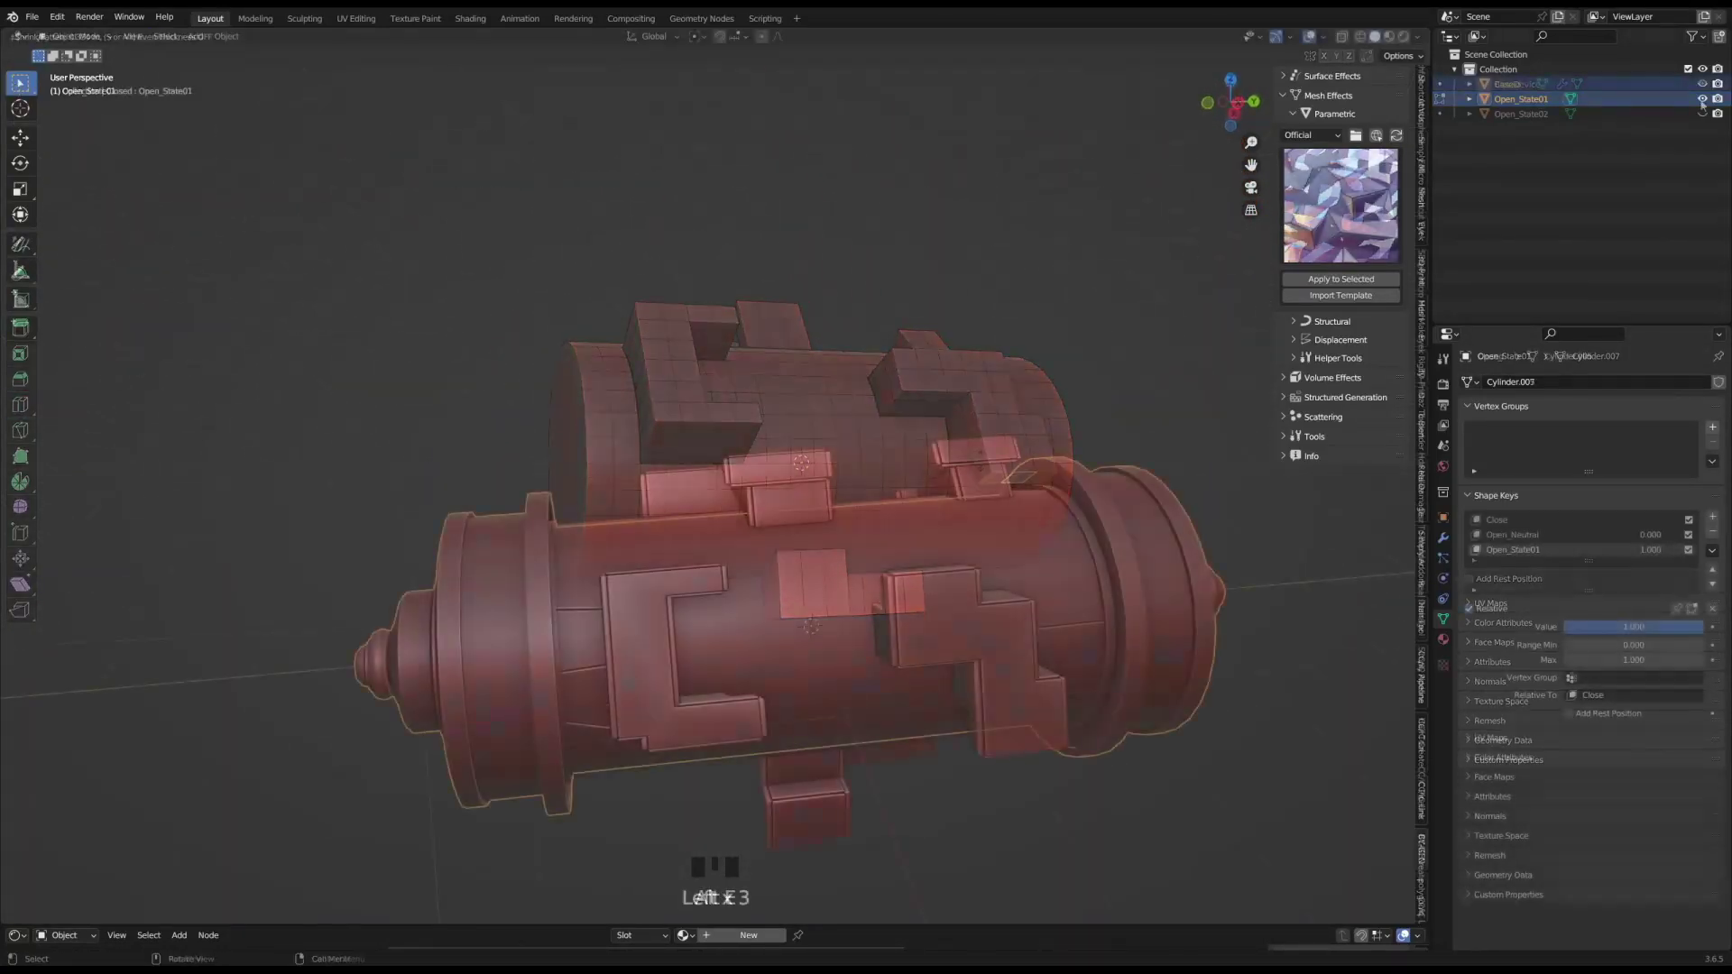
- Join the Open_State01 cylinder into the Closed device object and scale its geometry in Edit Mode
{"action": "left_click", "coordinate": [1569, 101]}
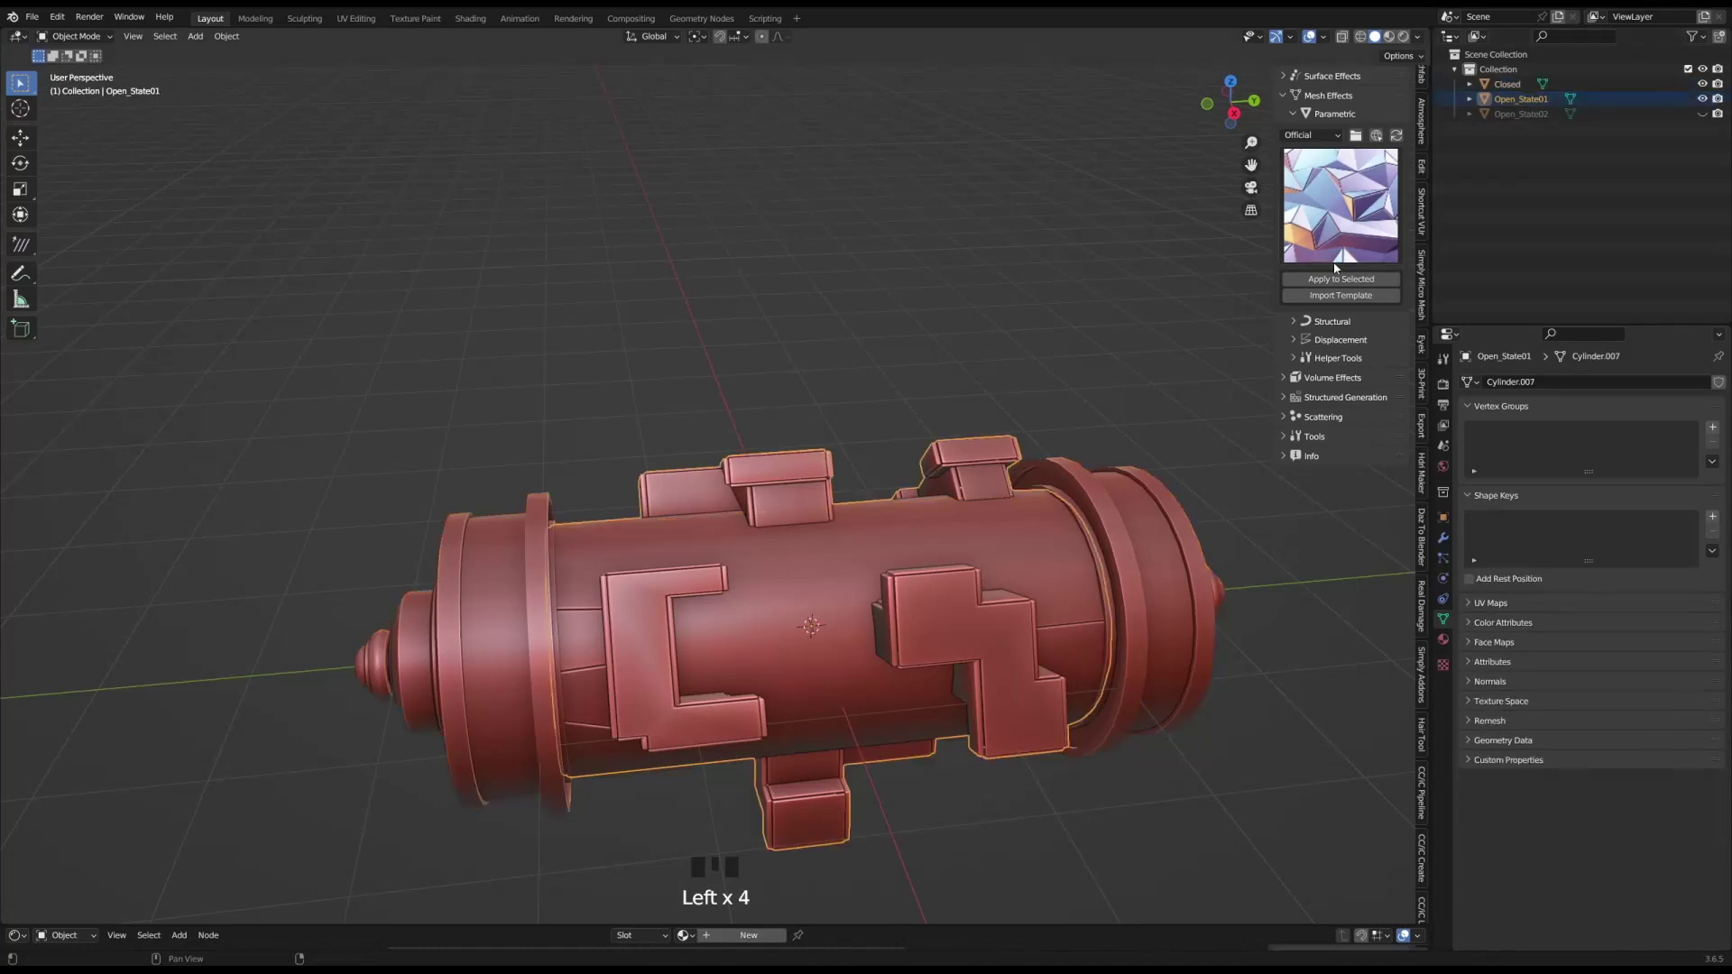
{"action": "left_click", "coordinate": [1126, 513], "text": "shift"}
{"action": "key", "text": "ctrl+j"}
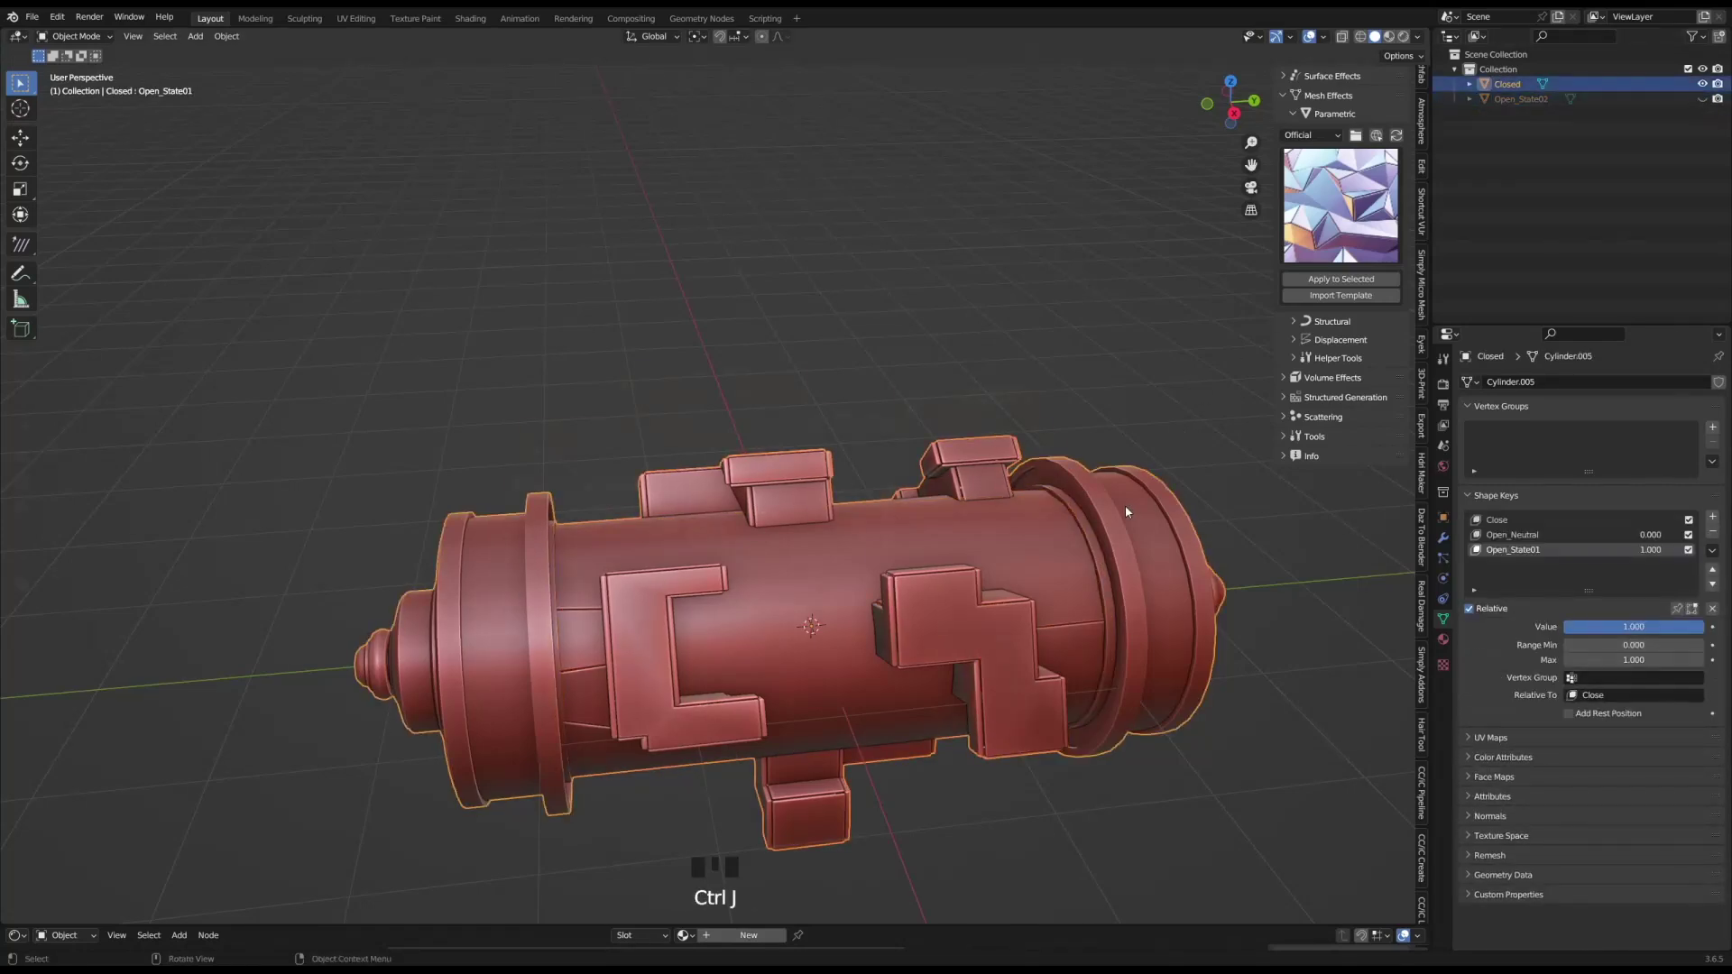
{"action": "key", "text": "Tab"}
{"action": "key", "text": "s"}
{"action": "left_click", "coordinate": [909, 553]}
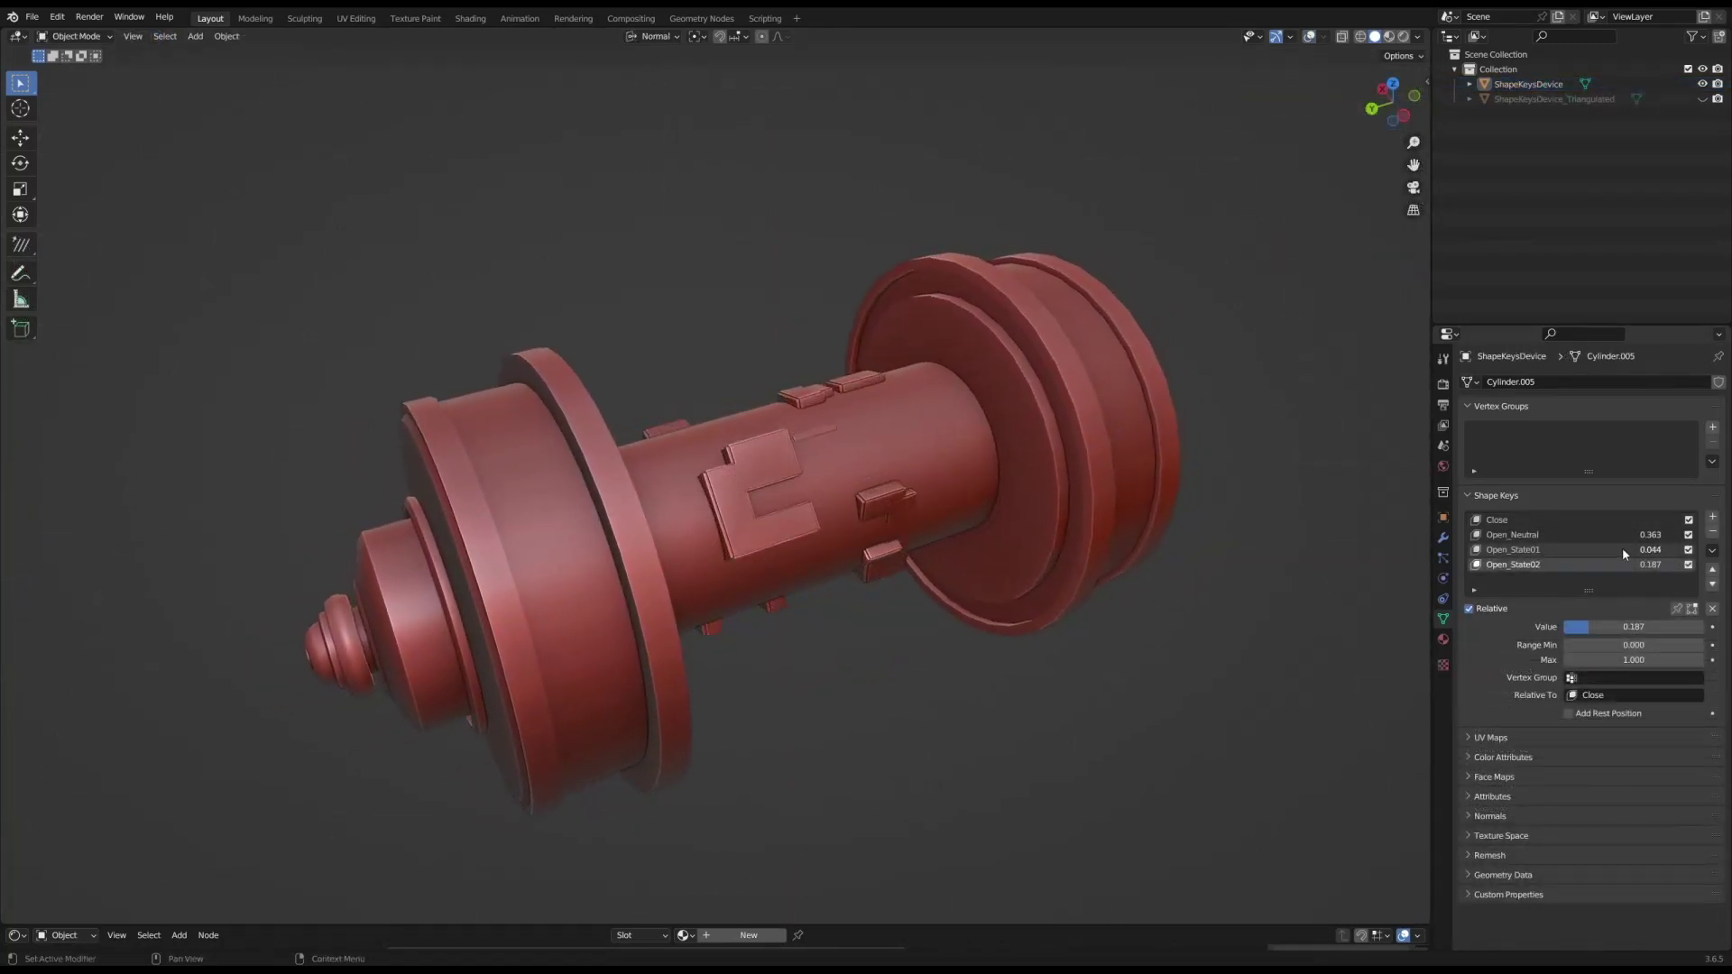
- Set Open_Neutral to 0.297 on ShapeKeysDevice and create a new shape key from the current mix
{"action": "left_click_drag", "start_coordinate": [1648, 536], "coordinate": [1683, 537]}
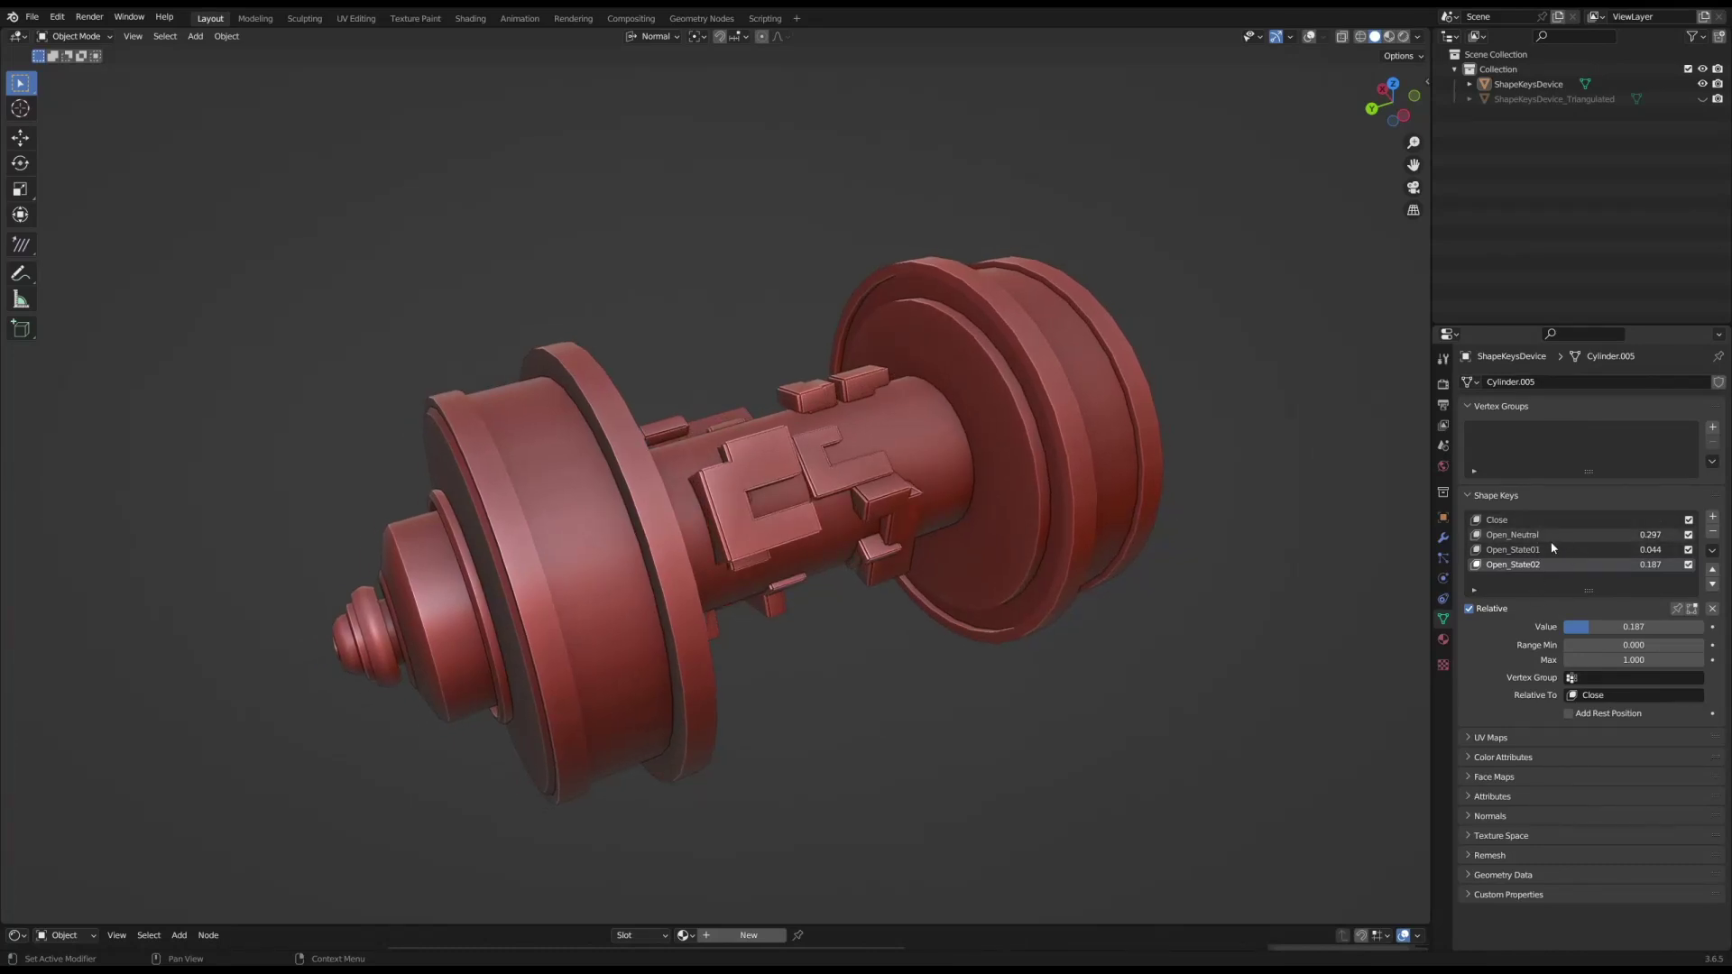
{"action": "left_click", "coordinate": [1712, 553]}
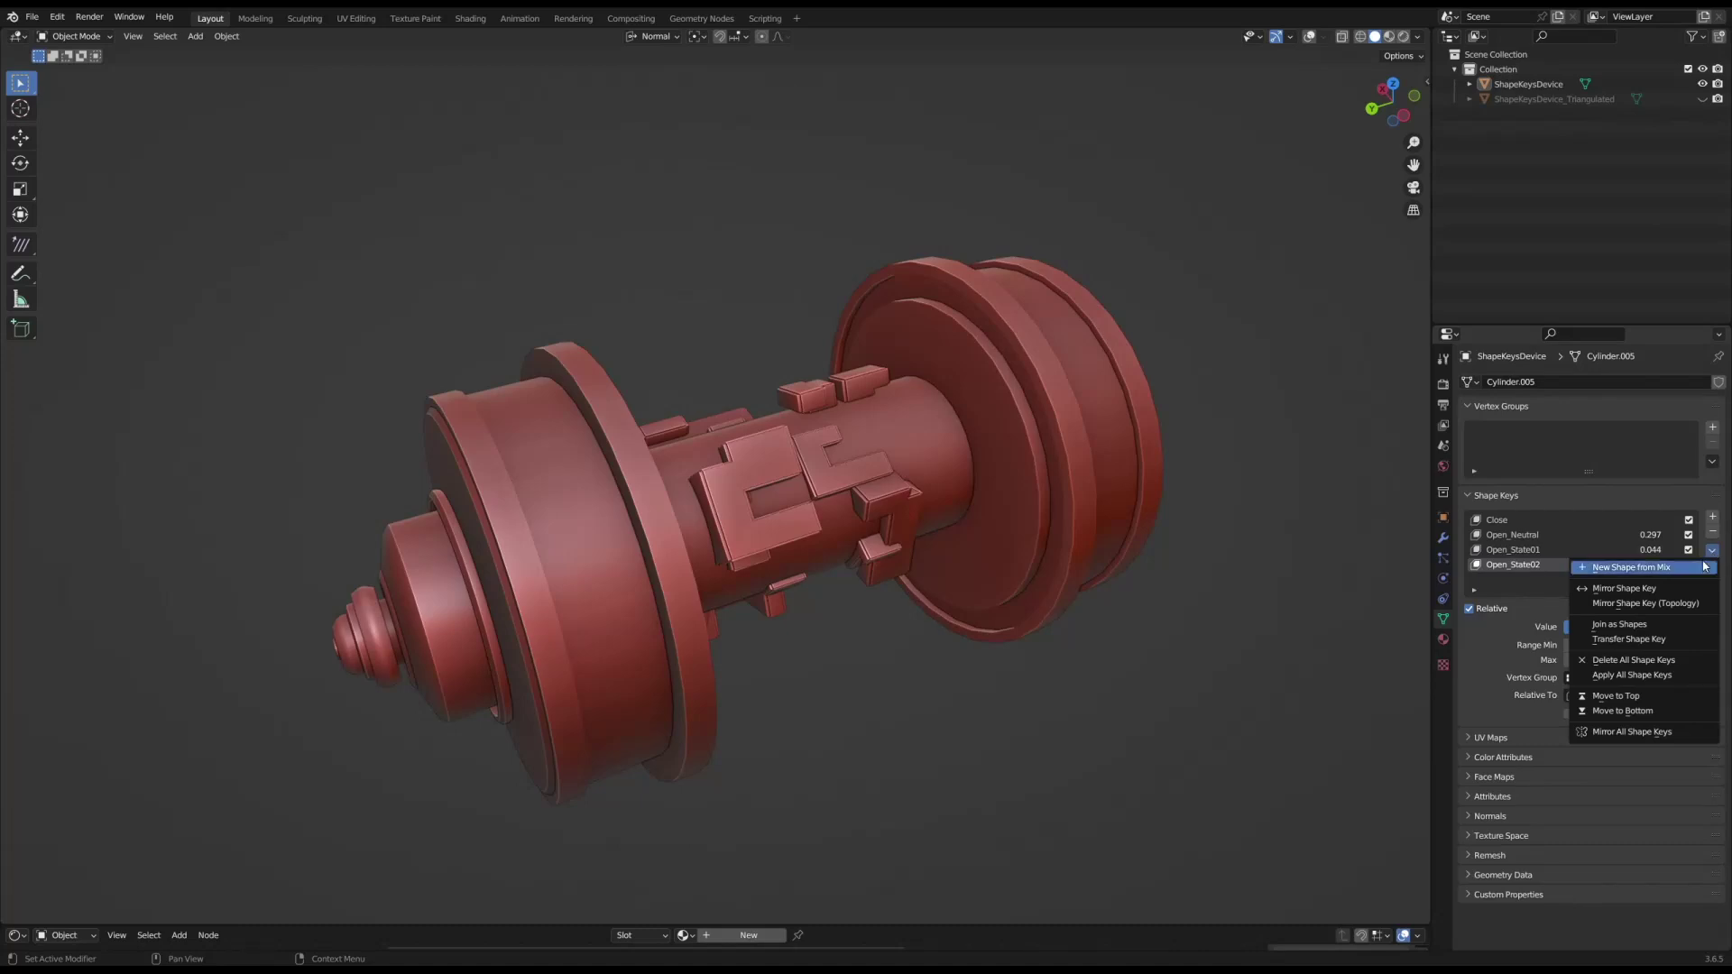
{"action": "left_click", "coordinate": [1701, 567]}
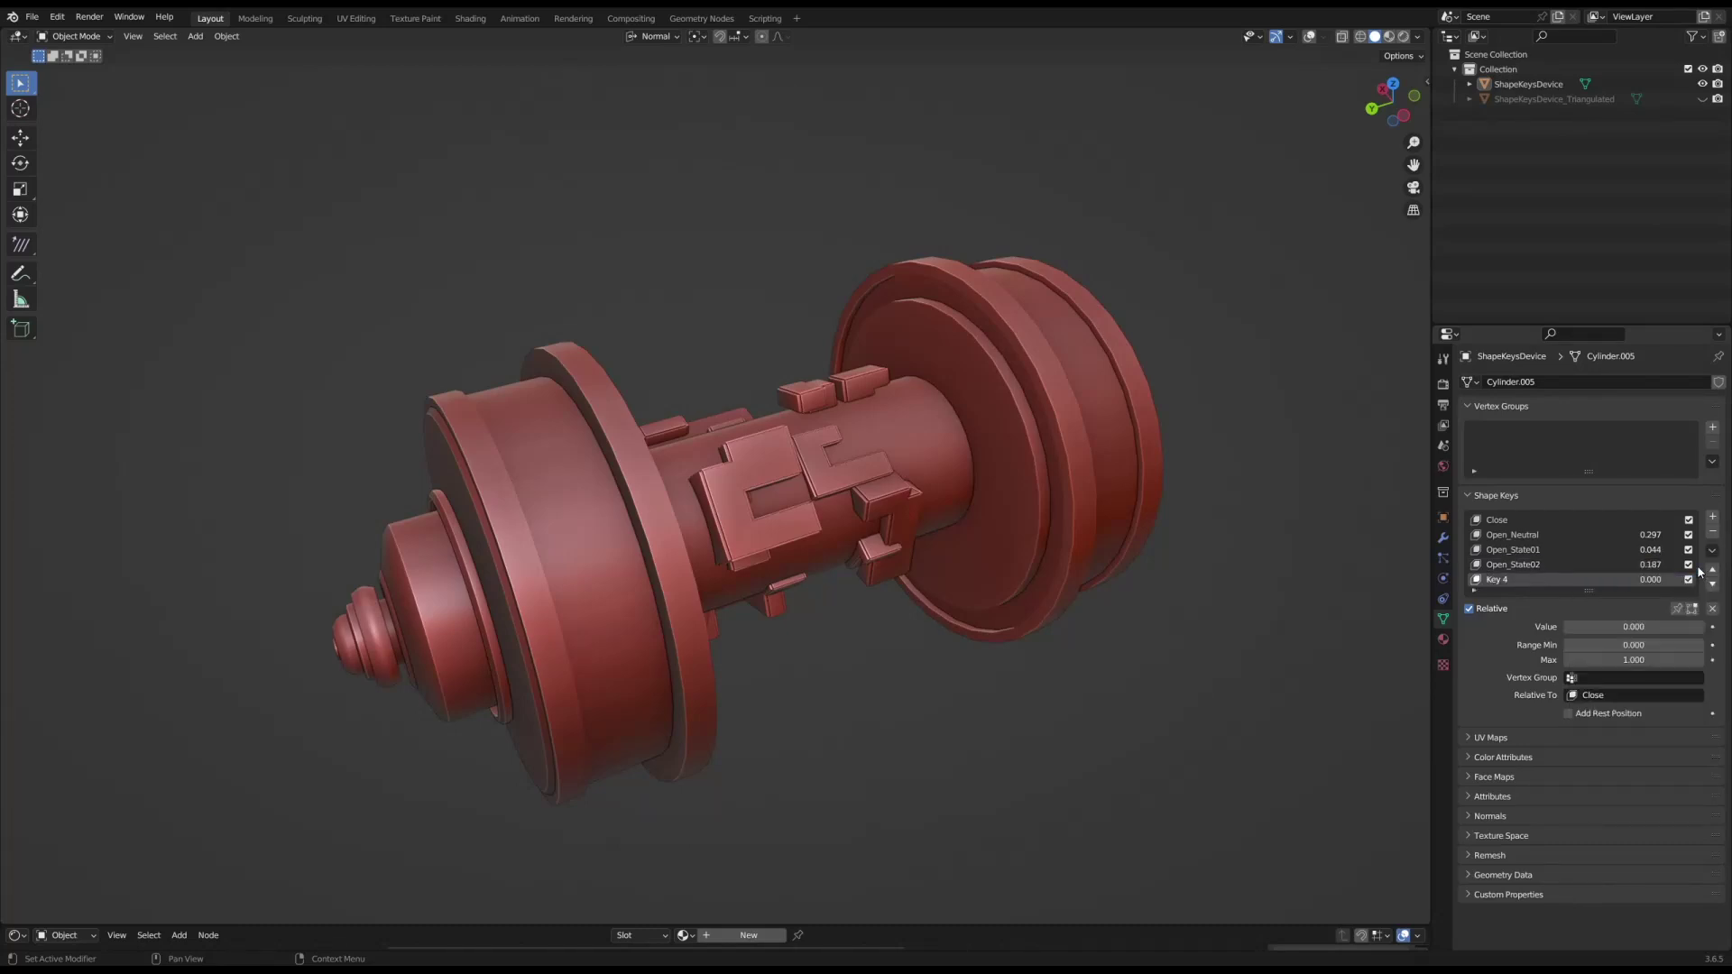
- Reset Open_Neutral, Open_State01 and Open_State02 to 0.000 and test the mixed shape key by raising its value
{"action": "key", "text": "BackSpace"}
{"action": "key", "text": "BackSpace"}
{"action": "key", "text": "BackSpace"}
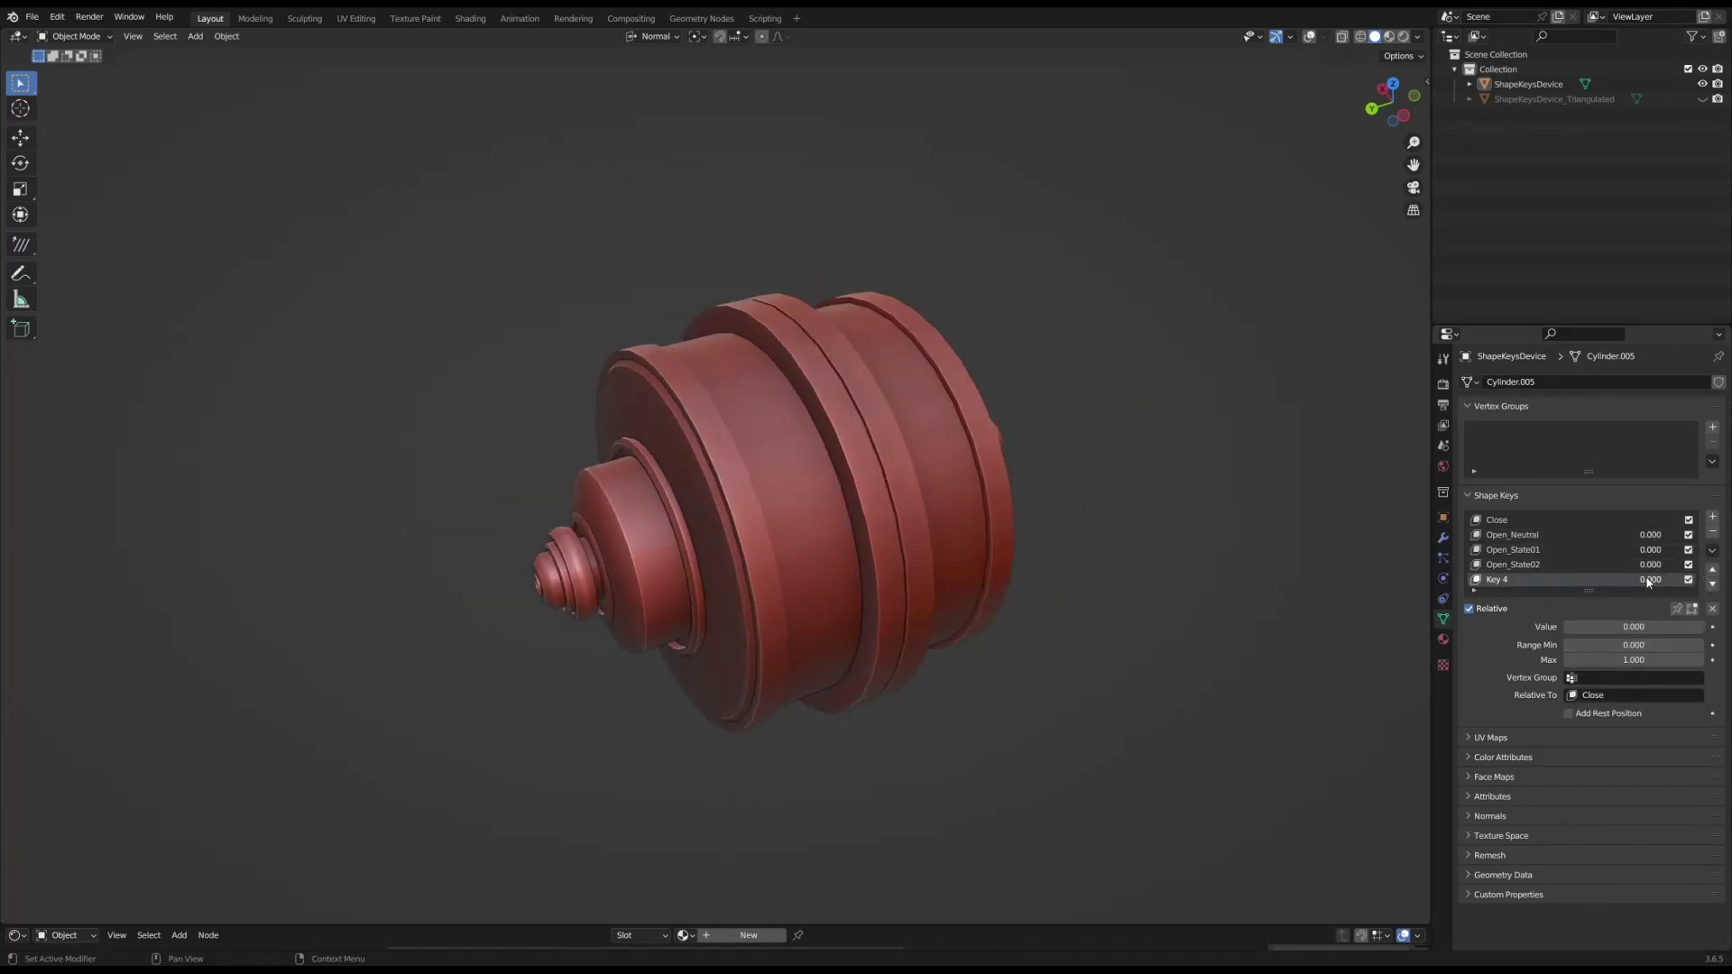
{"action": "left_click_drag", "start_coordinate": [1647, 582], "coordinate": [1696, 581]}
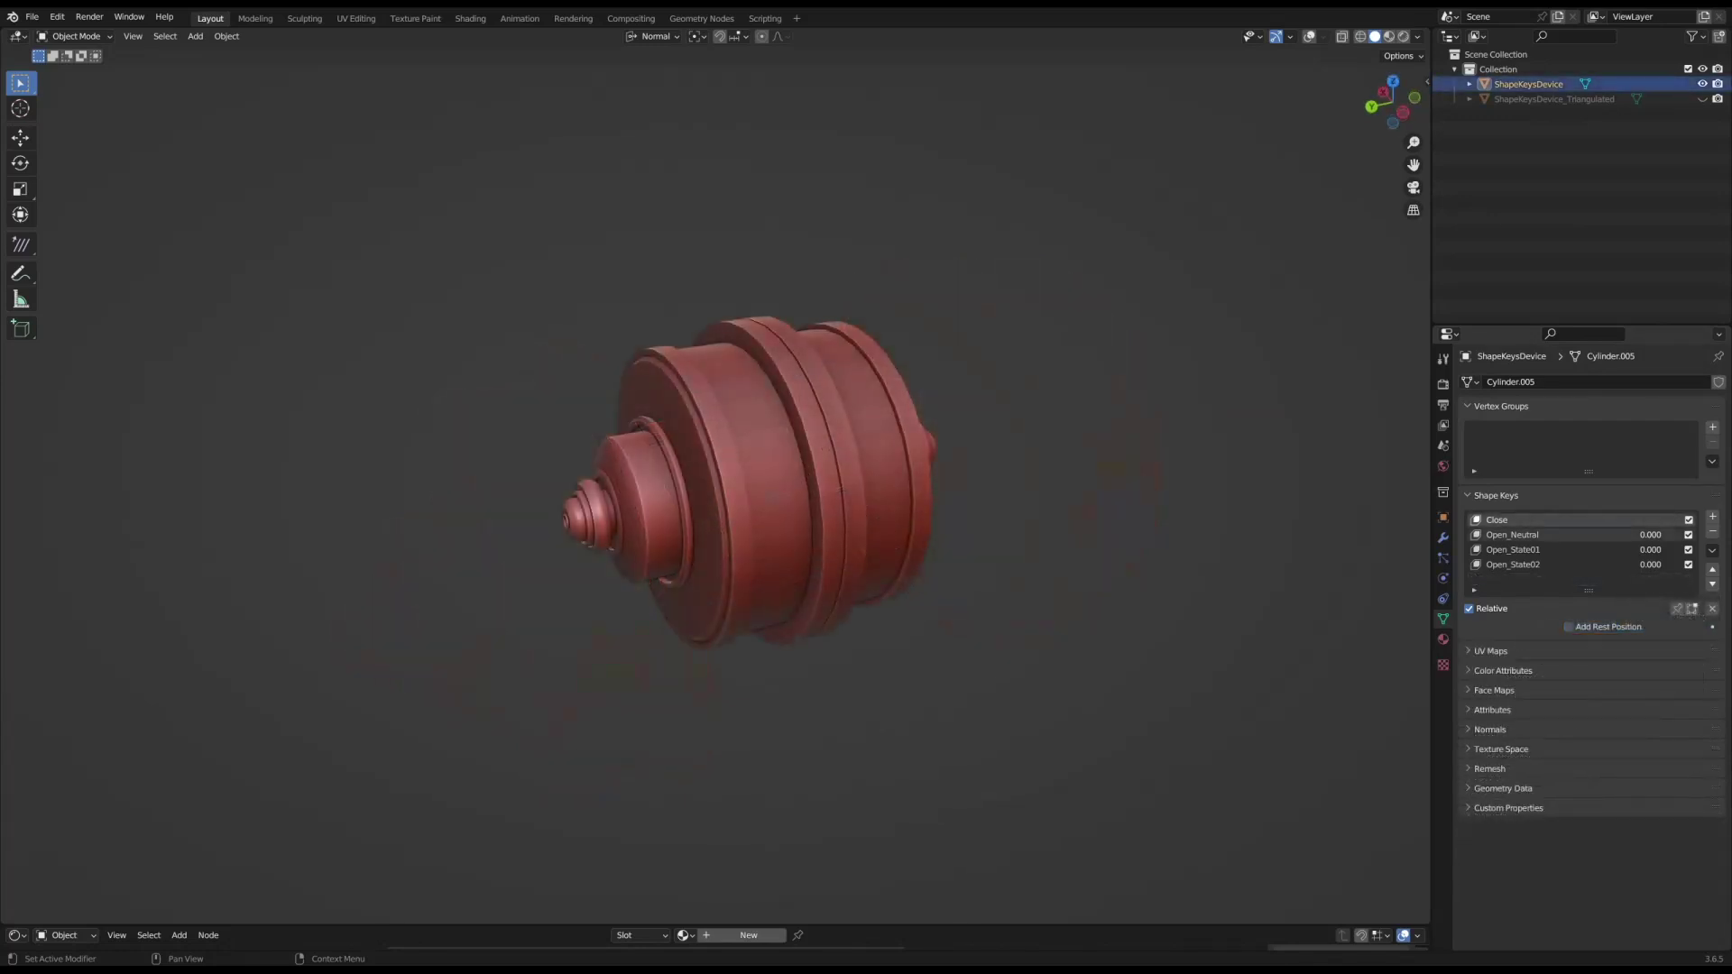
- Make Open_Neutral the active shape key and bring up the file export options
{"action": "left_click_drag", "start_coordinate": [1639, 536], "coordinate": [1620, 566]}
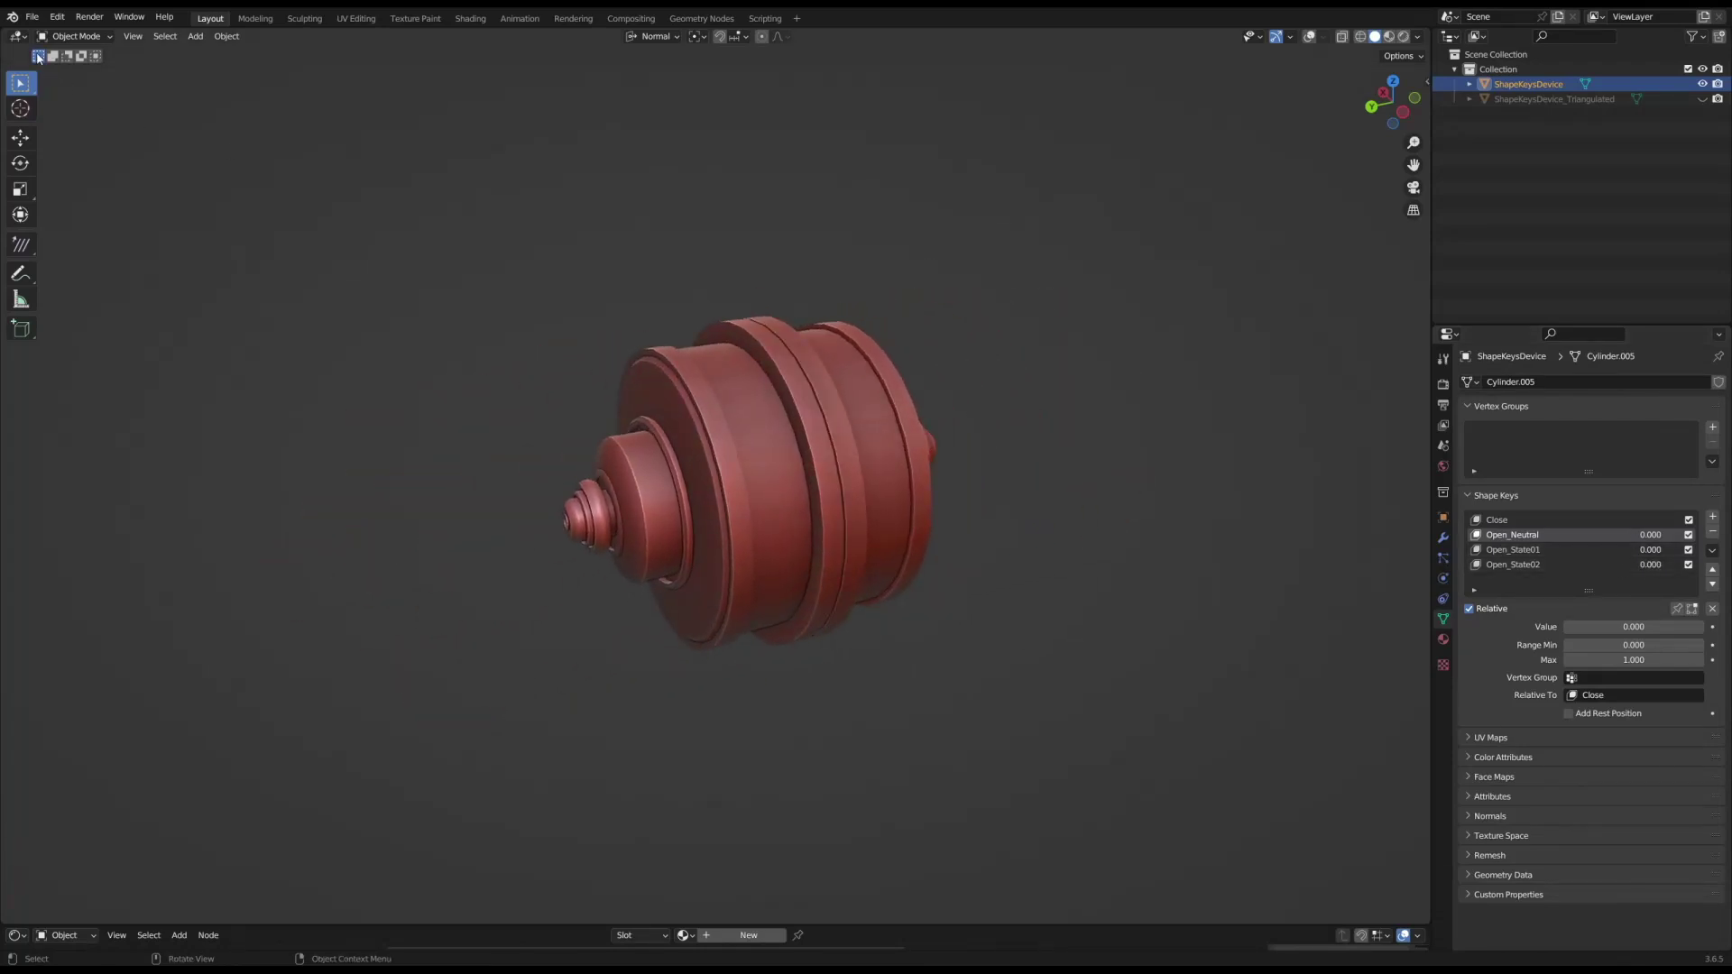
{"action": "left_click", "coordinate": [31, 17]}
{"action": "mouse_move", "coordinate": [81, 237]}
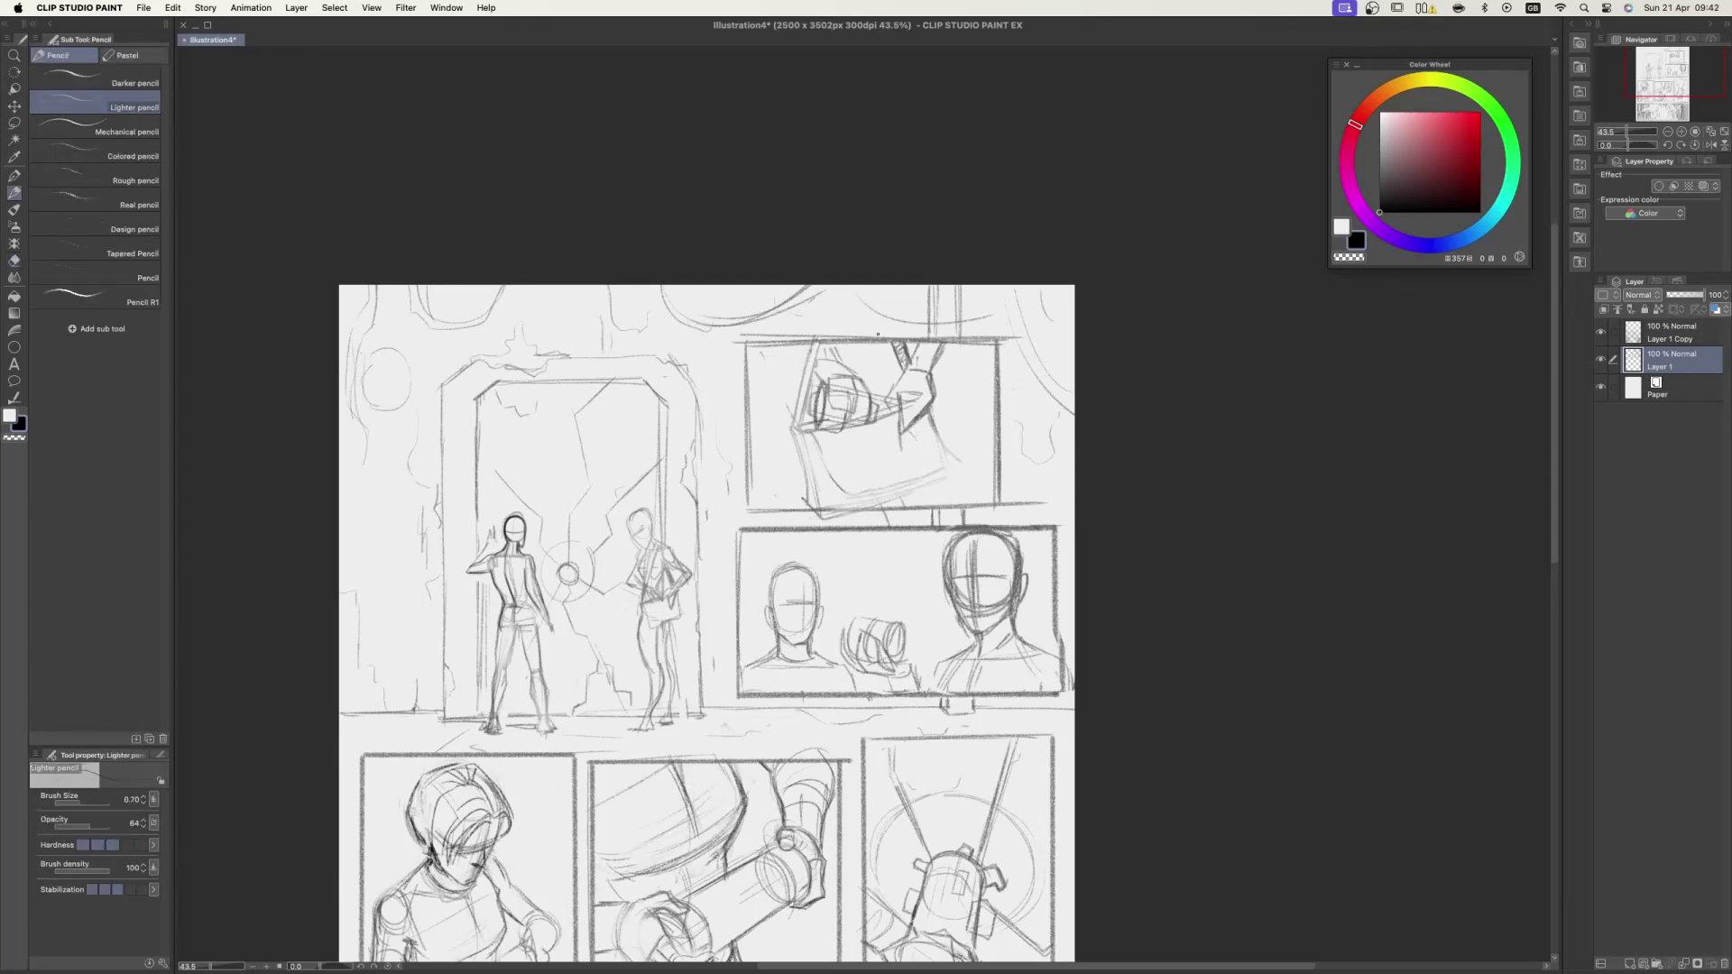
- In Clip Studio Paint, sketch the bag's lower outline and the lines beneath it in the upper-right comic panel with the Lighter pencil
{"action": "left_click_drag", "start_coordinate": [805, 435], "coordinate": [874, 497]}
{"action": "middle_click_drag", "start_coordinate": [865, 503], "coordinate": [853, 516]}
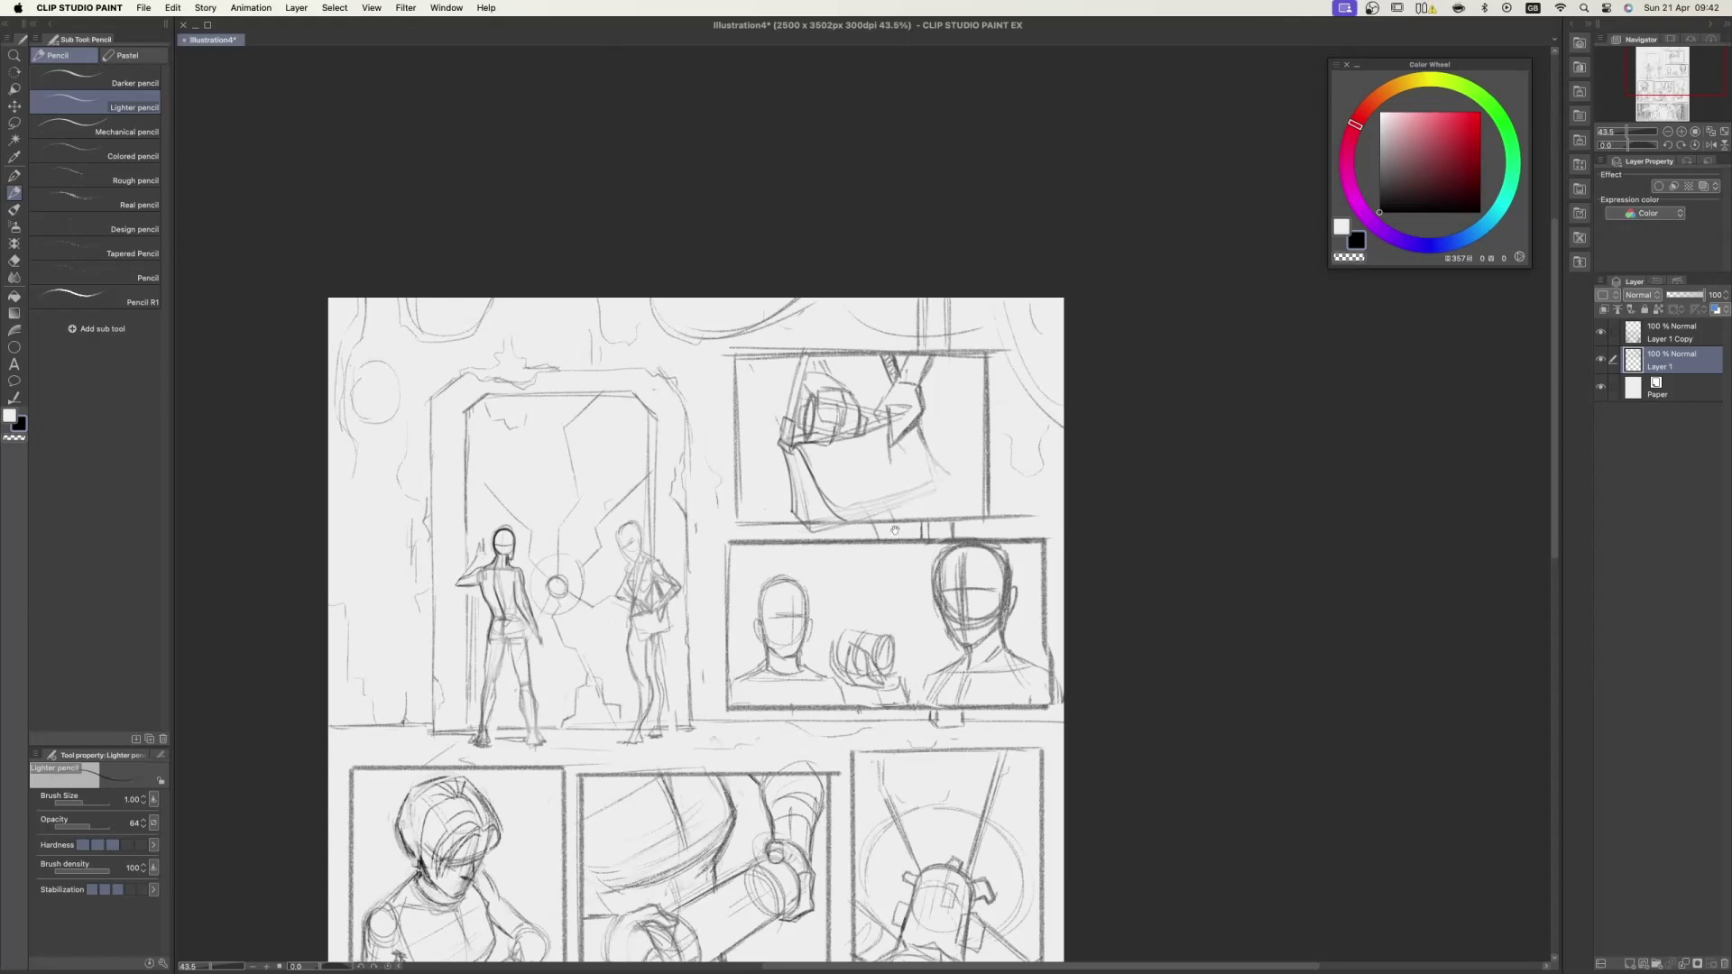
{"action": "scroll", "coordinate": [891, 538], "scroll_direction": "up", "scroll_amount": 1}
{"action": "key", "text": "super+z"}
{"action": "left_click_drag", "start_coordinate": [836, 537], "coordinate": [925, 534]}
{"action": "middle_click_drag", "start_coordinate": [778, 468], "coordinate": [852, 464]}
{"action": "mouse_move", "coordinate": [956, 470]}
{"action": "middle_mouse_down"}
{"action": "mouse_move", "coordinate": [939, 516]}
{"action": "mouse_move", "coordinate": [1015, 463]}
{"action": "middle_mouse_up"}
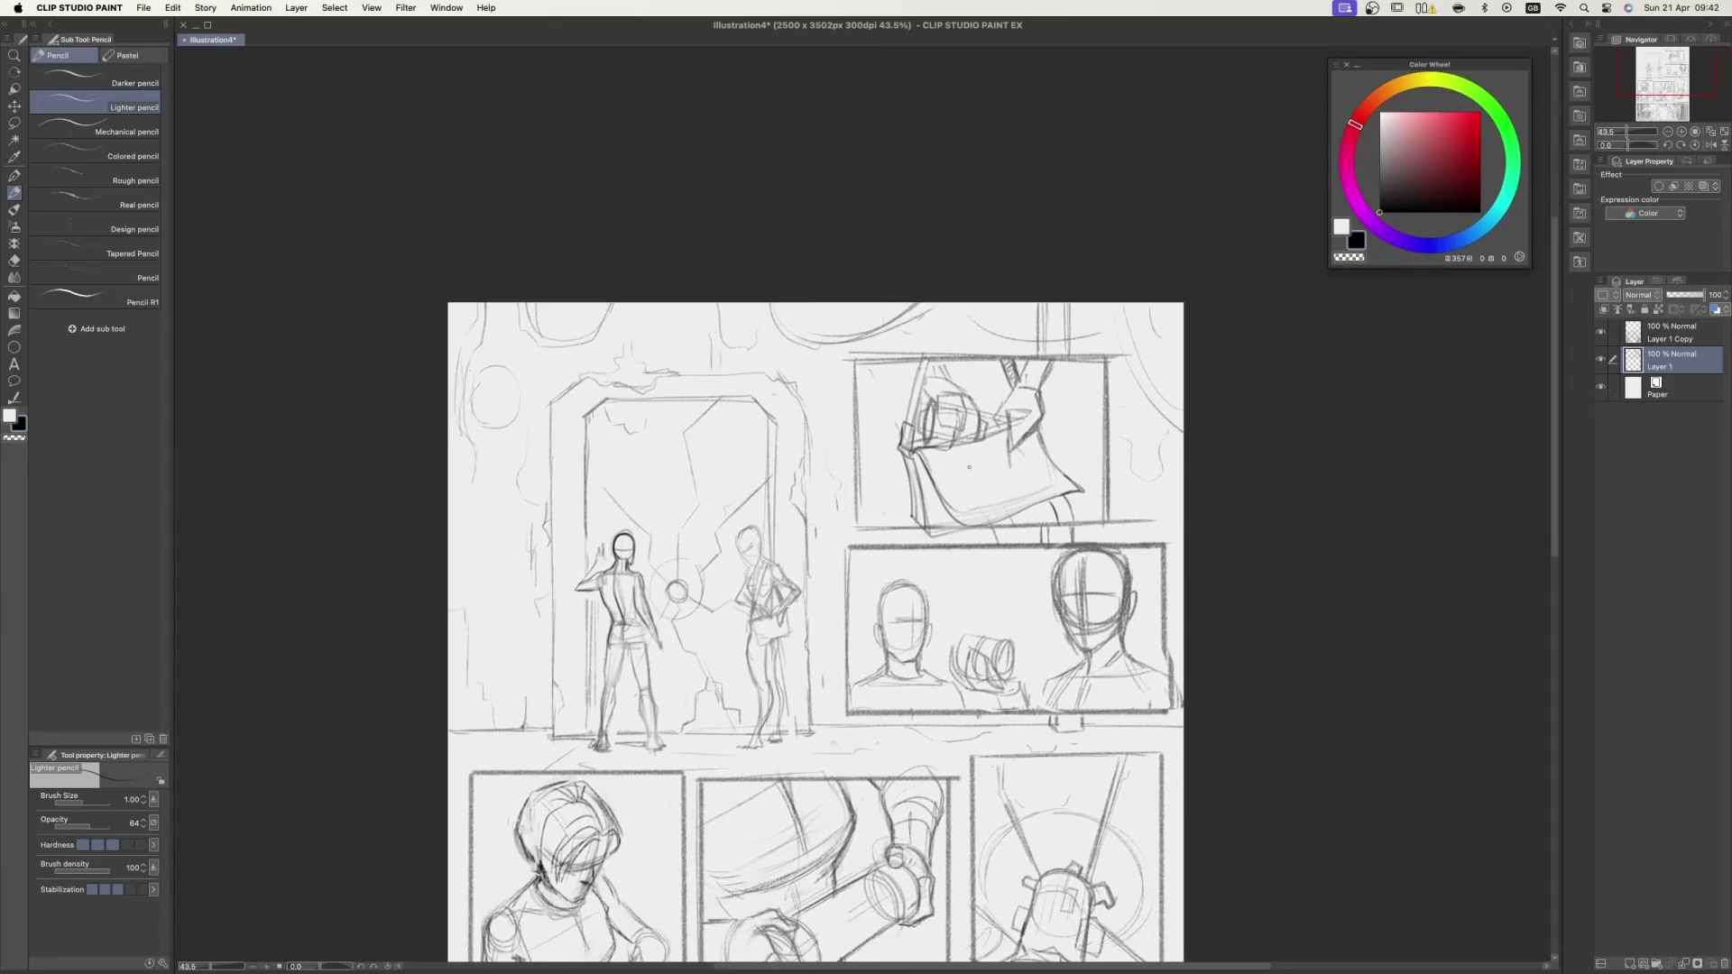
- Lighten the right-hand figure in the door panel with the Soft eraser and set the Lighter pencil's brush size to 0.70
{"action": "middle_click_drag", "start_coordinate": [885, 564], "coordinate": [897, 545]}
{"action": "left_click_drag", "start_coordinate": [765, 591], "coordinate": [802, 586], "text": "super"}
{"action": "key", "text": "e"}
{"action": "middle_click_drag", "start_coordinate": [785, 577], "coordinate": [801, 559]}
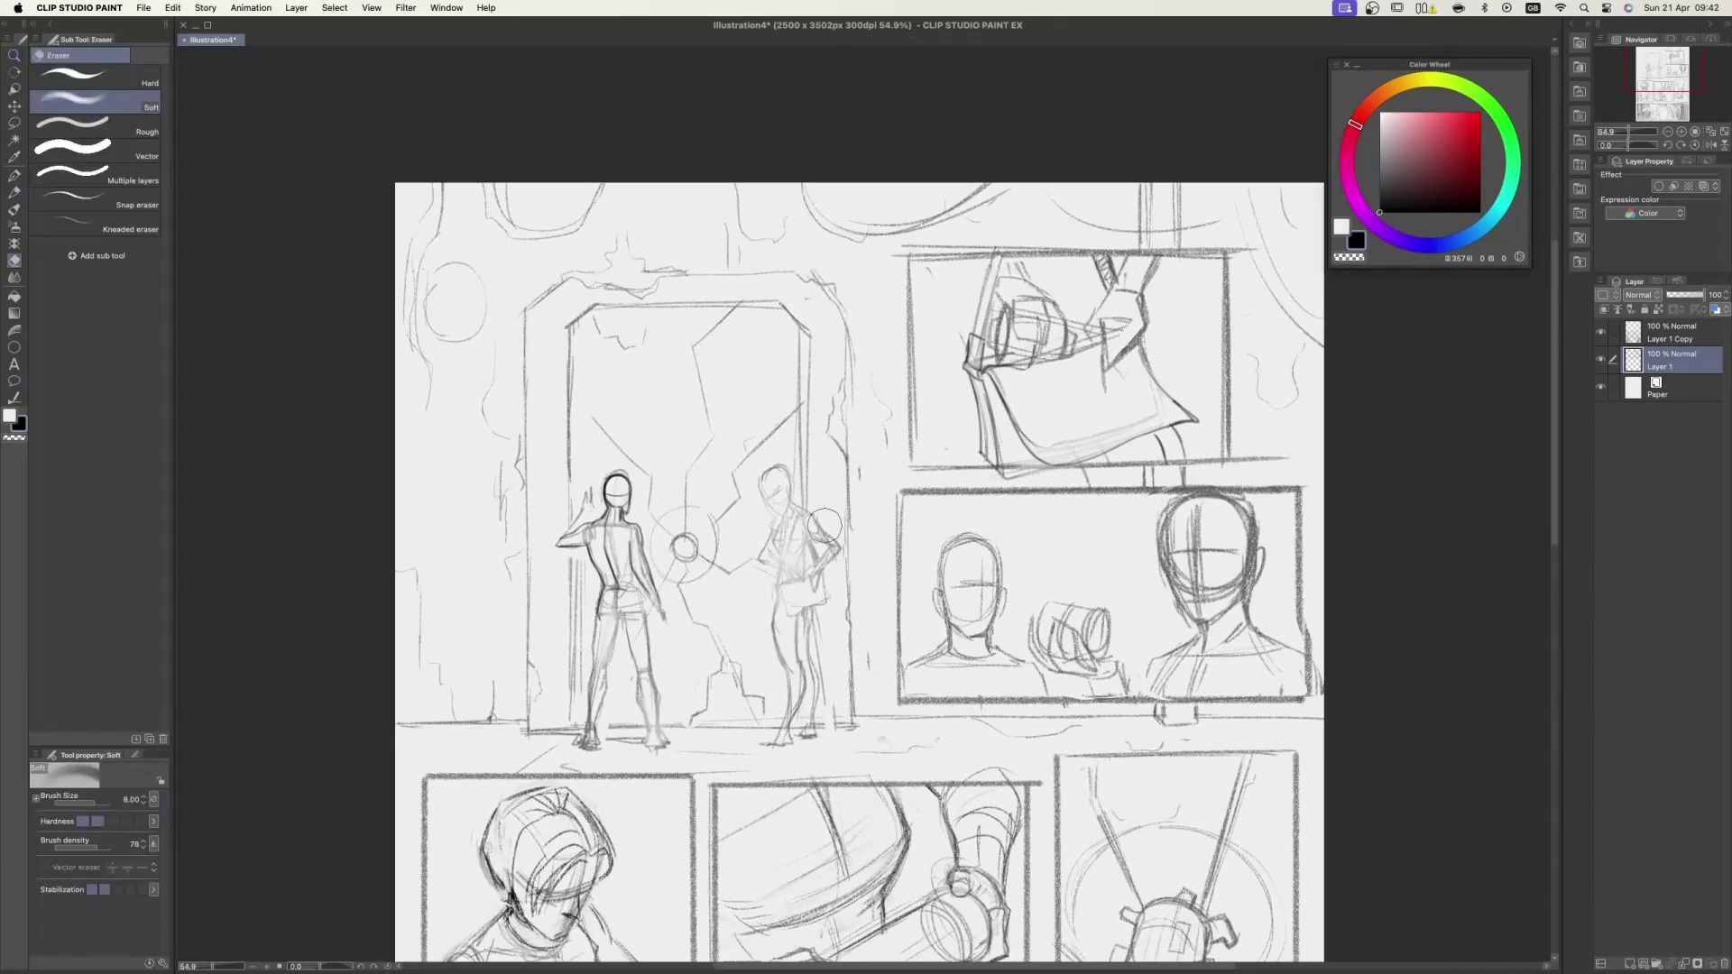
{"action": "key", "text": "p"}
{"action": "key", "text": "bracketleft"}
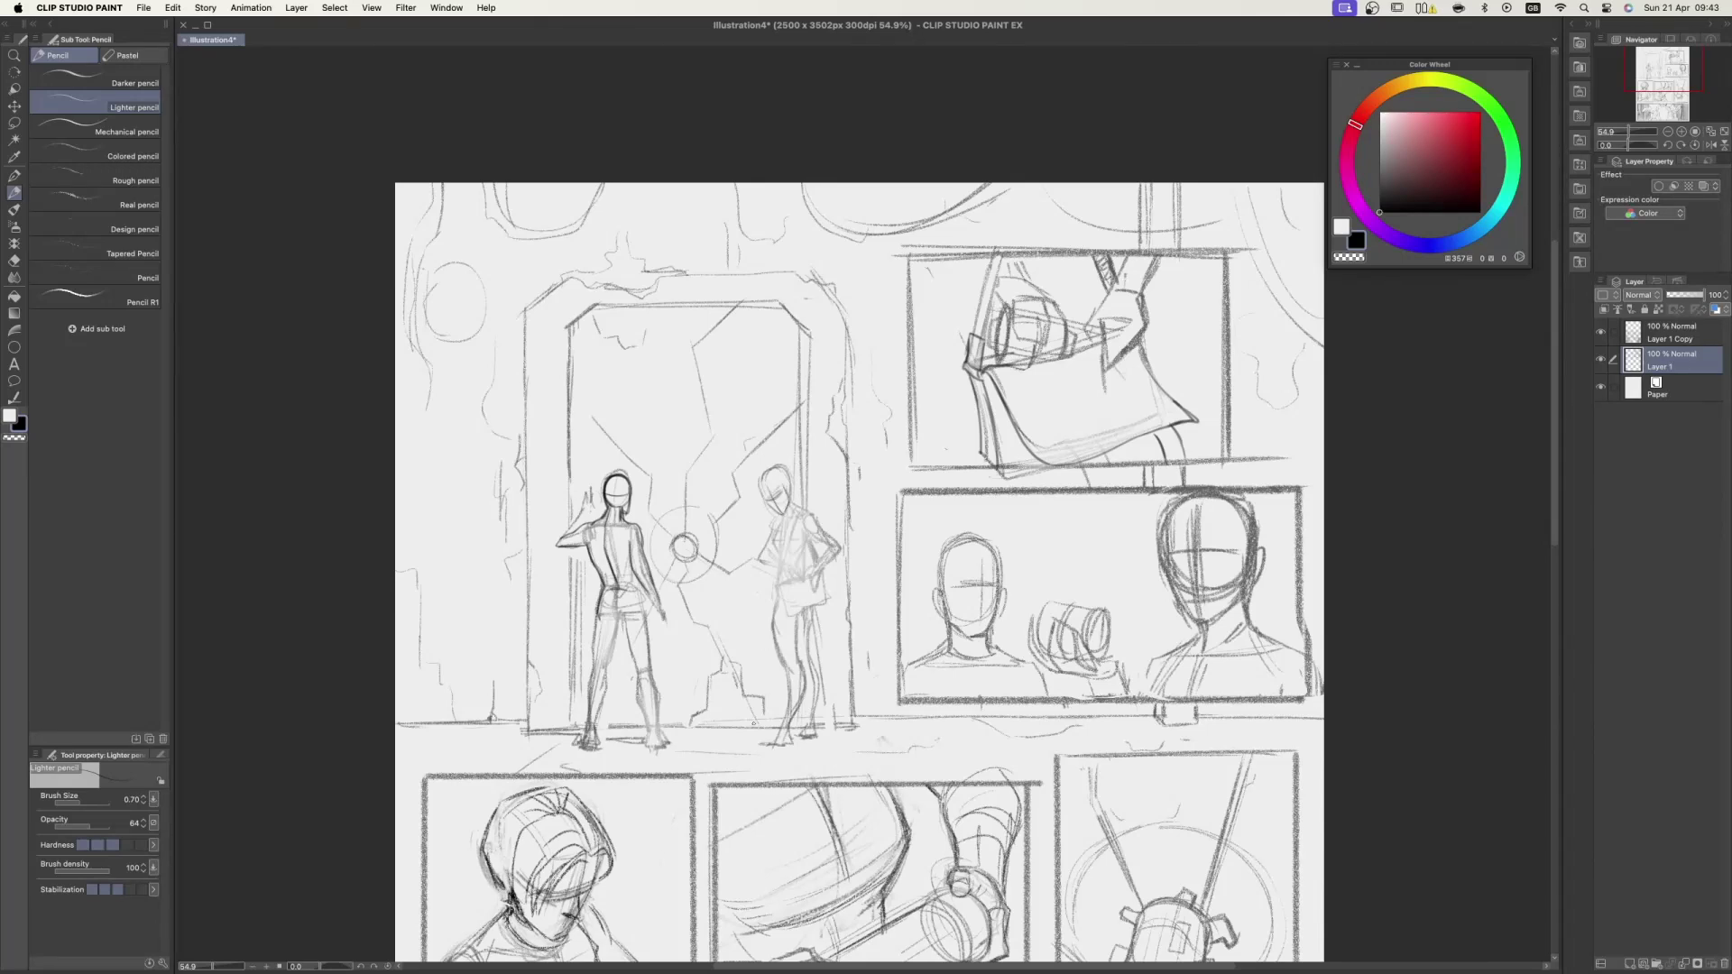
- Sketch the head and hair of the right-hand figure in the door panel, correcting strokes with the eraser
{"action": "left_click_drag", "start_coordinate": [914, 646], "coordinate": [914, 611]}
{"action": "left_click_drag", "start_coordinate": [791, 464], "coordinate": [798, 475]}
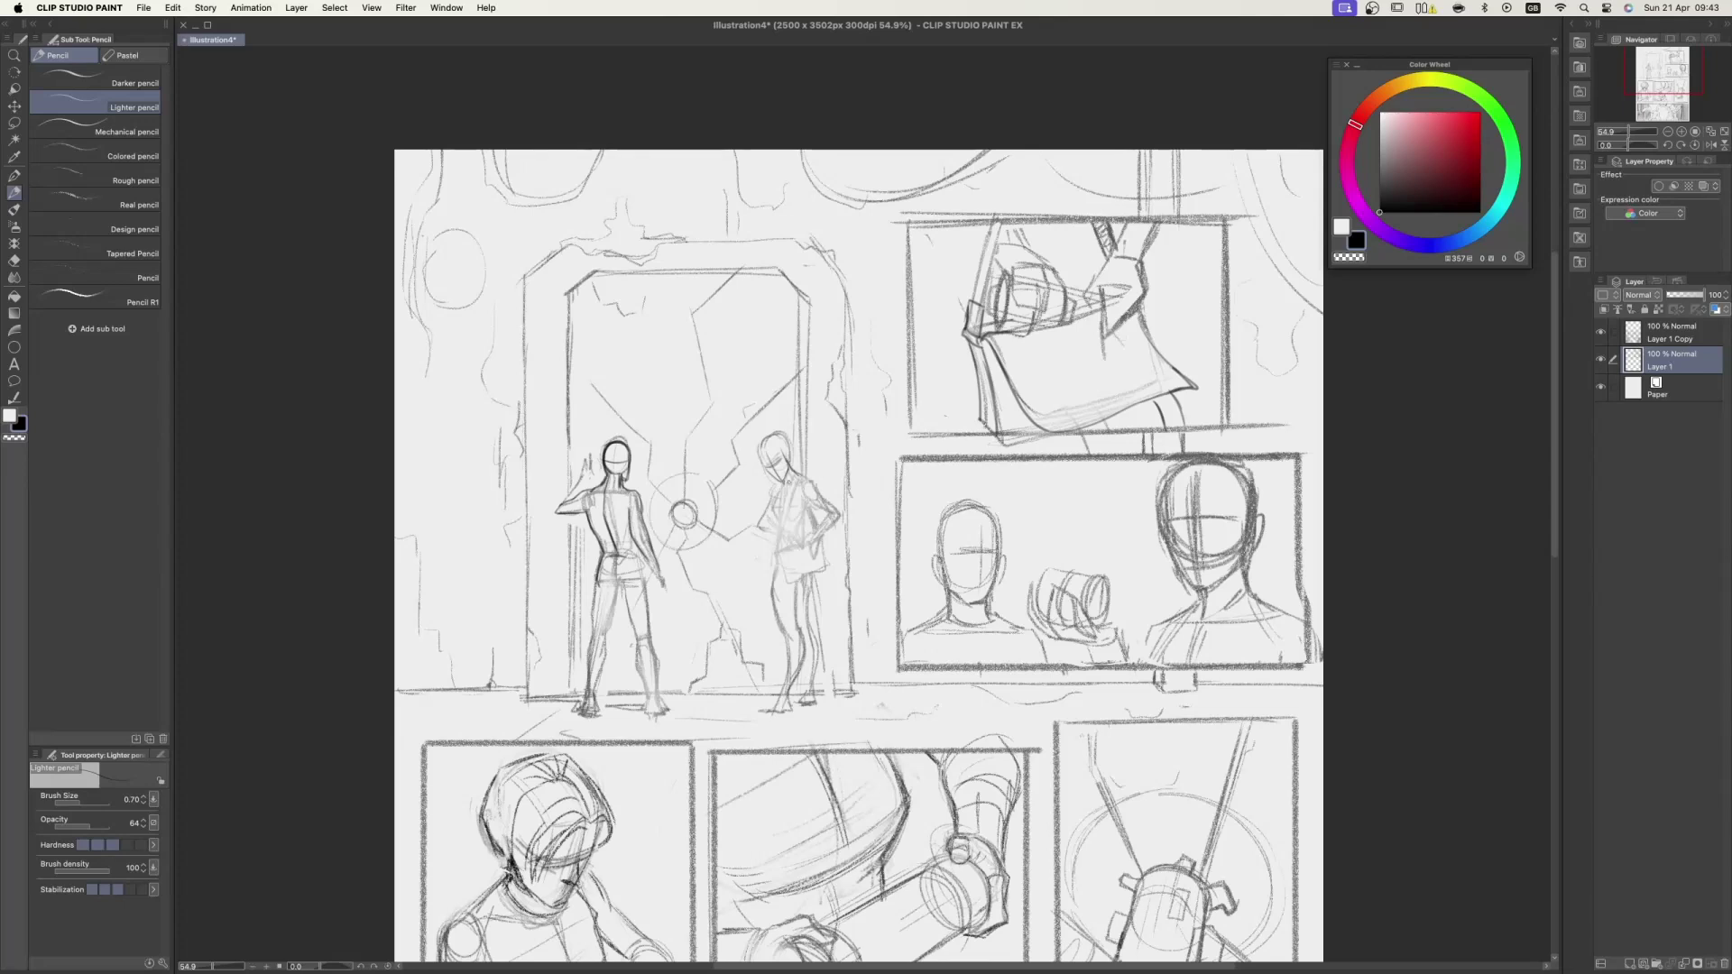
{"action": "mouse_move", "coordinate": [773, 488]}
{"action": "left_mouse_down"}
{"action": "mouse_move", "coordinate": [764, 515]}
{"action": "mouse_move", "coordinate": [824, 503]}
{"action": "mouse_move", "coordinate": [795, 418]}
{"action": "mouse_move", "coordinate": [799, 444]}
{"action": "left_mouse_up"}
{"action": "left_click_drag", "start_coordinate": [800, 444], "coordinate": [781, 478], "text": "shift"}
{"action": "key", "text": "e"}
{"action": "key", "text": "p"}
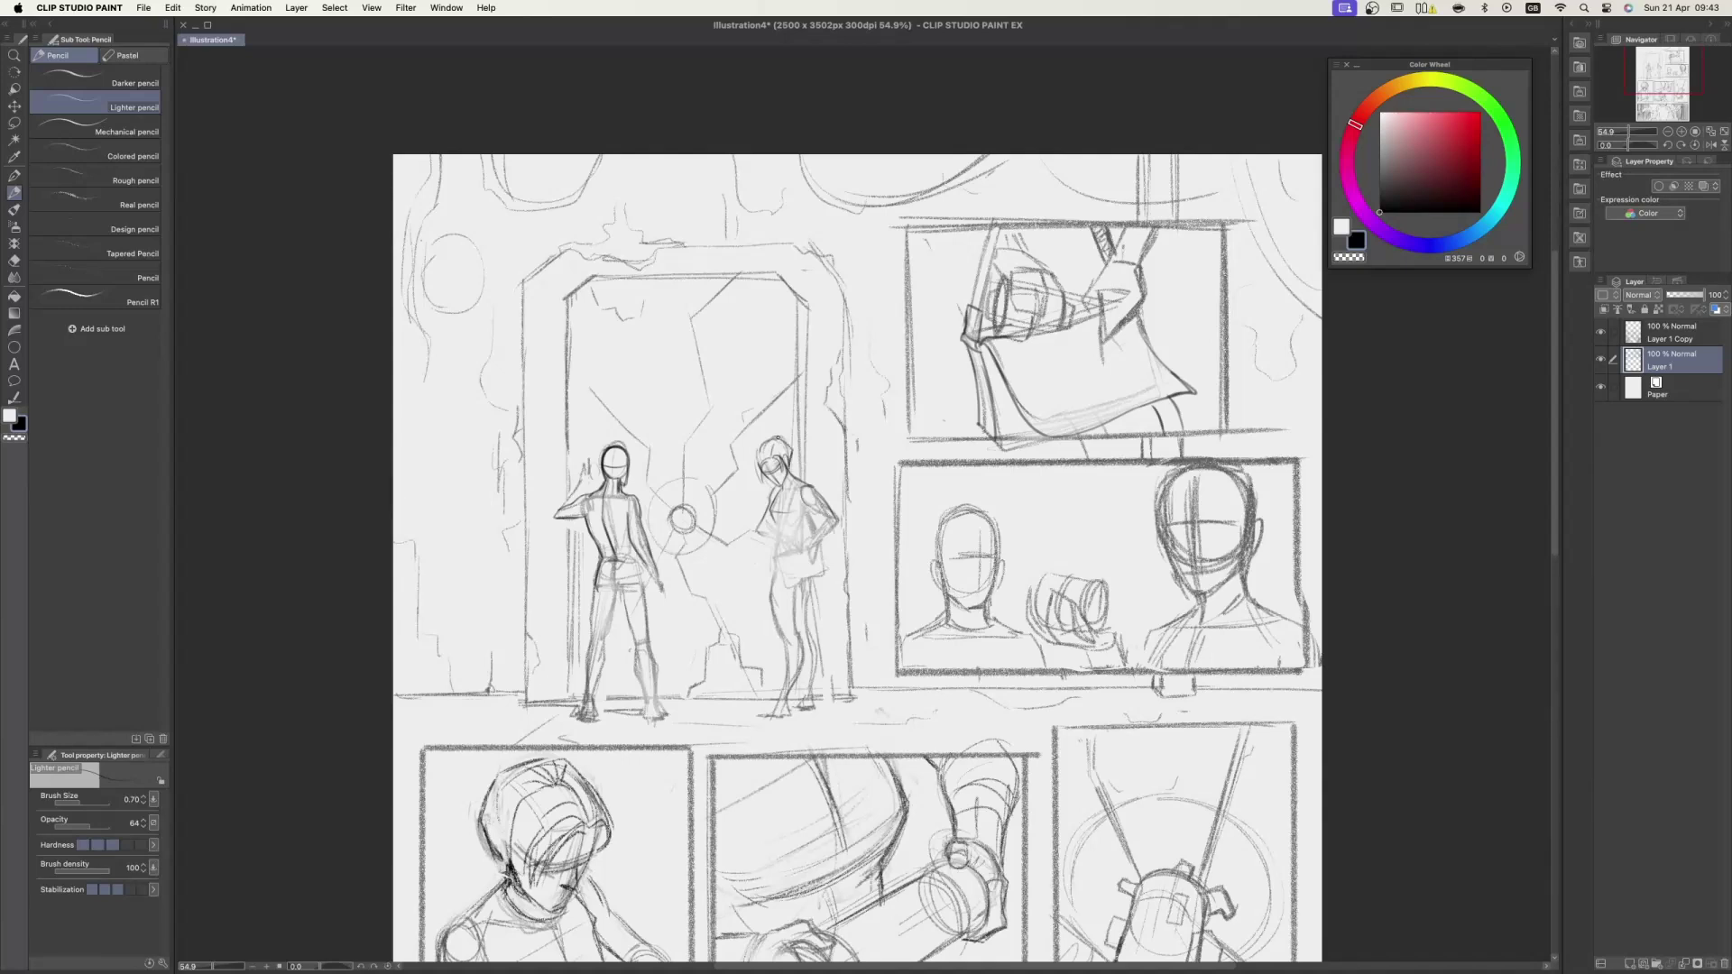
- Undo the last pencil stroke and redraw a line across the right-hand figure's upper chest
{"action": "scroll", "coordinate": [804, 466], "scroll_direction": "down", "scroll_amount": 3}
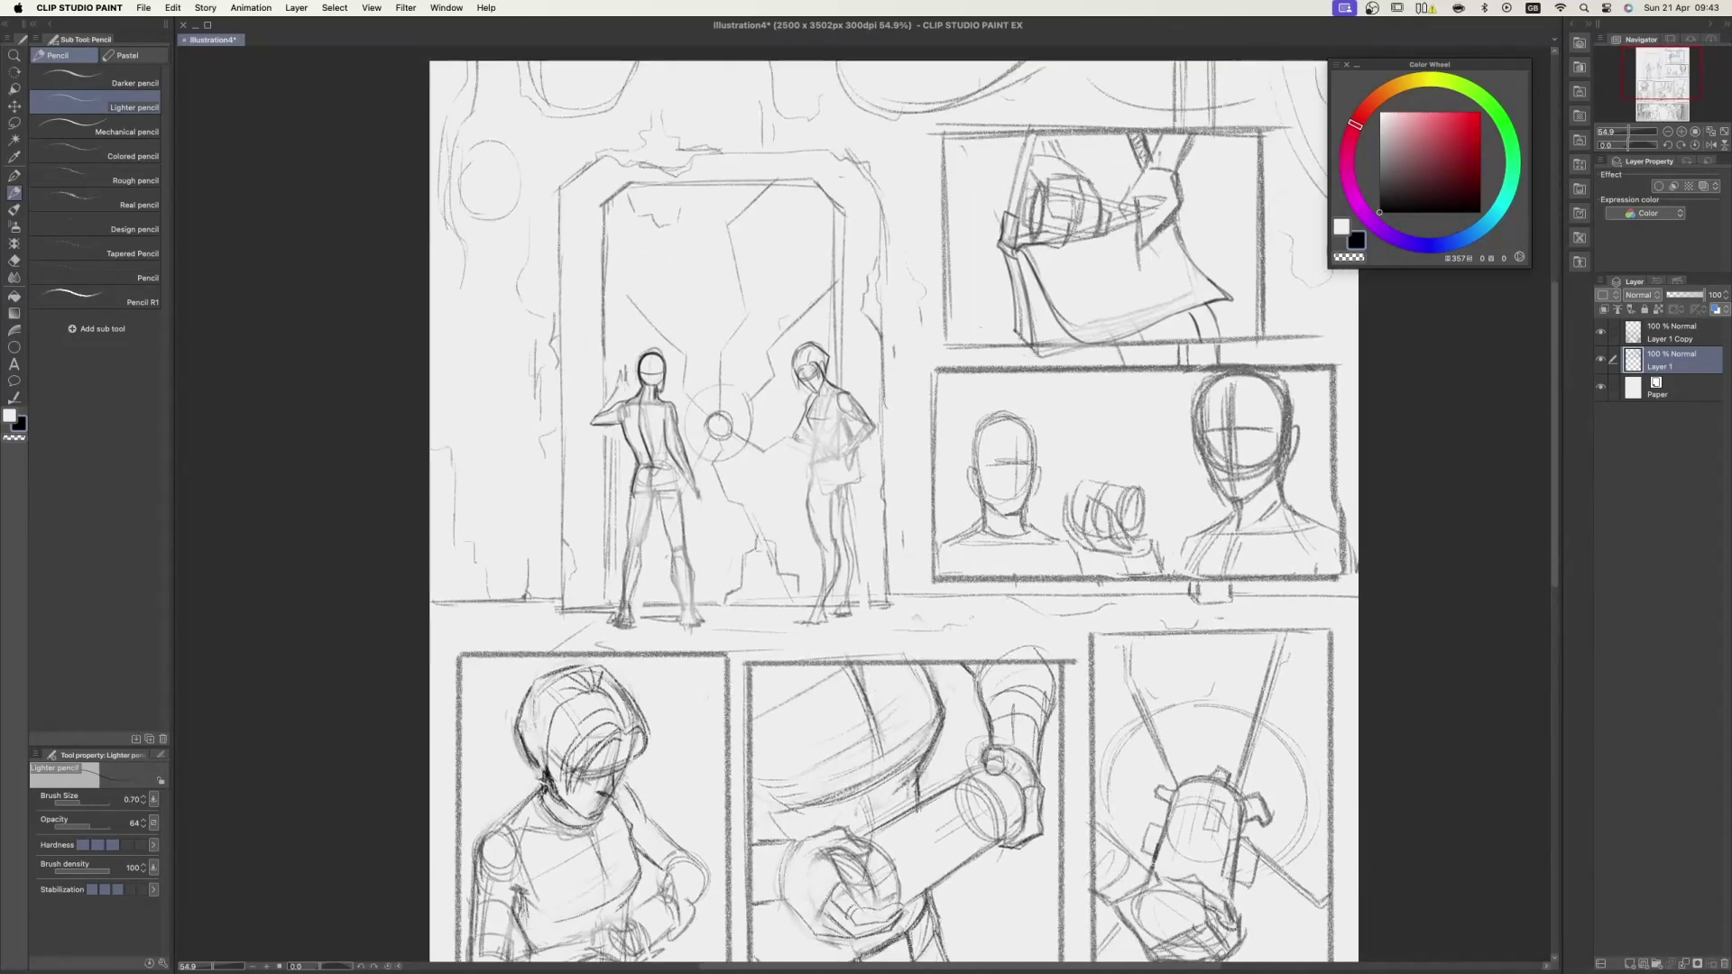
{"action": "key", "text": "super+z"}
{"action": "left_click_drag", "start_coordinate": [816, 392], "coordinate": [835, 393]}
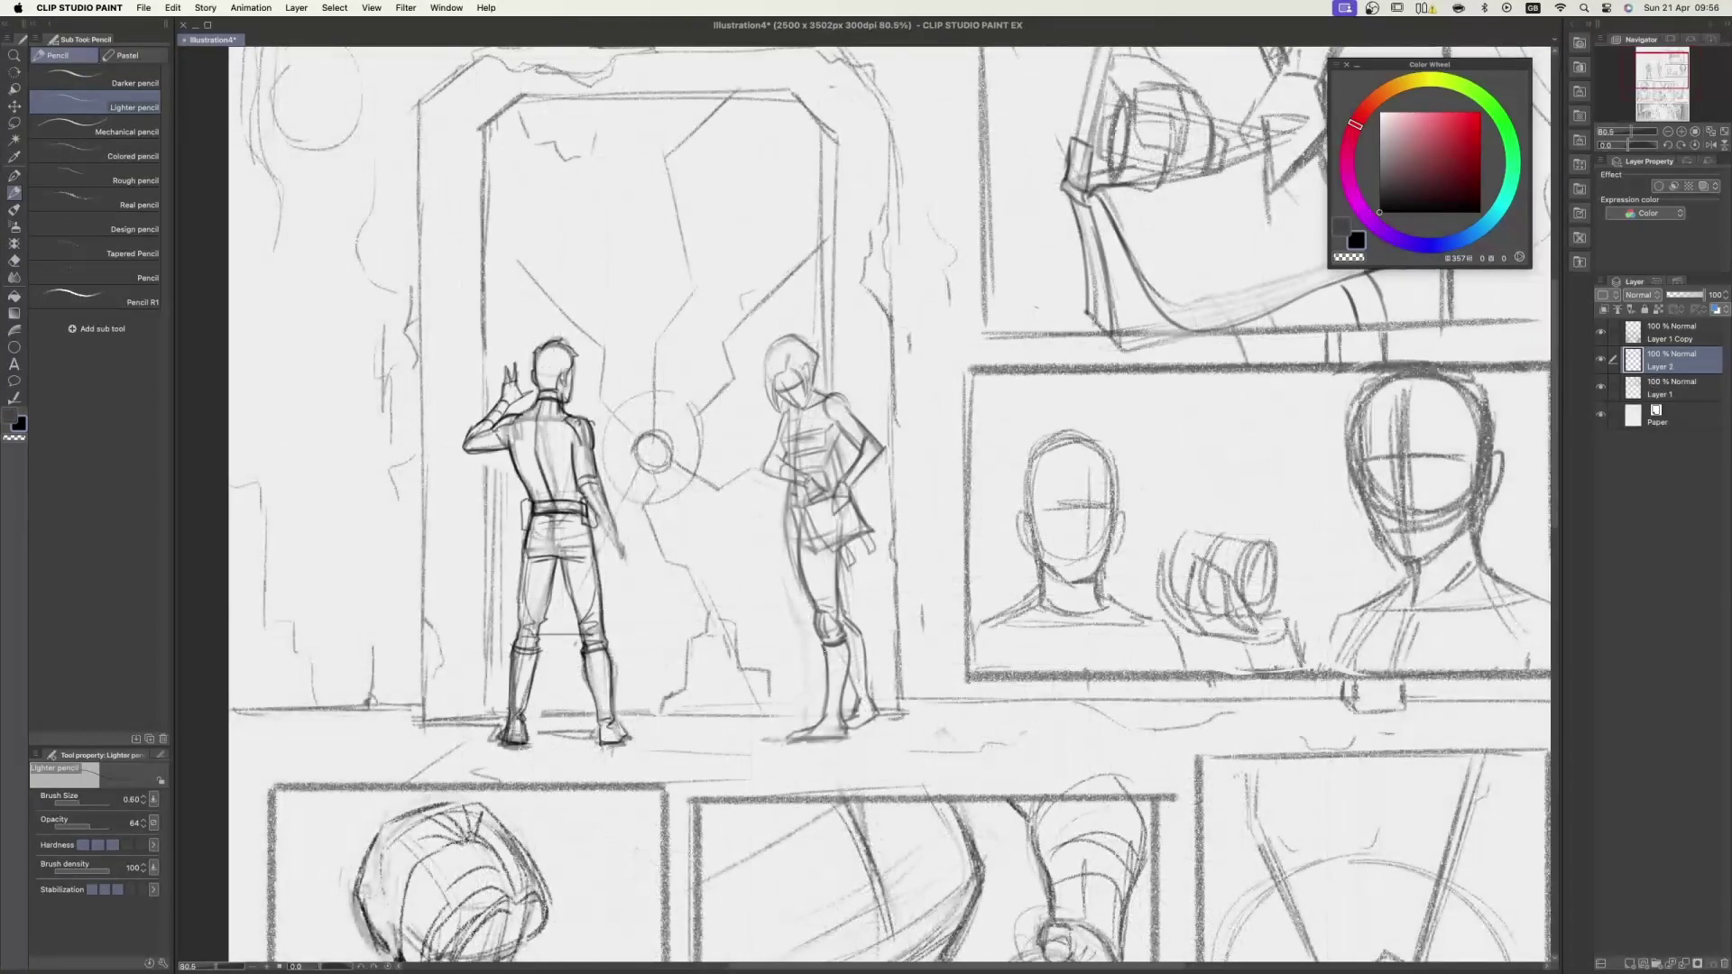
- Refine the right-hand figure's lower leg and boot on Layer 2, alternating between the Lighter pencil and the eraser
{"action": "left_click_drag", "start_coordinate": [828, 648], "coordinate": [821, 697]}
{"action": "scroll", "coordinate": [830, 654], "scroll_direction": "down", "scroll_amount": 2}
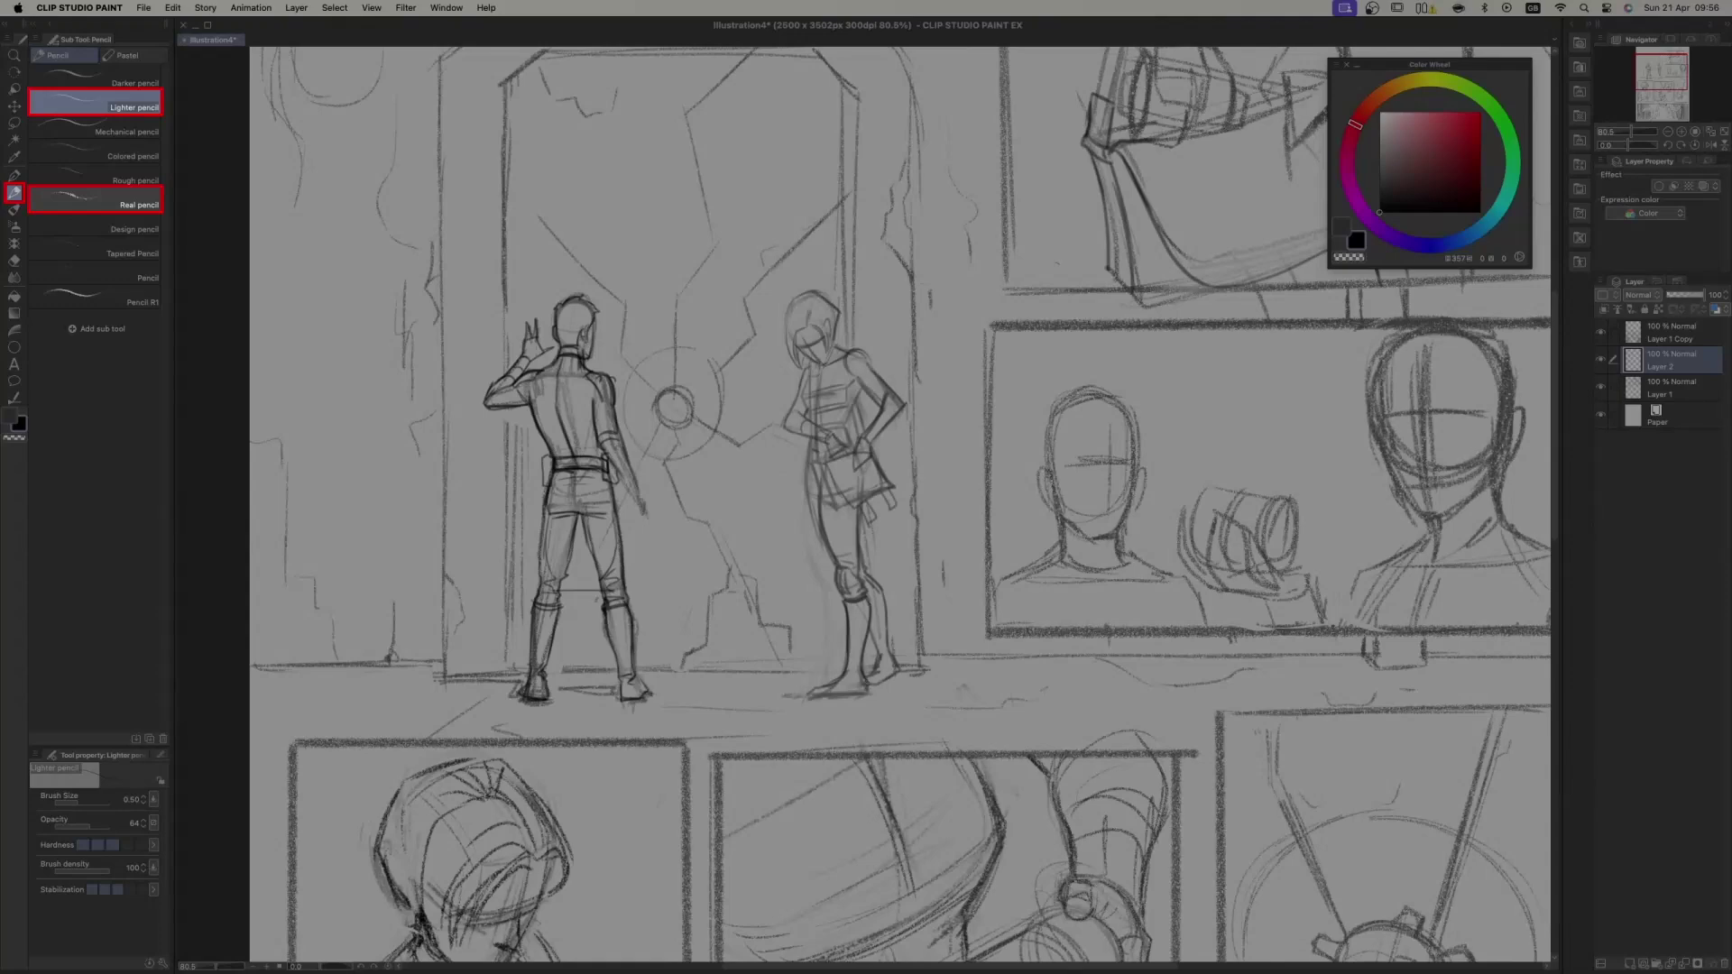
{"action": "scroll", "coordinate": [899, 505], "scroll_direction": "down", "scroll_amount": 1}
{"action": "scroll", "coordinate": [899, 505], "scroll_direction": "left", "scroll_amount": 2}
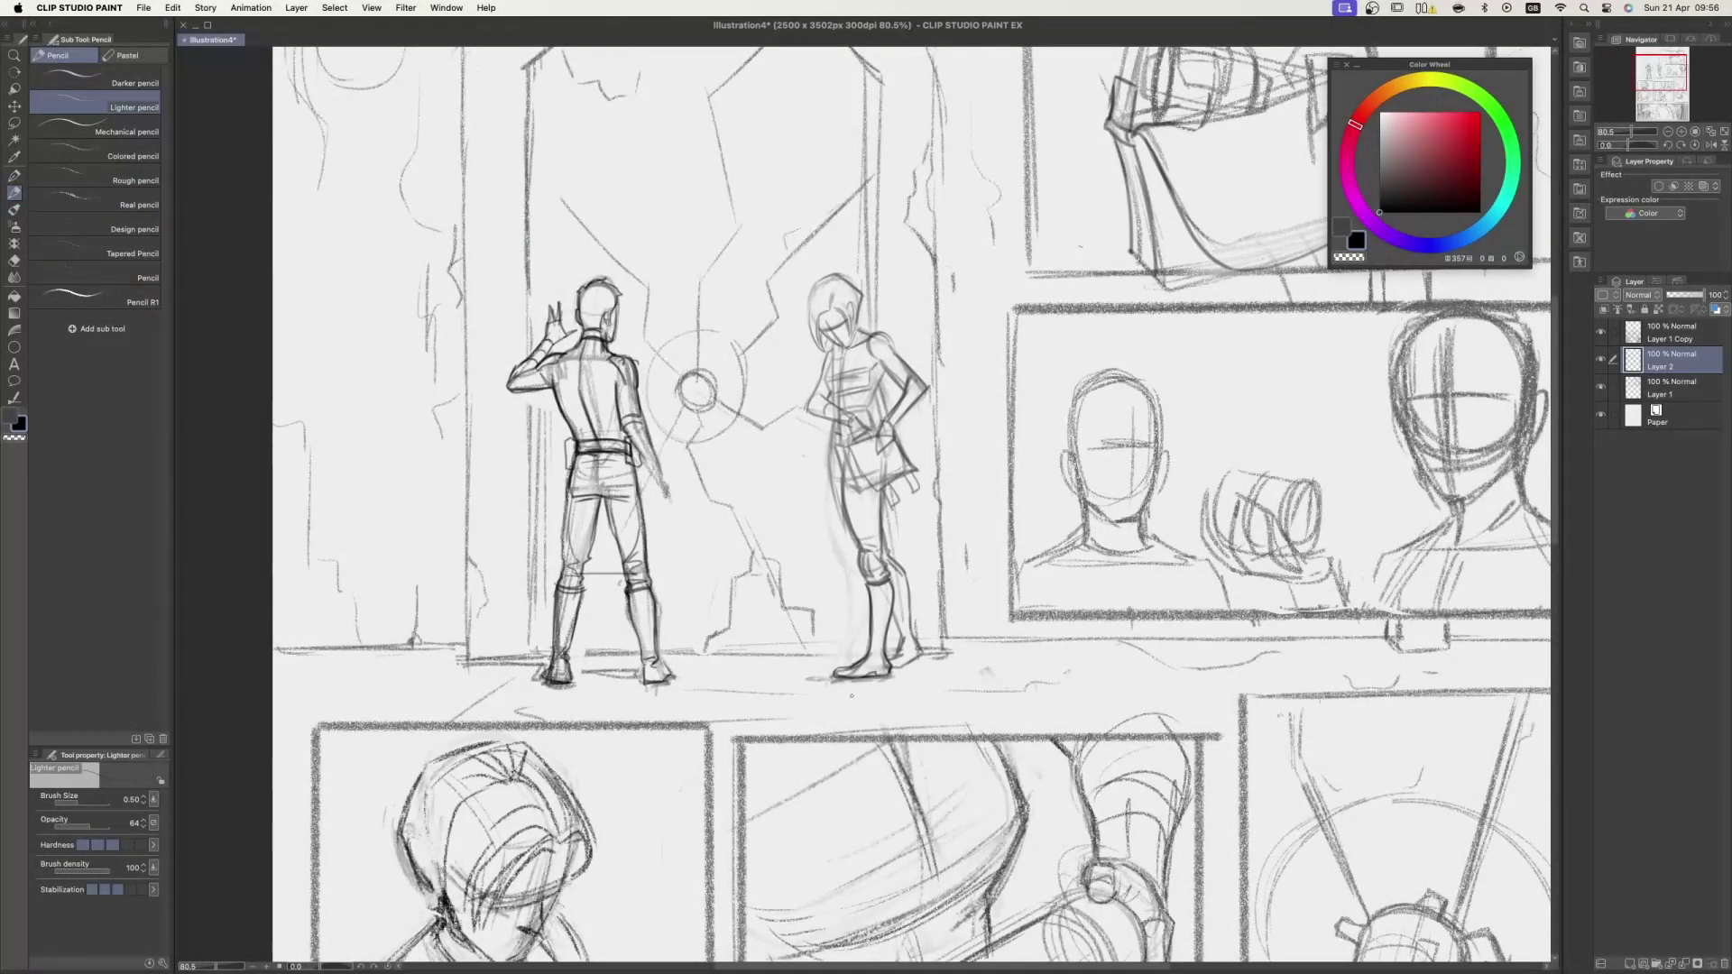
{"action": "mouse_move", "coordinate": [852, 695]}
{"action": "left_mouse_down"}
{"action": "mouse_move", "coordinate": [910, 649]}
{"action": "mouse_move", "coordinate": [848, 691]}
{"action": "left_mouse_up"}
{"action": "key", "text": "e"}
{"action": "key", "text": "p"}
{"action": "key", "text": "e"}
{"action": "key", "text": "p"}
{"action": "key", "text": "p"}
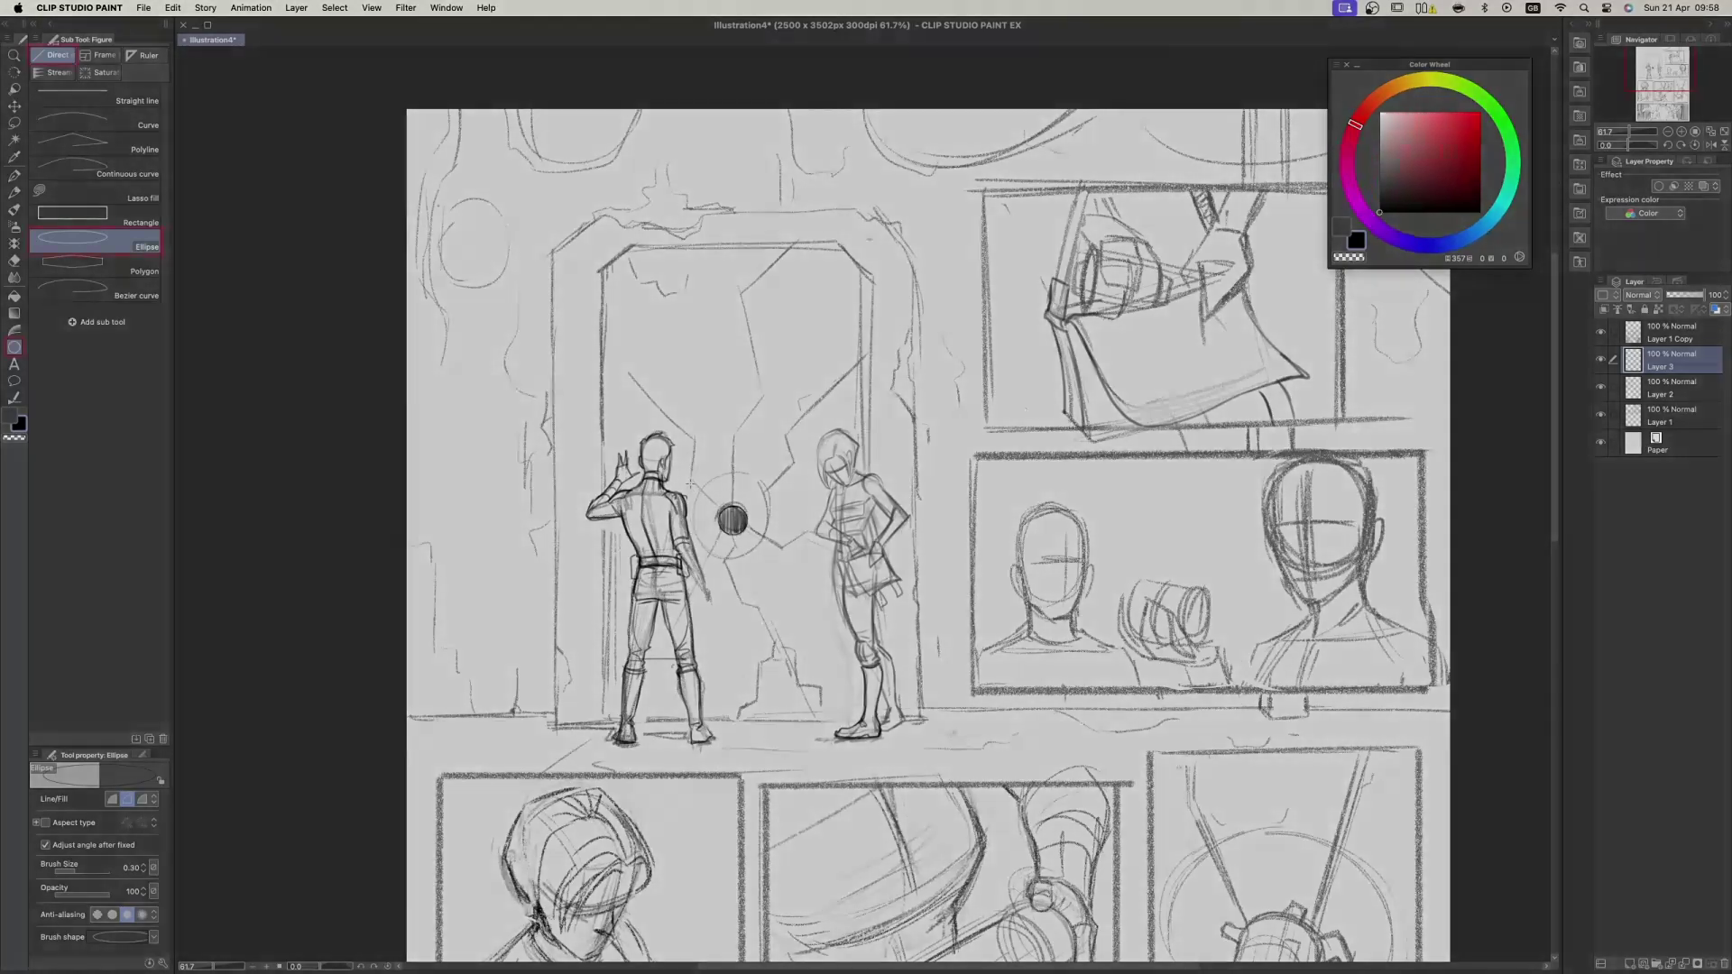
- Draw an ellipse outline around the dark circle at the door's centre on Layer 3 and reposition it with a transform
{"action": "left_click_drag", "start_coordinate": [692, 485], "coordinate": [766, 560]}
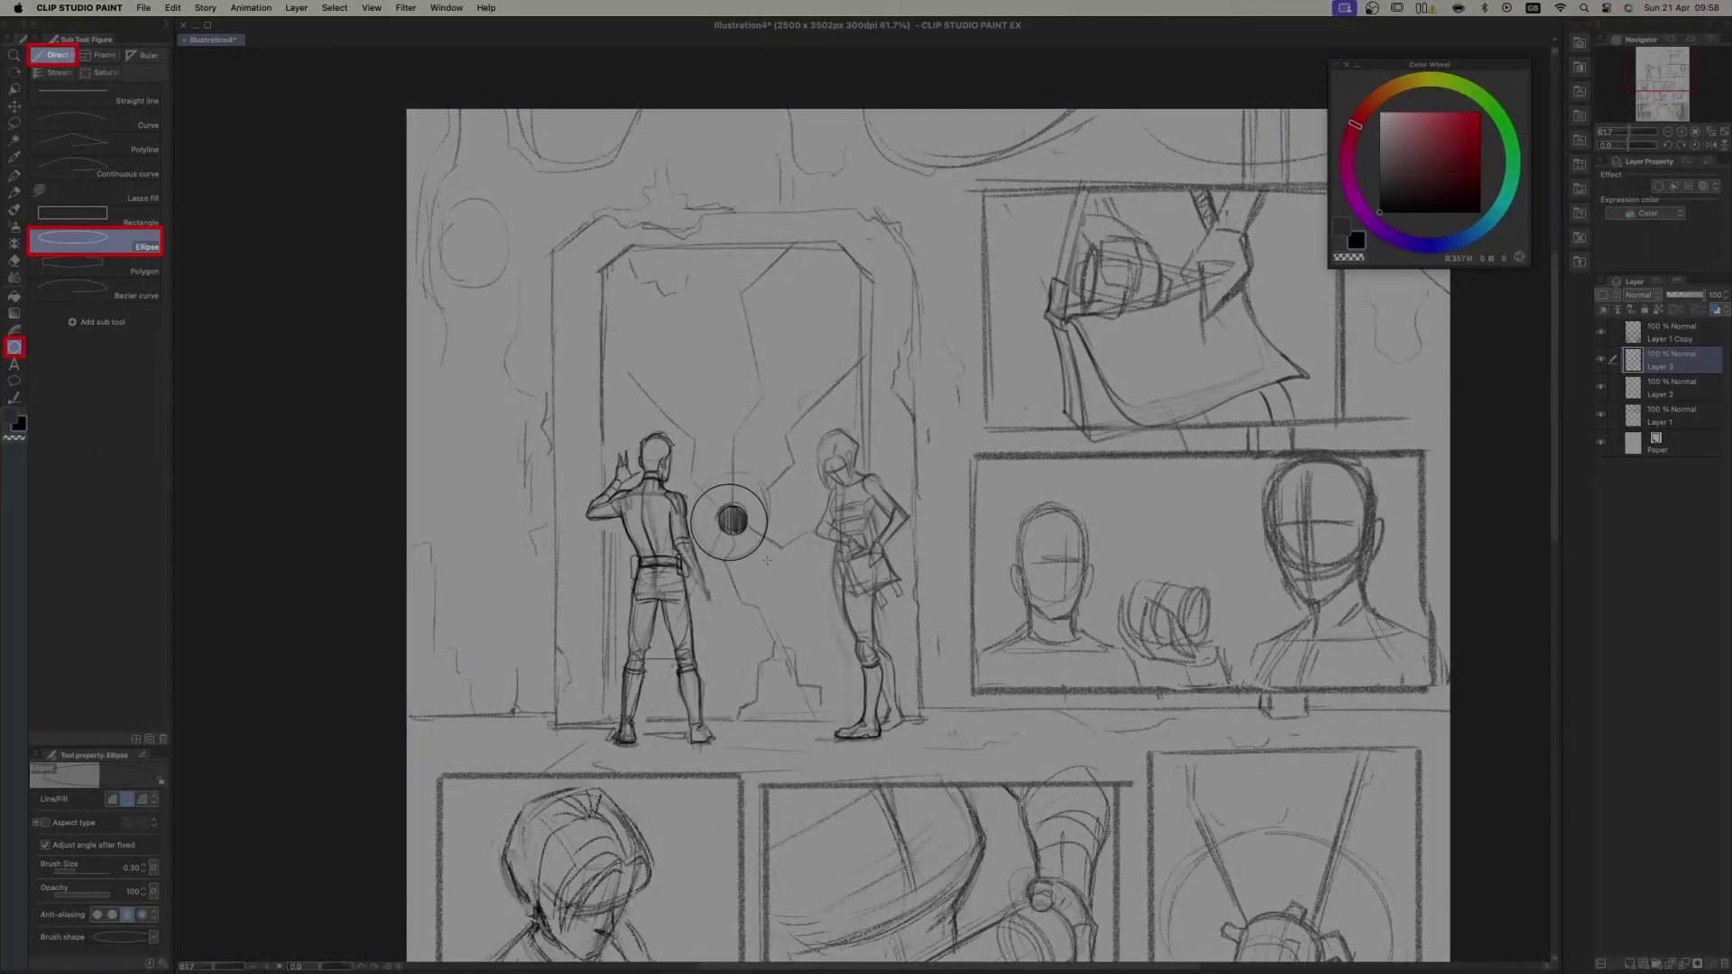
{"action": "key", "text": "super+t"}
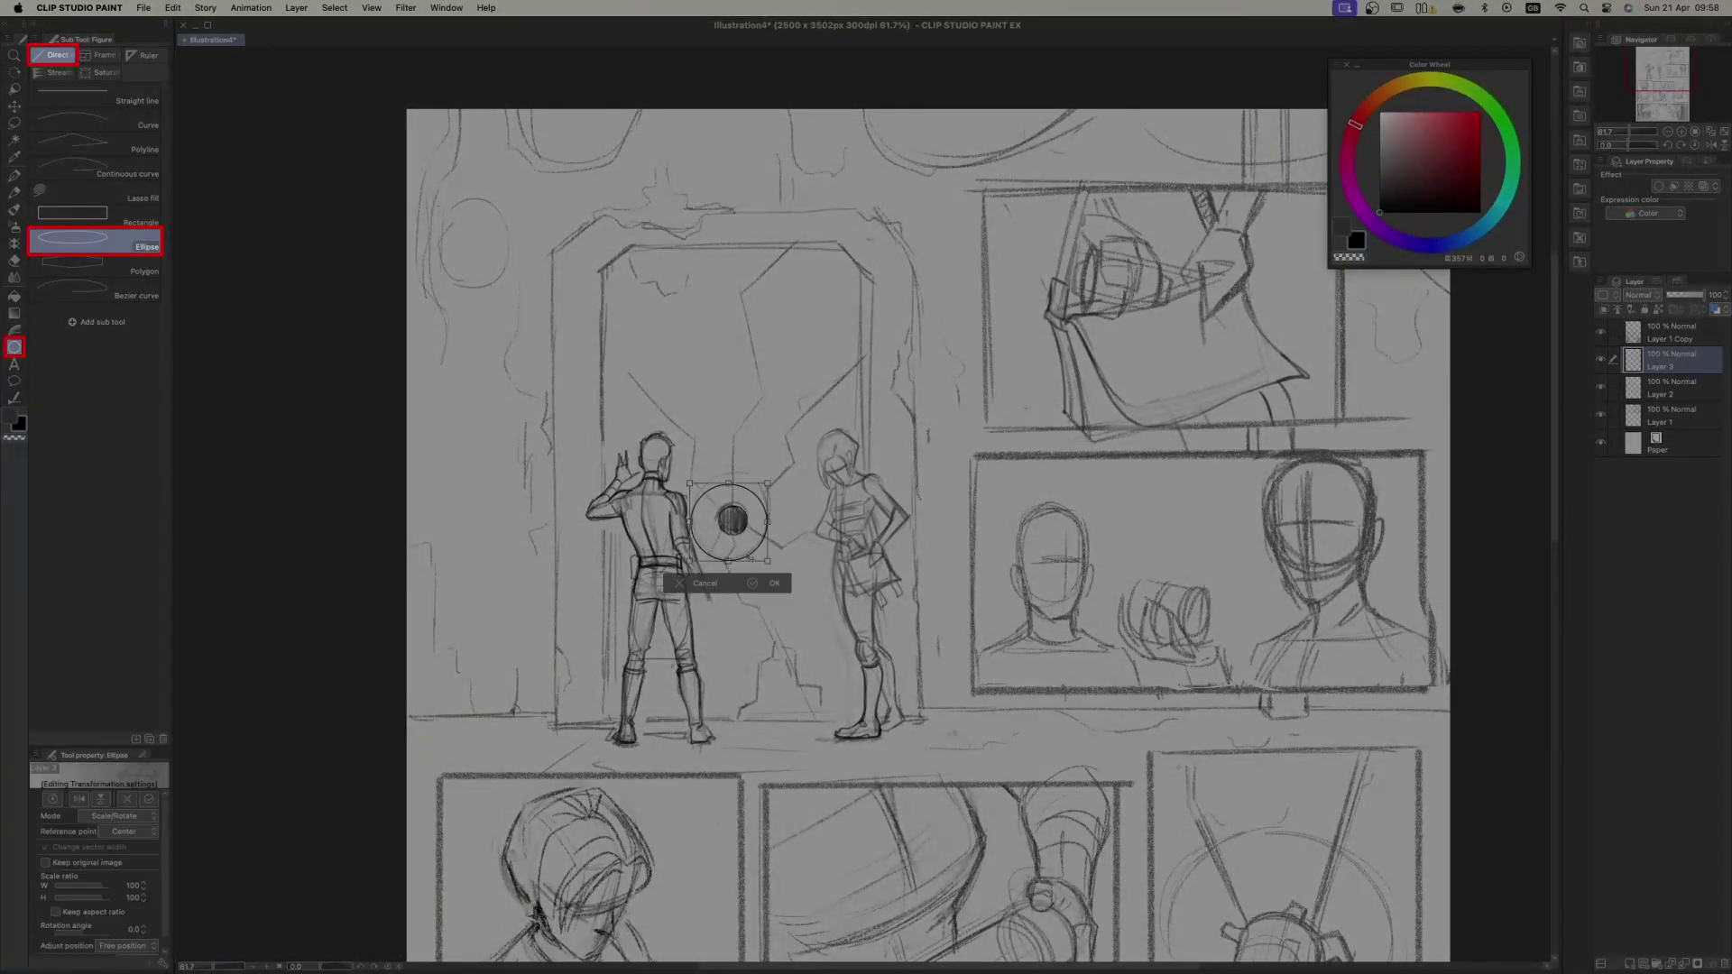
{"action": "mouse_move", "coordinate": [748, 545]}
{"action": "left_mouse_down"}
{"action": "mouse_move", "coordinate": [631, 541]}
{"action": "mouse_move", "coordinate": [753, 541]}
{"action": "left_mouse_up"}
{"action": "key", "text": "Return"}
{"action": "key", "text": "p"}
- Fade the larger head's rough lines on Layer 1 with the eraser in the two-heads panel, and return to Layer 2 with the Lighter pencil
{"action": "scroll", "coordinate": [773, 542], "scroll_direction": "down", "scroll_amount": 2}
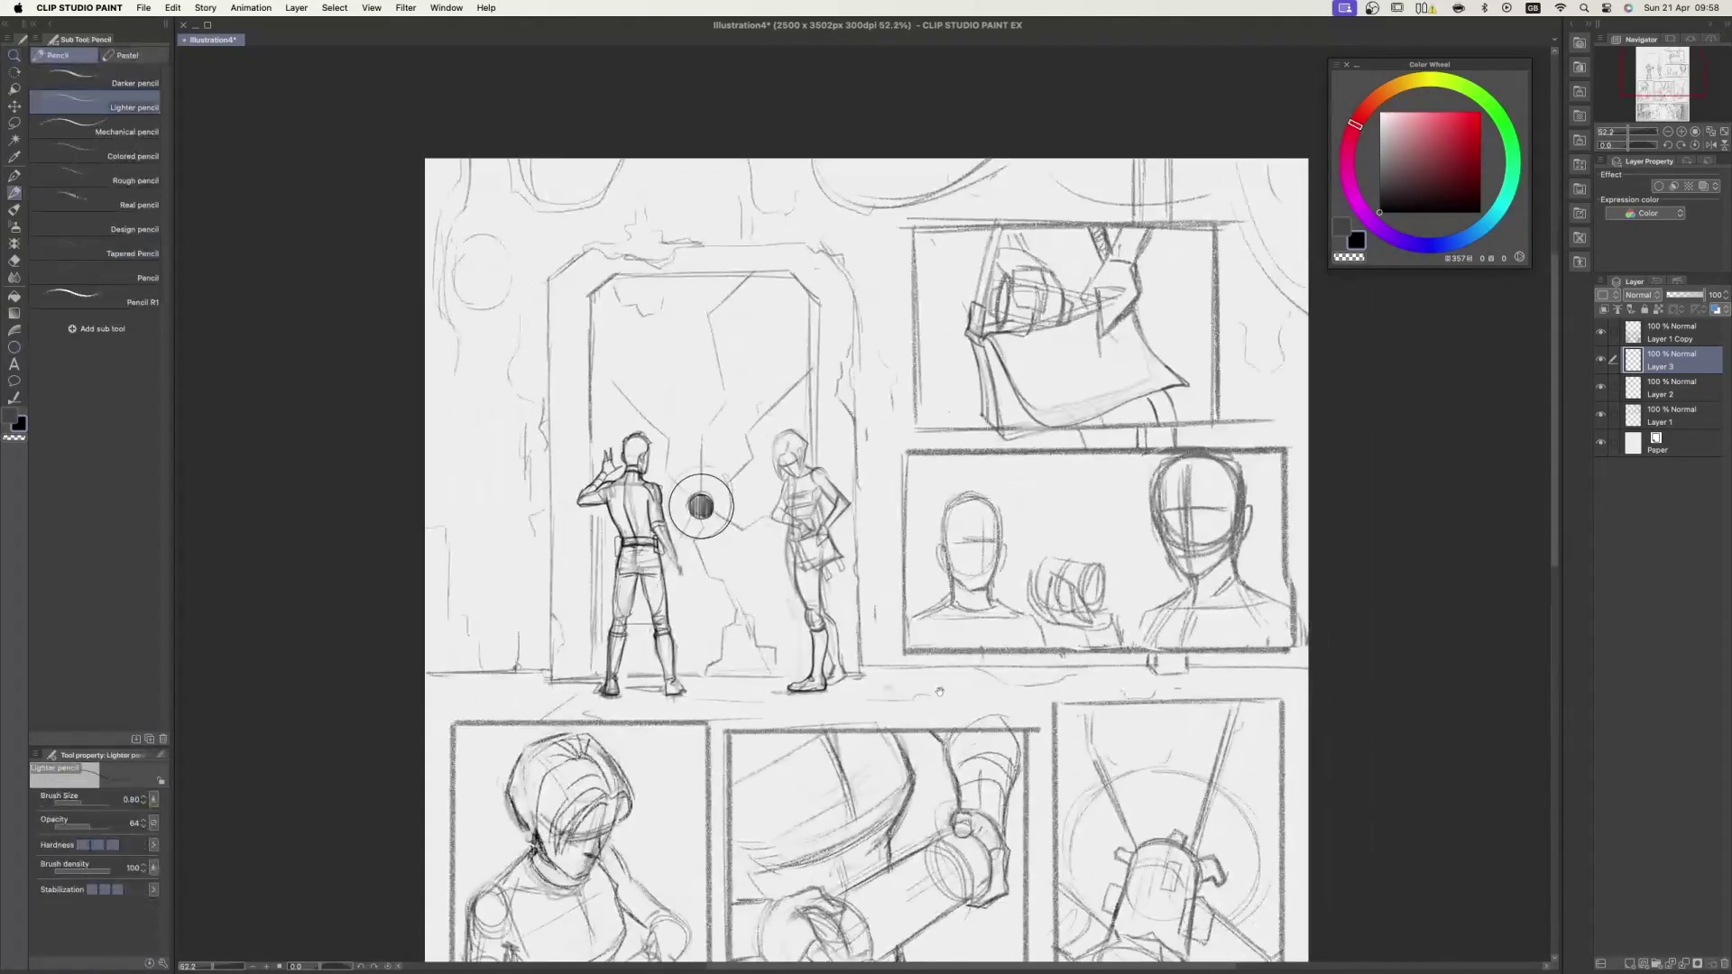
{"action": "scroll", "coordinate": [773, 542], "scroll_direction": "right", "scroll_amount": 3}
{"action": "left_click", "coordinate": [1664, 416]}
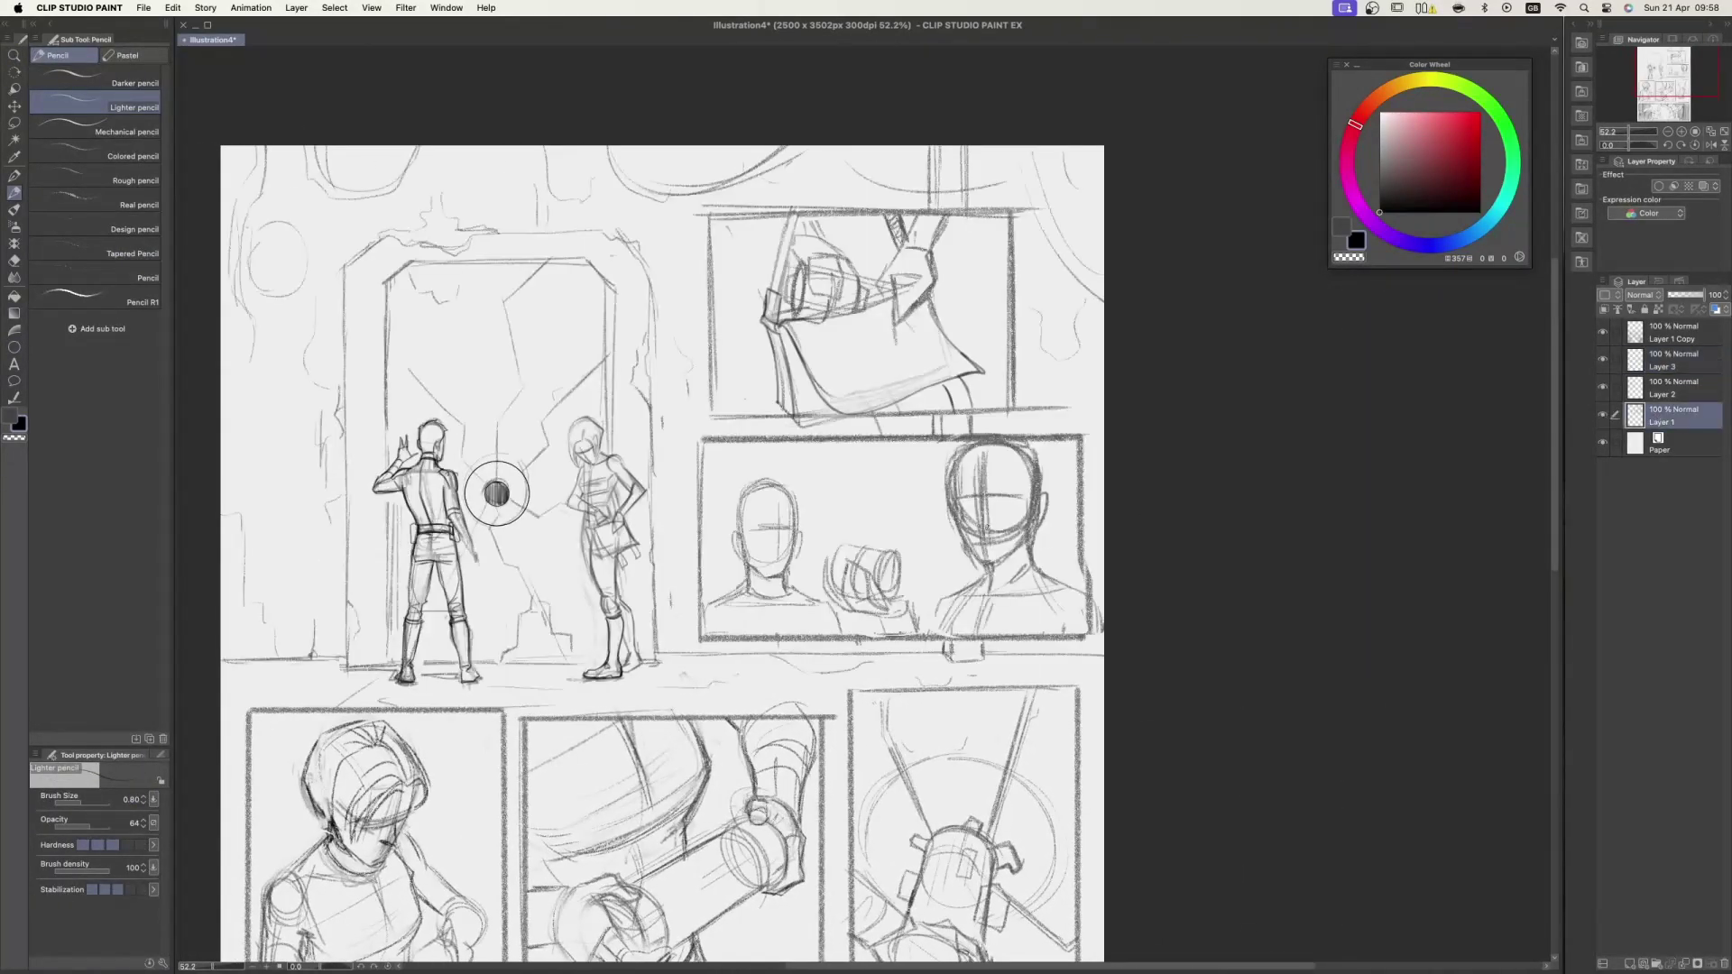
{"action": "key", "text": "e"}
{"action": "left_click_drag", "start_coordinate": [984, 460], "coordinate": [1052, 593]}
{"action": "left_click", "coordinate": [1671, 388]}
{"action": "key", "text": "p"}
{"action": "scroll", "coordinate": [767, 558], "scroll_direction": "up", "scroll_amount": 2}
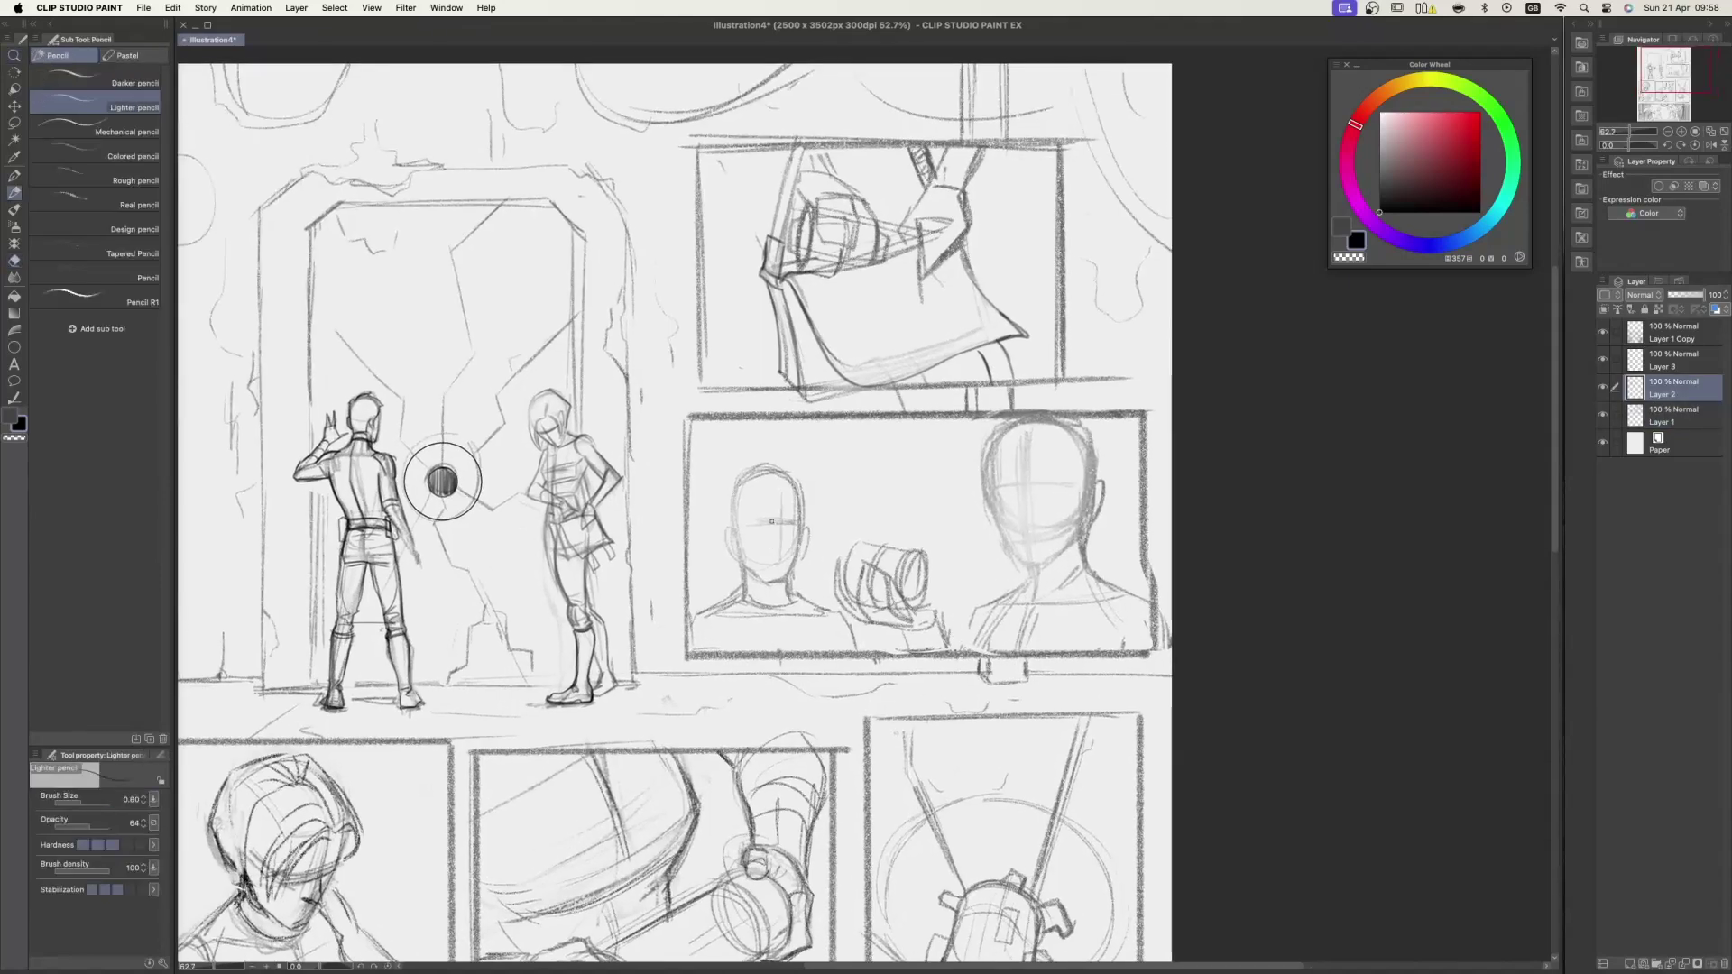
- Draw the smaller head's face guidelines, jaw, hair and suit collar on Layer 2 with the Lighter pencil at size 0.70
{"action": "key", "text": "["}
{"action": "mouse_move", "coordinate": [750, 527]}
{"action": "left_mouse_down"}
{"action": "mouse_move", "coordinate": [800, 524]}
{"action": "mouse_move", "coordinate": [779, 585]}
{"action": "left_mouse_up"}
{"action": "mouse_move", "coordinate": [747, 517]}
{"action": "left_mouse_down"}
{"action": "mouse_move", "coordinate": [806, 519]}
{"action": "mouse_move", "coordinate": [760, 561]}
{"action": "mouse_move", "coordinate": [772, 580]}
{"action": "left_mouse_up"}
{"action": "key", "text": "super+z"}
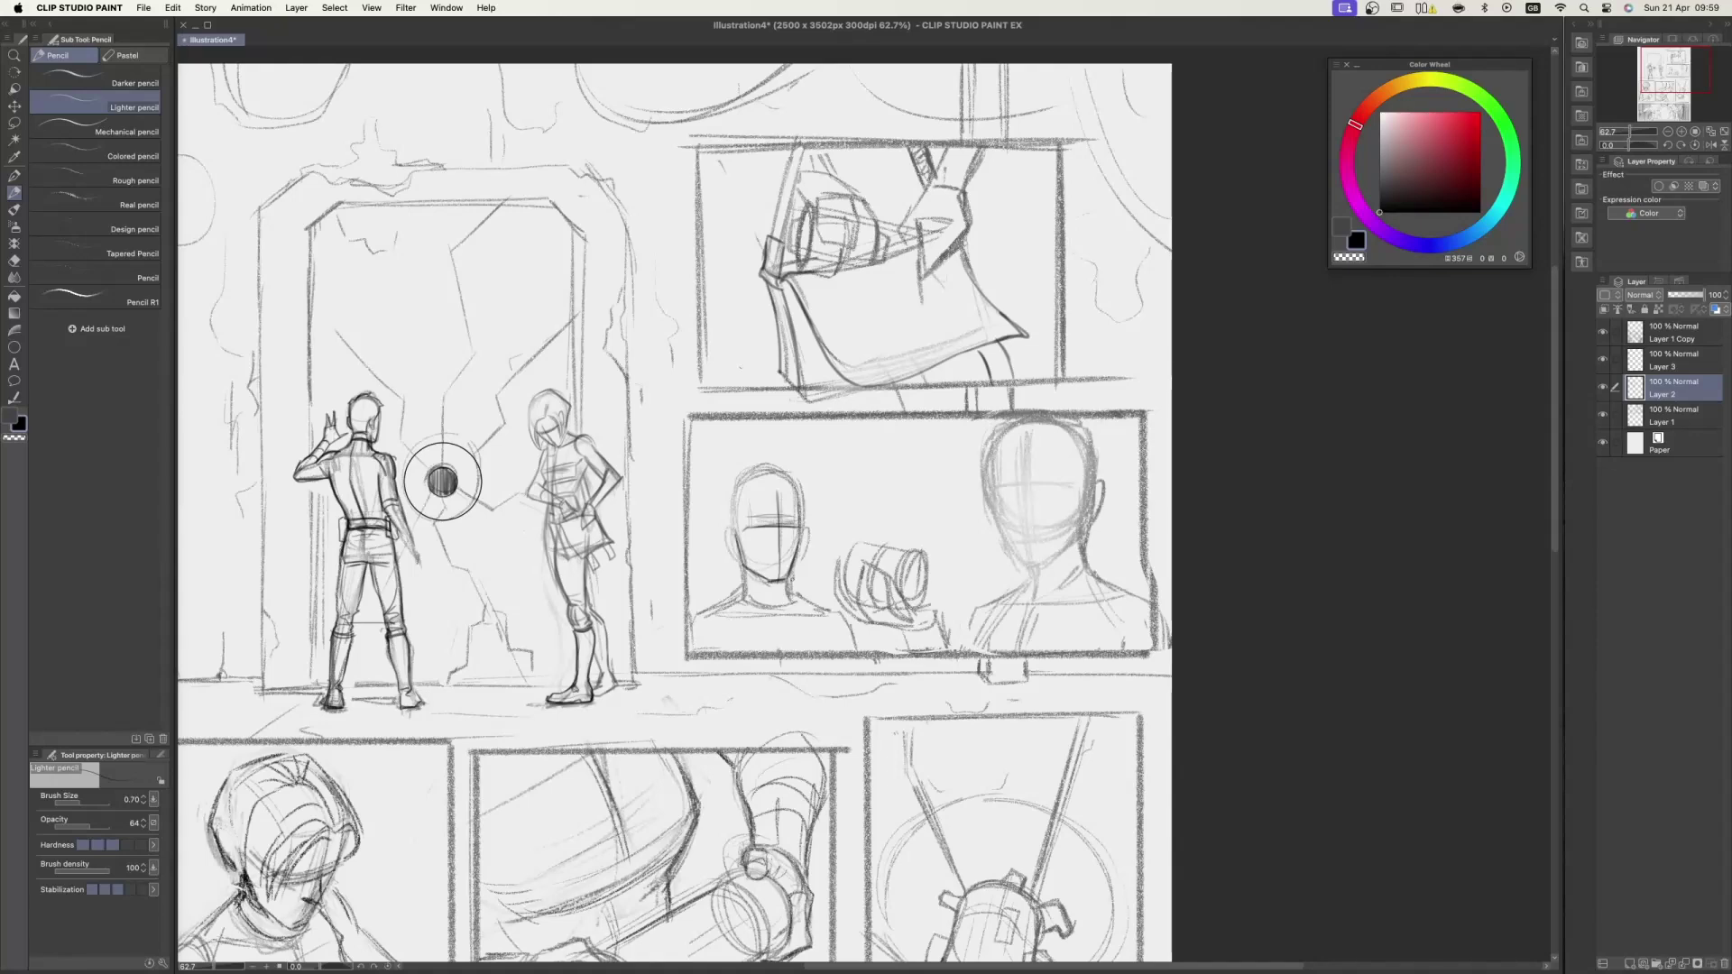
{"action": "left_click_drag", "start_coordinate": [442, 481], "coordinate": [536, 478]}
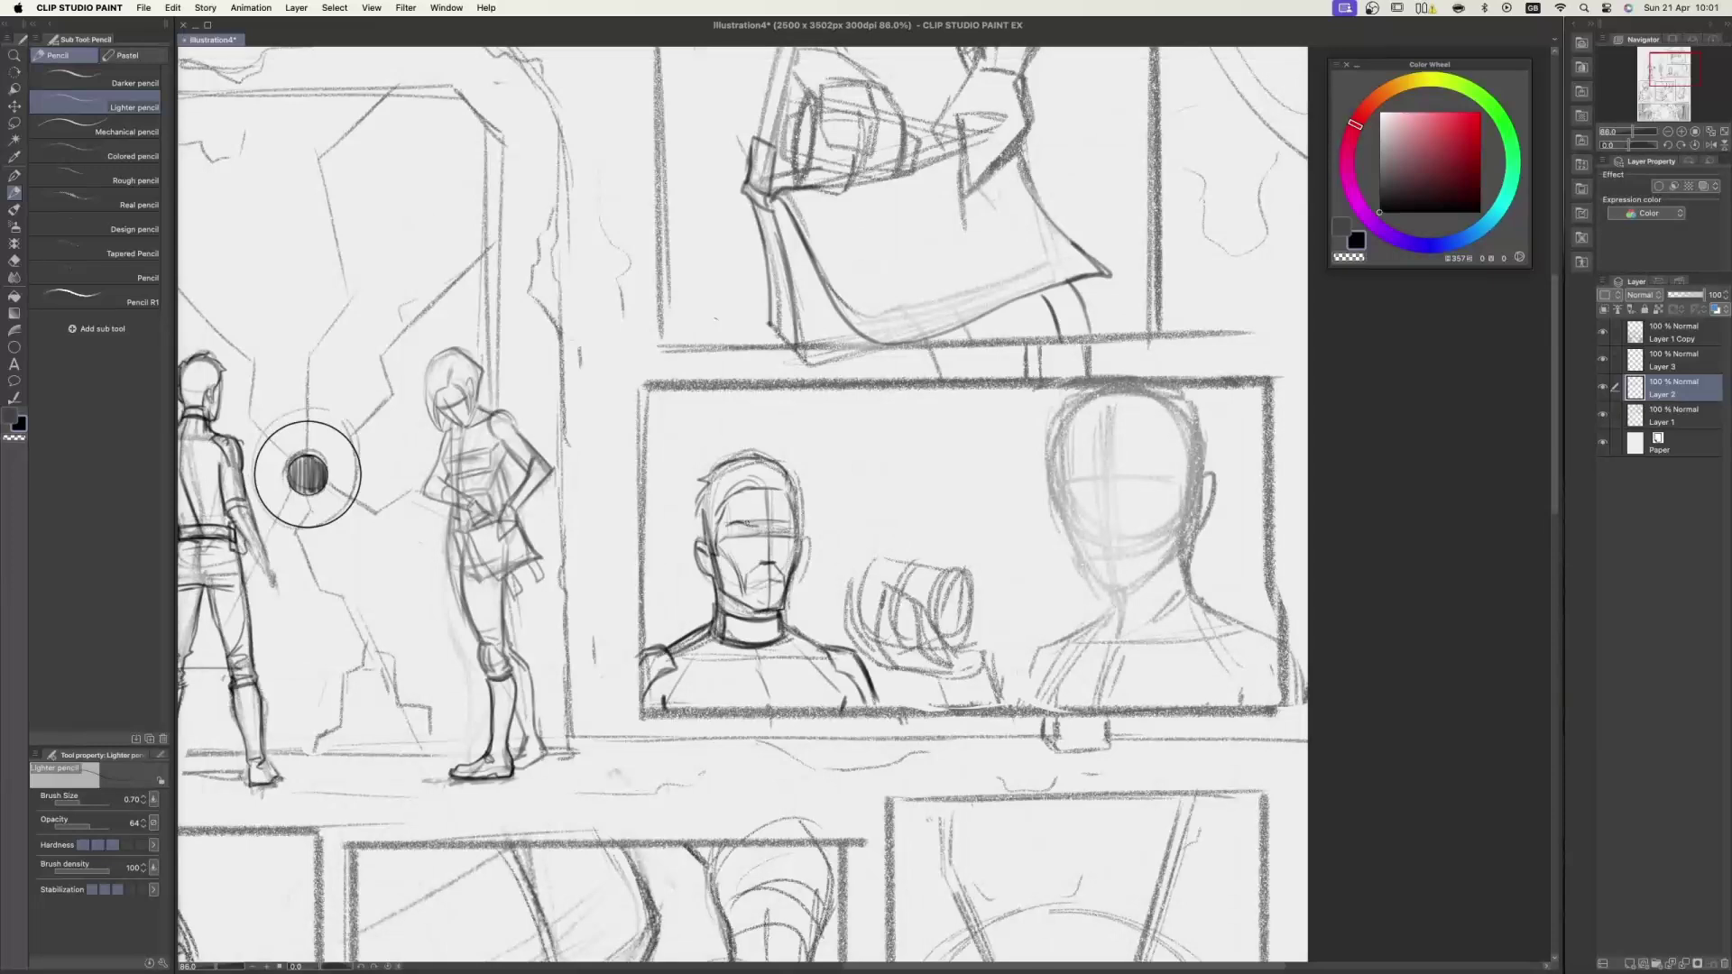
- Undo the last stroke and refine the smaller head's eyes, nose and cheek planes with short pencil strokes
{"action": "key", "text": "super+z"}
{"action": "left_click_drag", "start_coordinate": [751, 537], "coordinate": [769, 573], "text": "shift"}
{"action": "left_click_drag", "start_coordinate": [748, 569], "coordinate": [796, 550]}
{"action": "mouse_move", "coordinate": [785, 568]}
{"action": "left_mouse_down", "text": "shift"}
{"action": "mouse_move", "coordinate": [762, 534]}
{"action": "mouse_move", "coordinate": [759, 561]}
{"action": "left_mouse_up", "text": "shift"}
- Save the illustration and sketch face construction lines over the larger head with the Lighter pencil at size 1.00, undoing unwanted strokes
{"action": "scroll", "coordinate": [759, 561], "scroll_direction": "down", "scroll_amount": 4}
{"action": "key", "text": "bracketright"}
{"action": "key", "text": "bracketright"}
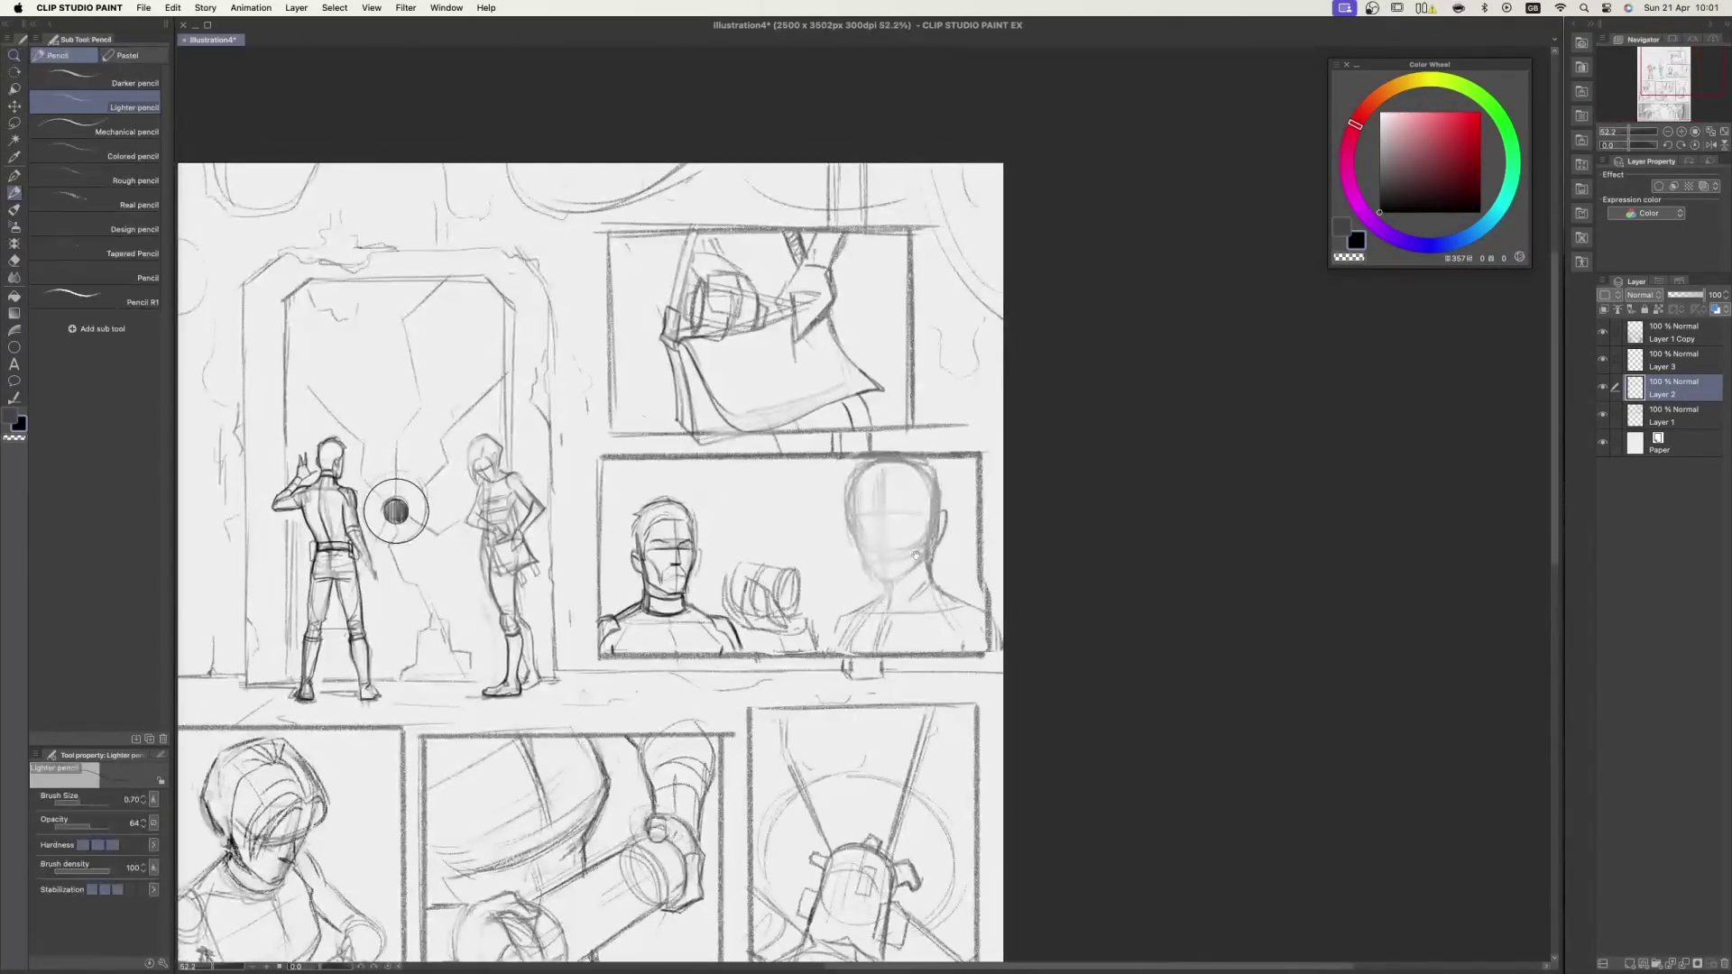
{"action": "scroll", "coordinate": [834, 492], "scroll_direction": "up", "scroll_amount": 2}
{"action": "key", "text": "super+s"}
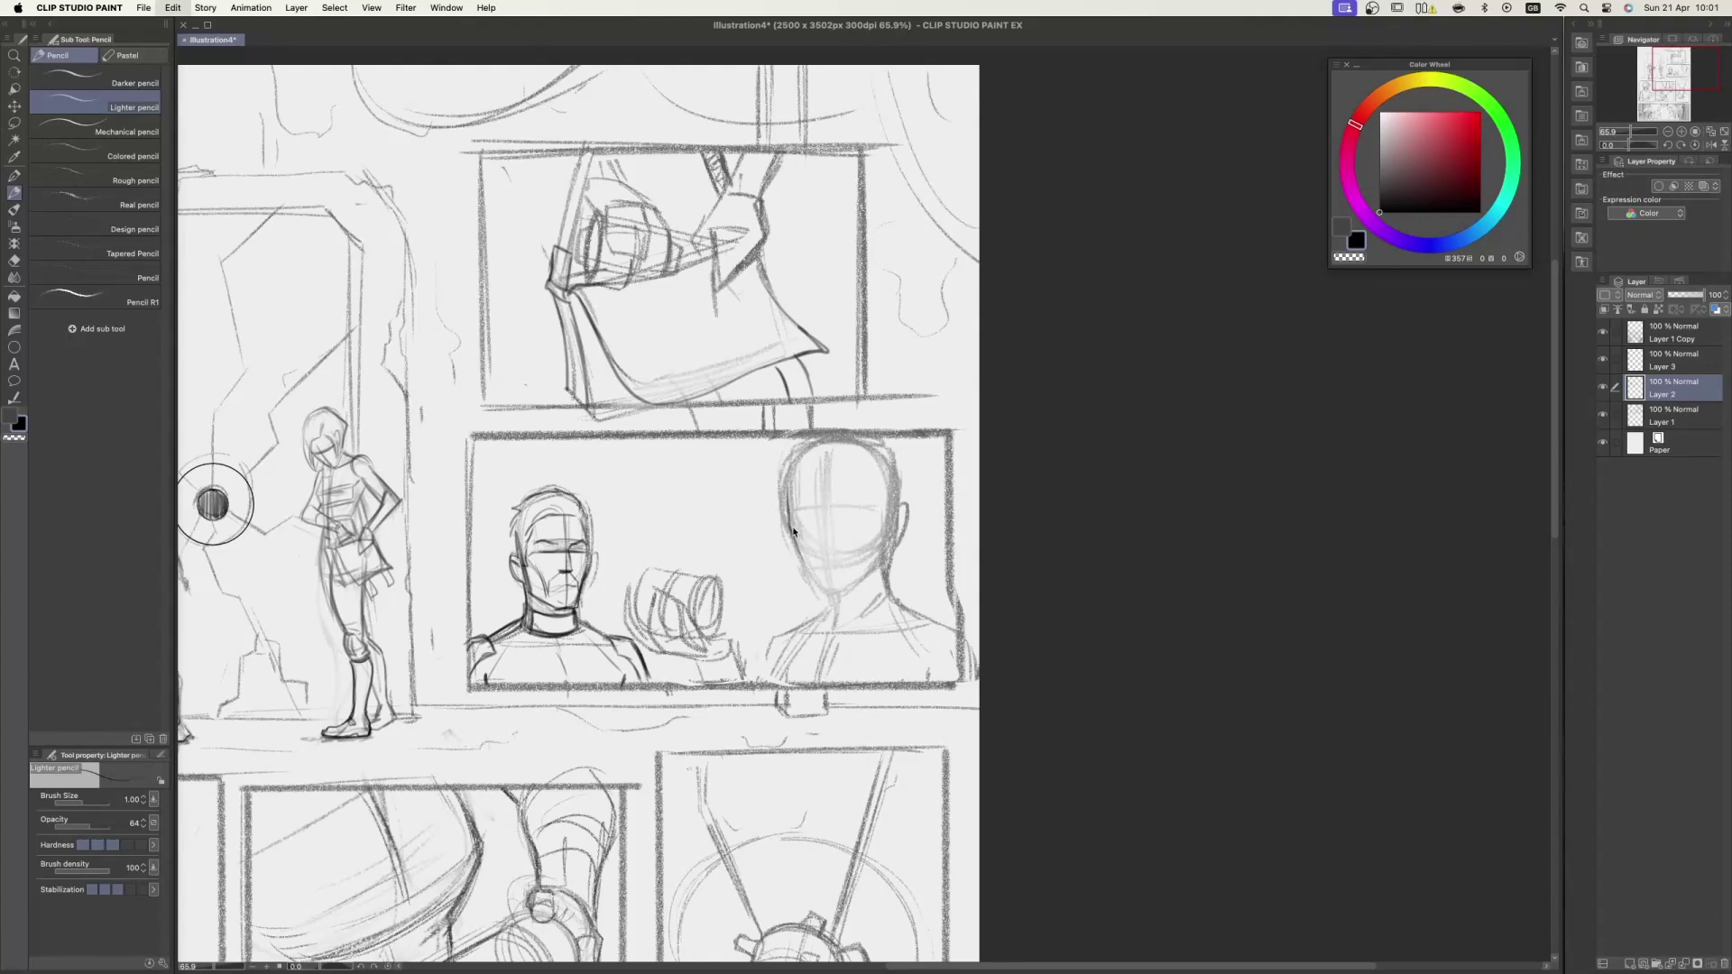
{"action": "key", "text": "super+z"}
{"action": "mouse_move", "coordinate": [815, 481]}
{"action": "left_mouse_down"}
{"action": "mouse_move", "coordinate": [822, 563]}
{"action": "mouse_move", "coordinate": [884, 471]}
{"action": "left_mouse_up"}
{"action": "key", "text": "super+z"}
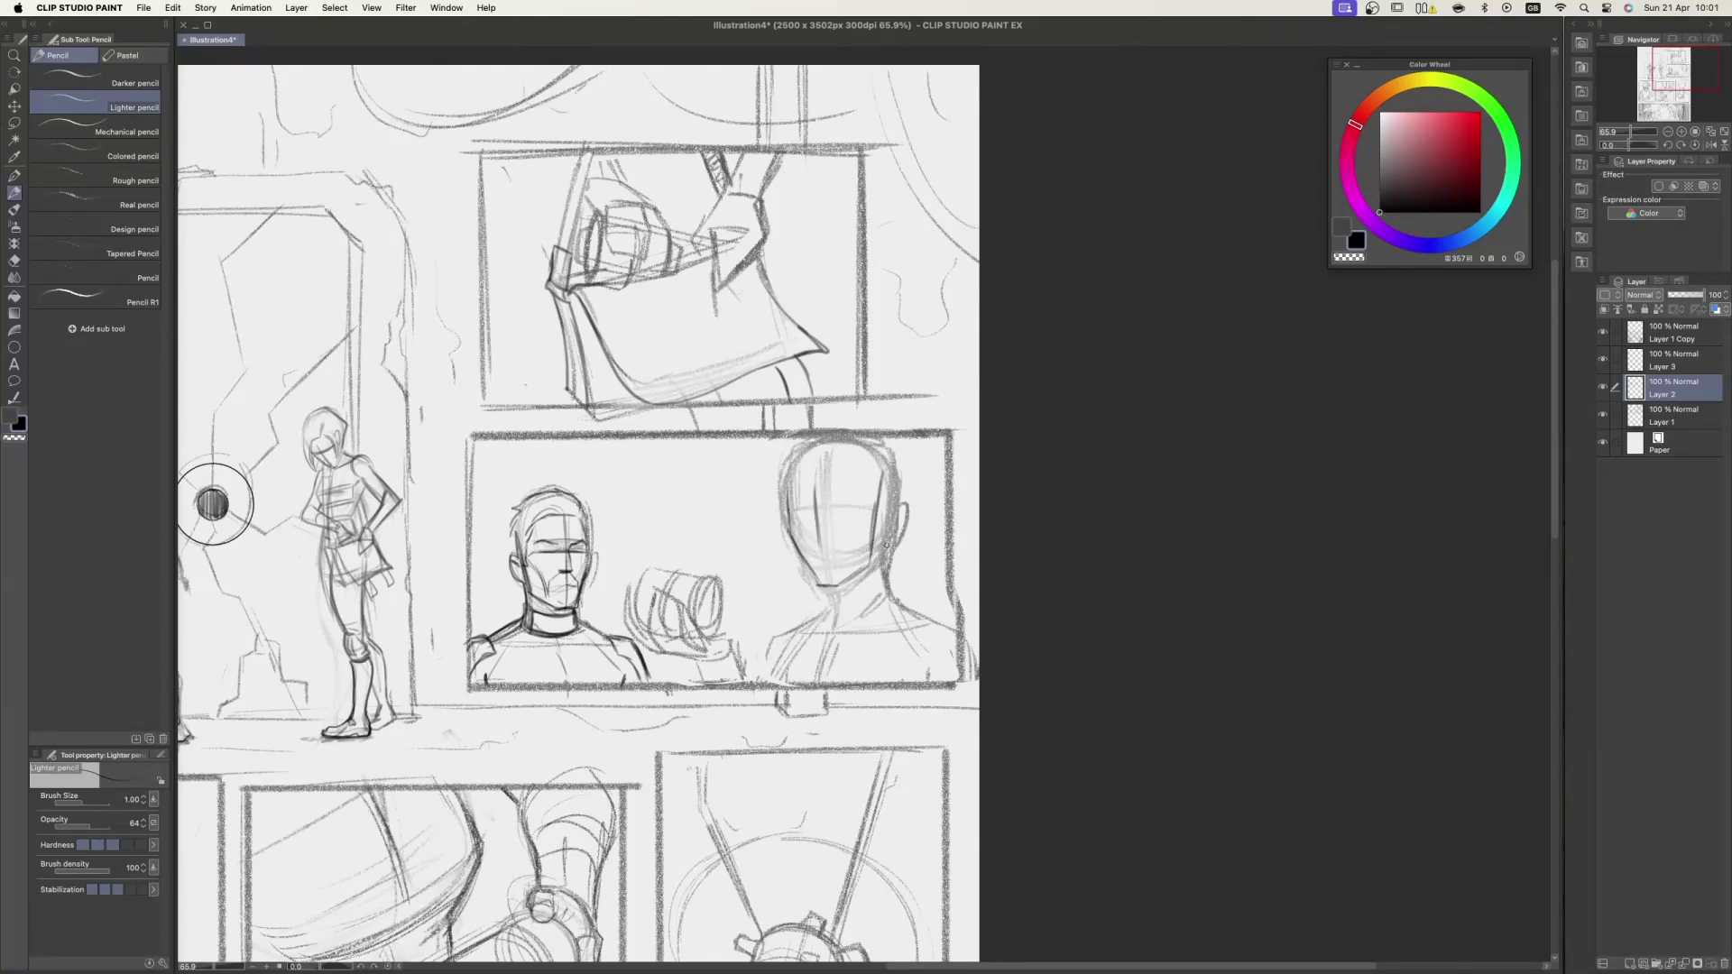
{"action": "key", "text": "super+z"}
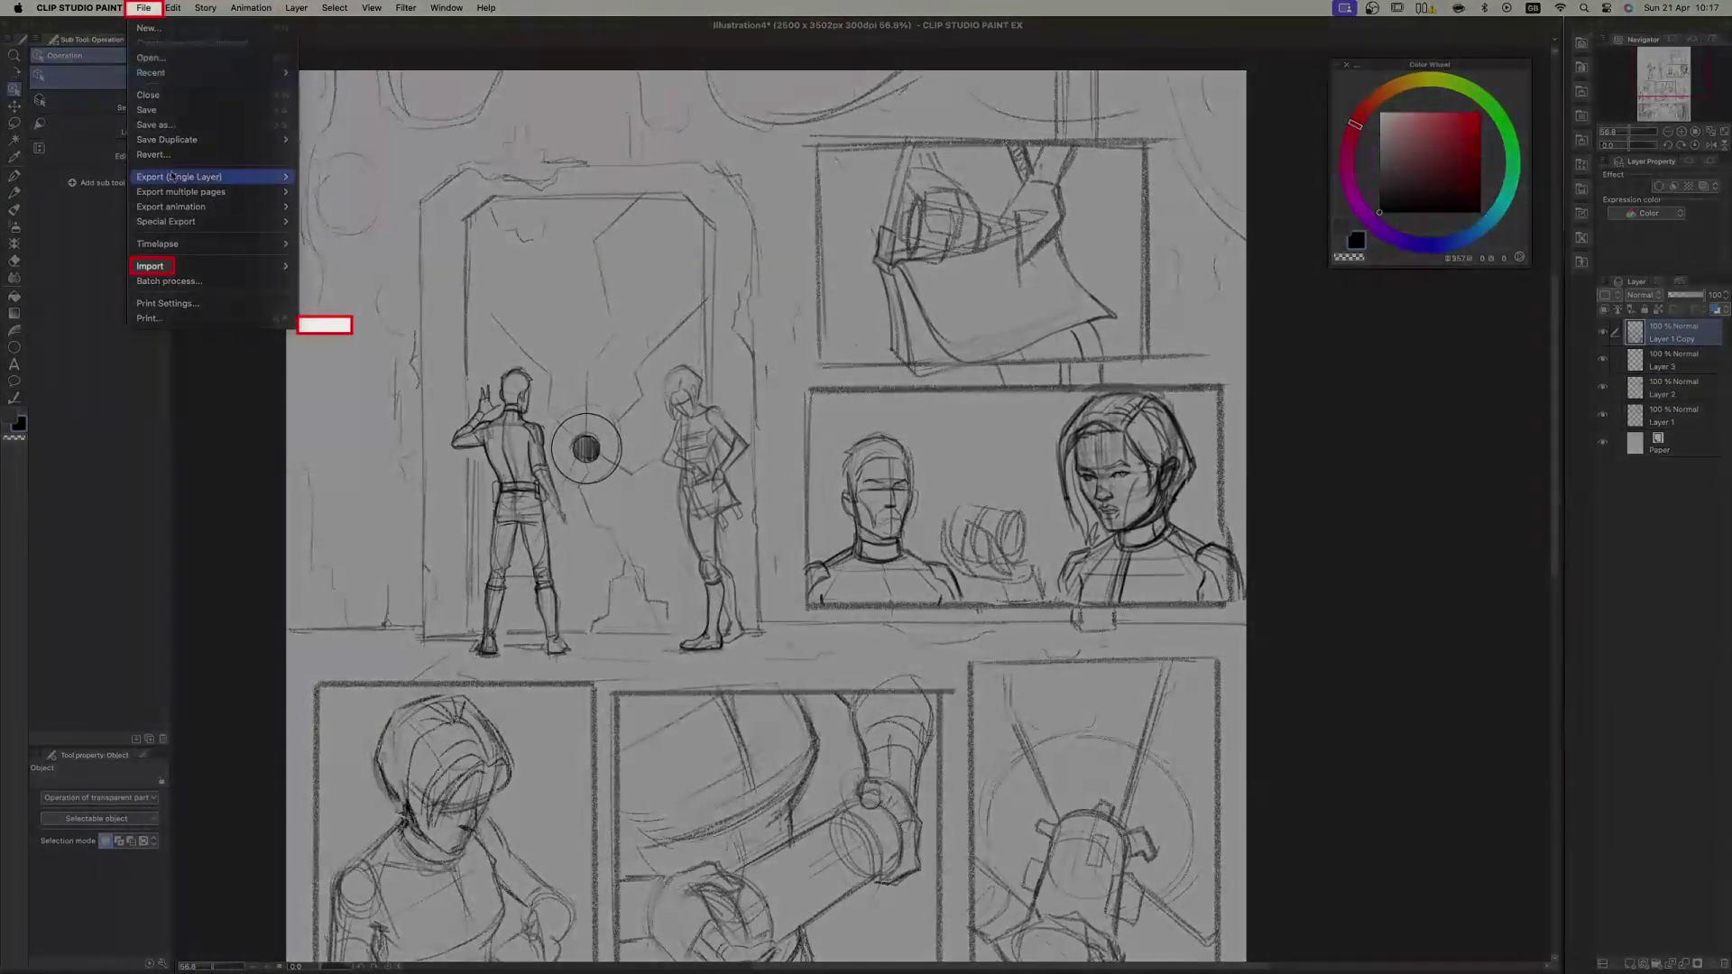
- Import the shape keys device FBX file from the CSP video folder as 3D data
{"action": "mouse_move", "coordinate": [260, 271]}
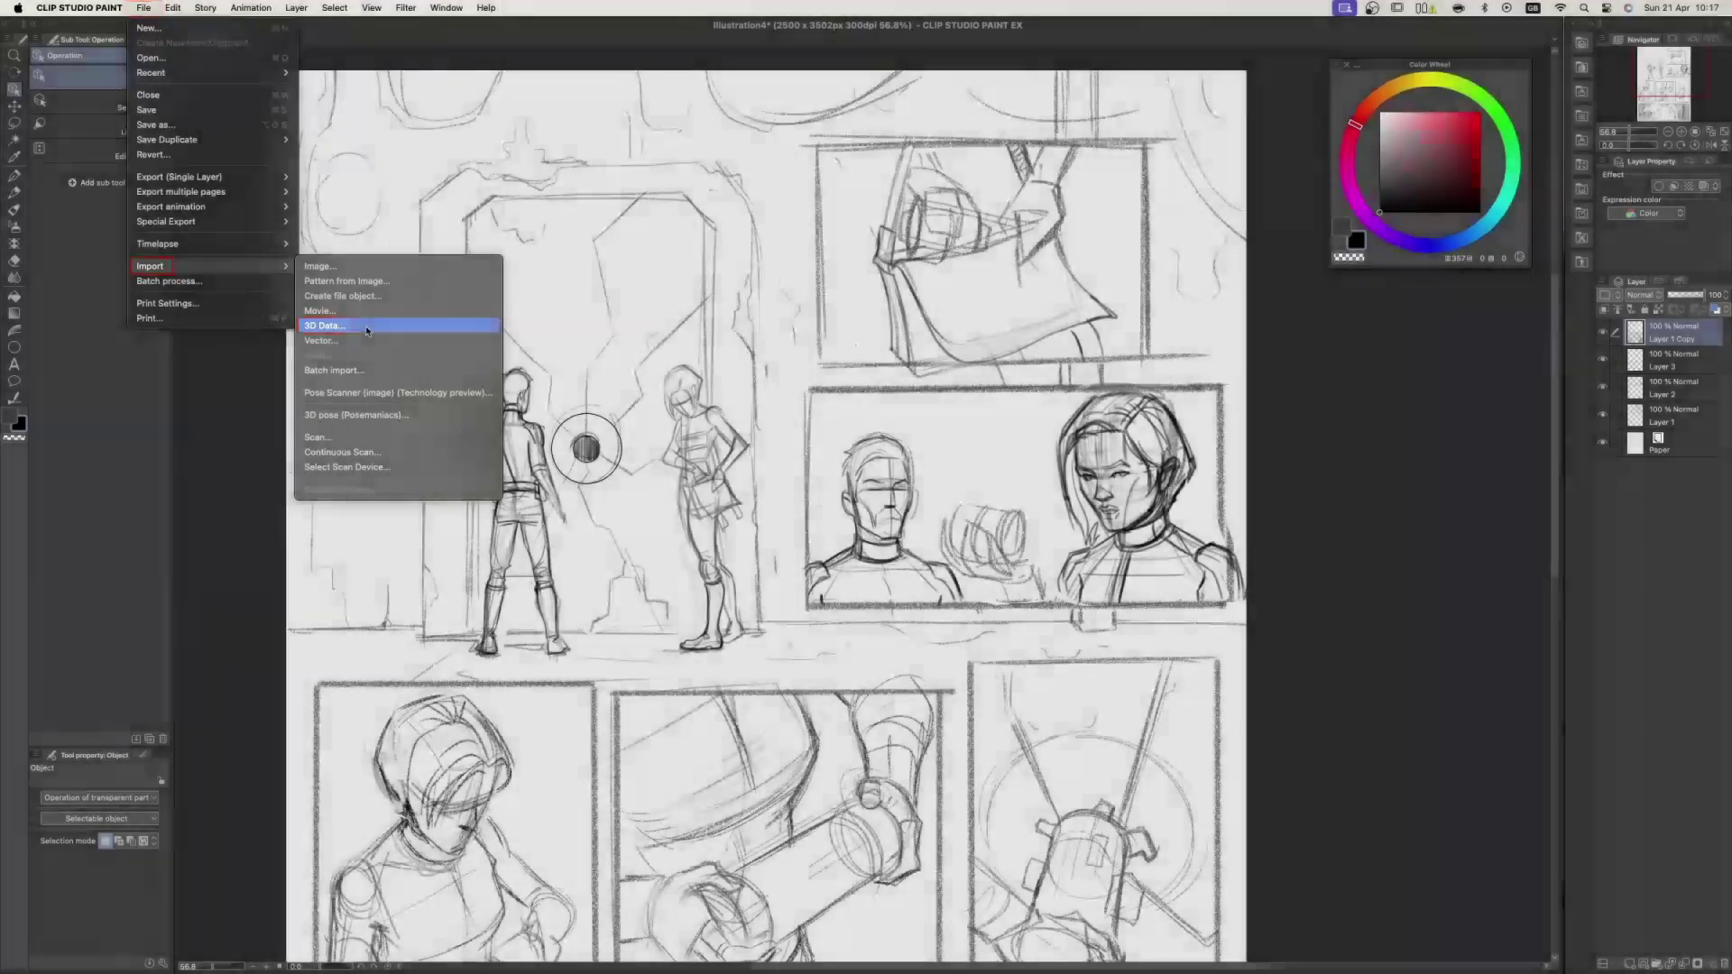
{"action": "left_click", "coordinate": [365, 327]}
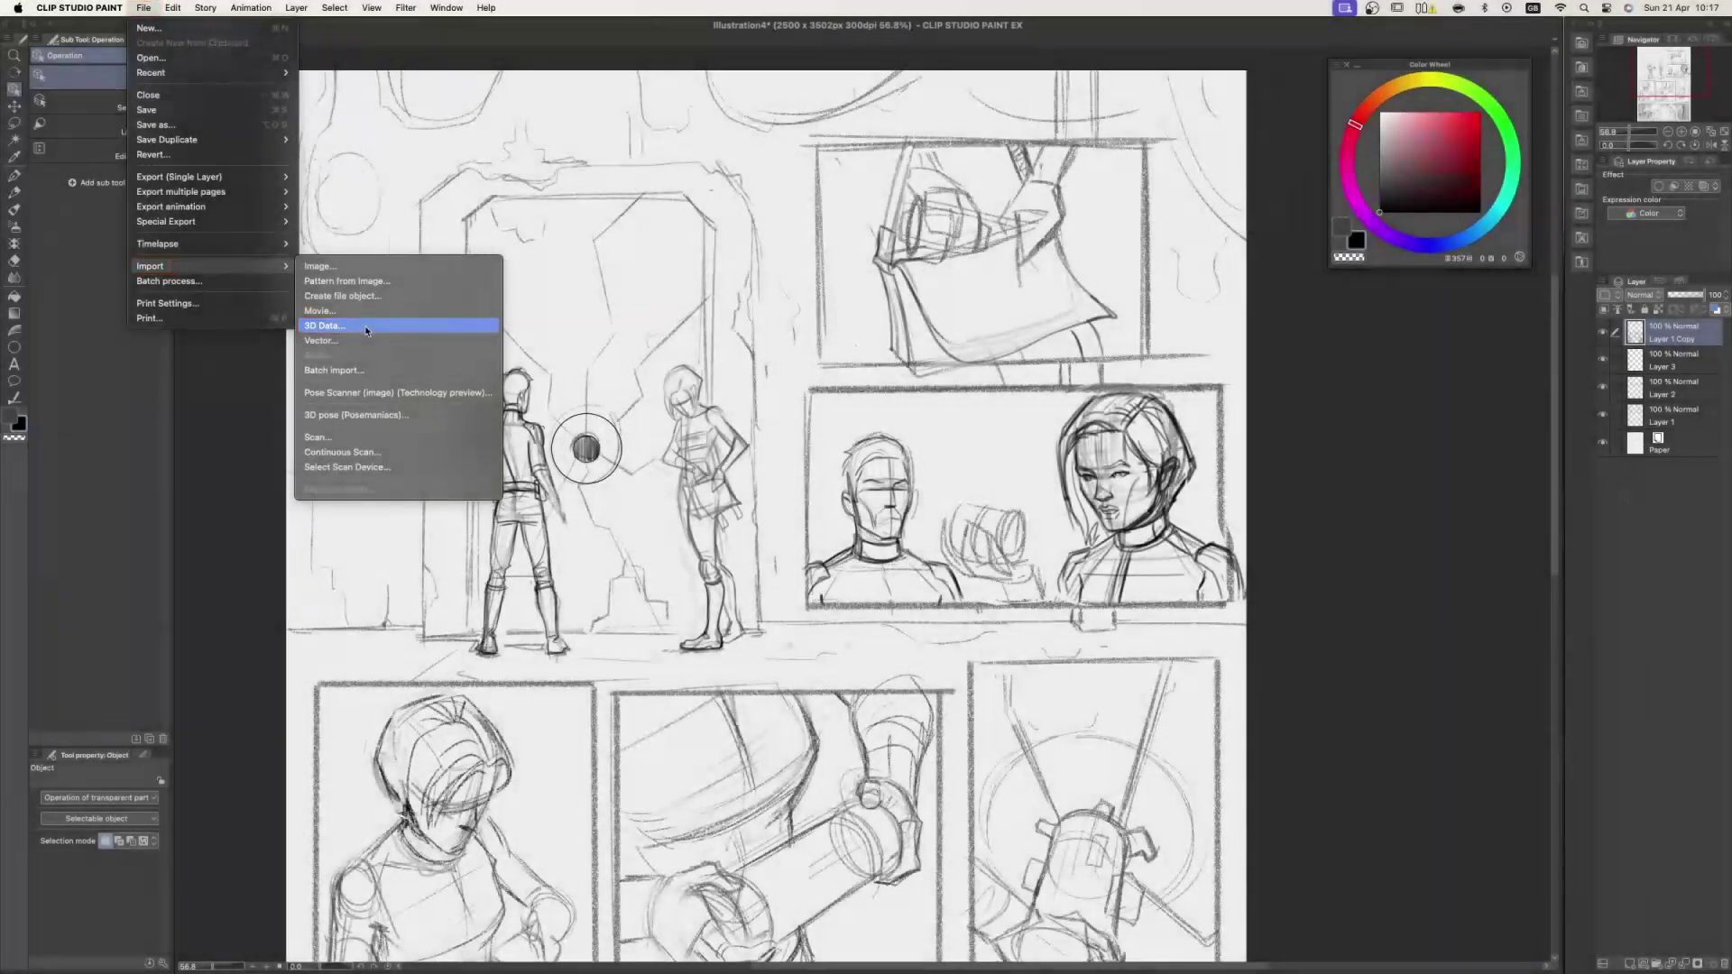
{"action": "left_click", "coordinate": [937, 281]}
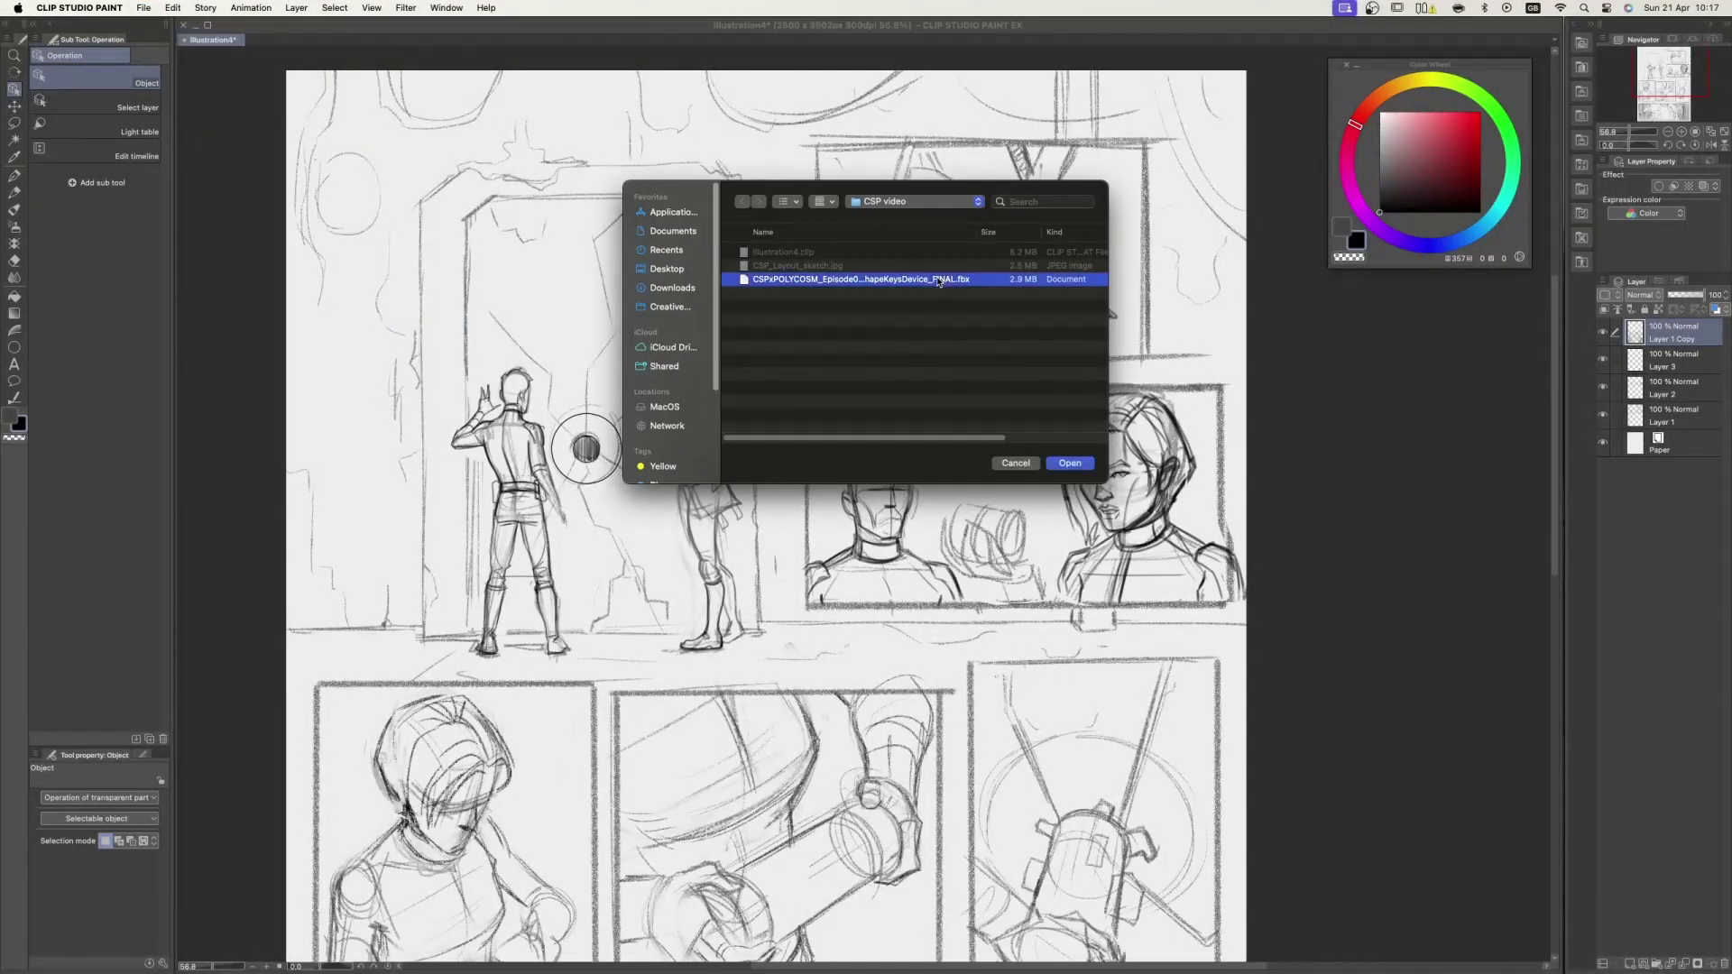
{"action": "left_click", "coordinate": [1069, 464]}
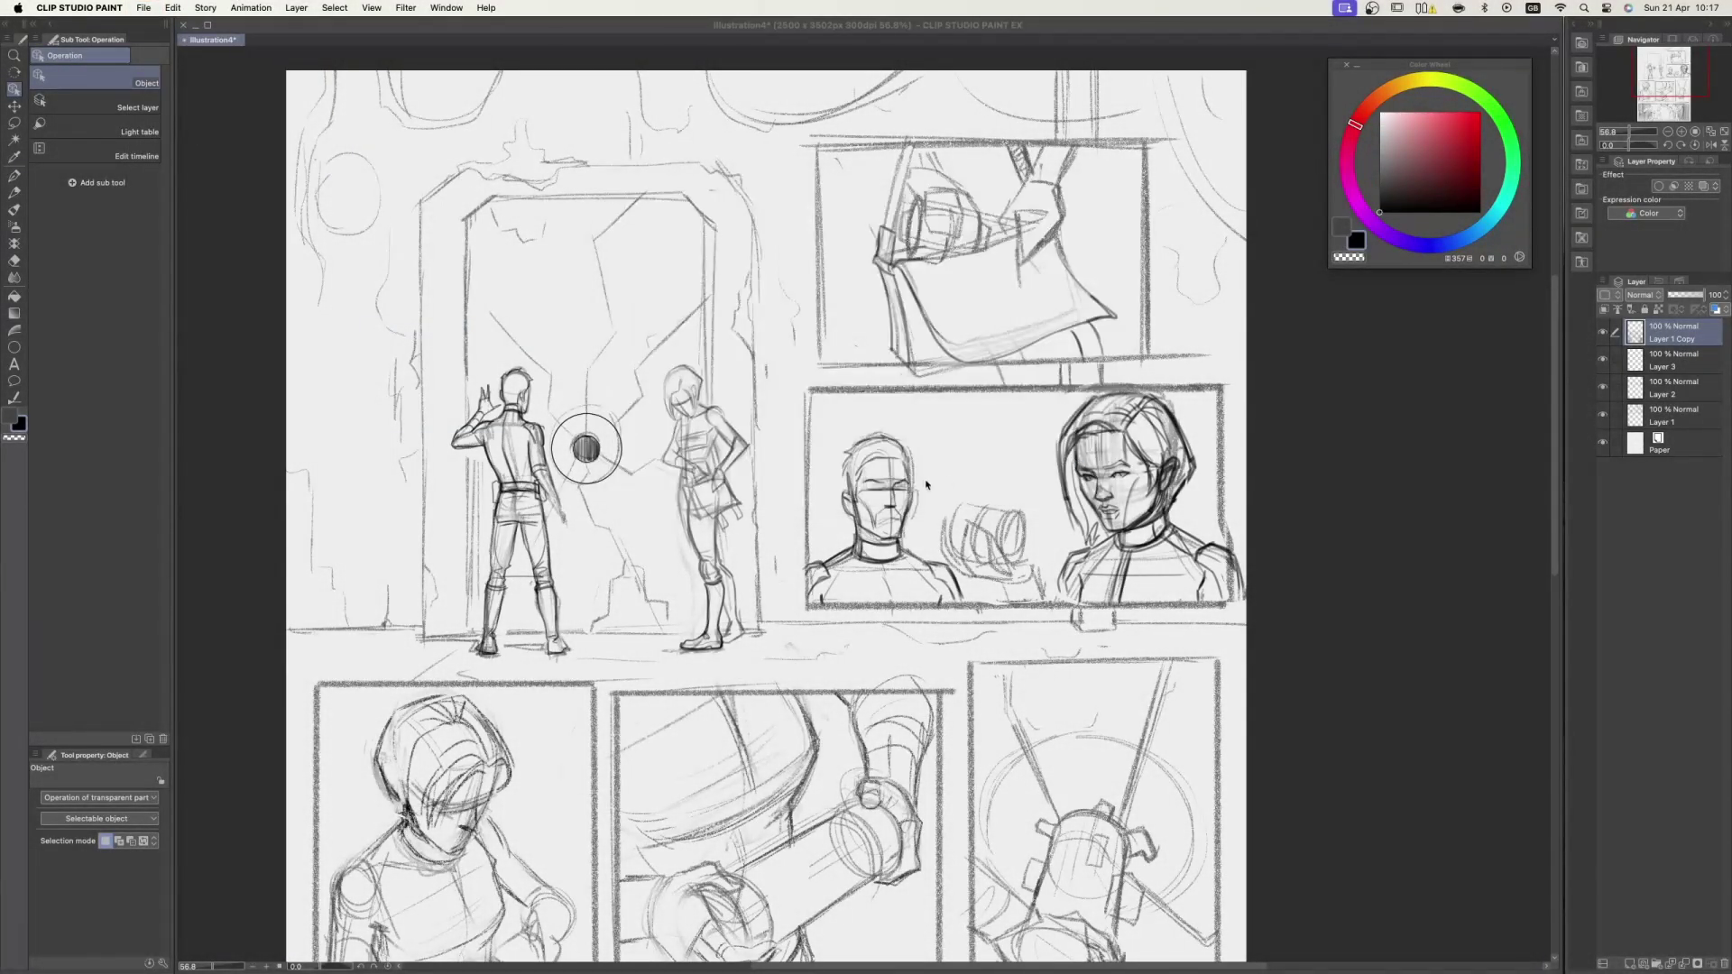
- Move and shrink the imported 3D device to fit over the sketched cylinder between the two heads
{"action": "left_click_drag", "start_coordinate": [490, 436], "coordinate": [479, 116]}
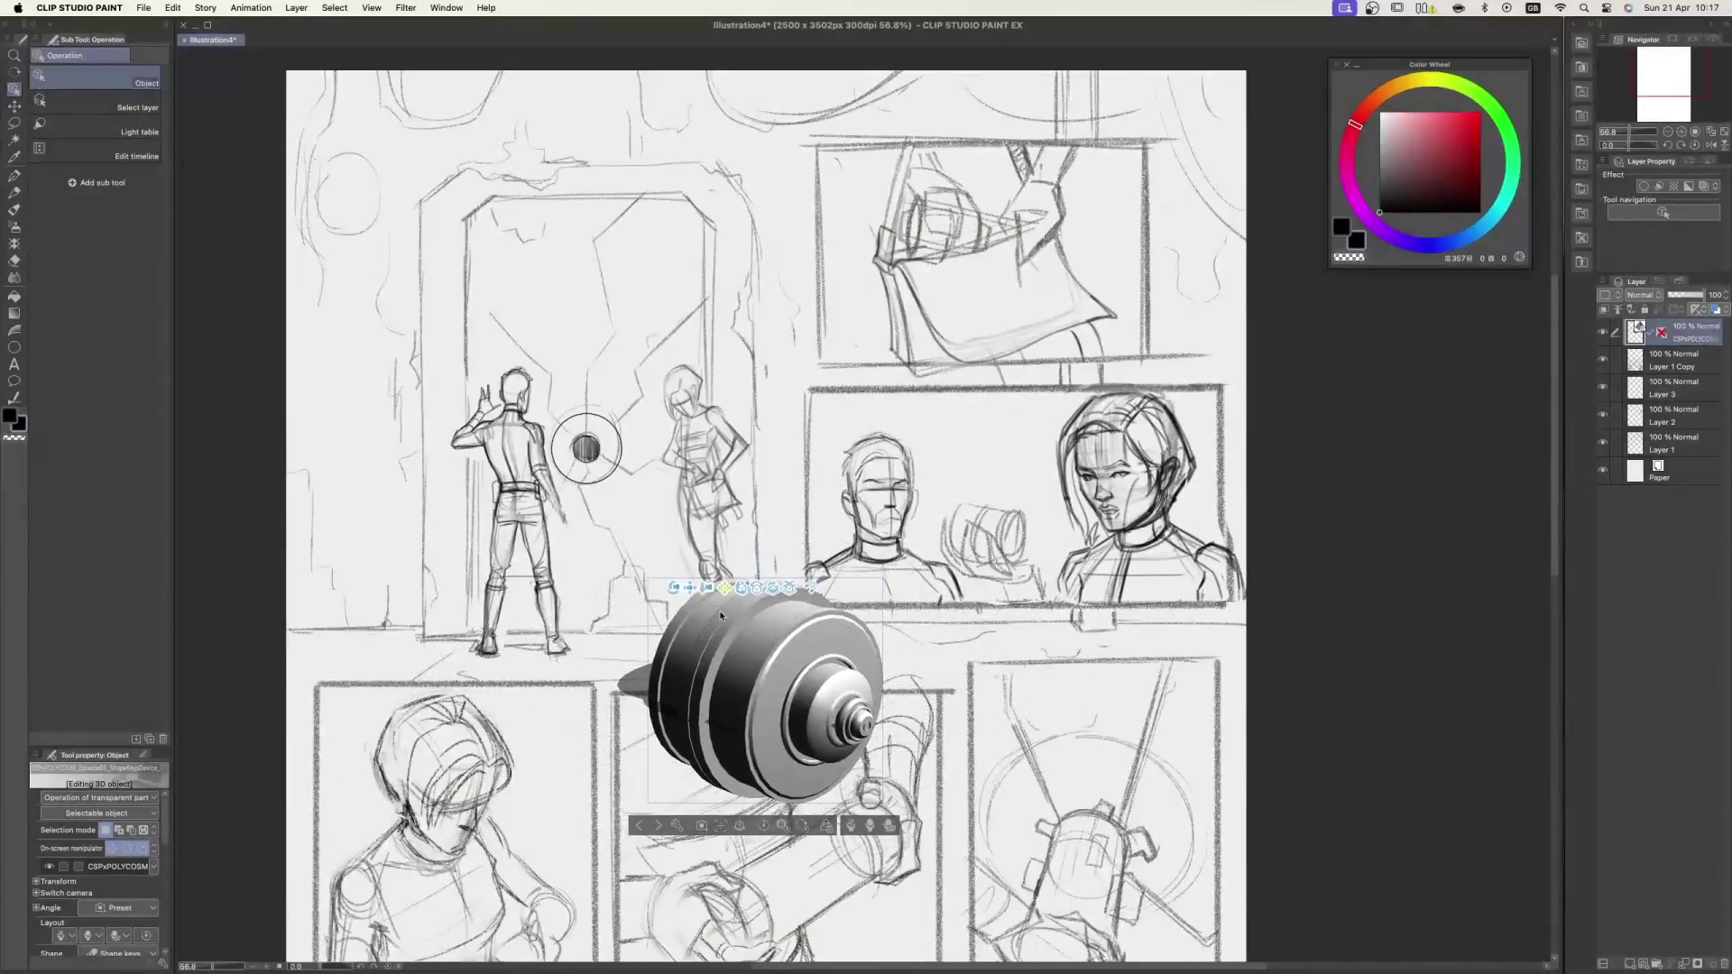
{"action": "left_click_drag", "start_coordinate": [700, 592], "coordinate": [912, 458]}
{"action": "left_click_drag", "start_coordinate": [842, 544], "coordinate": [888, 469]}
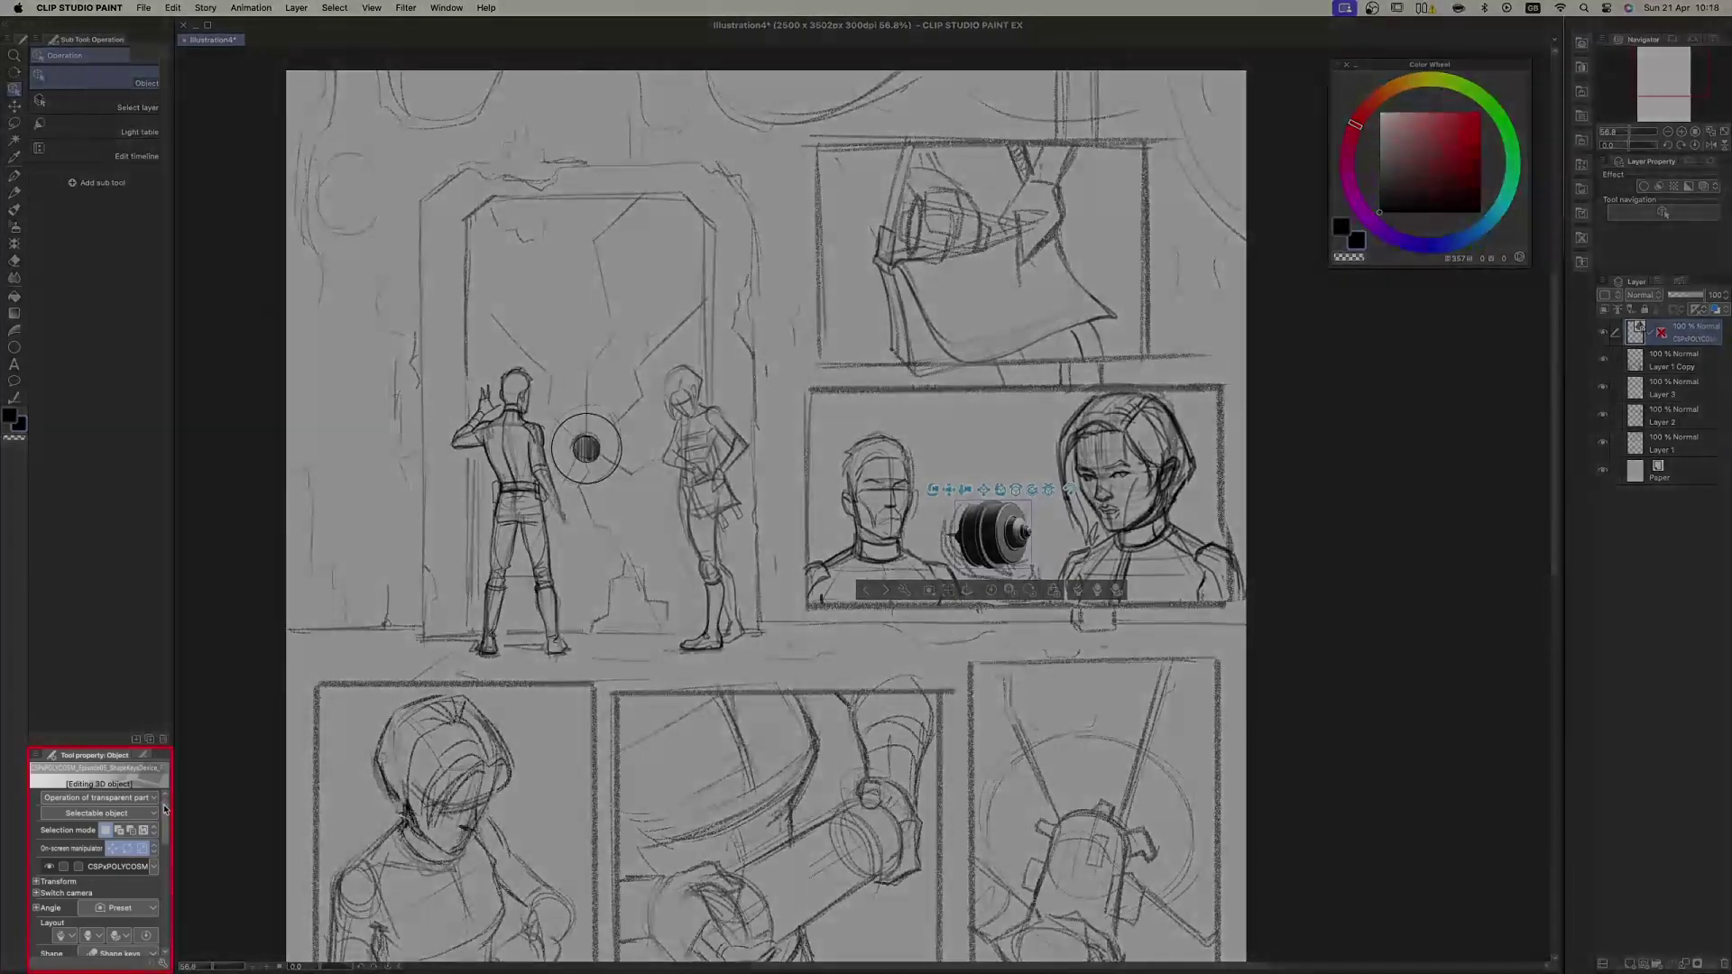
- Apply the light source to the 3D device without ground shadows, and aim the light at its front
{"action": "left_click_drag", "start_coordinate": [159, 817], "coordinate": [115, 857]}
{"action": "left_click_drag", "start_coordinate": [164, 873], "coordinate": [168, 856]}
{"action": "left_click", "coordinate": [45, 855]}
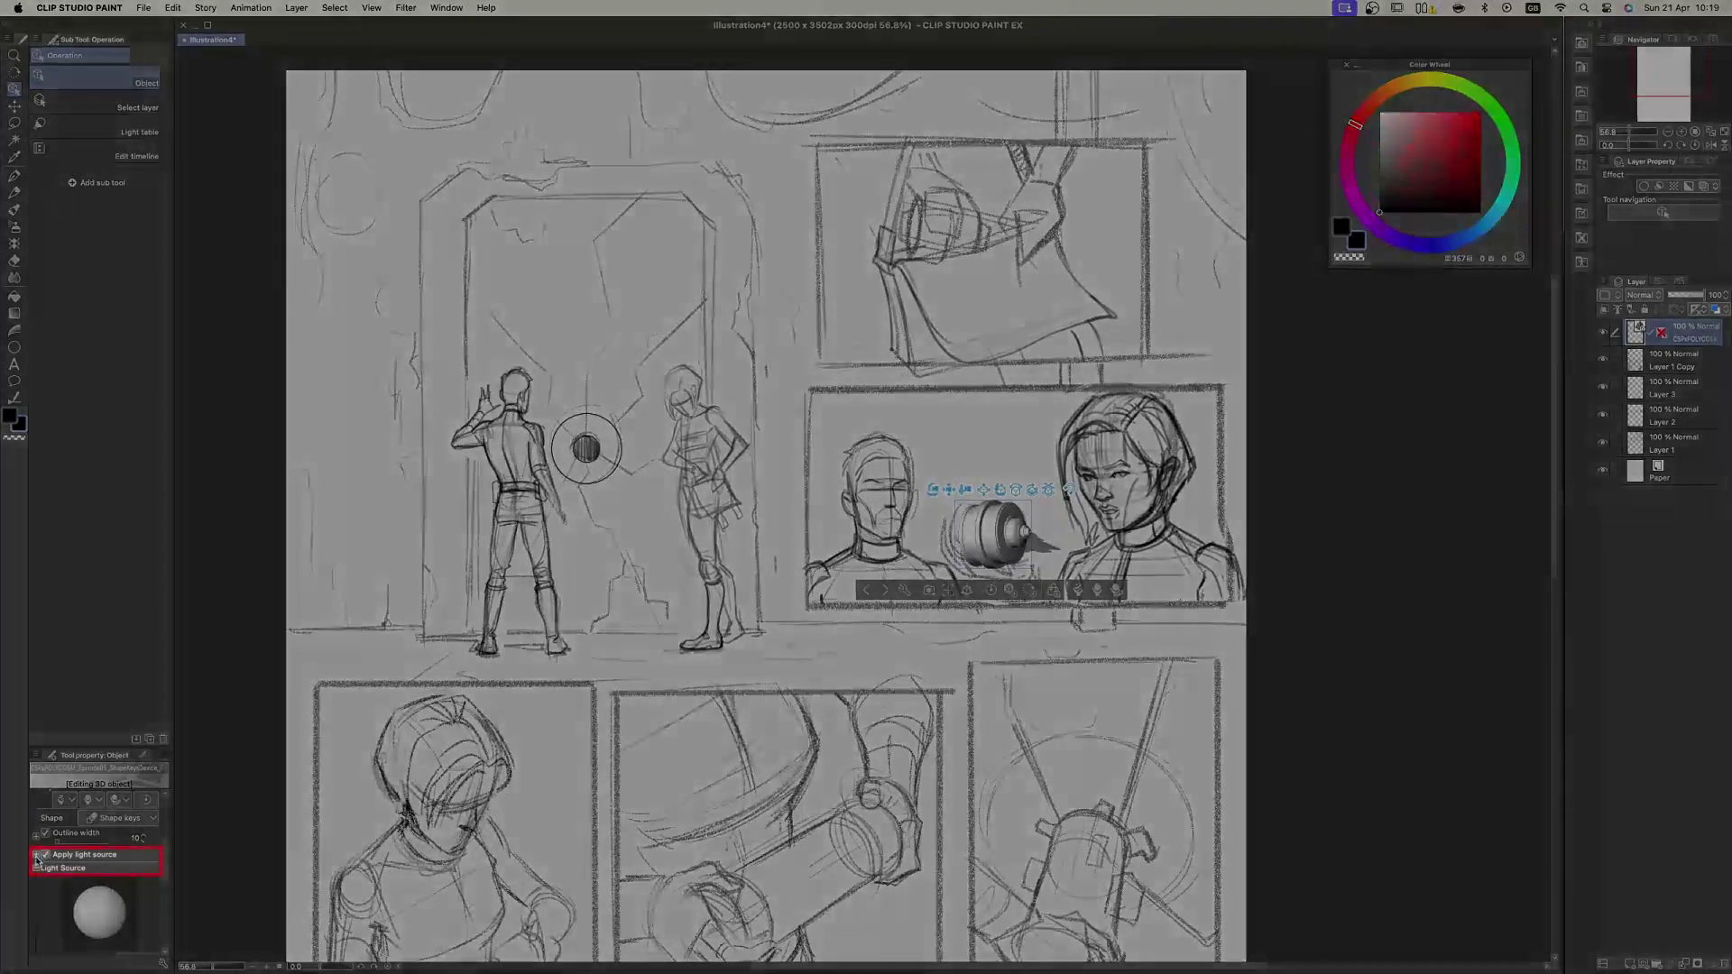
{"action": "left_click", "coordinate": [46, 868]}
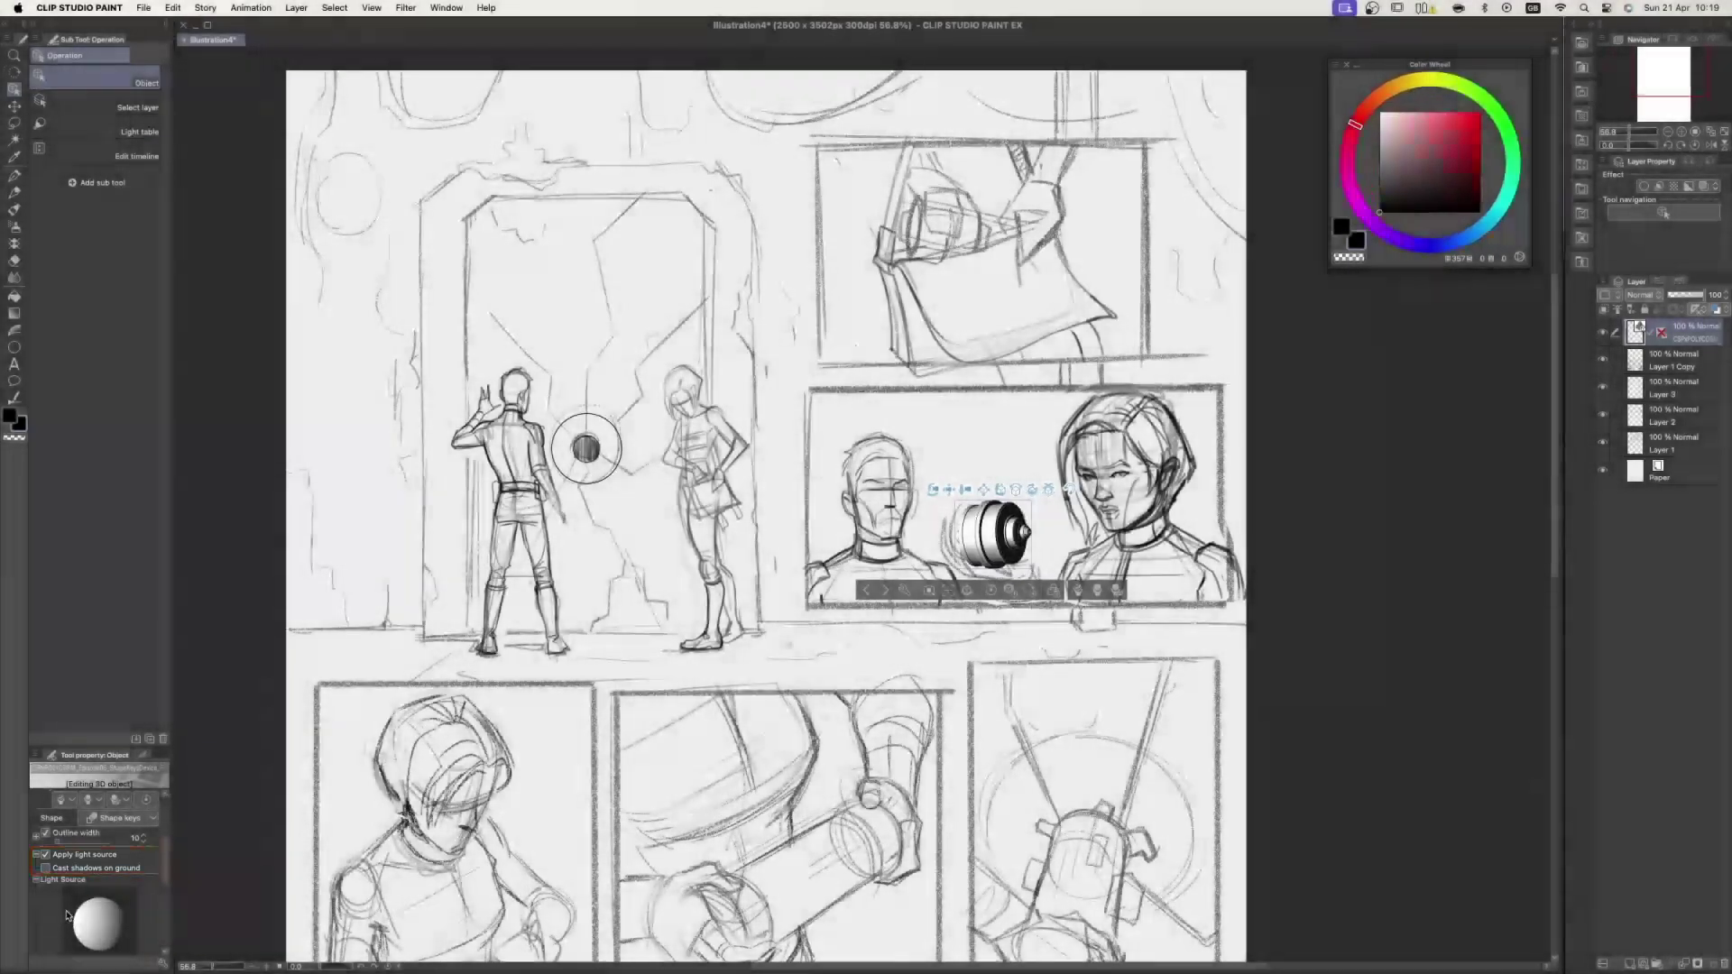
{"action": "left_click_drag", "start_coordinate": [92, 917], "coordinate": [92, 917]}
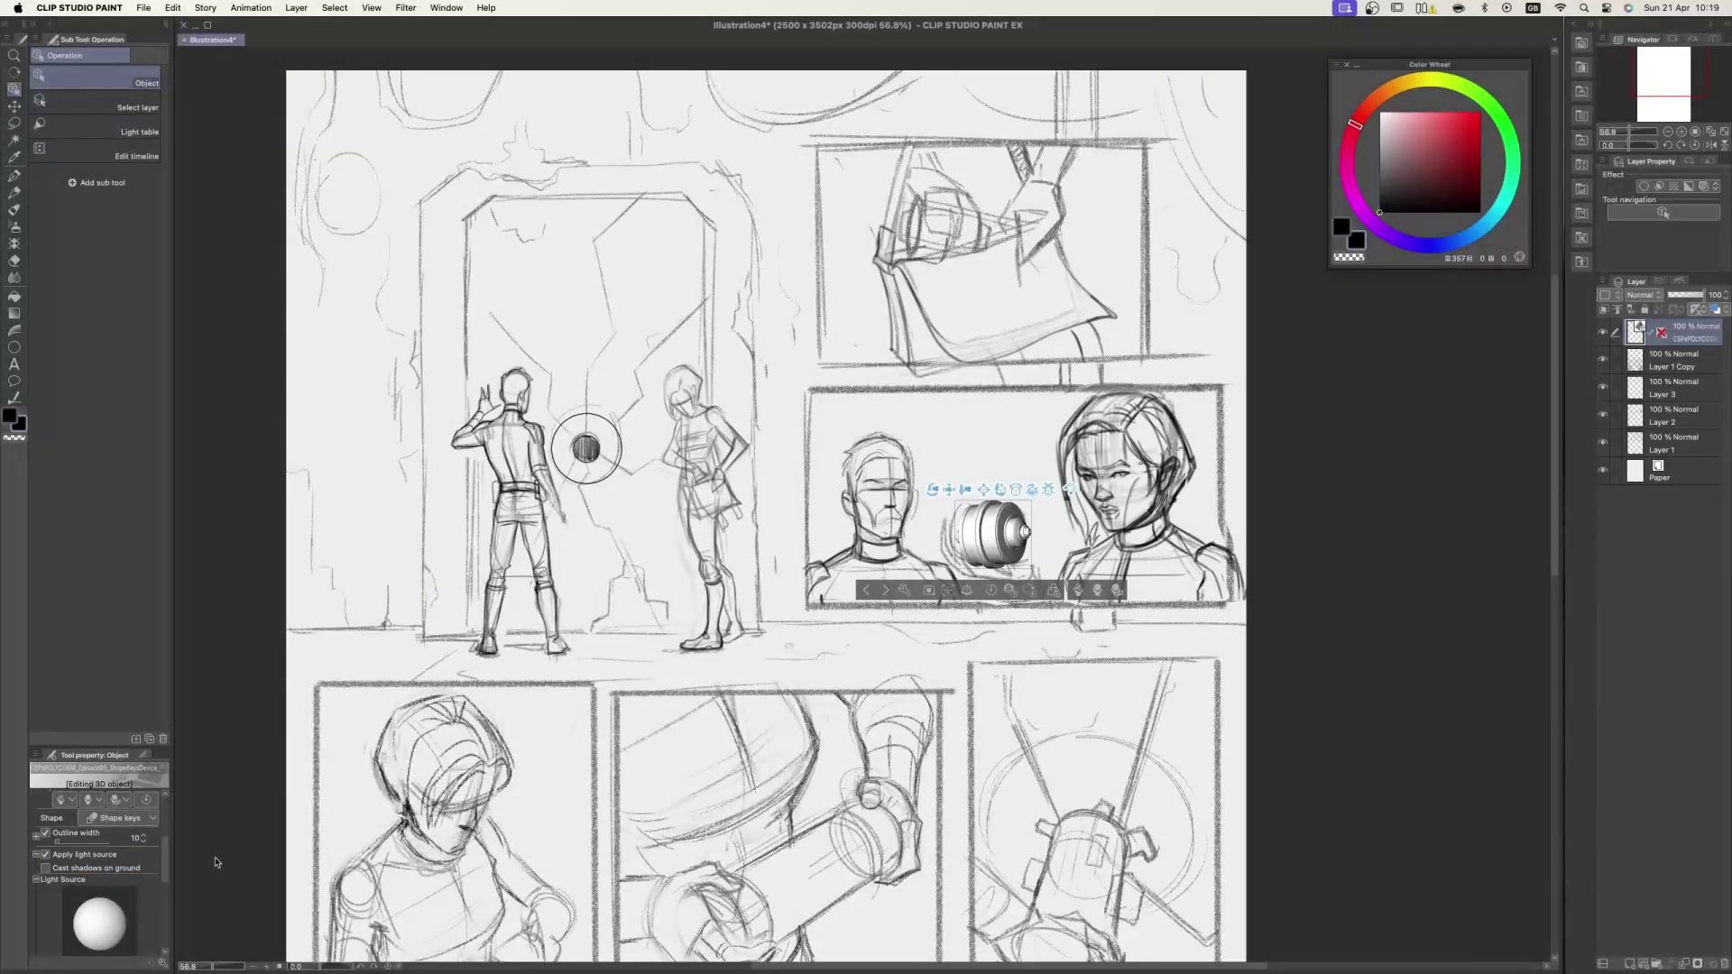
- Fill a rectangular selection over the device with white on new Layer 4 and reduce that layer's opacity to 78%
{"action": "scroll", "coordinate": [33, 901], "scroll_direction": "down", "scroll_amount": 2}
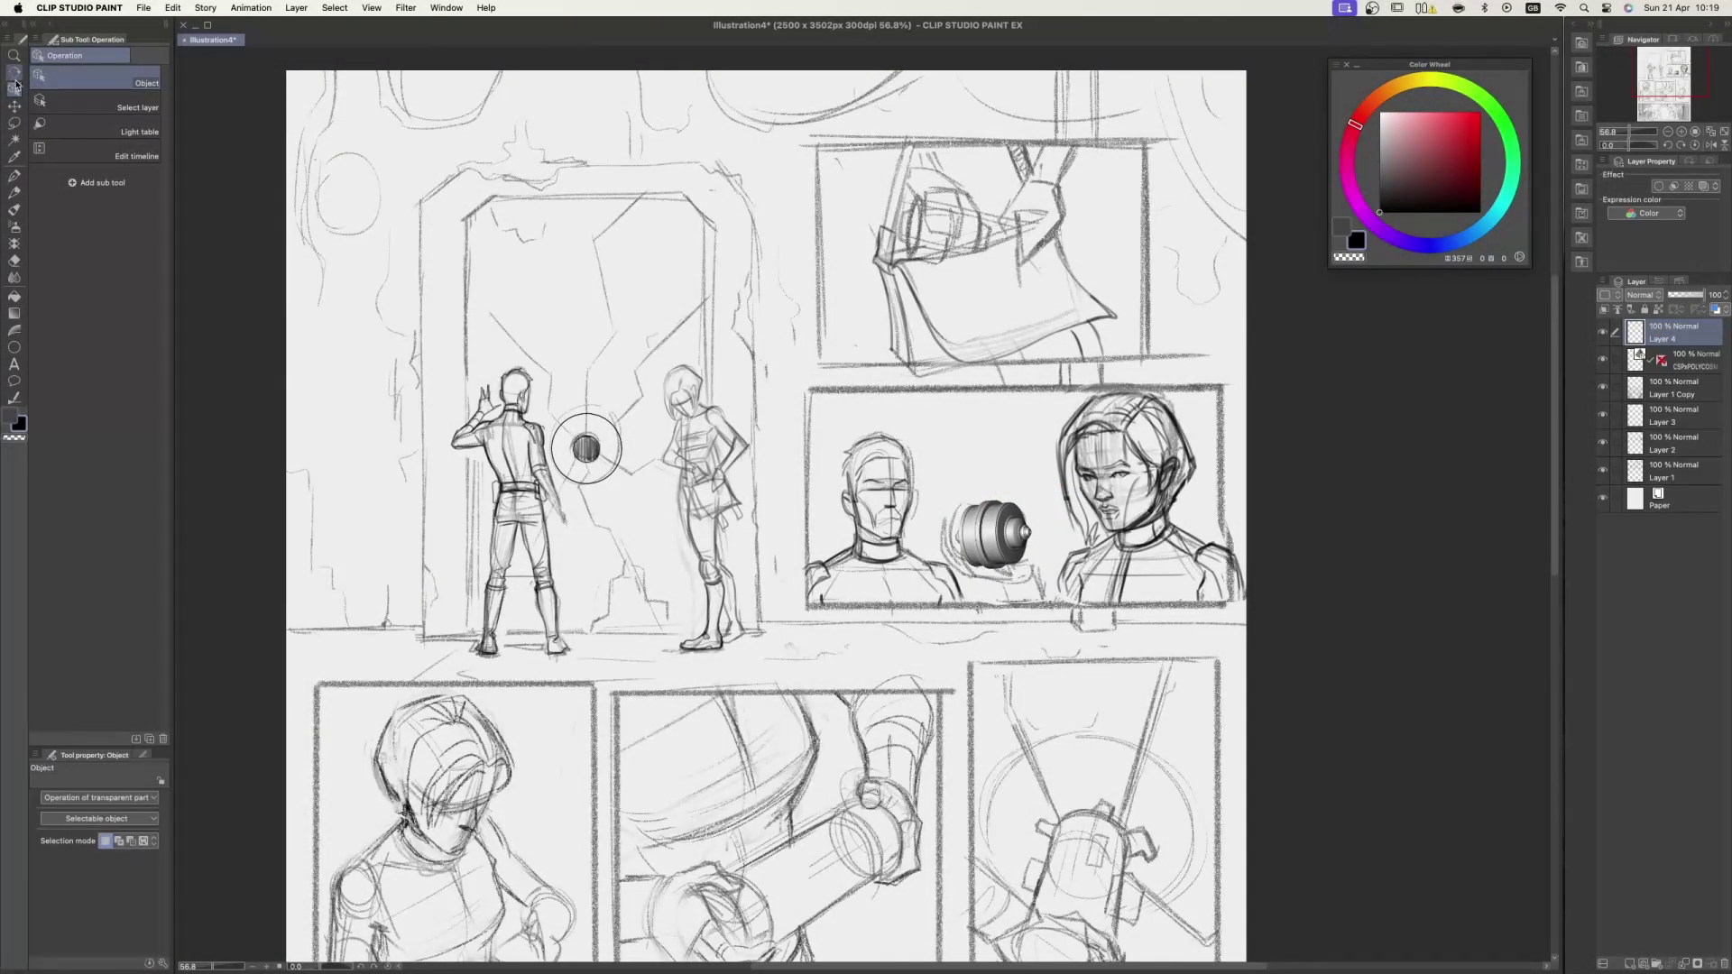
{"action": "left_click", "coordinate": [15, 123]}
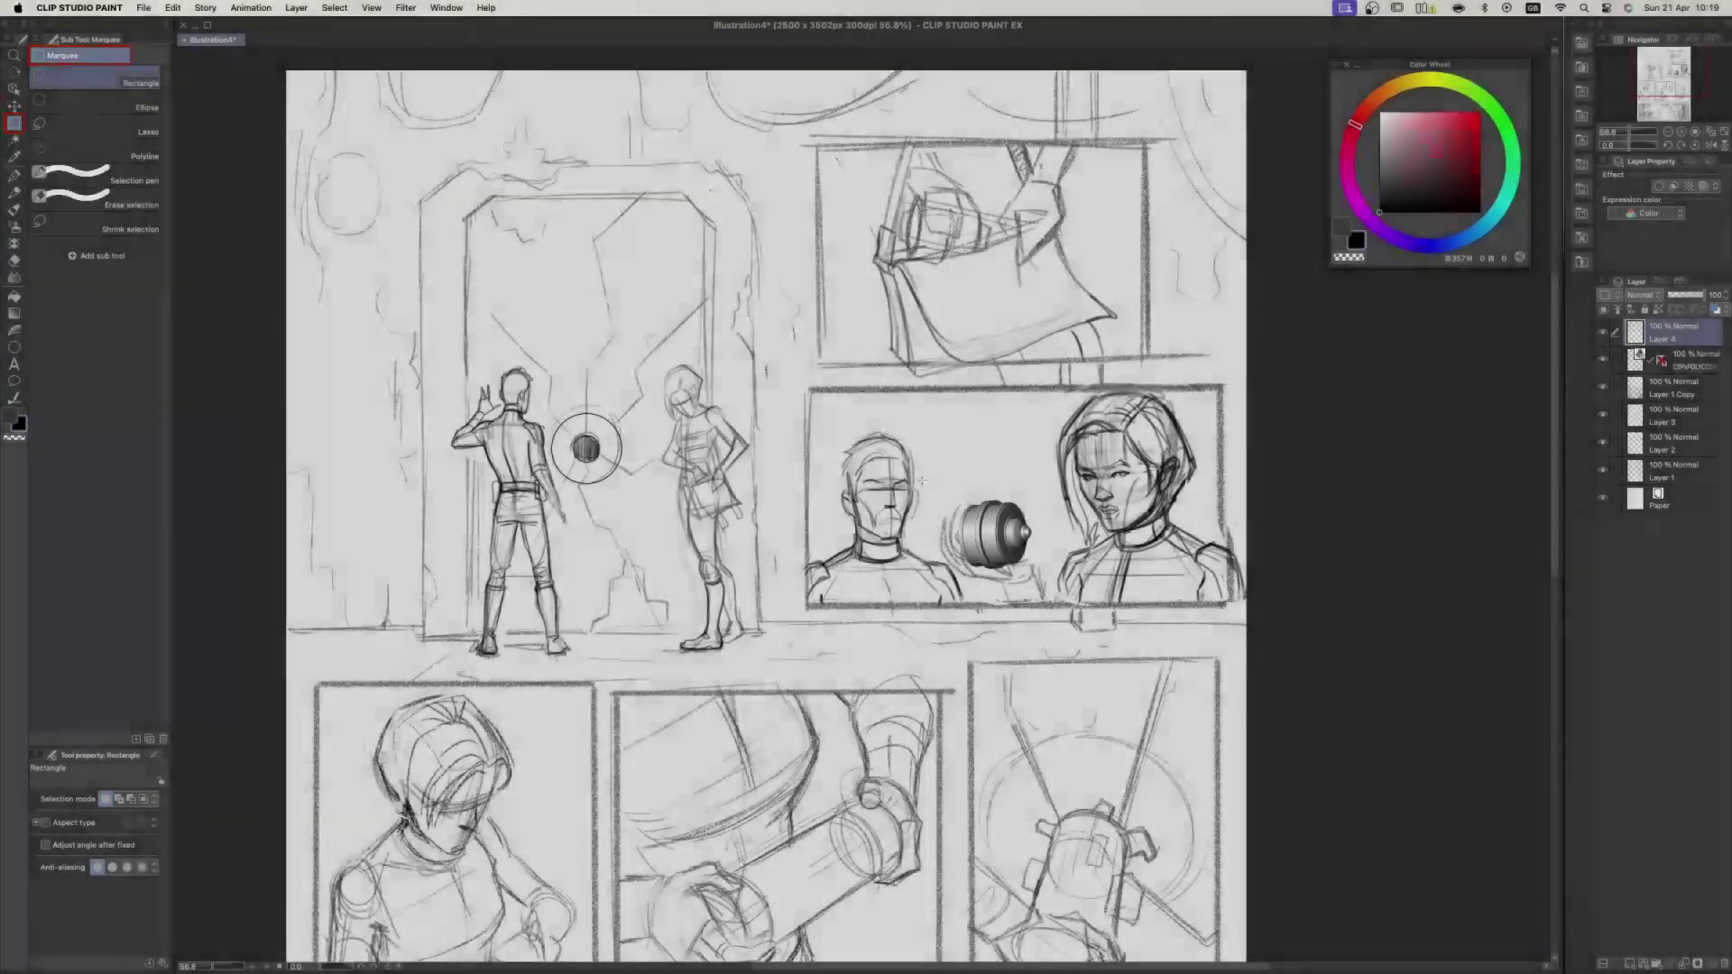
{"action": "left_click_drag", "start_coordinate": [921, 479], "coordinate": [1059, 590]}
{"action": "key", "text": "g"}
{"action": "key", "text": "g"}
{"action": "key", "text": "x"}
{"action": "left_click", "coordinate": [1020, 537]}
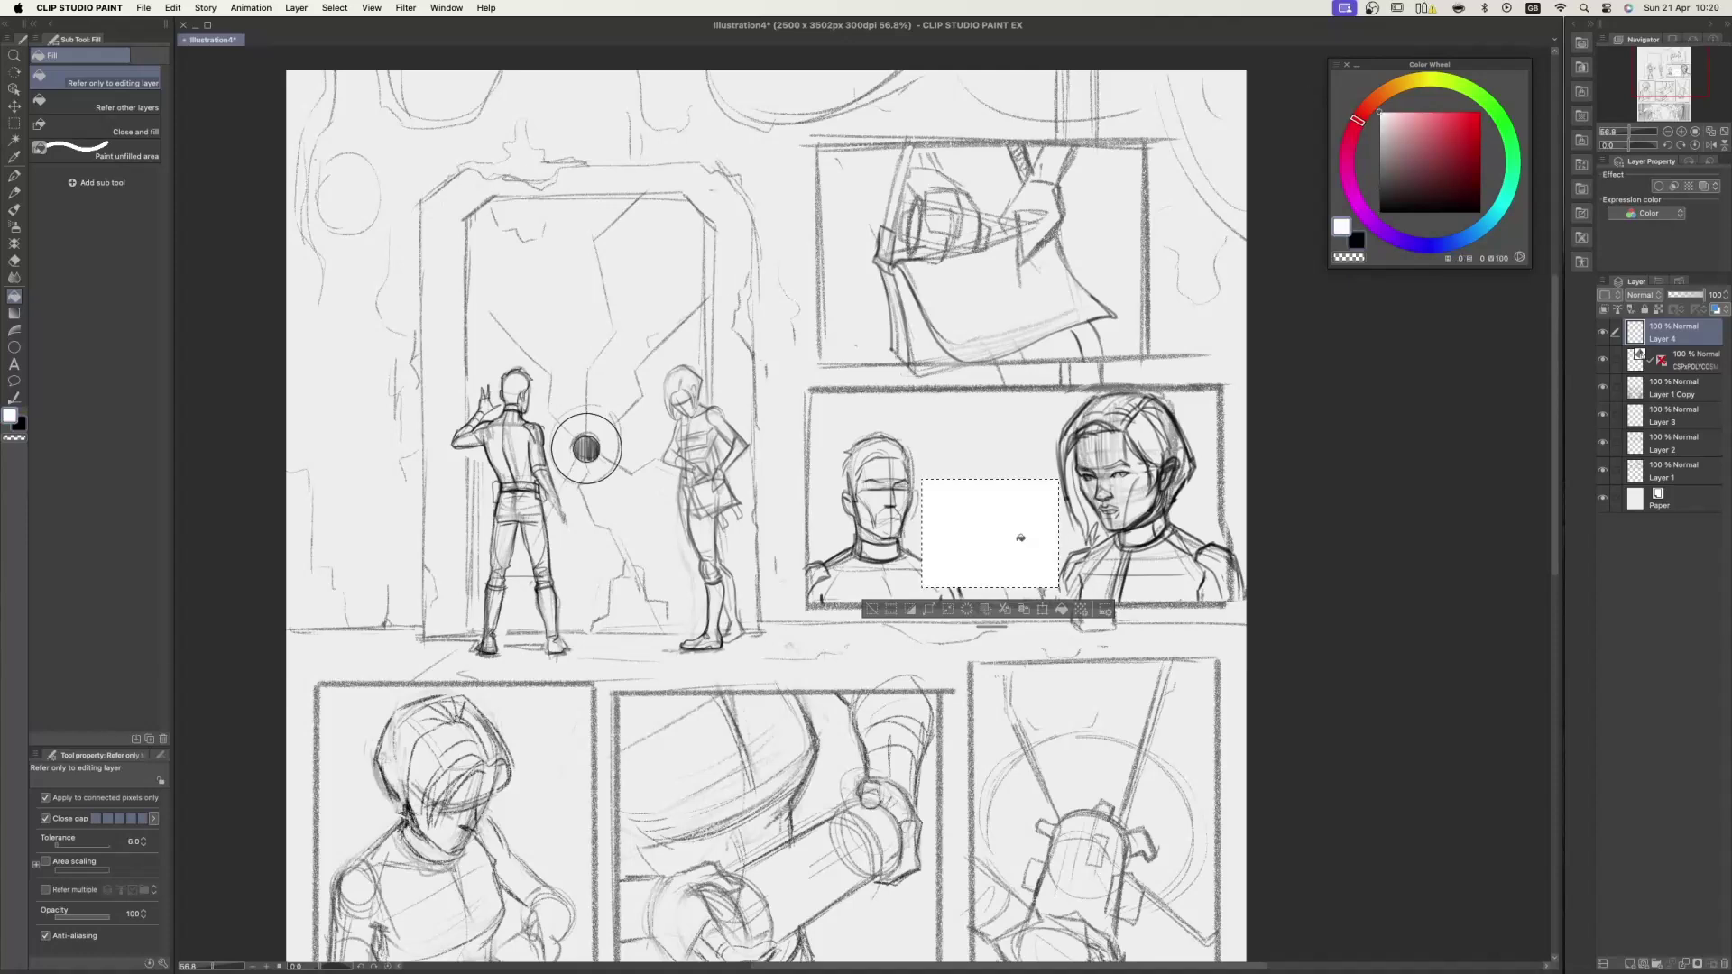
{"action": "left_click", "coordinate": [1697, 296]}
{"action": "key", "text": "super+d"}
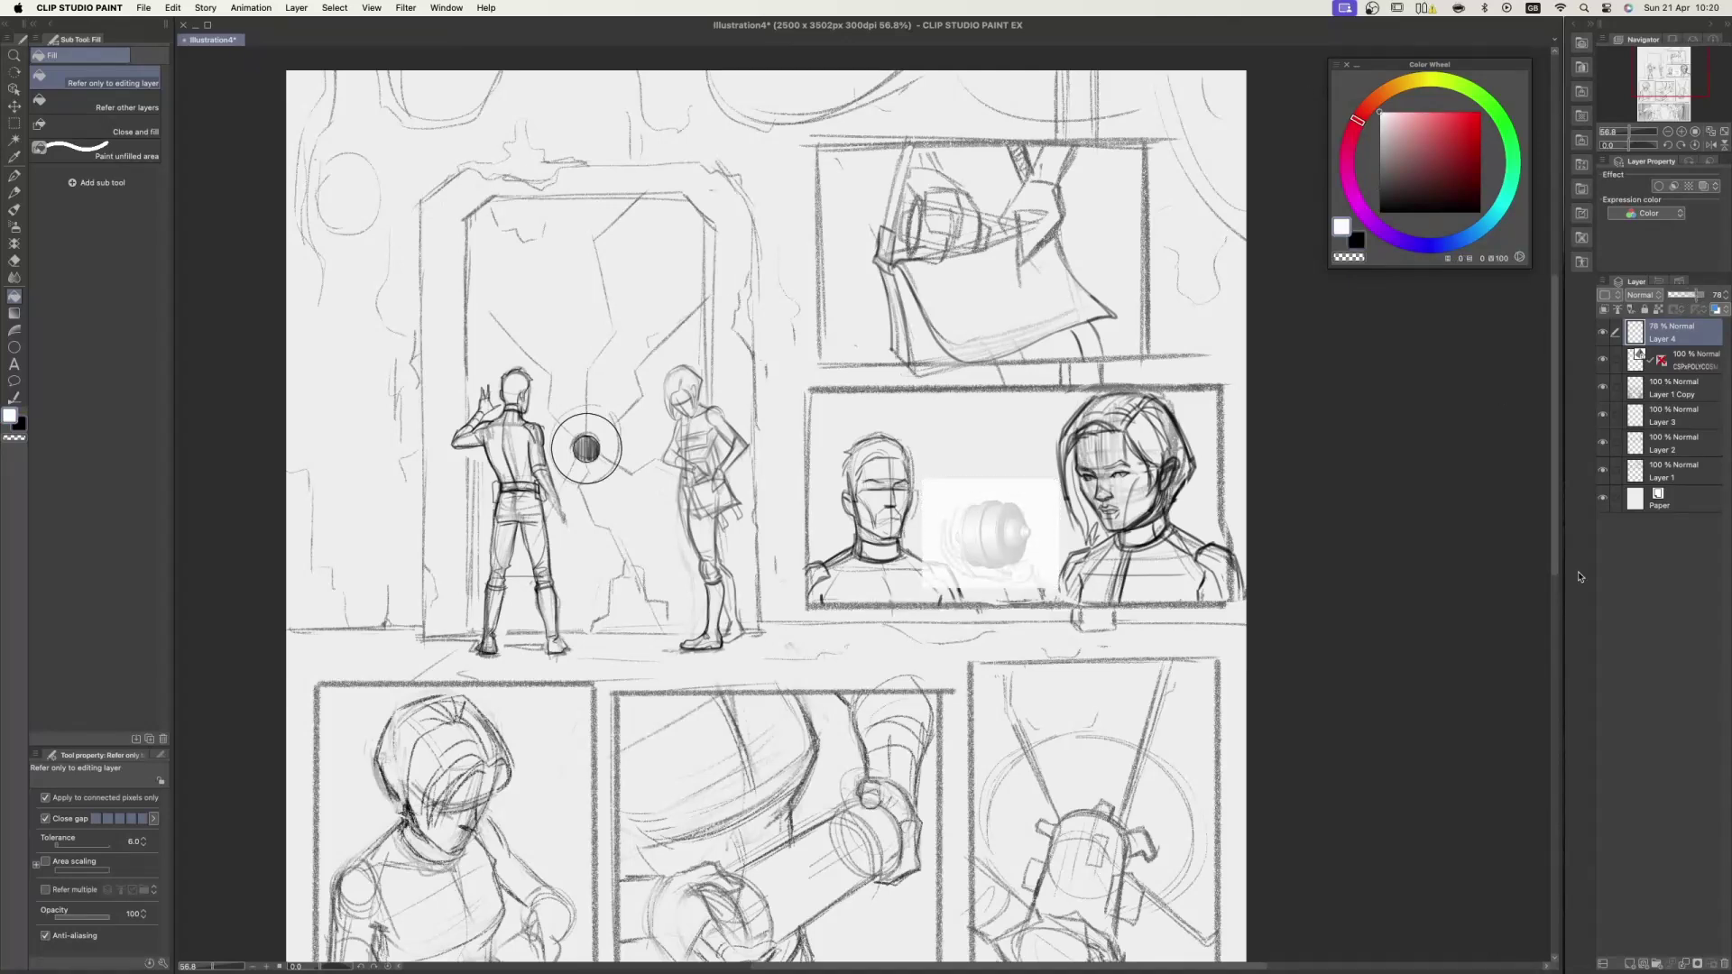
- Add Layer 5 and refill Layer 4's white block with the background colour sampled from the page
{"action": "left_click", "coordinate": [1630, 964]}
{"action": "left_click", "coordinate": [1718, 369]}
{"action": "left_click", "coordinate": [1002, 532], "text": "alt"}
{"action": "left_click", "coordinate": [1026, 464], "text": "alt"}
{"action": "left_click", "coordinate": [1026, 533]}
- Return to Layer 5 with the Lighter pencil, choose a dark grey and enlarge the brush for drawing over the device
{"action": "left_click", "coordinate": [1665, 334]}
{"action": "key", "text": "p"}
{"action": "scroll", "coordinate": [1335, 434], "scroll_direction": "up", "scroll_amount": 3}
{"action": "key", "text": "x"}
{"action": "left_click", "coordinate": [1386, 181]}
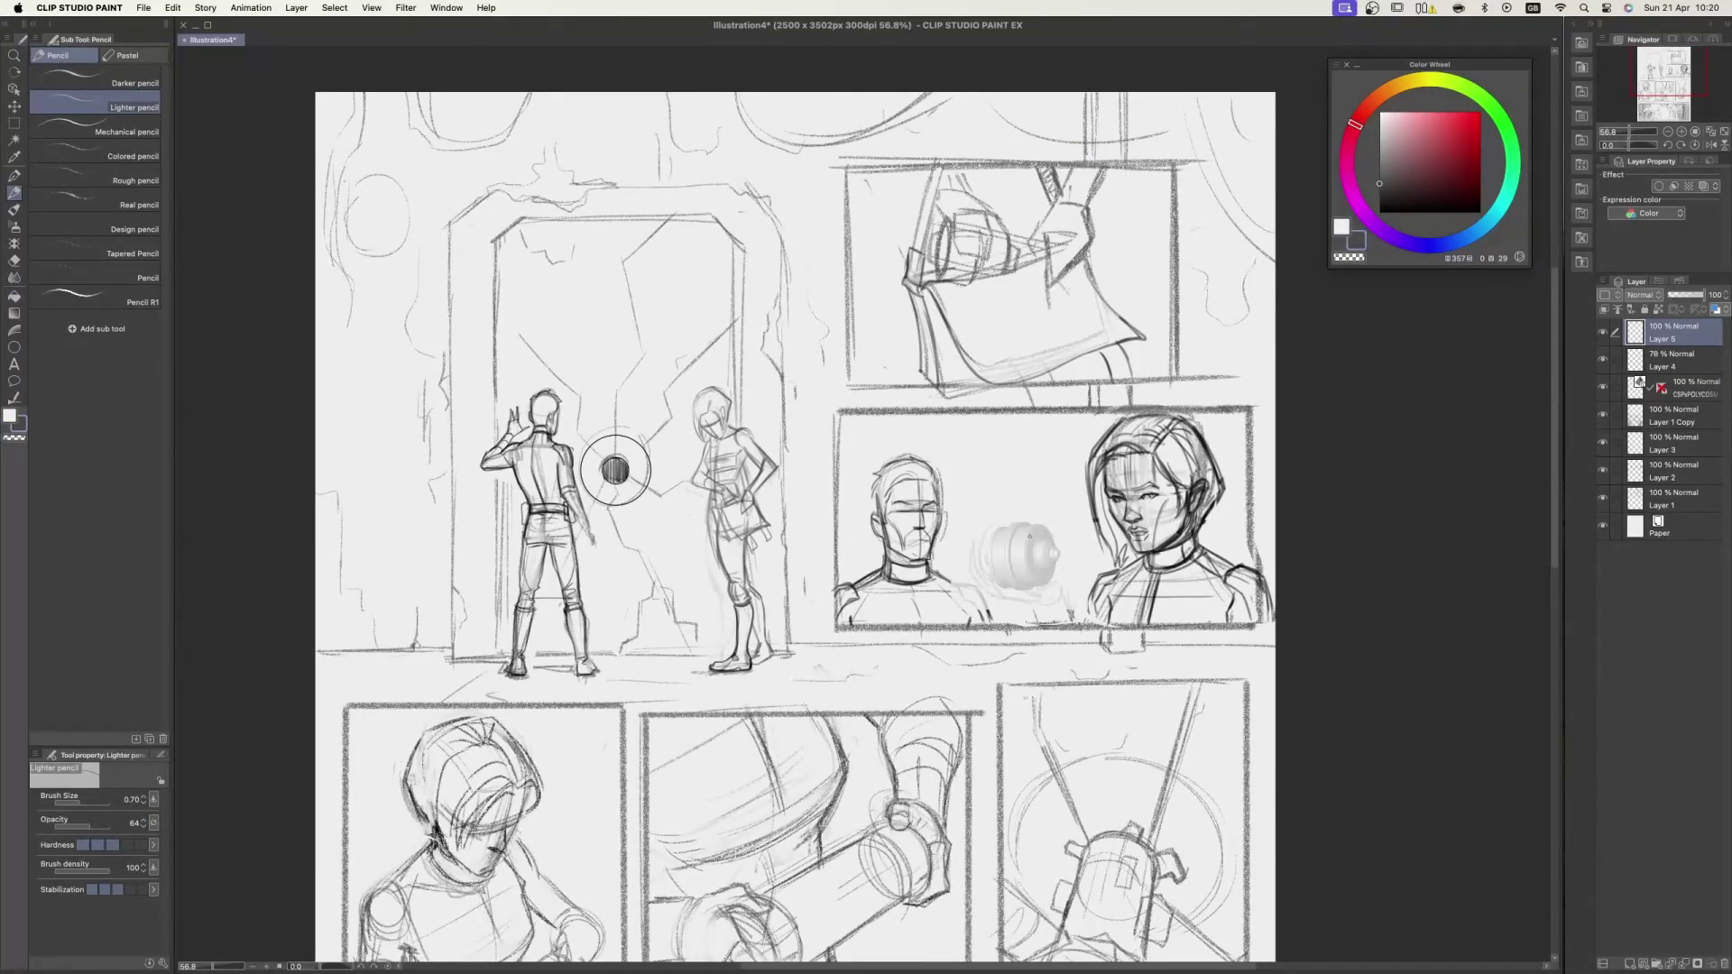
{"action": "scroll", "coordinate": [615, 470], "scroll_direction": "up", "scroll_amount": 2}
{"action": "key", "text": "bracketright"}
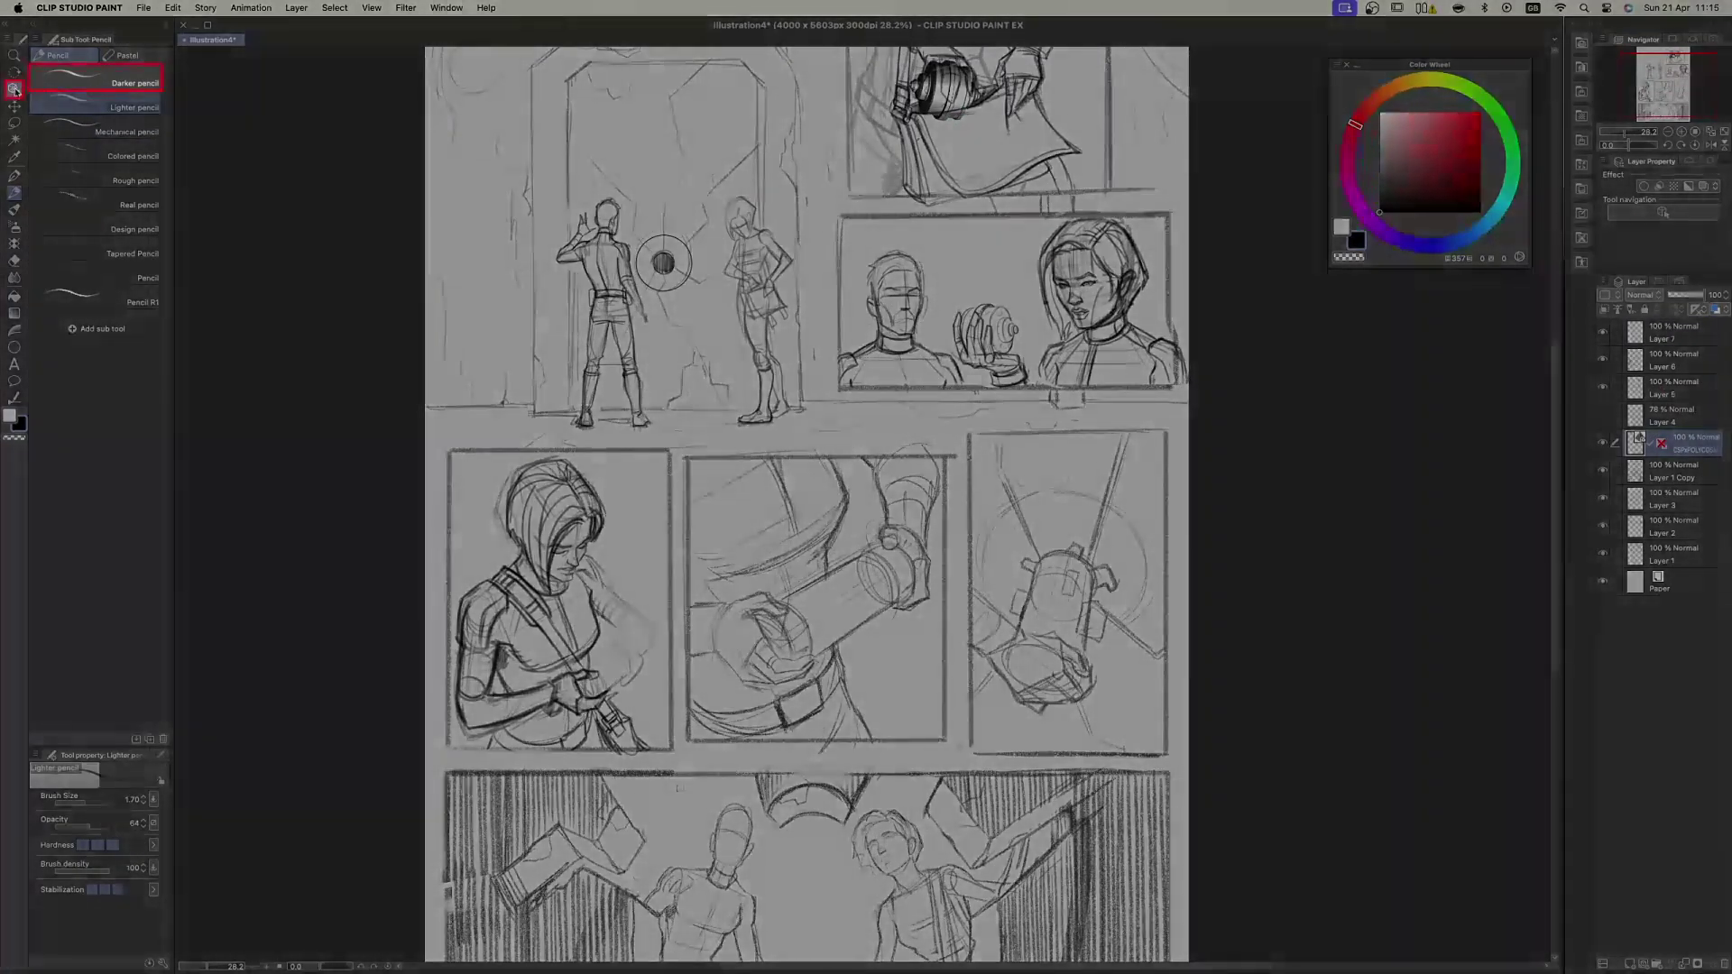
- Move the 3D device from the bag panel to the lower part of the close-up hands panel and redirect its light source
{"action": "left_click", "coordinate": [15, 90]}
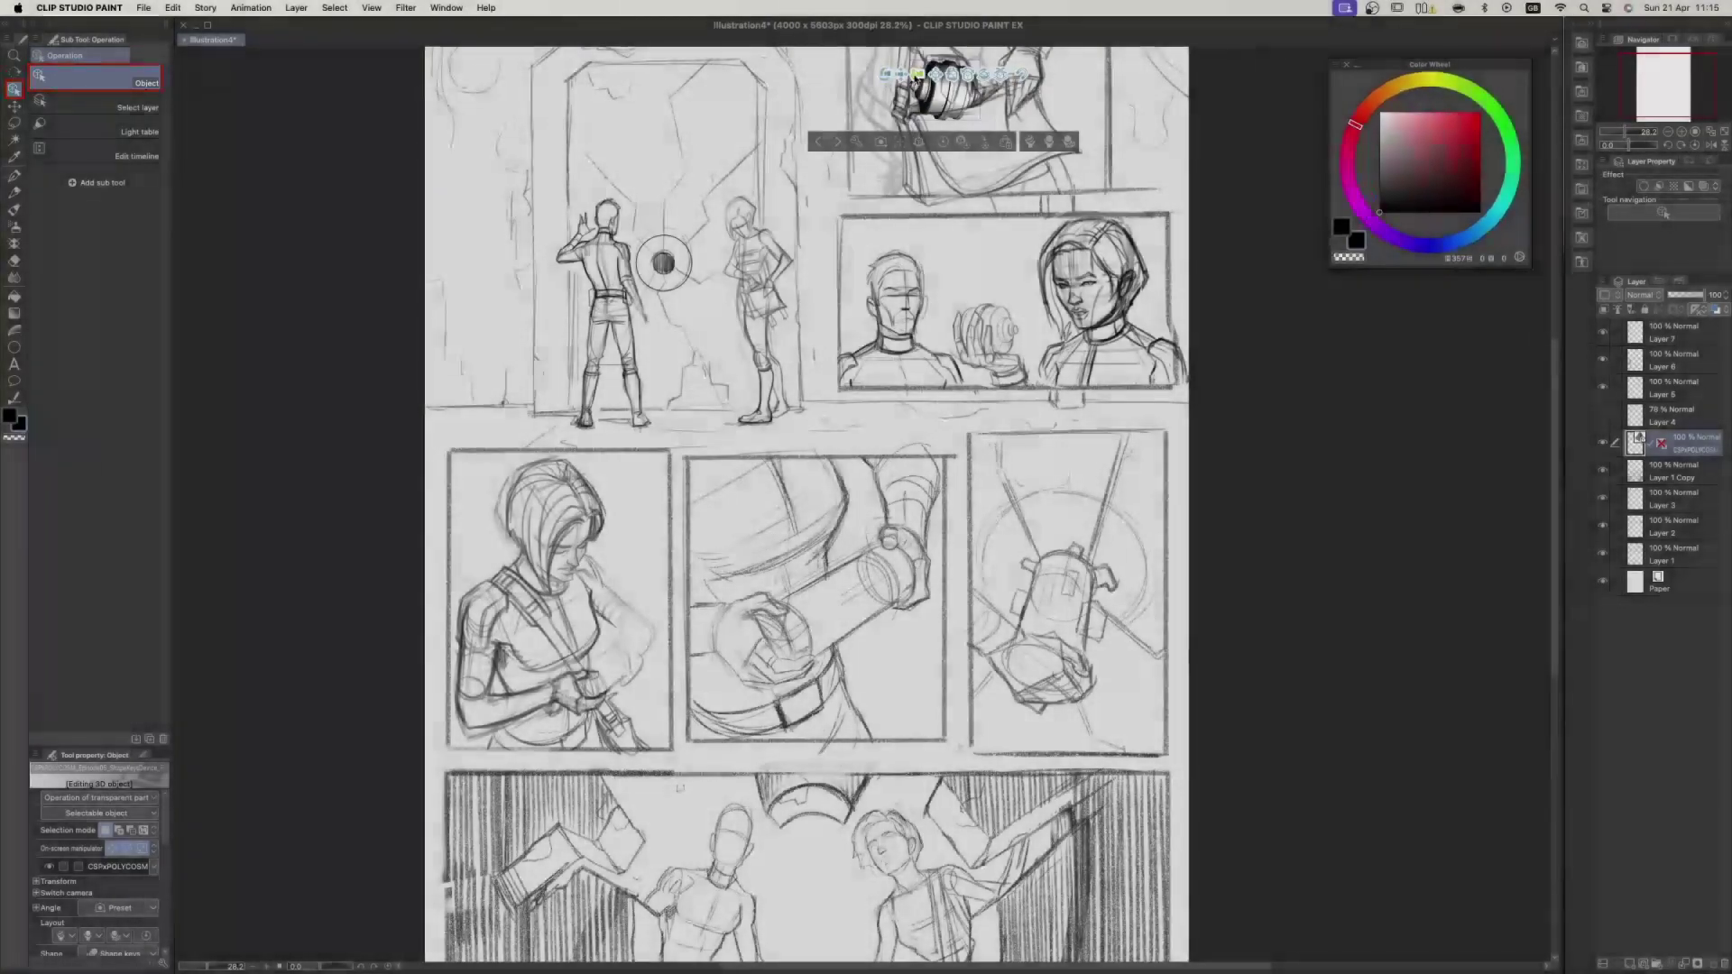
{"action": "left_click_drag", "start_coordinate": [955, 81], "coordinate": [647, 666]}
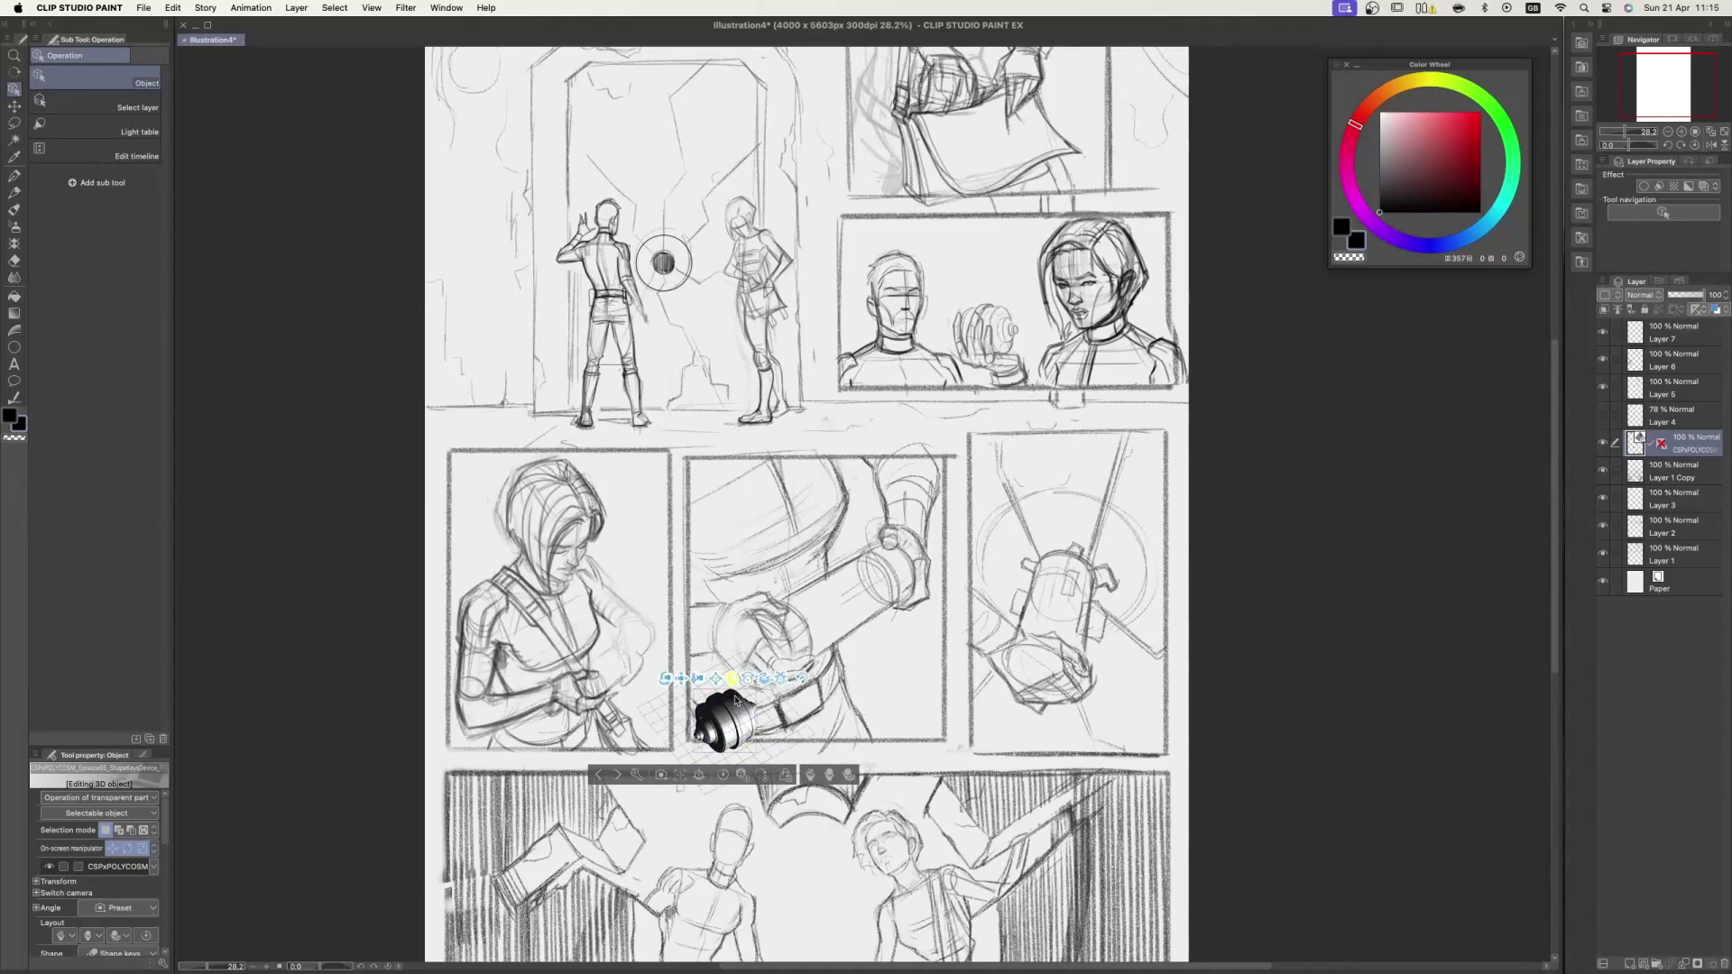
{"action": "scroll", "coordinate": [652, 735], "scroll_direction": "down", "scroll_amount": 2}
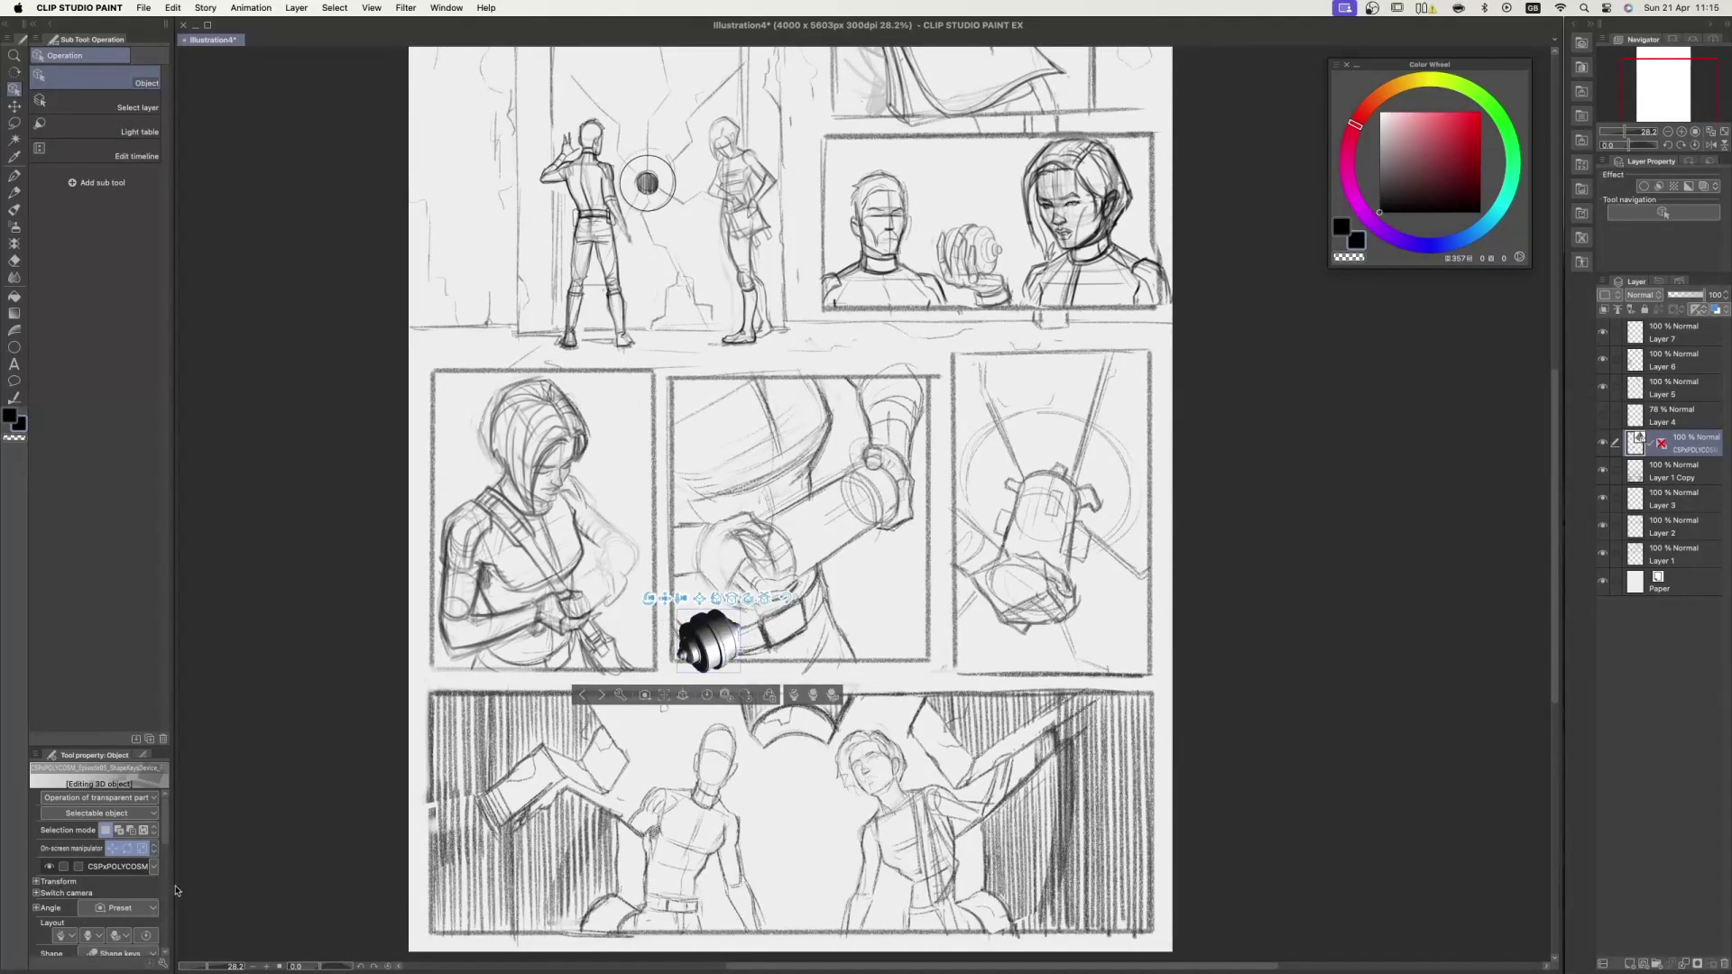
{"action": "scroll", "coordinate": [108, 880], "scroll_direction": "down", "scroll_amount": 3}
{"action": "left_click_drag", "start_coordinate": [110, 893], "coordinate": [72, 859]}
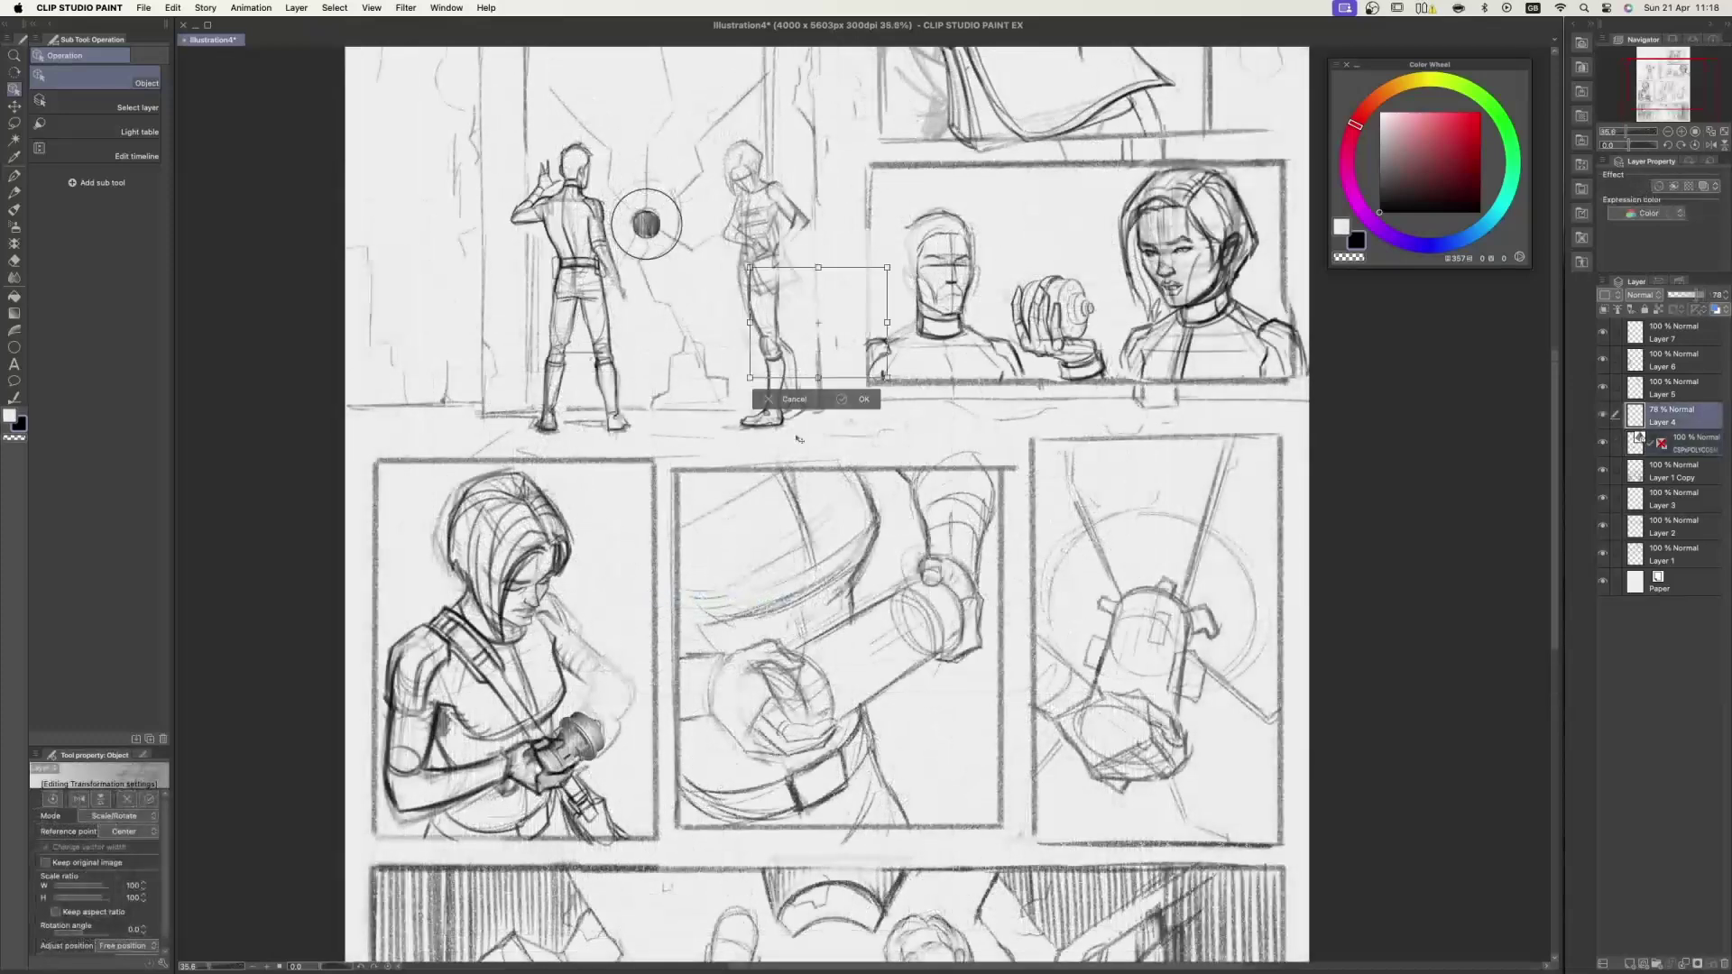
- Move Layer 4's translucent patch over the device in the woman's hands with a transform
{"action": "left_click_drag", "start_coordinate": [797, 439], "coordinate": [550, 850]}
{"action": "left_click", "coordinate": [618, 816]}
{"action": "scroll", "coordinate": [645, 703], "scroll_direction": "down", "scroll_amount": 2}
{"action": "scroll", "coordinate": [646, 662], "scroll_direction": "up", "scroll_amount": 2}
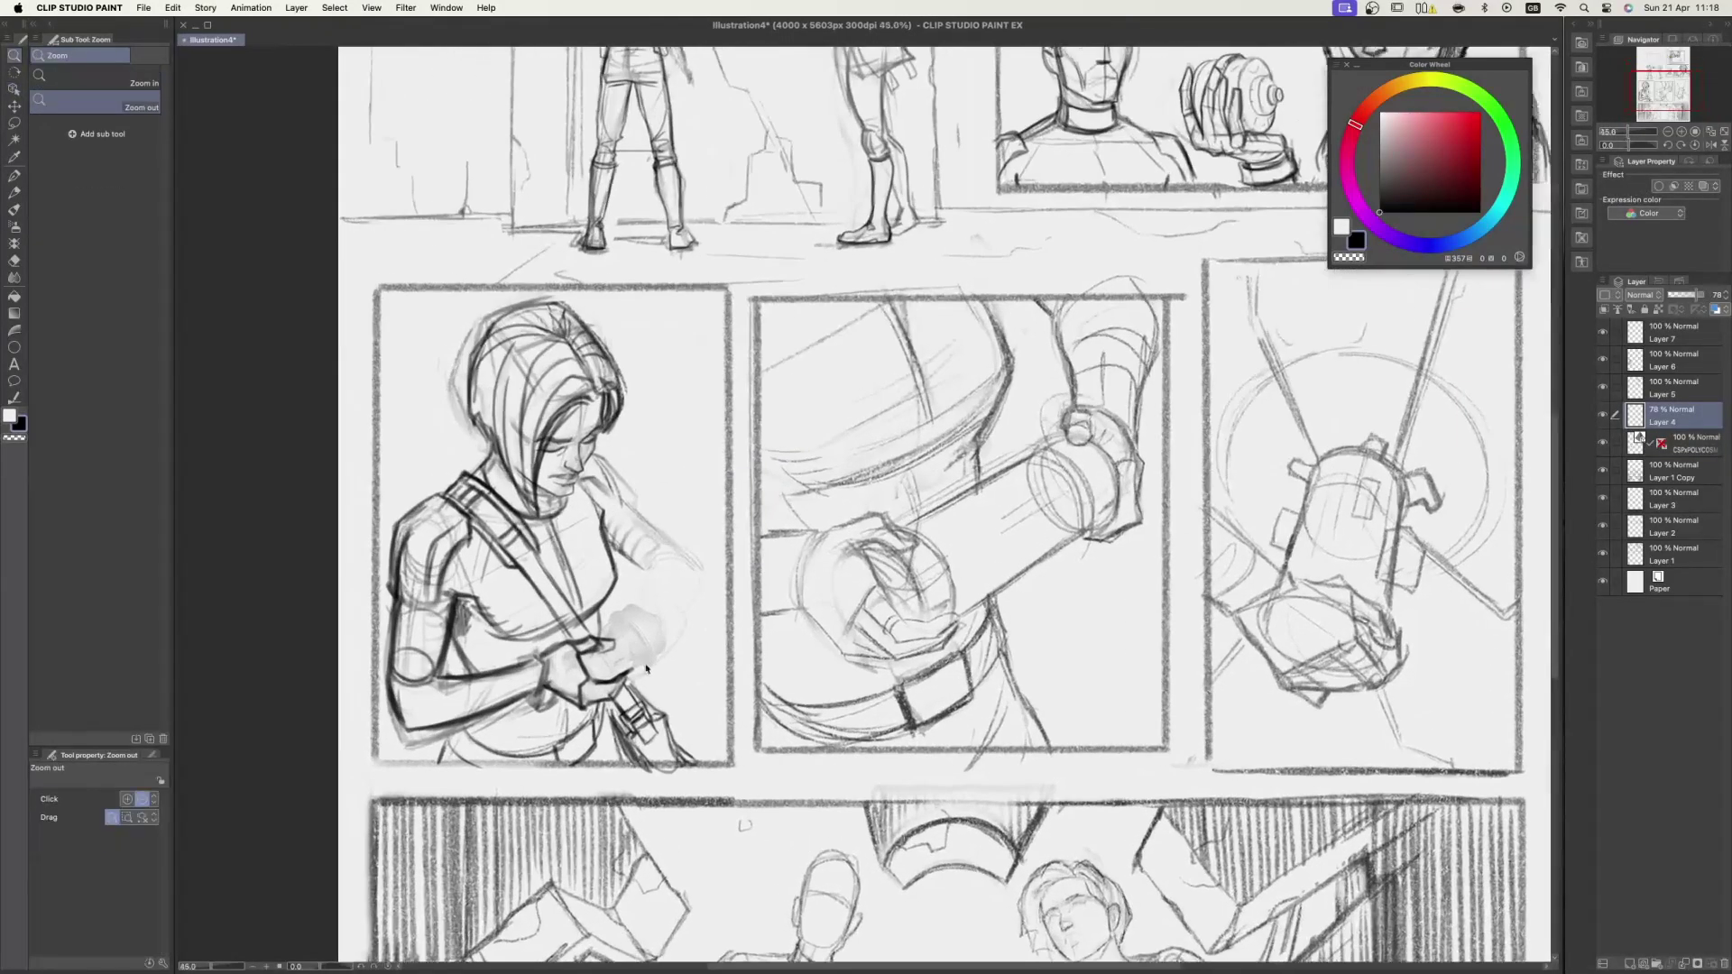
- Make Layer 6 active and get the Lighter pencil and eraser ready for redrawing the woman's hands
{"action": "left_click_drag", "start_coordinate": [647, 662], "coordinate": [639, 685]}
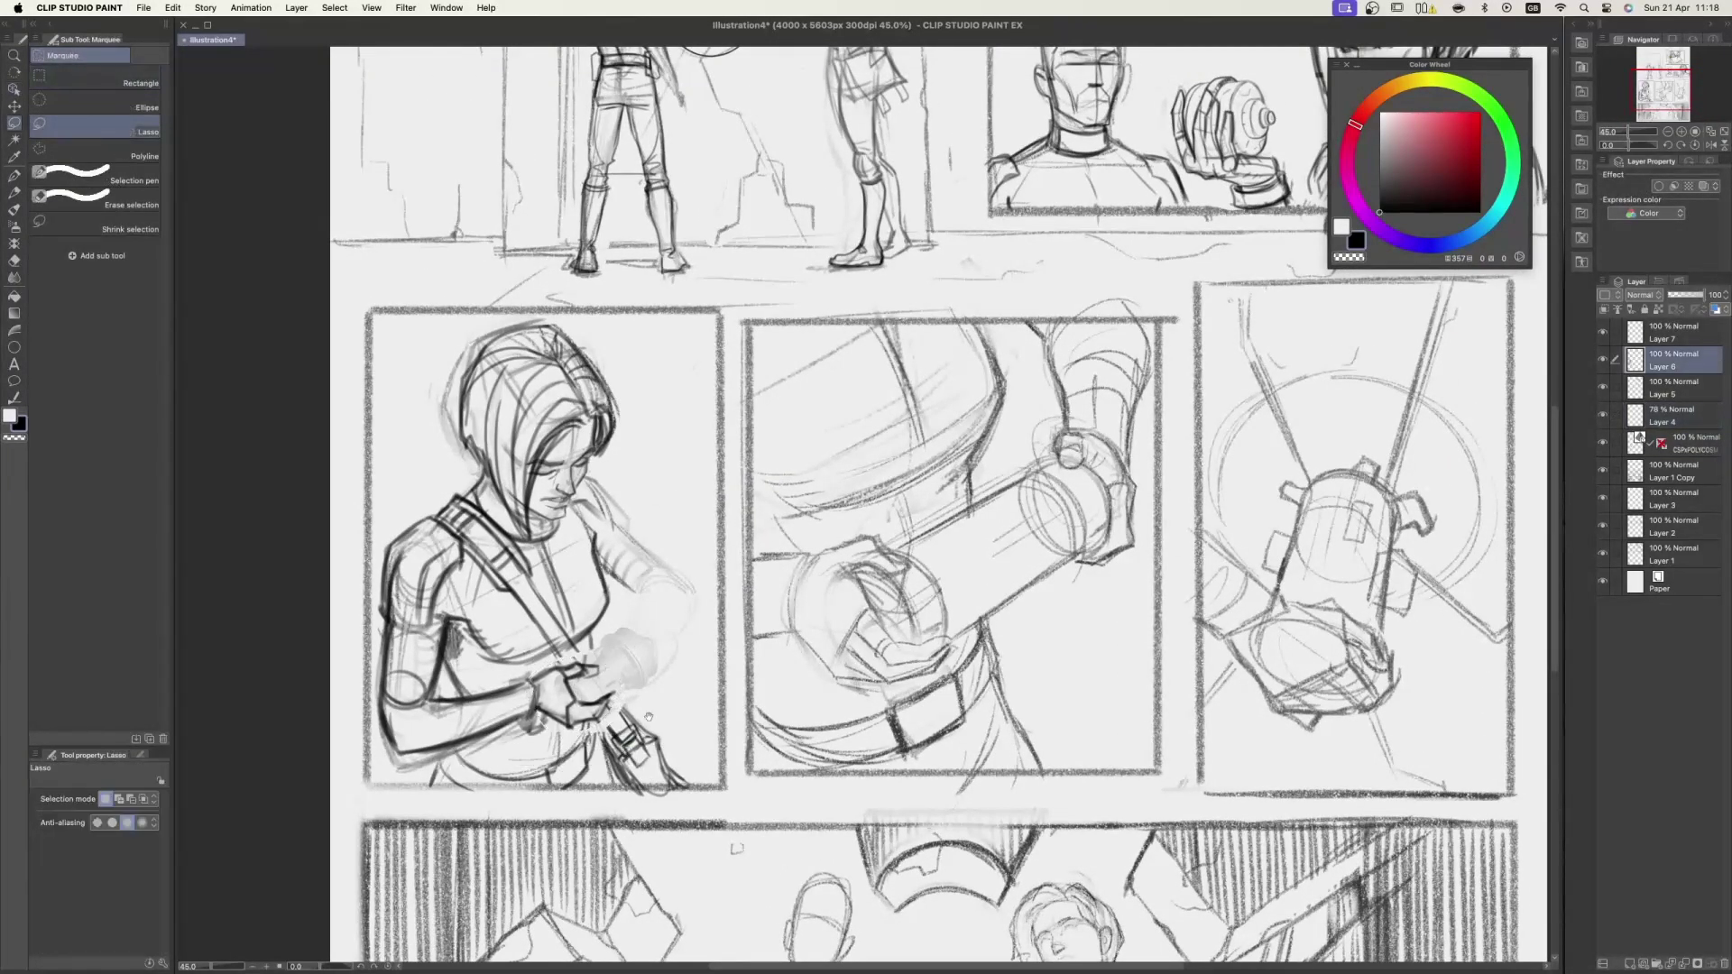
{"action": "left_click_drag", "start_coordinate": [648, 717], "coordinate": [648, 702]}
{"action": "key", "text": "alt+bracketright"}
{"action": "key", "text": "p"}
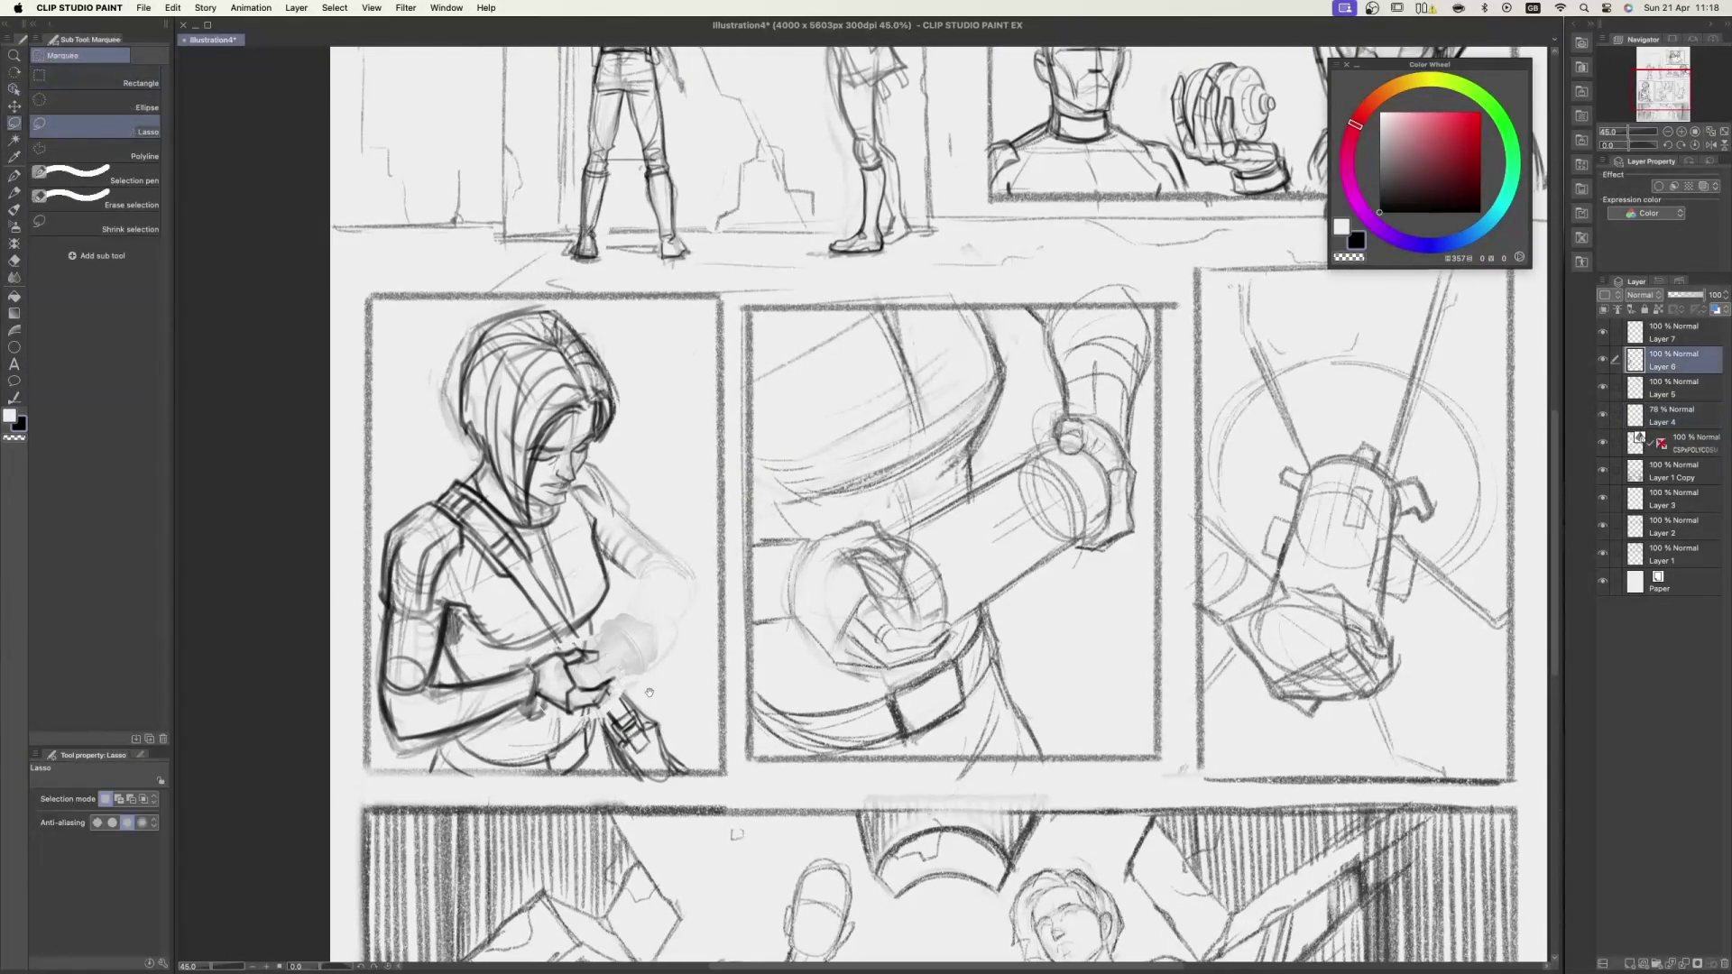
{"action": "key", "text": "e"}
{"action": "key", "text": "p"}
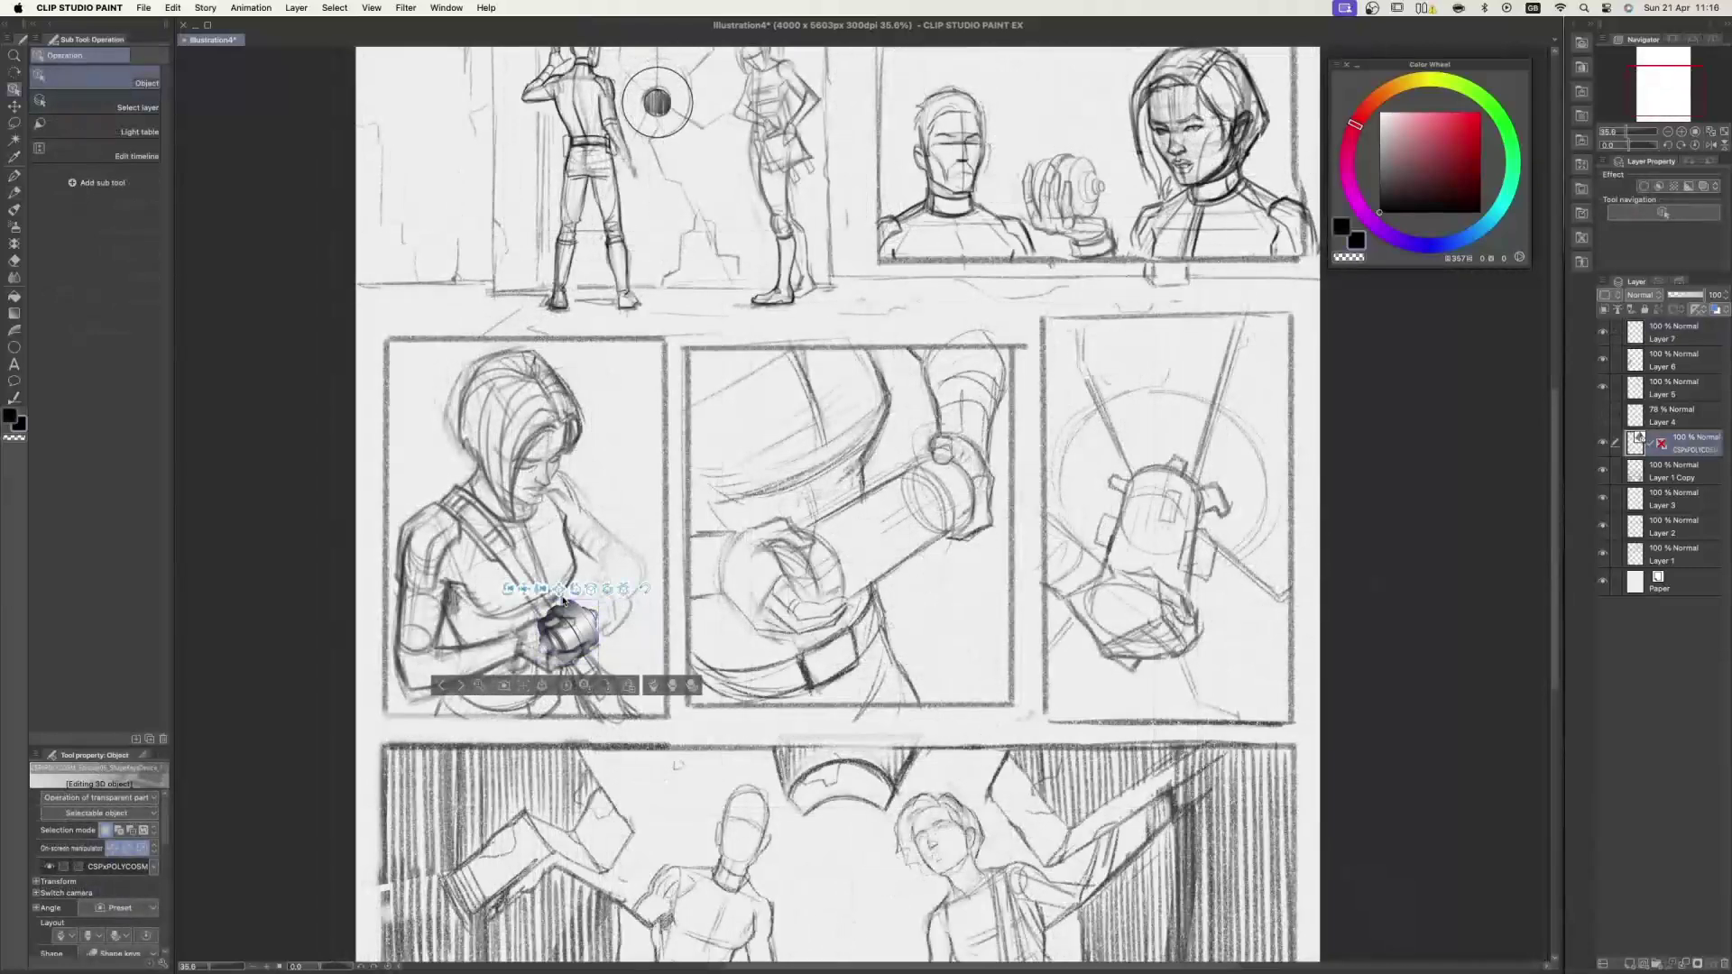
- Adjust the 3D device in the woman's hands and open it with its shape keys, setting Open_State01 to about 38
{"action": "left_click_drag", "start_coordinate": [591, 590], "coordinate": [576, 590]}
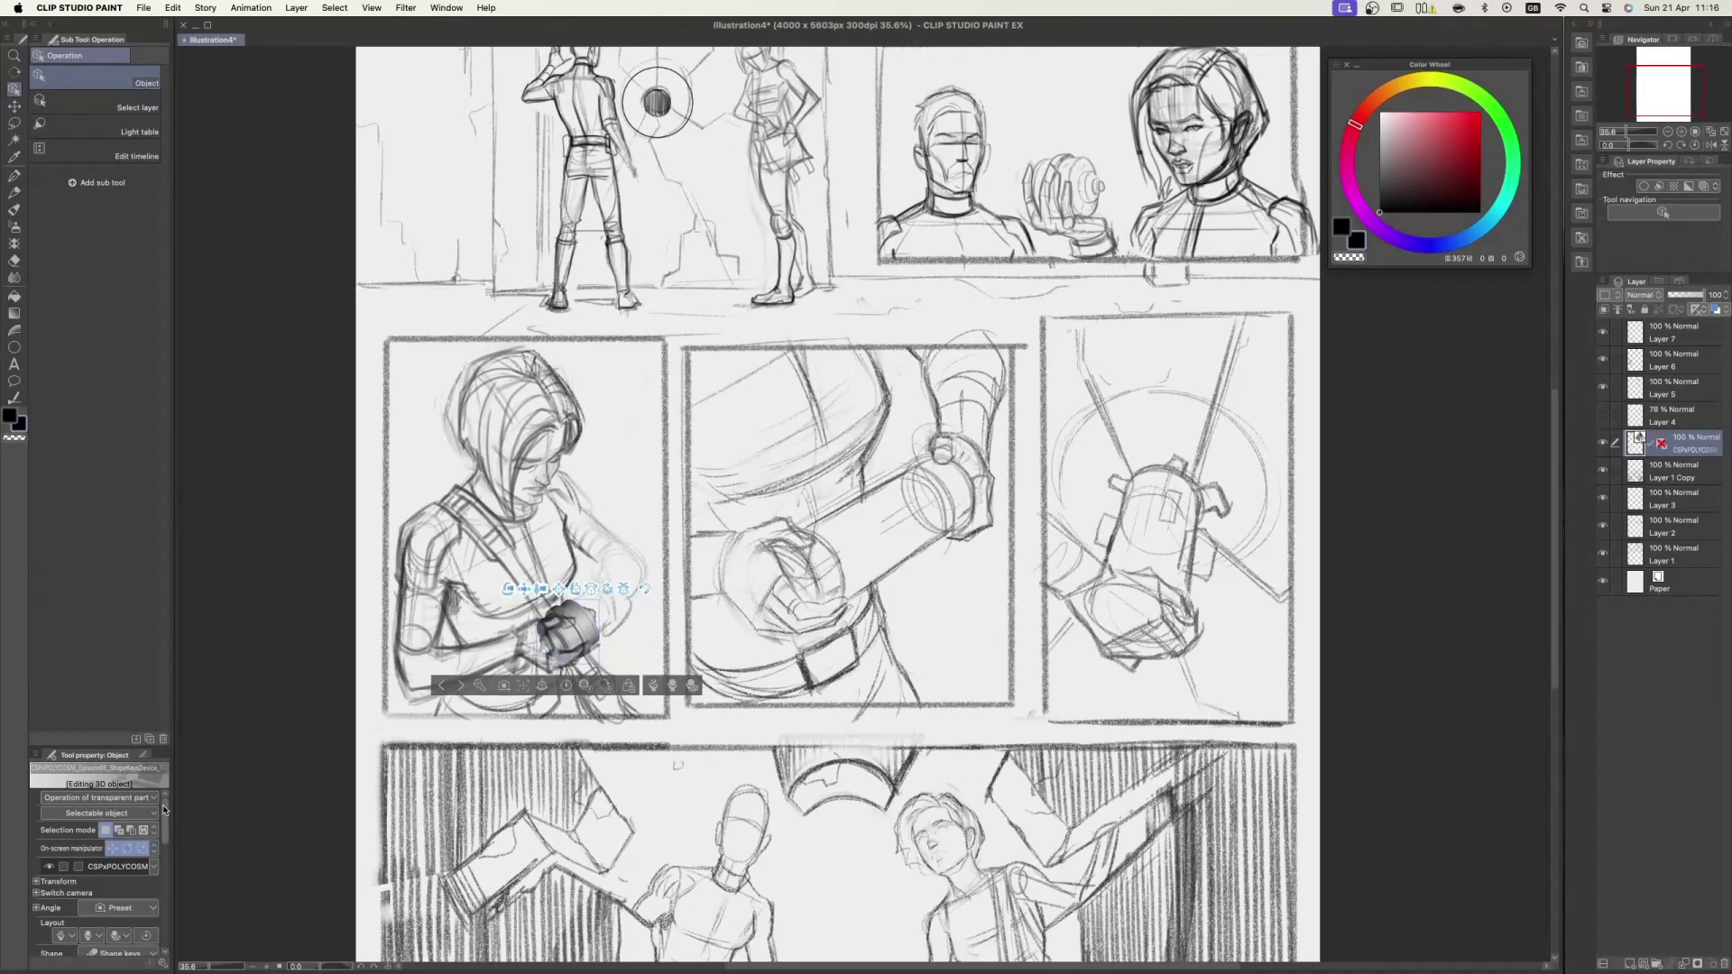
{"action": "scroll", "coordinate": [164, 834], "scroll_direction": "down", "scroll_amount": 5}
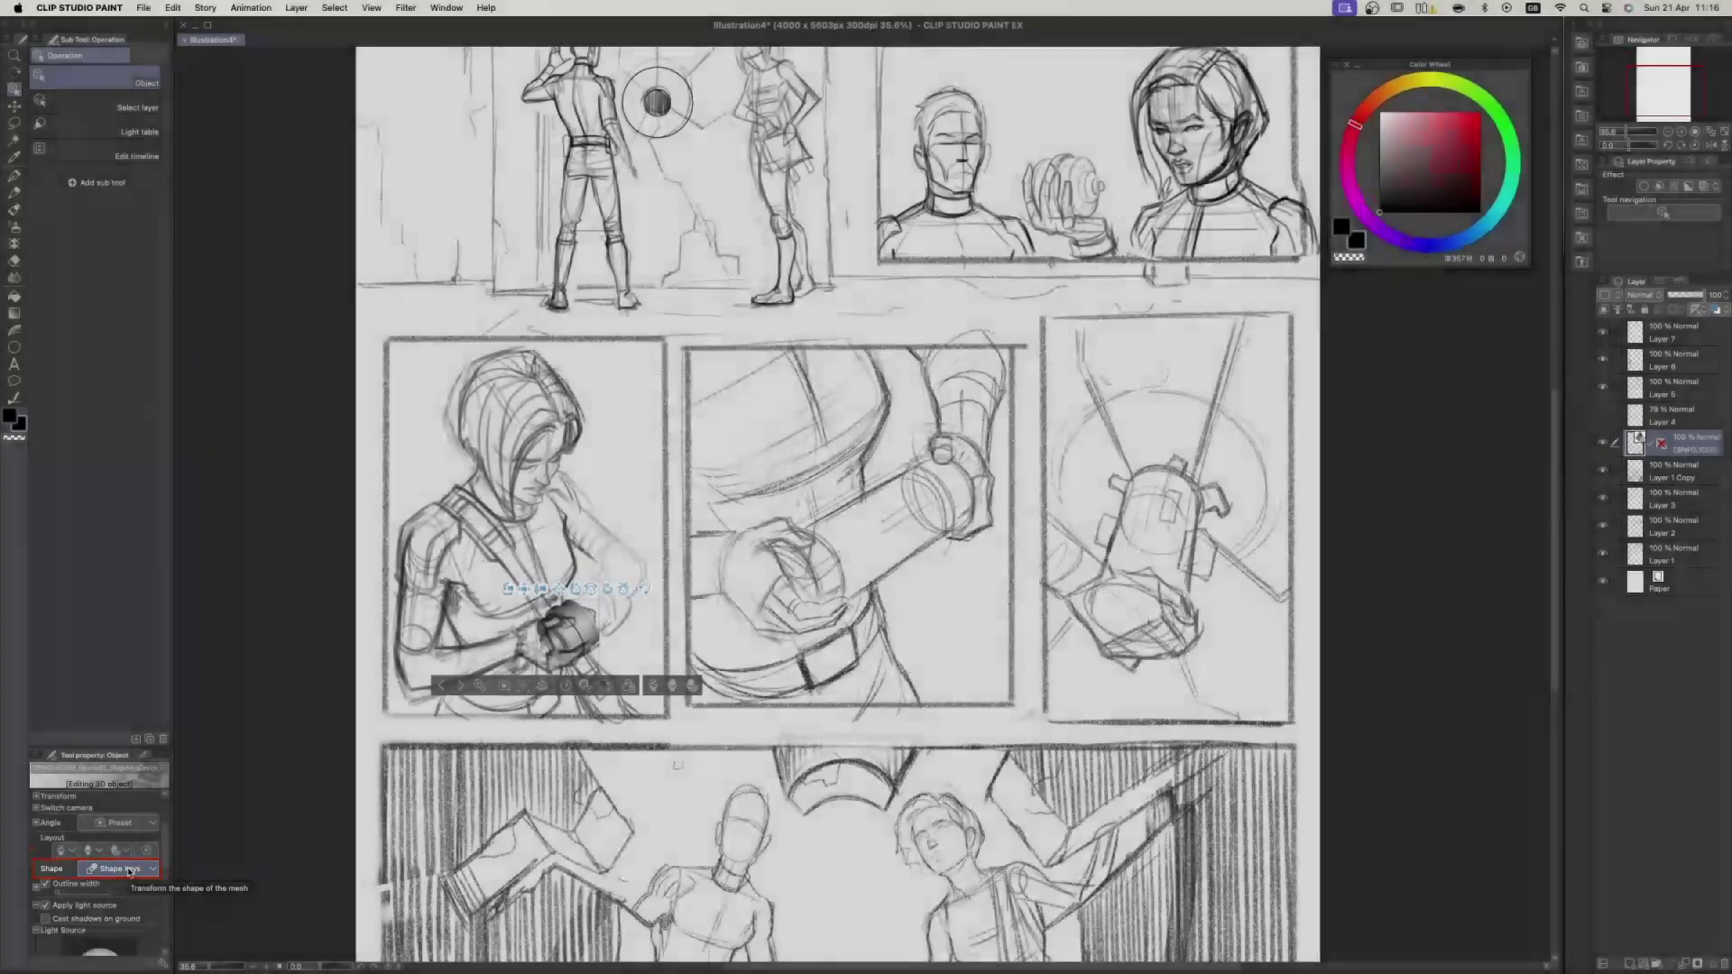
{"action": "left_click", "coordinate": [126, 868]}
{"action": "mouse_move", "coordinate": [108, 791]}
{"action": "left_mouse_down"}
{"action": "mouse_move", "coordinate": [150, 792]}
{"action": "mouse_move", "coordinate": [97, 790]}
{"action": "mouse_move", "coordinate": [126, 816]}
{"action": "left_mouse_up"}
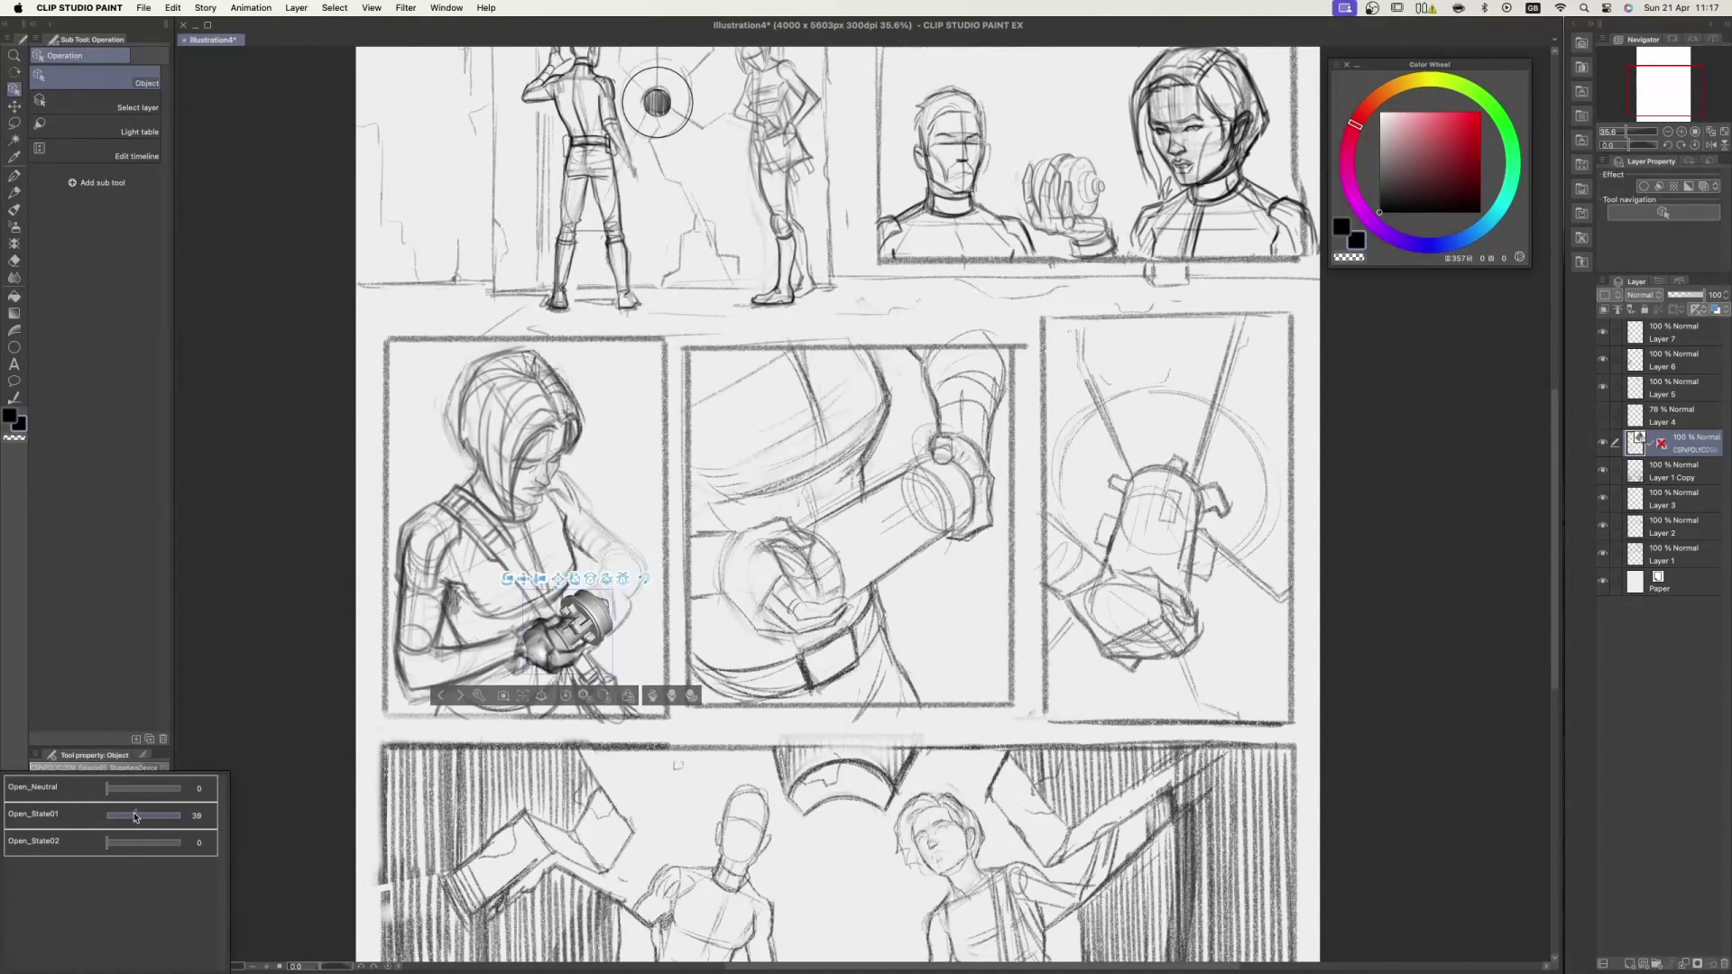
{"action": "left_click_drag", "start_coordinate": [114, 794], "coordinate": [146, 801]}
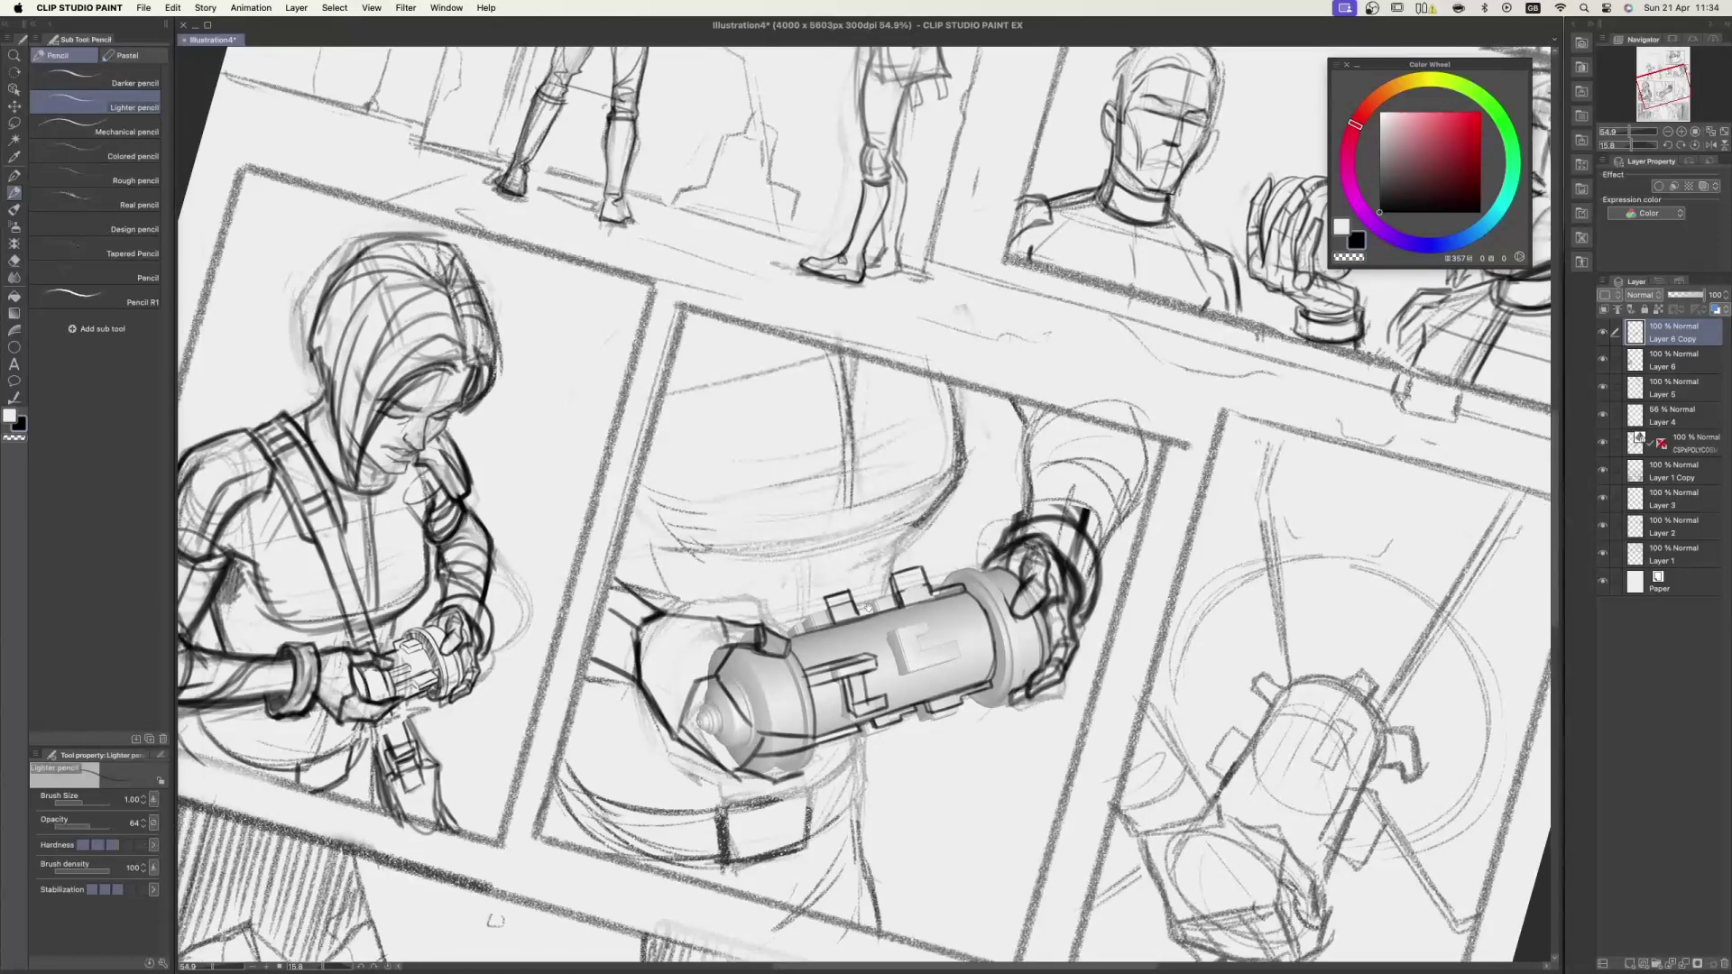
- Pencil over the opened device and refine the hands gripping it in the close-up hands panel
{"action": "left_click_drag", "start_coordinate": [867, 608], "coordinate": [833, 543]}
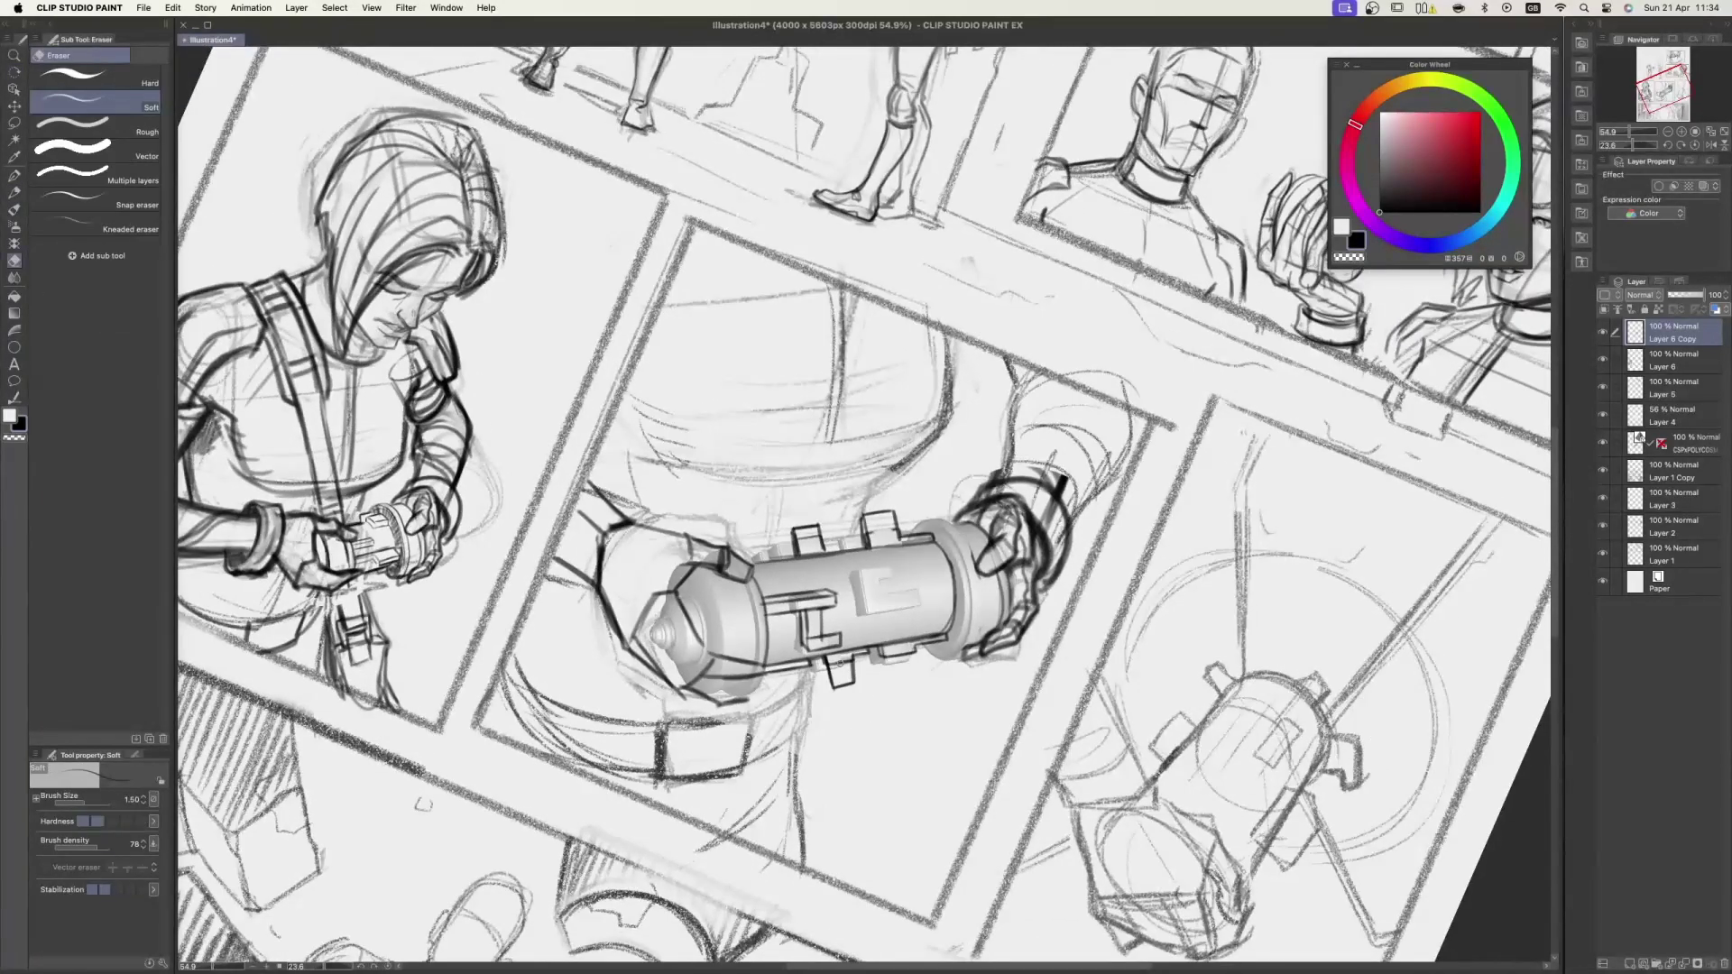
{"action": "mouse_move", "coordinate": [781, 572]}
{"action": "left_mouse_down"}
{"action": "mouse_move", "coordinate": [826, 589]}
{"action": "mouse_move", "coordinate": [790, 561]}
{"action": "left_mouse_up"}
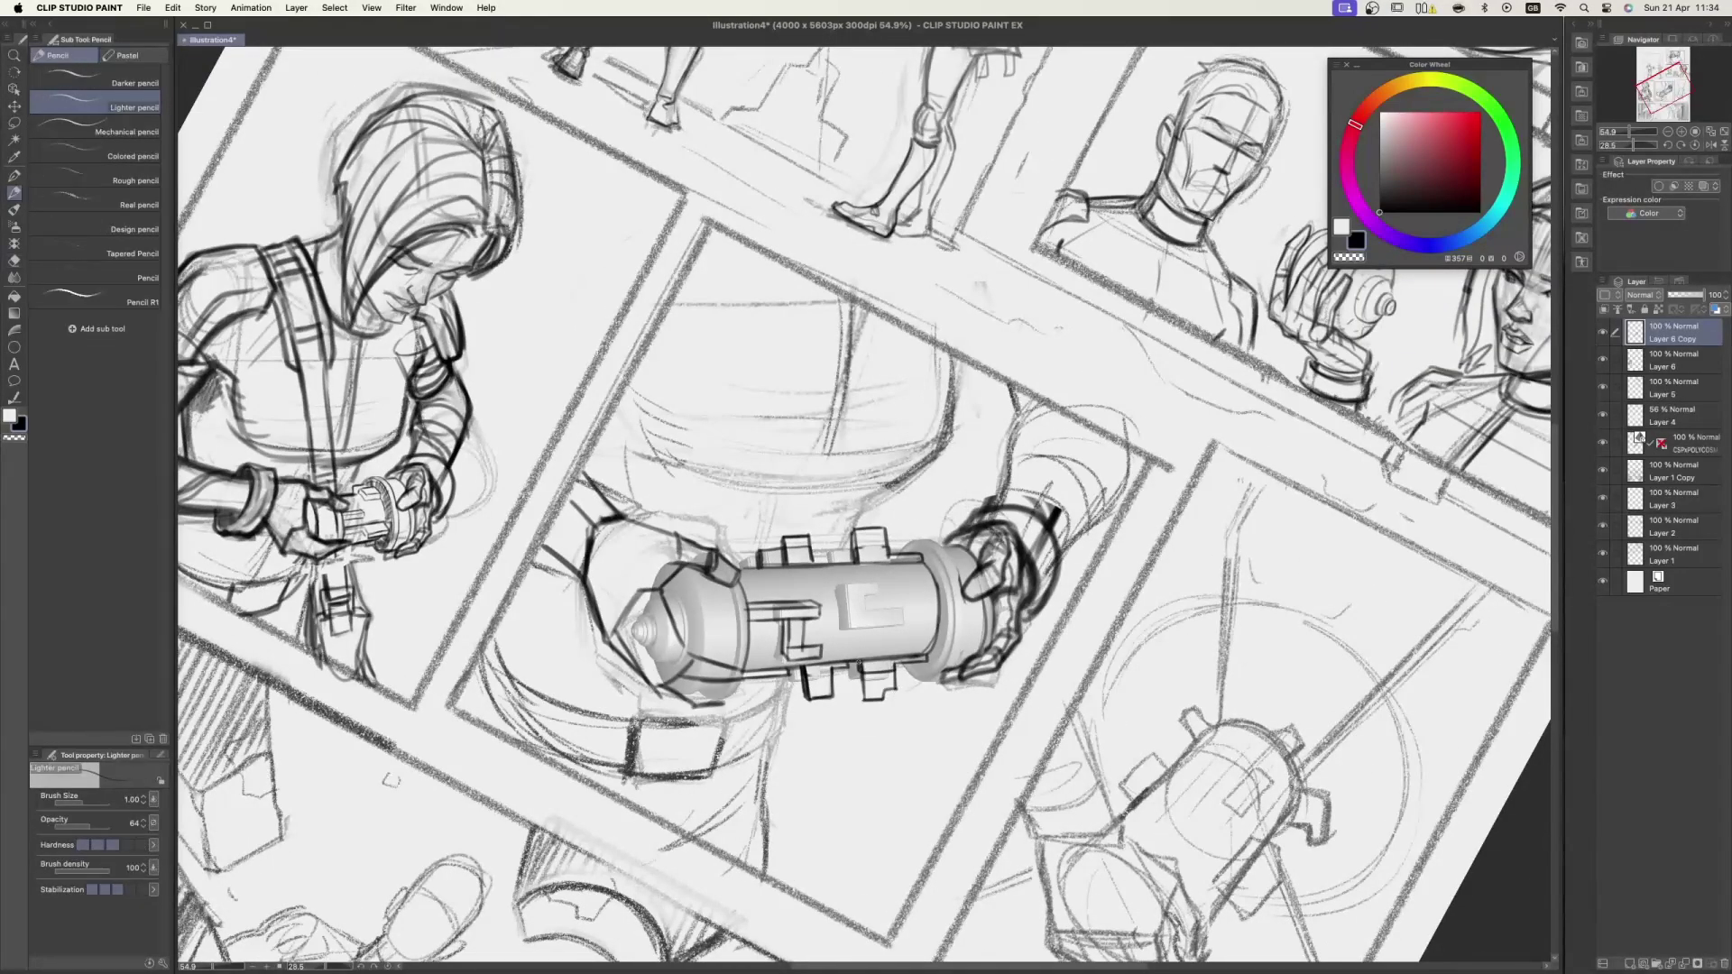
{"action": "scroll", "coordinate": [884, 691], "scroll_direction": "down", "scroll_amount": 6}
{"action": "scroll", "coordinate": [869, 687], "scroll_direction": "up", "scroll_amount": 4}
{"action": "left_click_drag", "start_coordinate": [870, 687], "coordinate": [775, 664]}
{"action": "left_click_drag", "start_coordinate": [753, 609], "coordinate": [752, 647]}
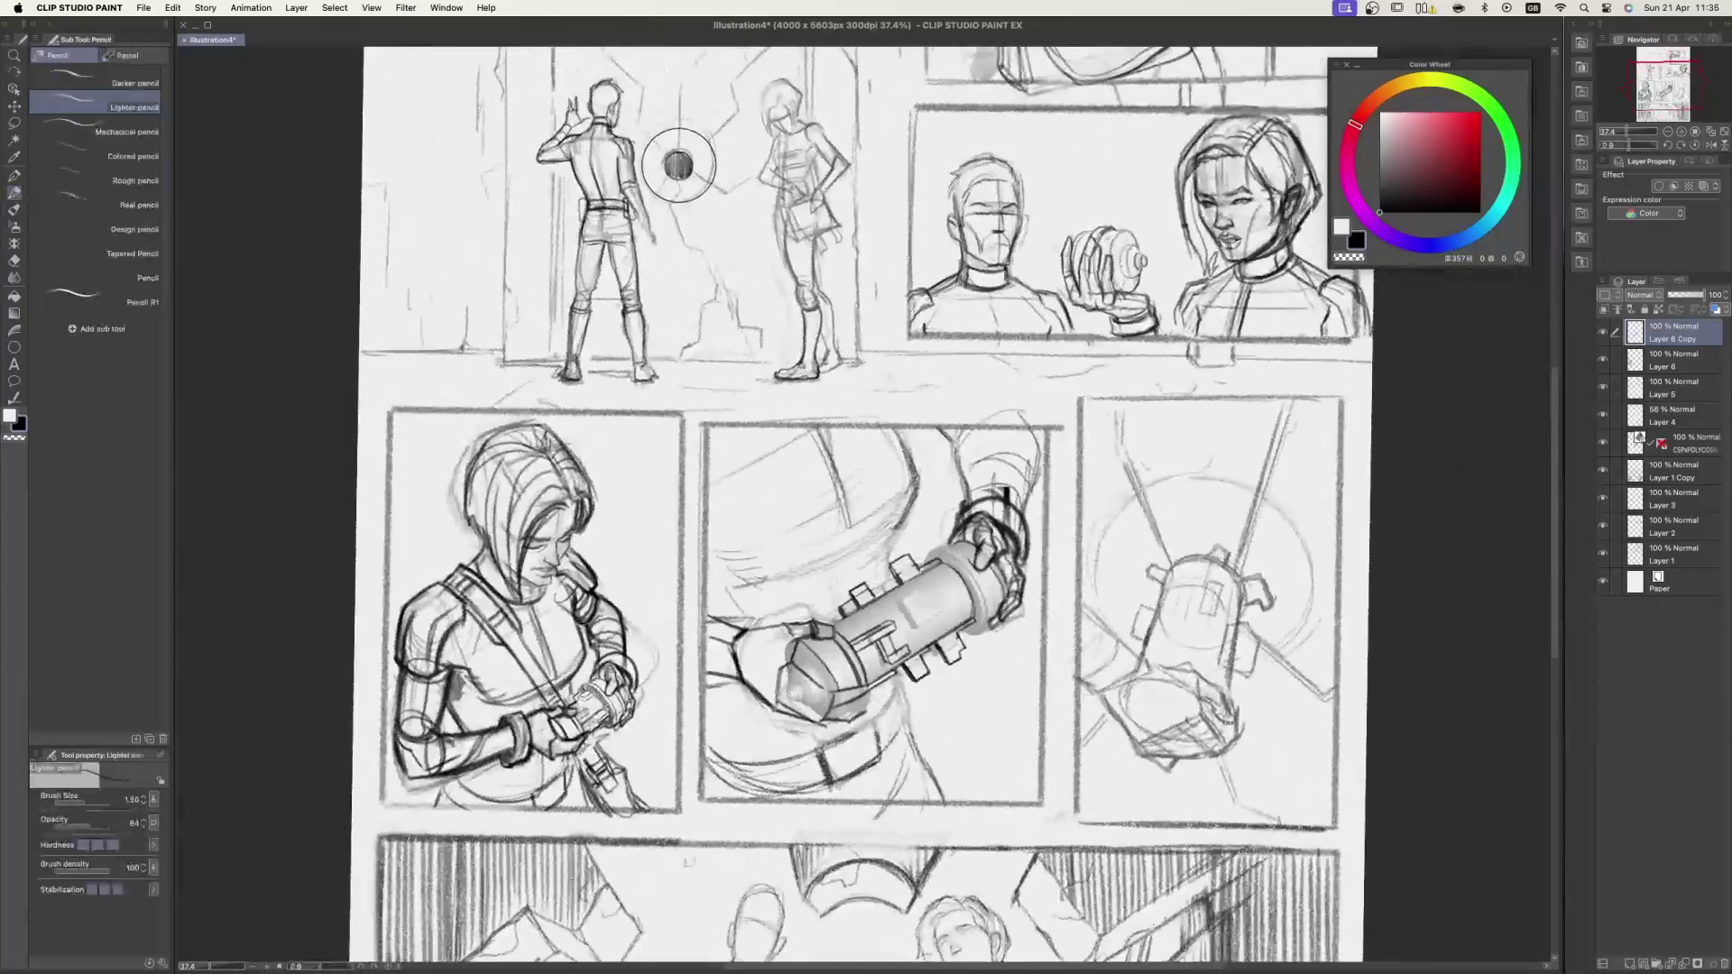
{"action": "left_click_drag", "start_coordinate": [773, 675], "coordinate": [820, 702]}
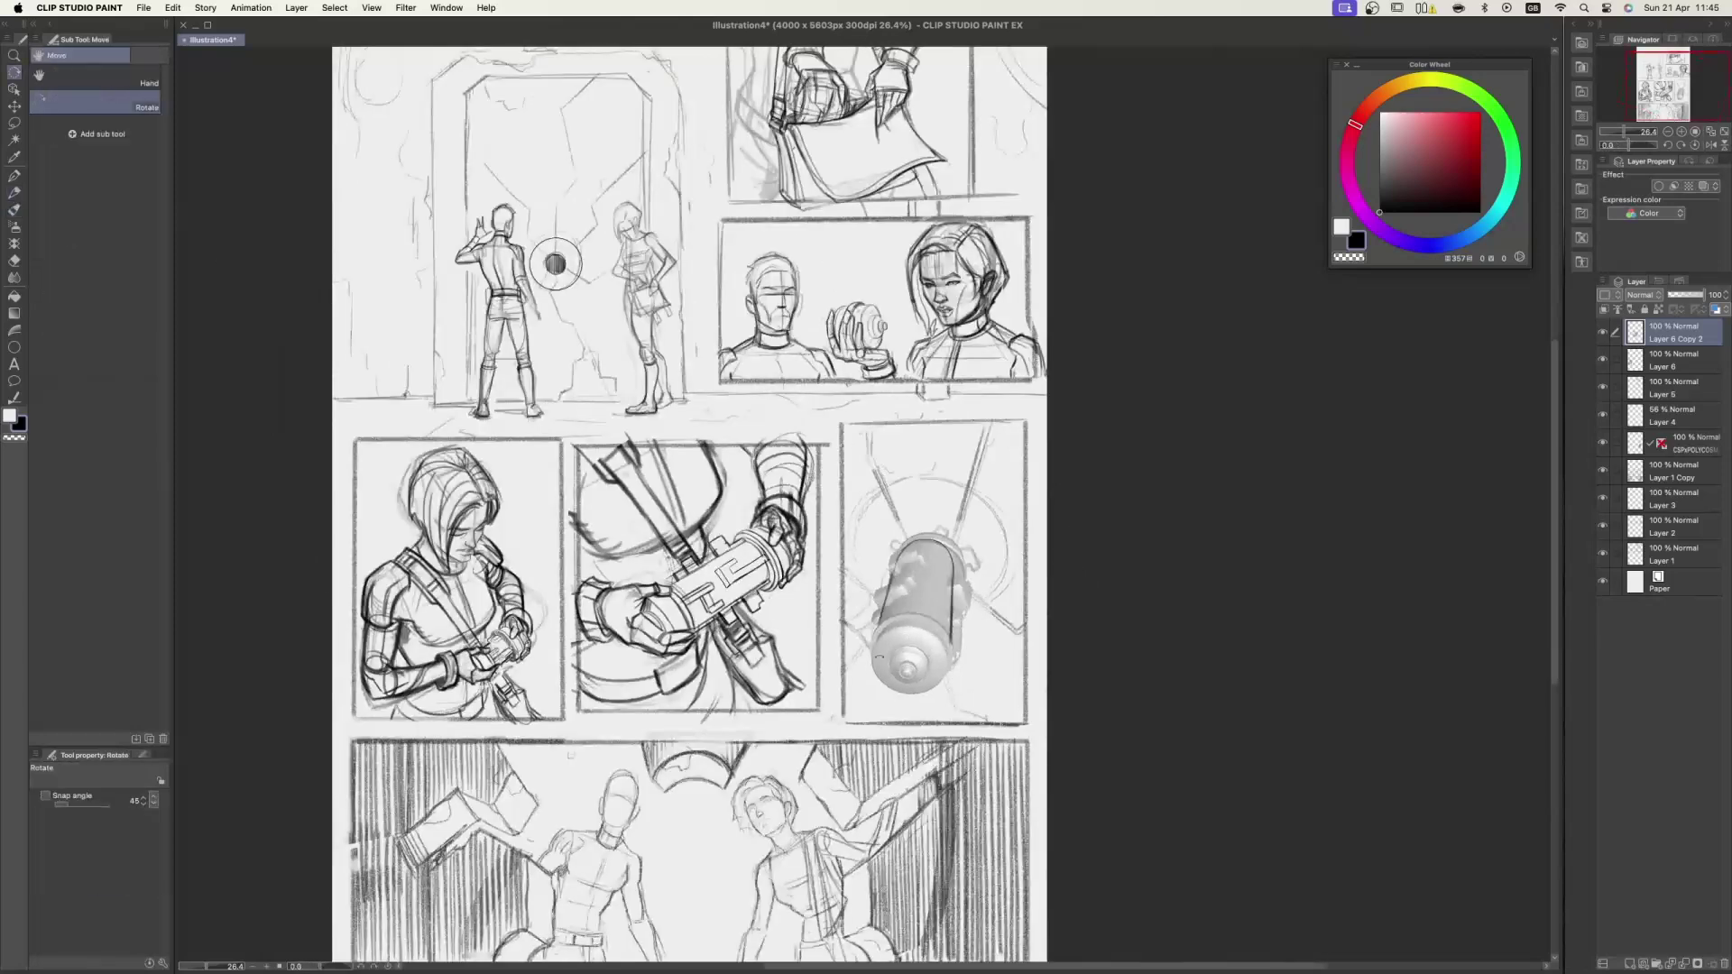
- Pencil the clamp arms that run from the 3D device up to the top of the rightmost middle-row panel
{"action": "mouse_move", "coordinate": [880, 658]}
{"action": "left_mouse_down"}
{"action": "mouse_move", "coordinate": [895, 622]}
{"action": "mouse_move", "coordinate": [880, 547]}
{"action": "mouse_move", "coordinate": [874, 570]}
{"action": "mouse_move", "coordinate": [896, 560]}
{"action": "mouse_move", "coordinate": [913, 579]}
{"action": "mouse_move", "coordinate": [896, 574]}
{"action": "left_mouse_up"}
{"action": "left_click_drag", "start_coordinate": [949, 581], "coordinate": [942, 602]}
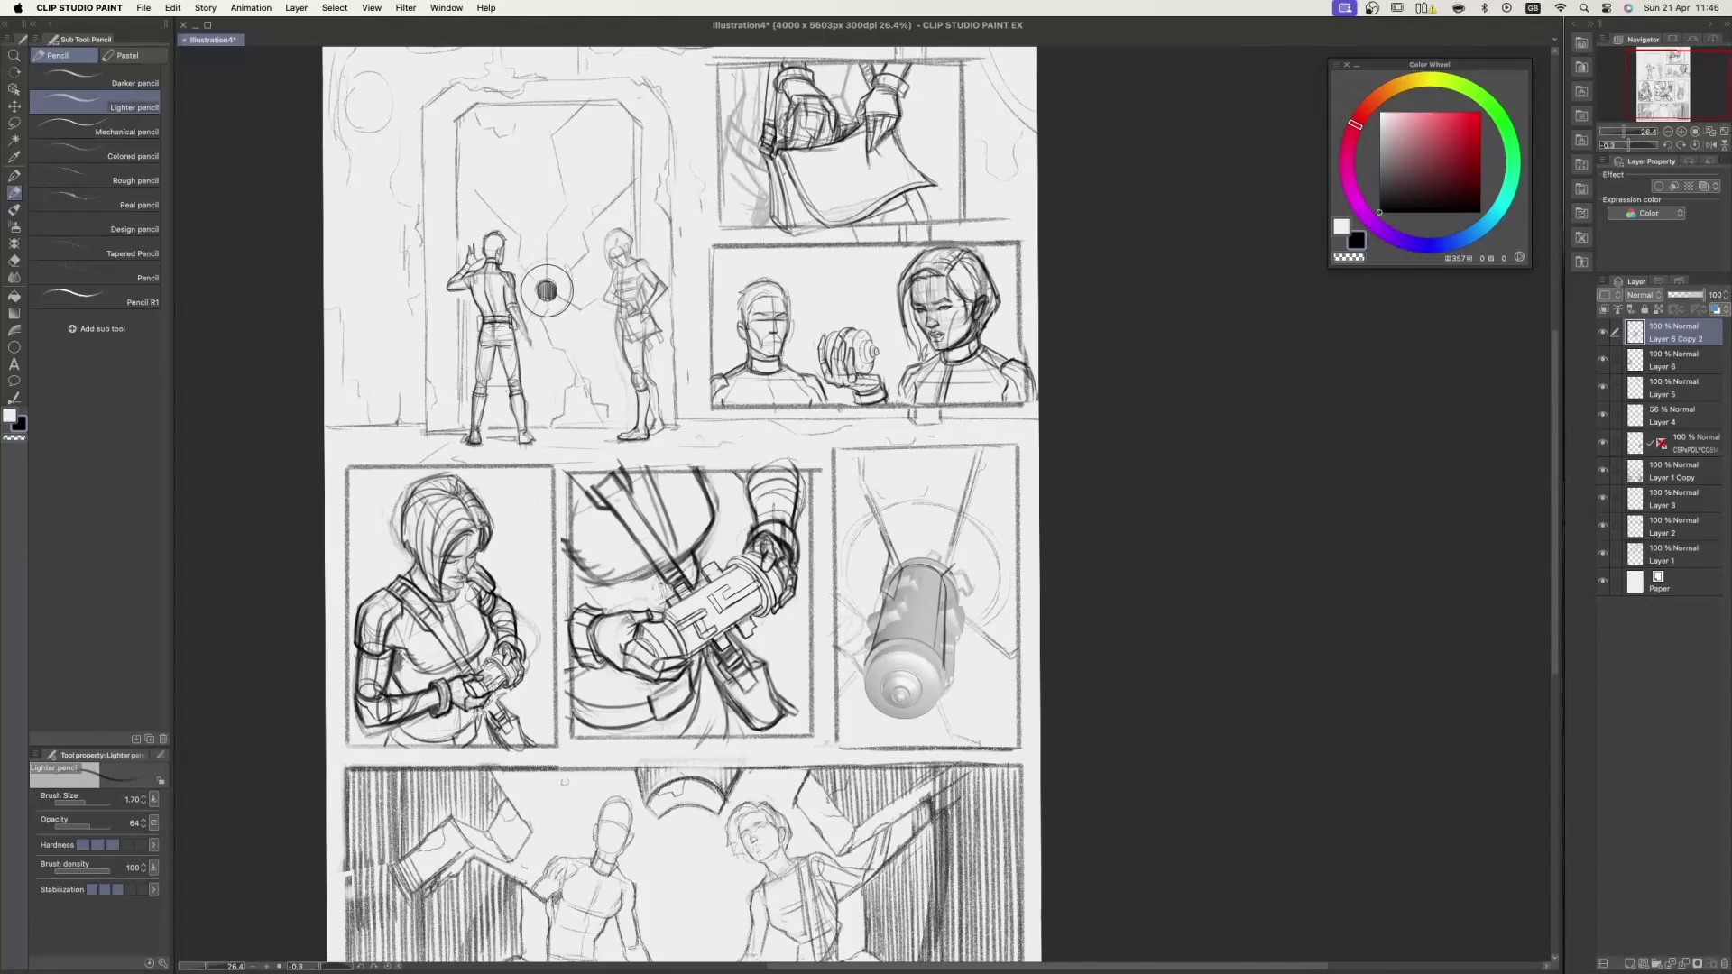
{"action": "left_click_drag", "start_coordinate": [971, 547], "coordinate": [1002, 446]}
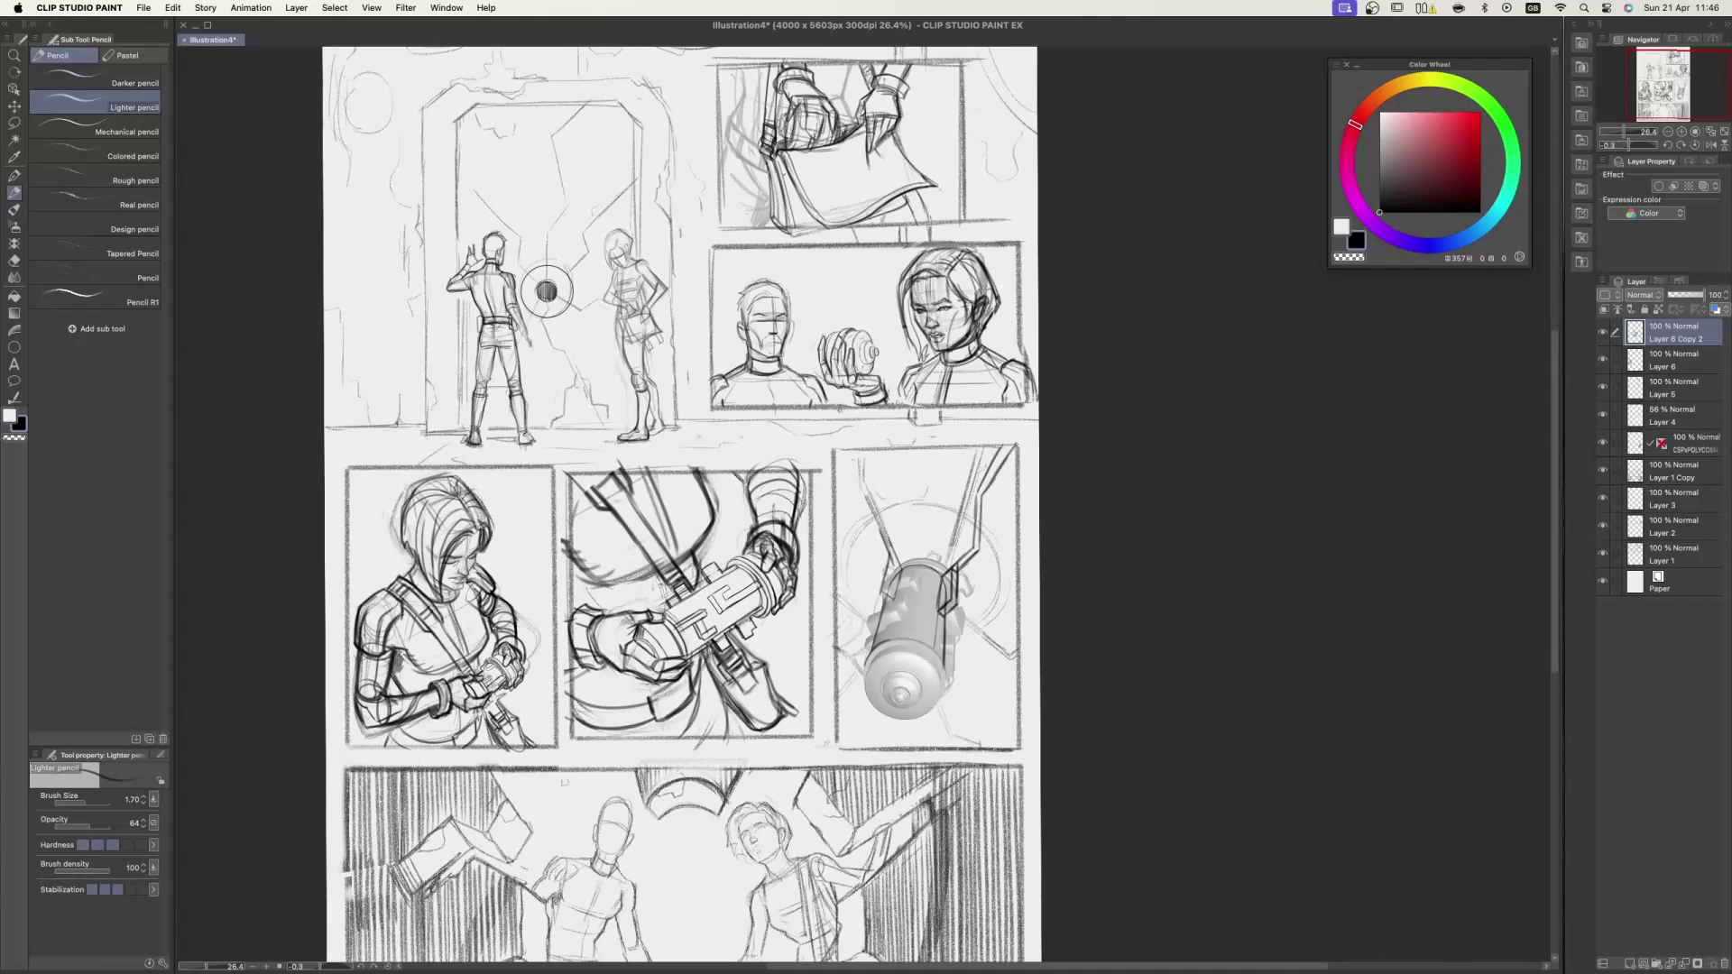
{"action": "mouse_move", "coordinate": [546, 290]}
{"action": "left_mouse_down"}
{"action": "mouse_move", "coordinate": [535, 254]}
{"action": "mouse_move", "coordinate": [820, 105]}
{"action": "left_mouse_up"}
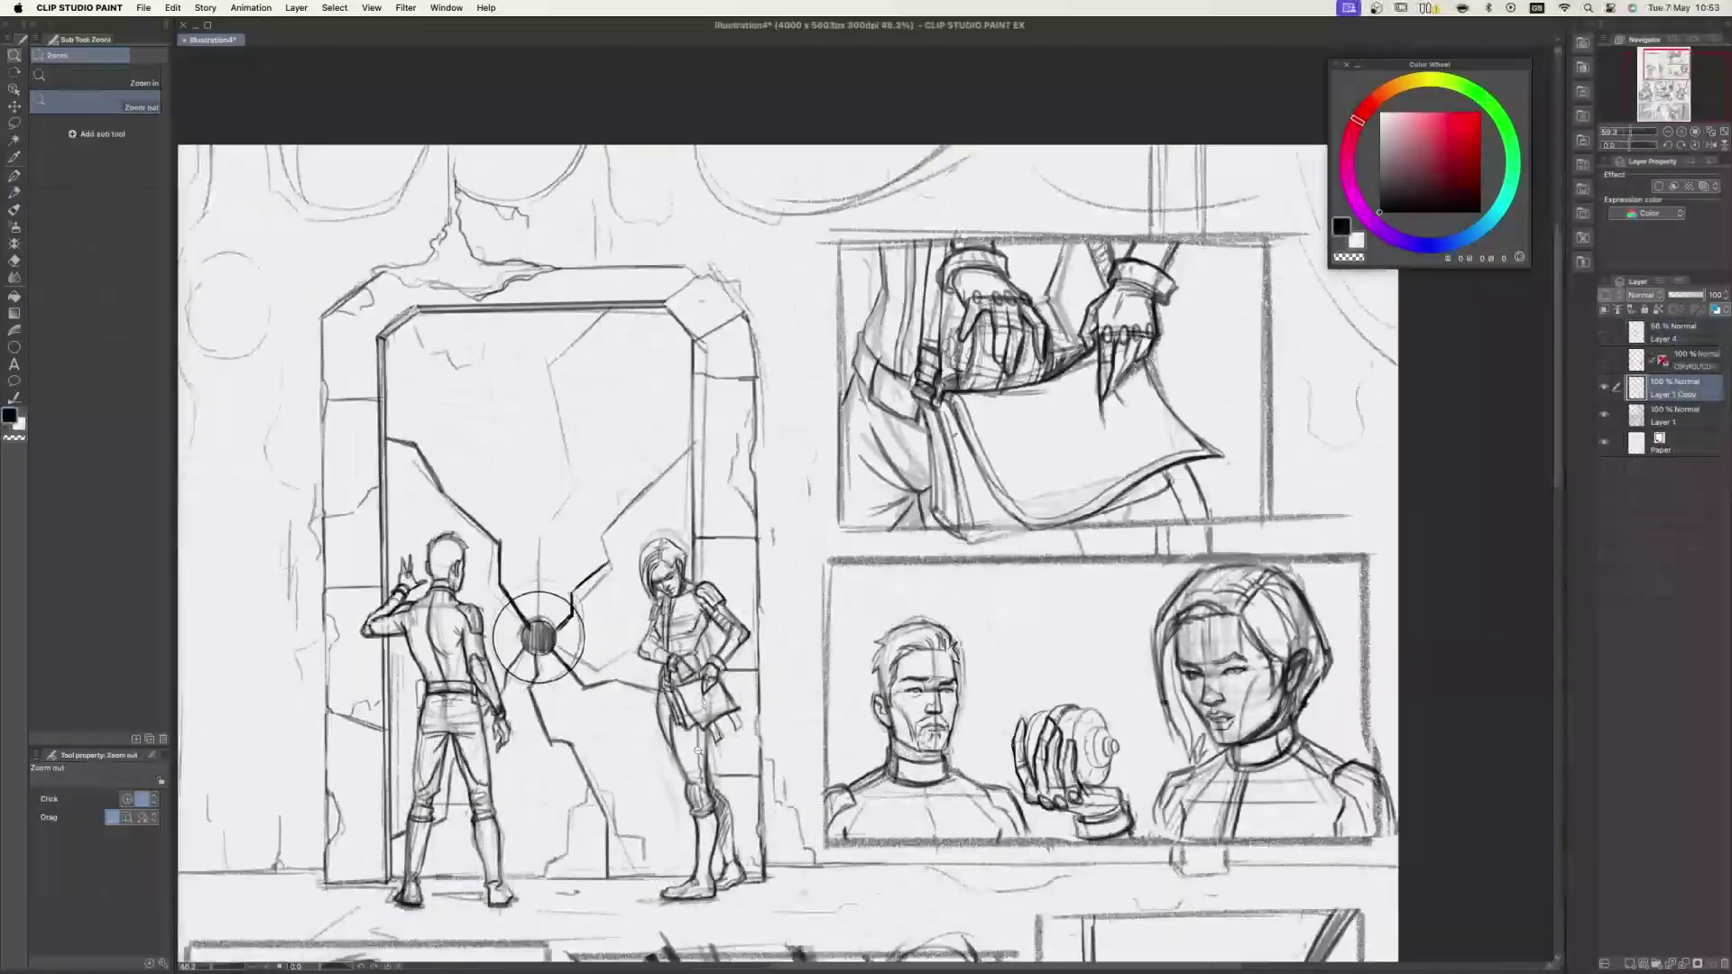
- Enlarge the Lighter pencil and strengthen the circular lock and its spokes at the centre of the large door
{"action": "scroll", "coordinate": [522, 619], "scroll_direction": "up", "scroll_amount": 3}
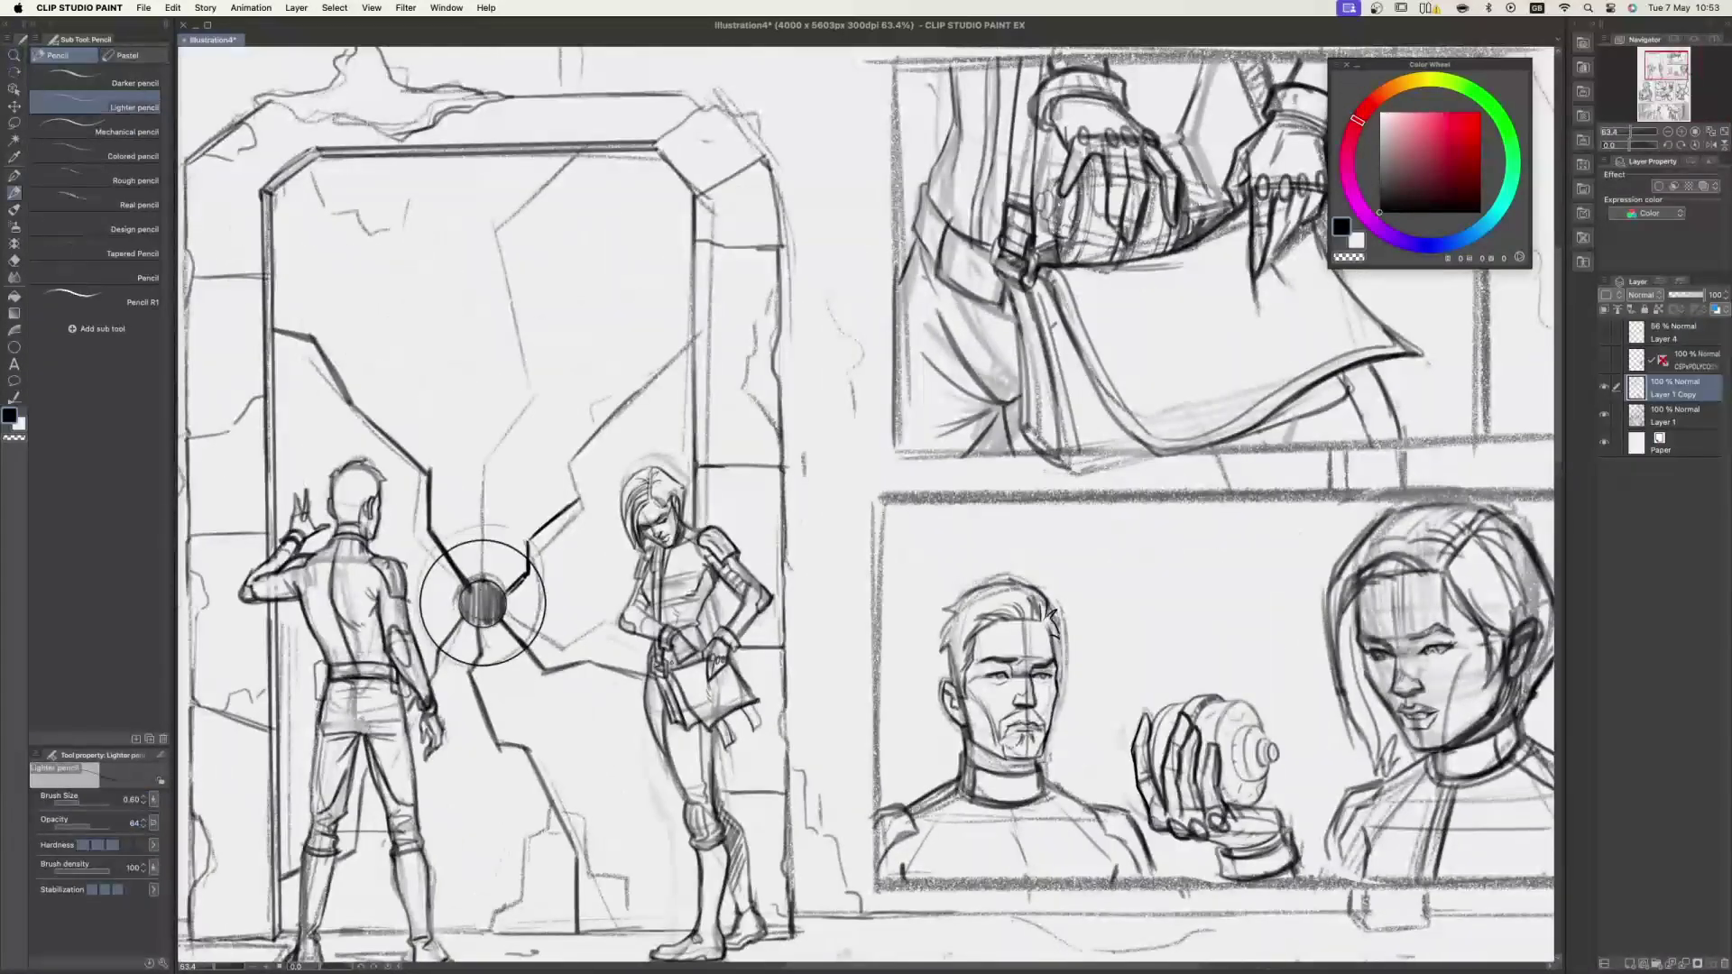
{"action": "left_click_drag", "start_coordinate": [701, 675], "coordinate": [706, 566], "text": "alt"}
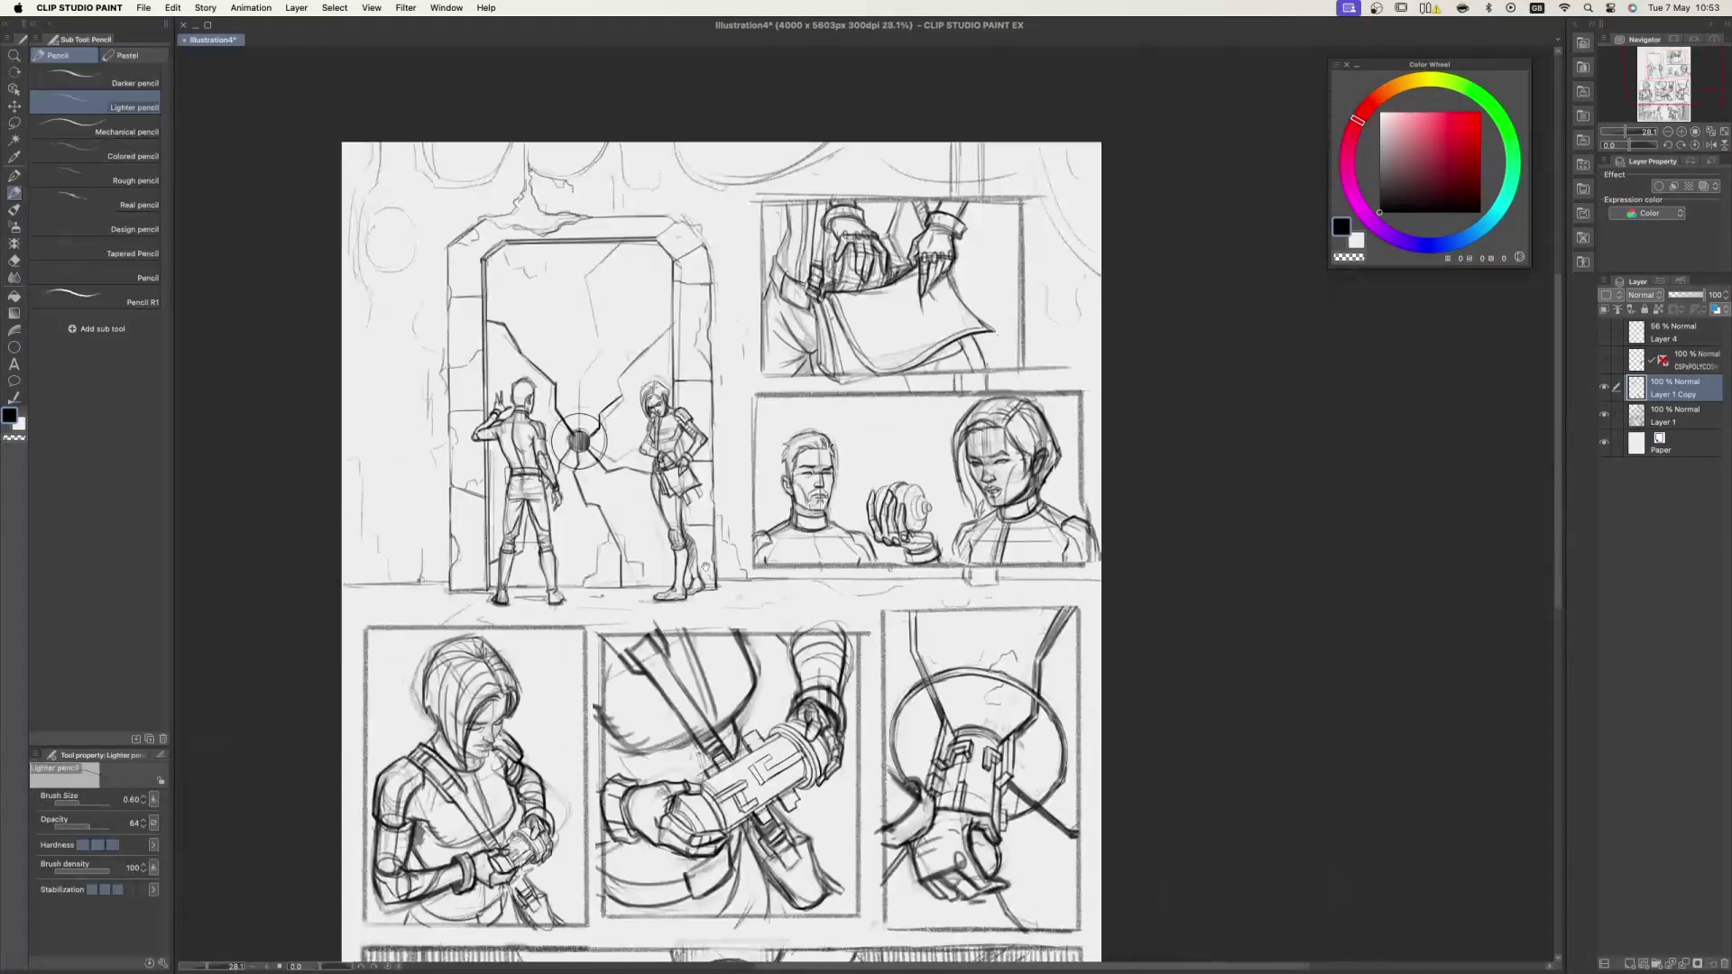
{"action": "left_click_drag", "start_coordinate": [831, 755], "coordinate": [871, 868]}
{"action": "left_click_drag", "start_coordinate": [572, 506], "coordinate": [644, 505], "text": "super"}
{"action": "key", "text": "p"}
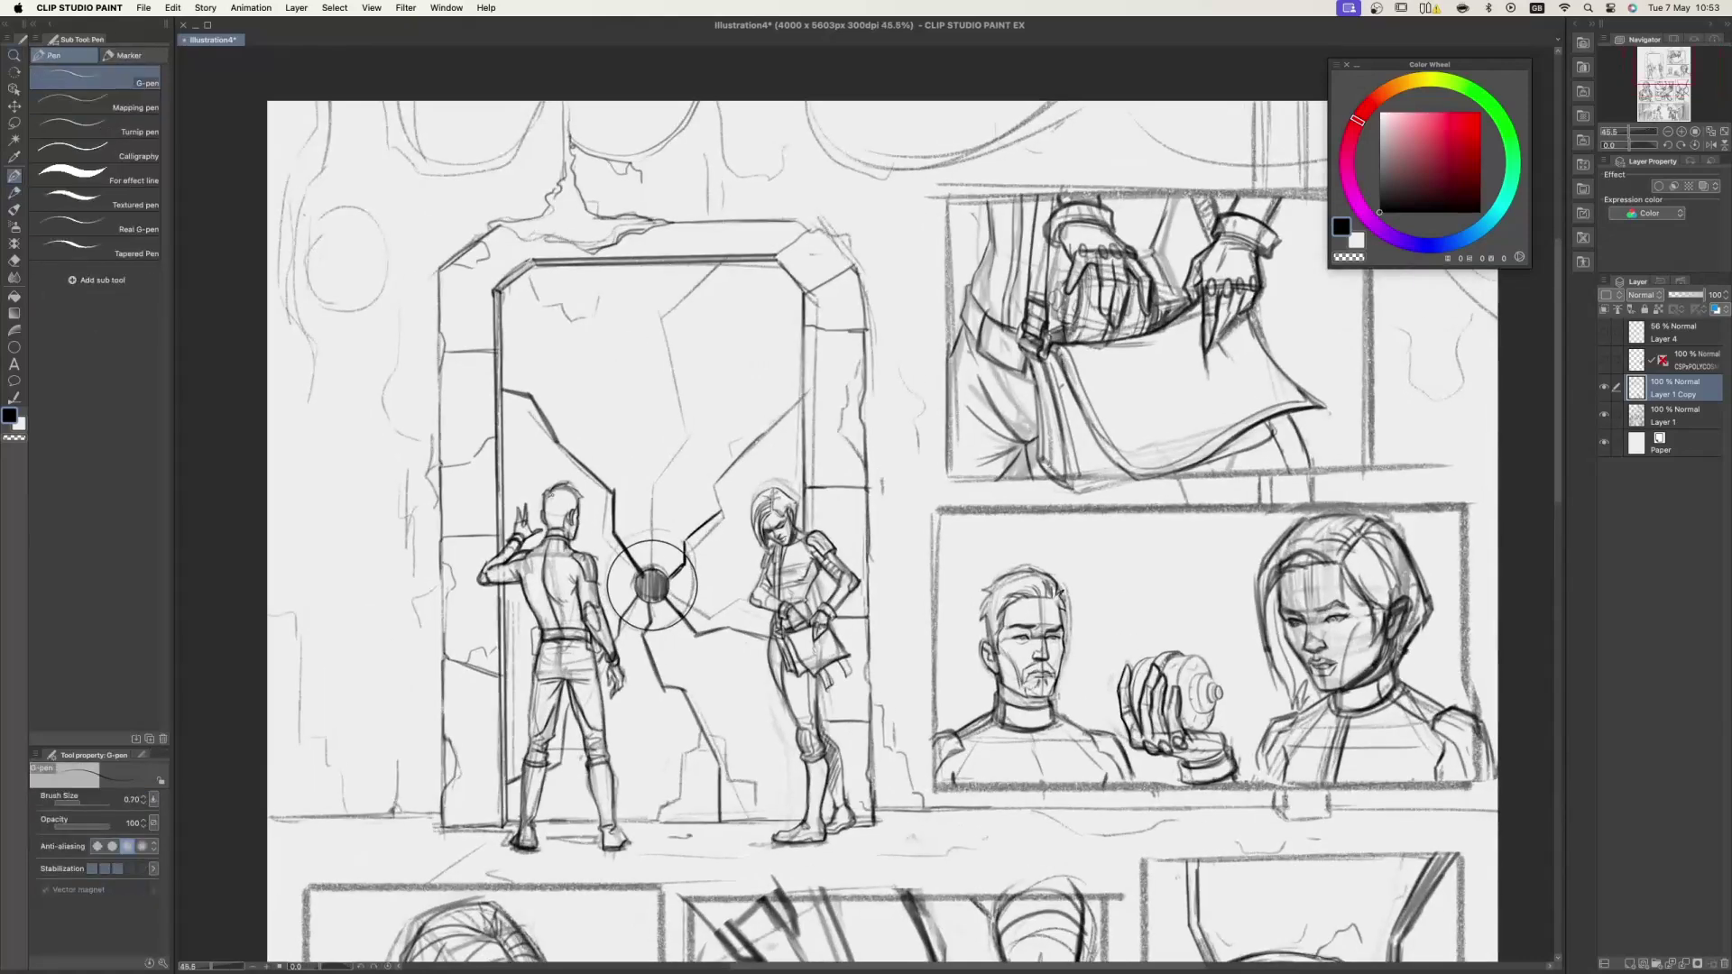
{"action": "left_click_drag", "start_coordinate": [756, 706], "coordinate": [779, 682]}
{"action": "key", "text": "p"}
{"action": "scroll", "coordinate": [780, 682], "scroll_direction": "down", "scroll_amount": 1}
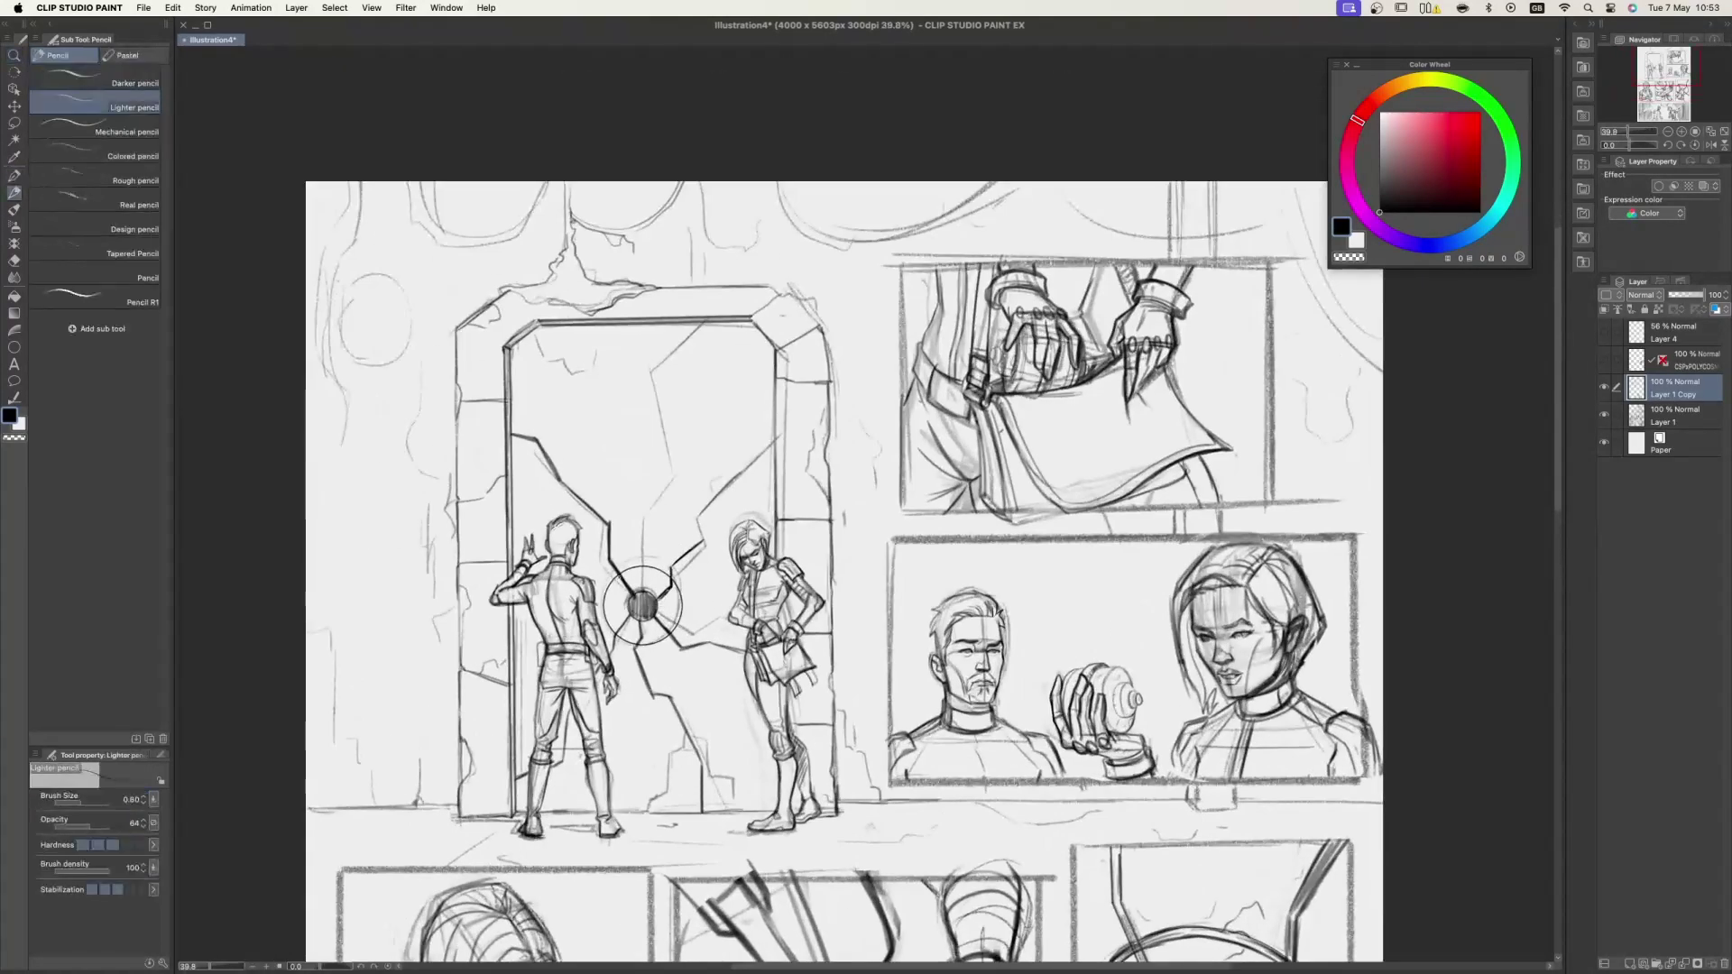
{"action": "key", "text": "]"}
{"action": "mouse_move", "coordinate": [607, 593]}
{"action": "left_mouse_down"}
{"action": "mouse_move", "coordinate": [619, 635]}
{"action": "mouse_move", "coordinate": [667, 639]}
{"action": "mouse_move", "coordinate": [680, 586]}
{"action": "left_mouse_up"}
{"action": "mouse_move", "coordinate": [644, 571]}
{"action": "left_mouse_down", "text": "shift"}
{"action": "mouse_move", "coordinate": [670, 640]}
{"action": "mouse_move", "coordinate": [701, 636]}
{"action": "left_mouse_up", "text": "shift"}
{"action": "key", "text": "x"}
{"action": "double_click", "coordinate": [661, 628], "text": "shift"}
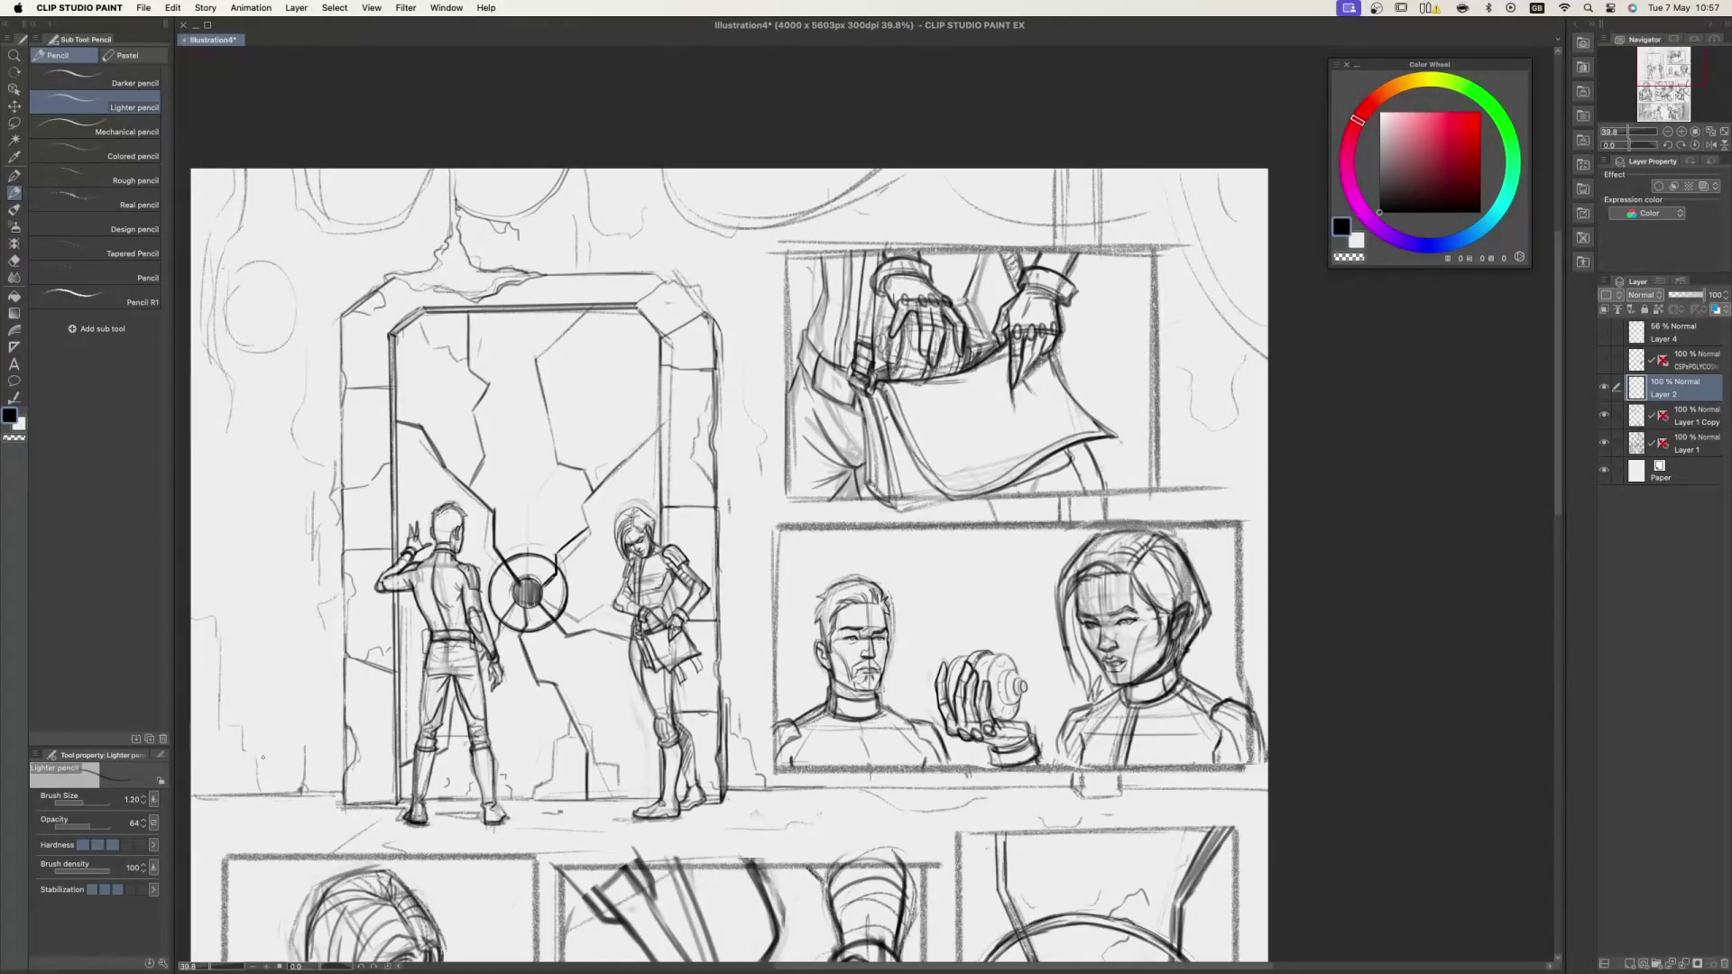
- Place a vertical linear ruler along the door frame's right outer edge and pencil that edge along it, erasing stray marks
{"action": "key", "text": "u"}
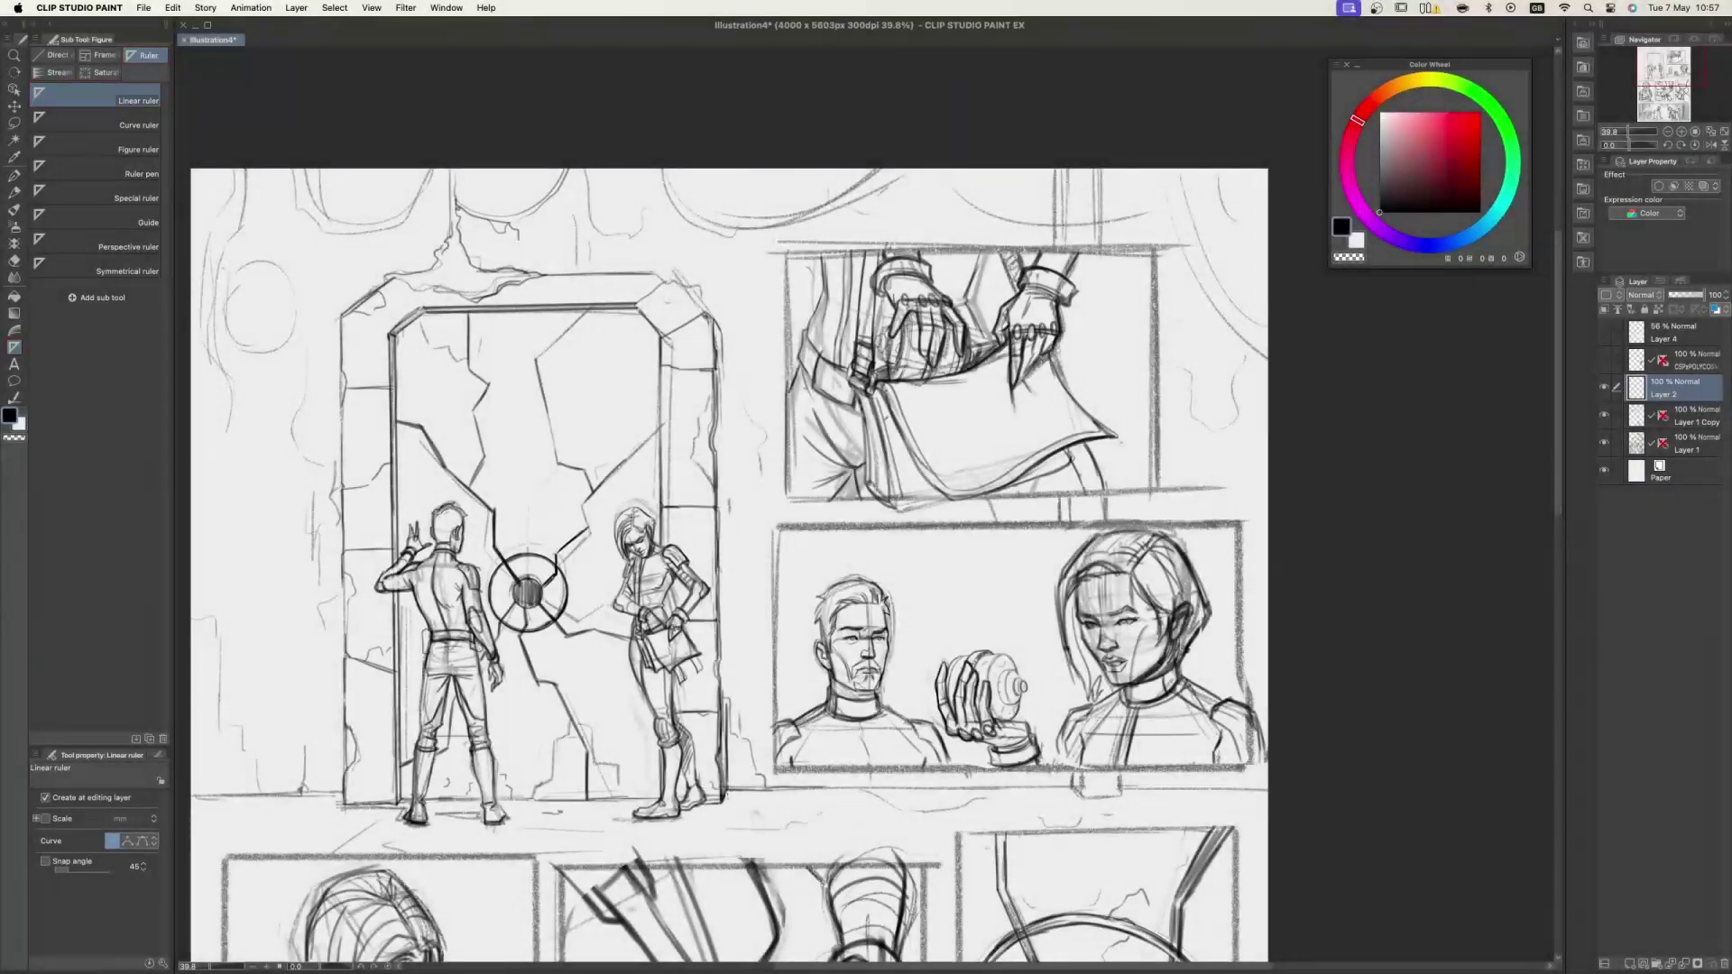
{"action": "left_click_drag", "start_coordinate": [727, 794], "coordinate": [727, 226]}
{"action": "key", "text": "p"}
{"action": "left_click_drag", "start_coordinate": [715, 321], "coordinate": [726, 366]}
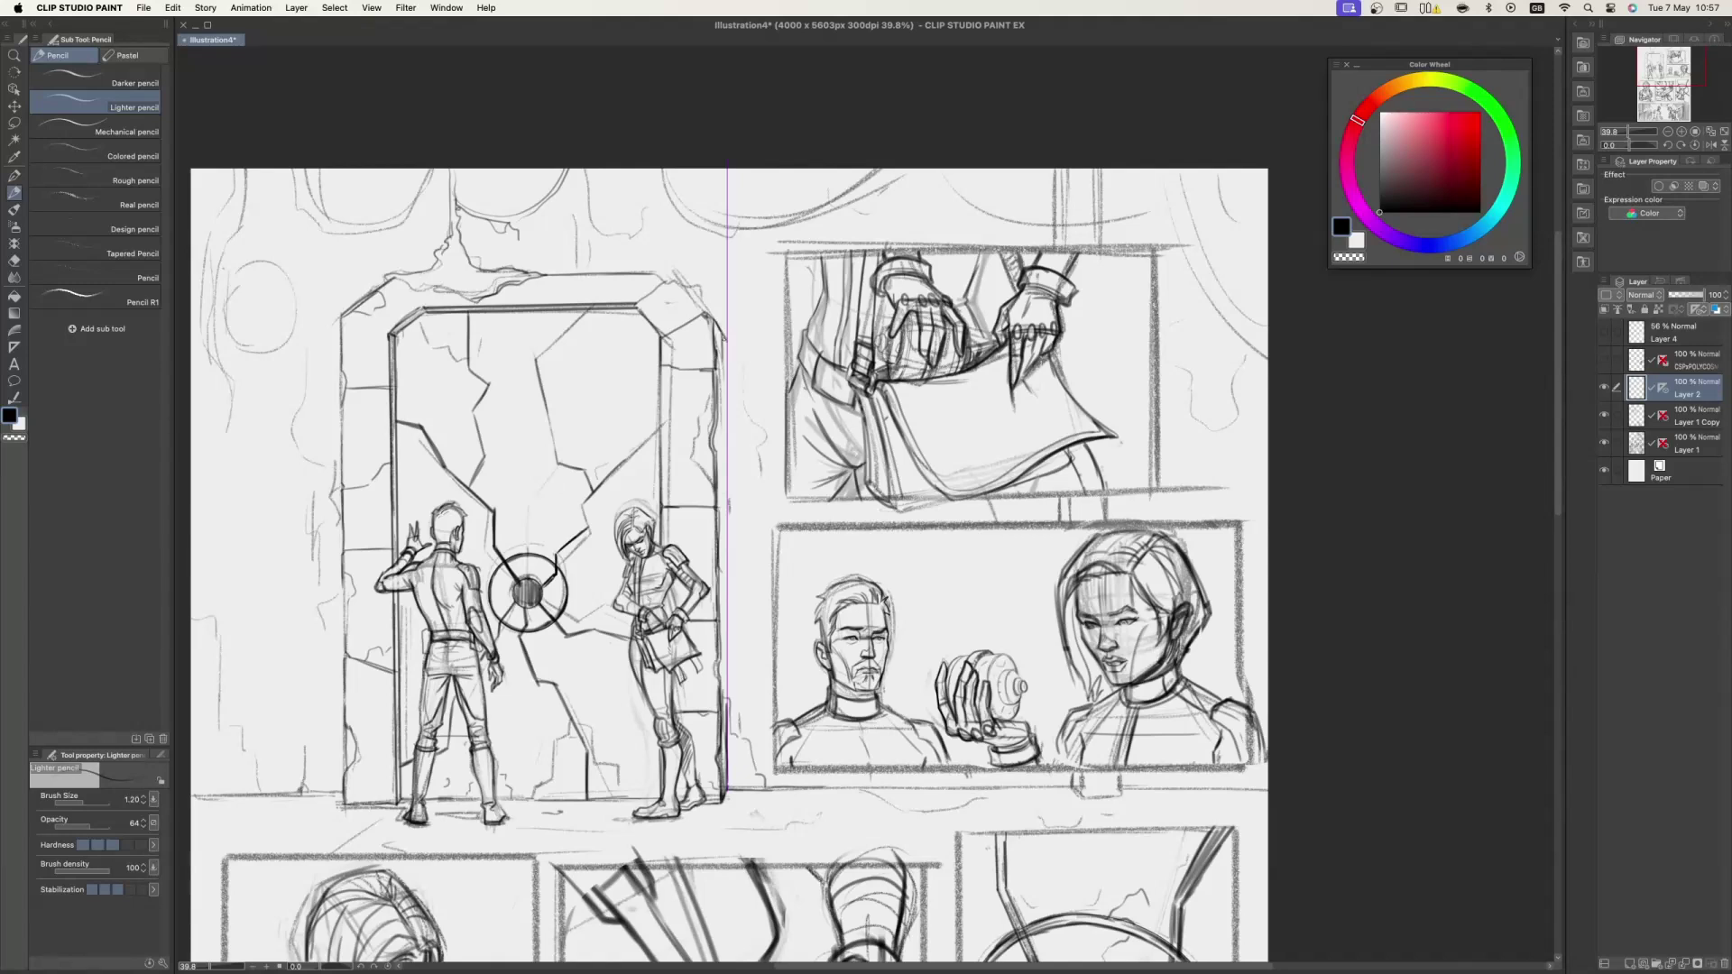
{"action": "left_click_drag", "start_coordinate": [721, 651], "coordinate": [721, 708]}
{"action": "left_click_drag", "start_coordinate": [721, 595], "coordinate": [720, 676]}
{"action": "key", "text": "x"}
{"action": "left_click_drag", "start_coordinate": [722, 331], "coordinate": [717, 393]}
{"action": "key", "text": "x"}
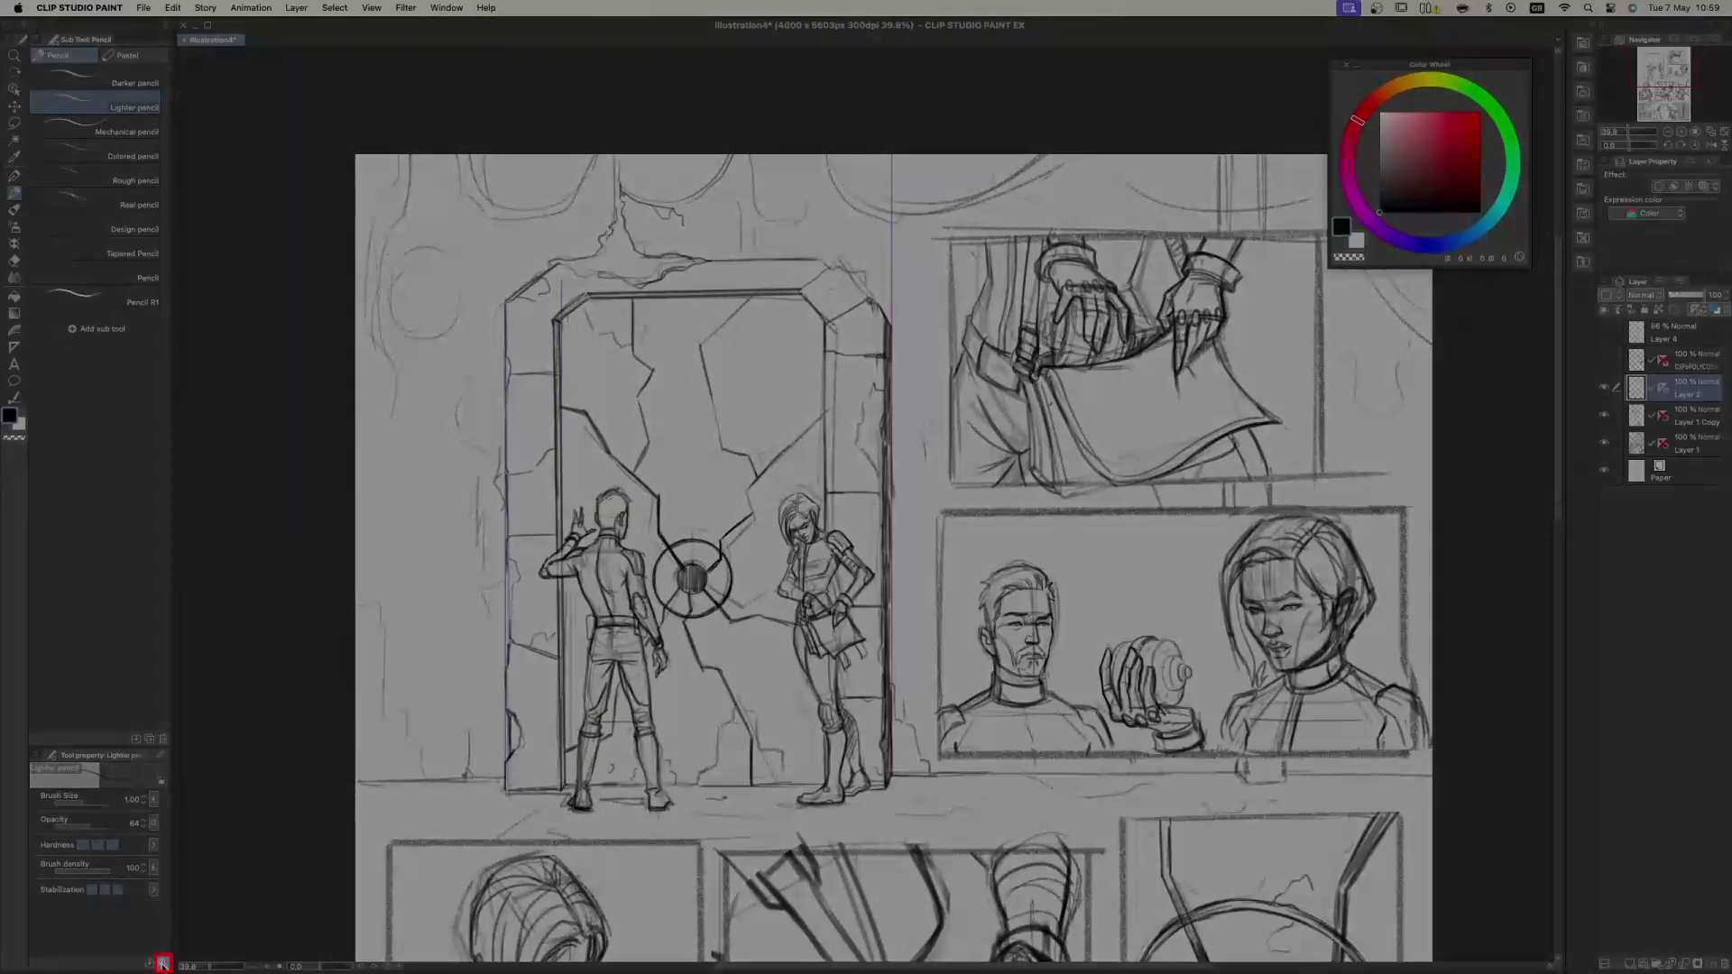
- Turn on Enable snapping in the Lighter pencil's correction settings and draw the door frame's left outer edge along its ruler
{"action": "left_click", "coordinate": [162, 964]}
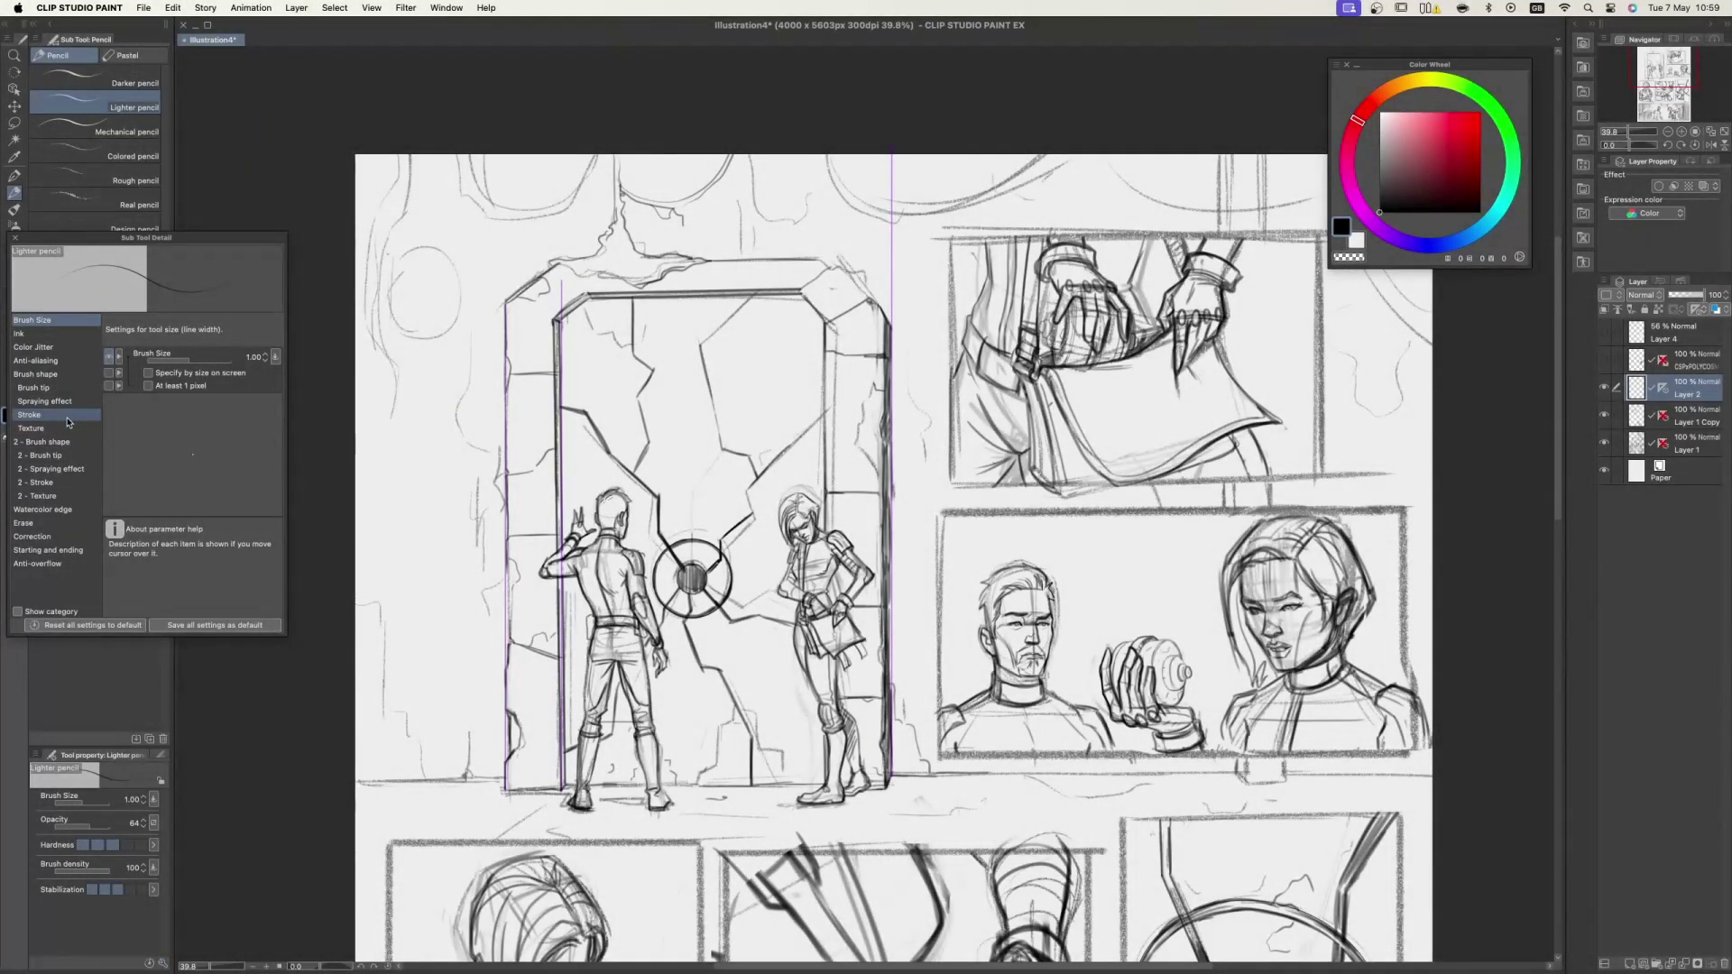
{"action": "left_click", "coordinate": [69, 539]}
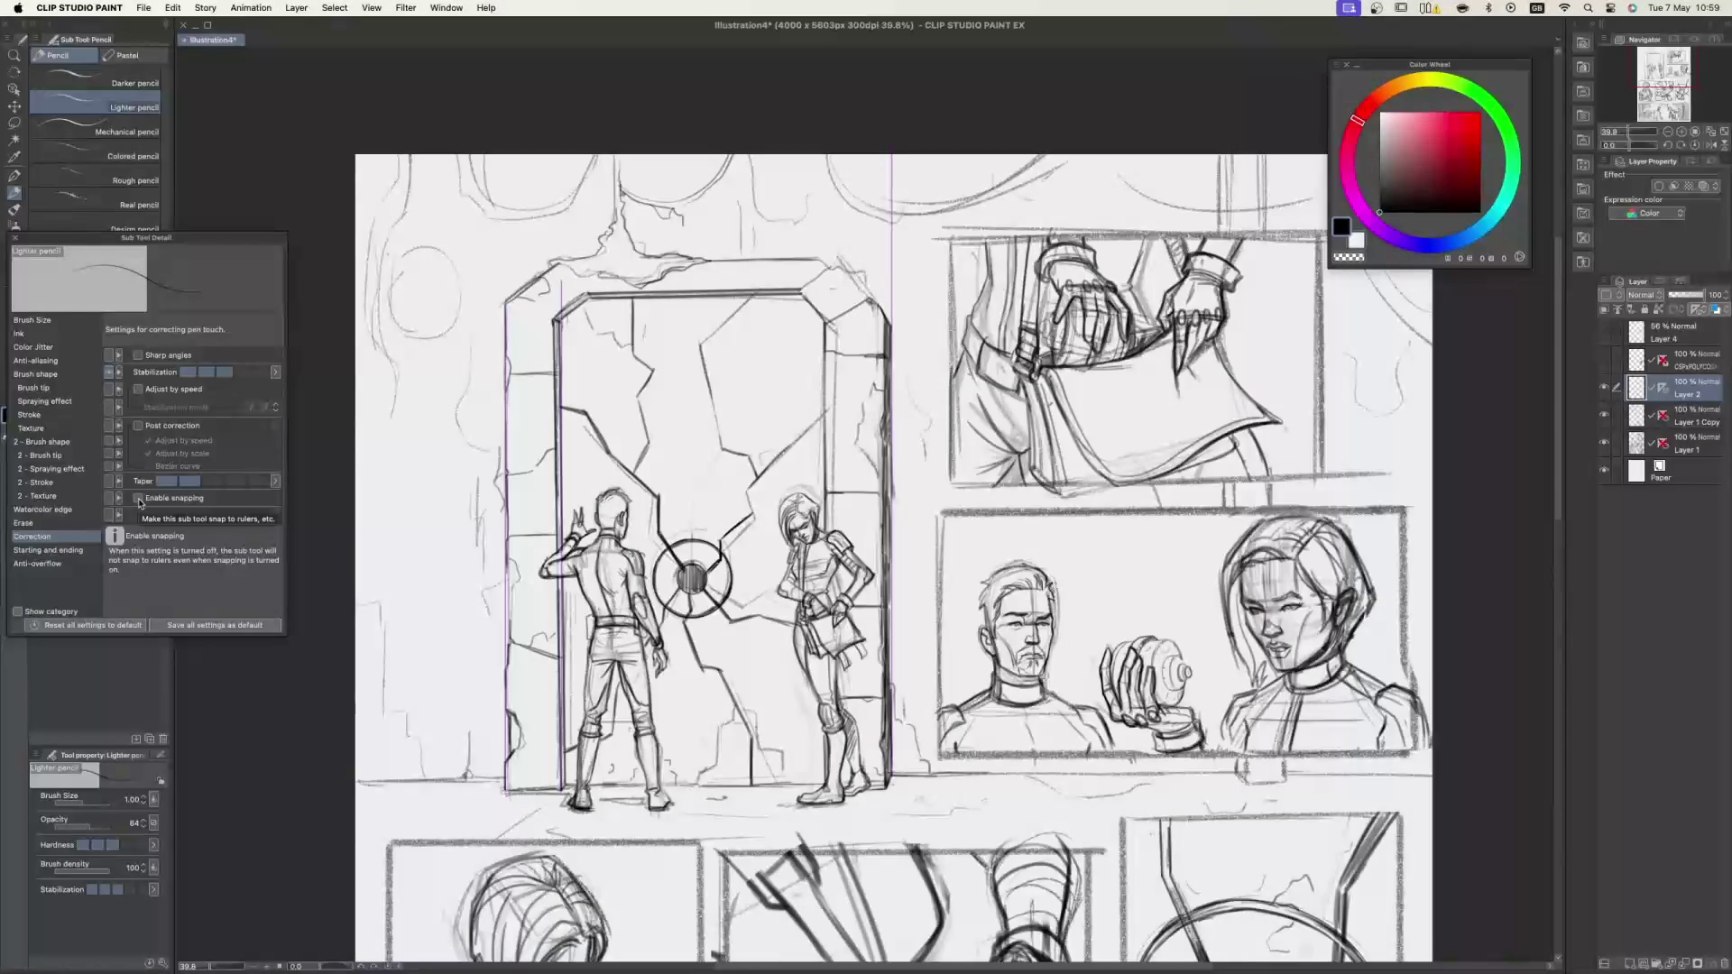
{"action": "left_click", "coordinate": [138, 498]}
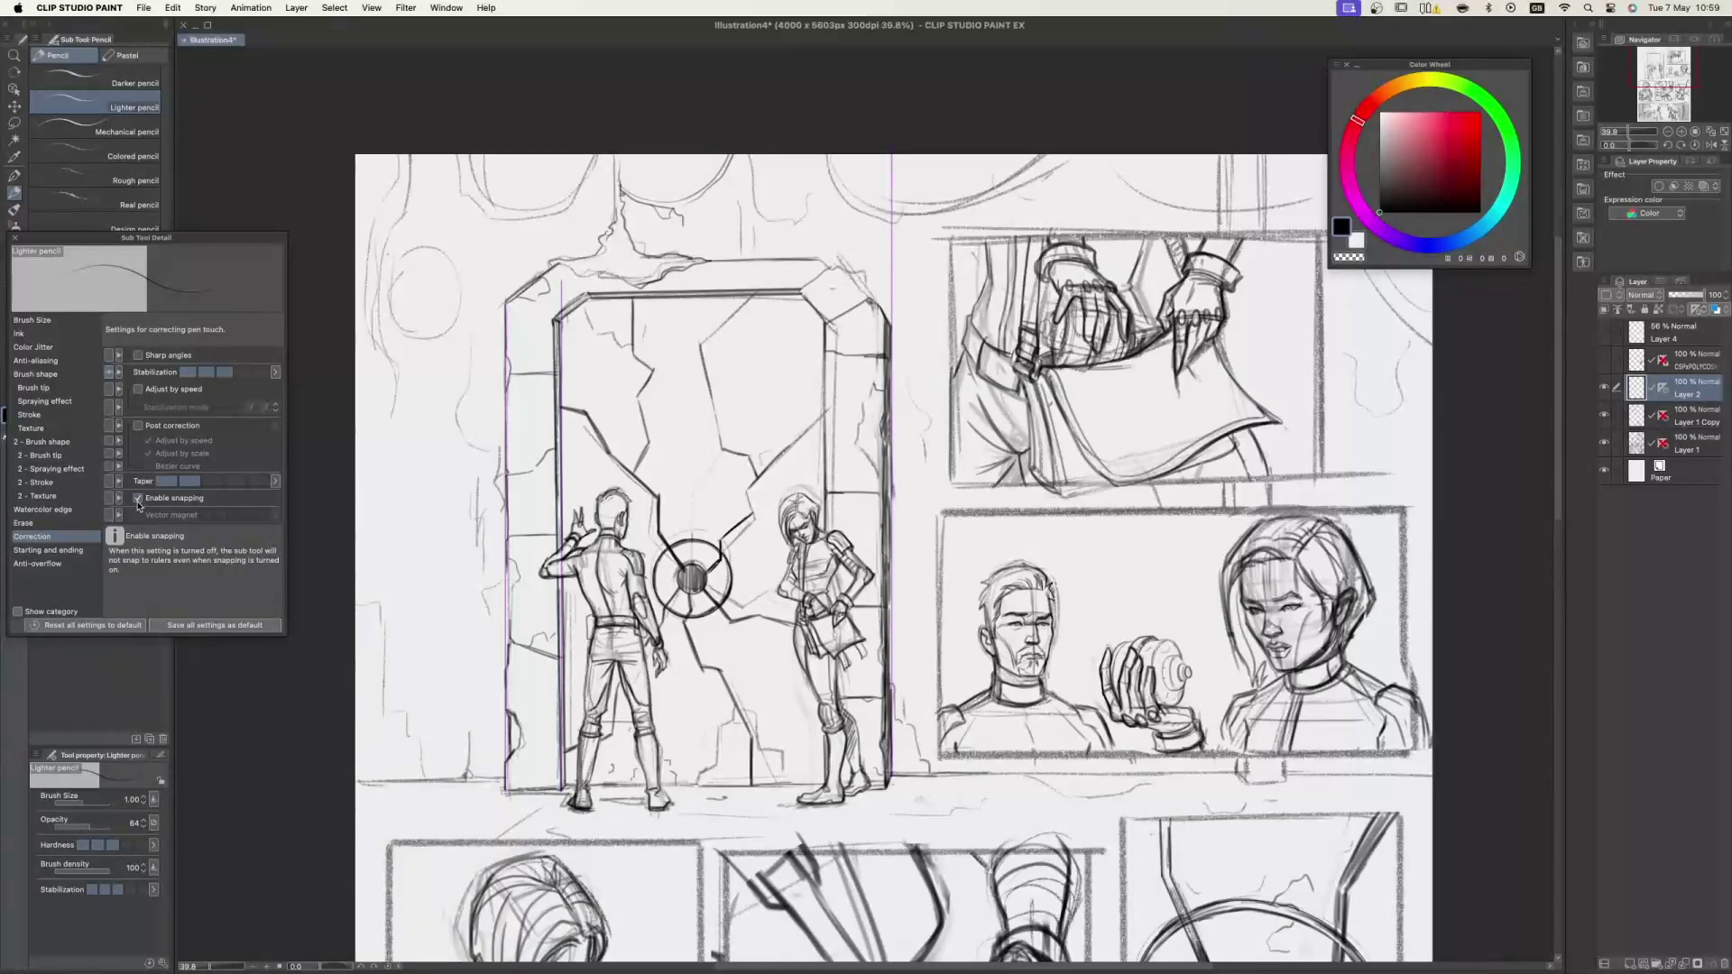
{"action": "left_click", "coordinate": [14, 237]}
{"action": "left_click_drag", "start_coordinate": [507, 644], "coordinate": [505, 686]}
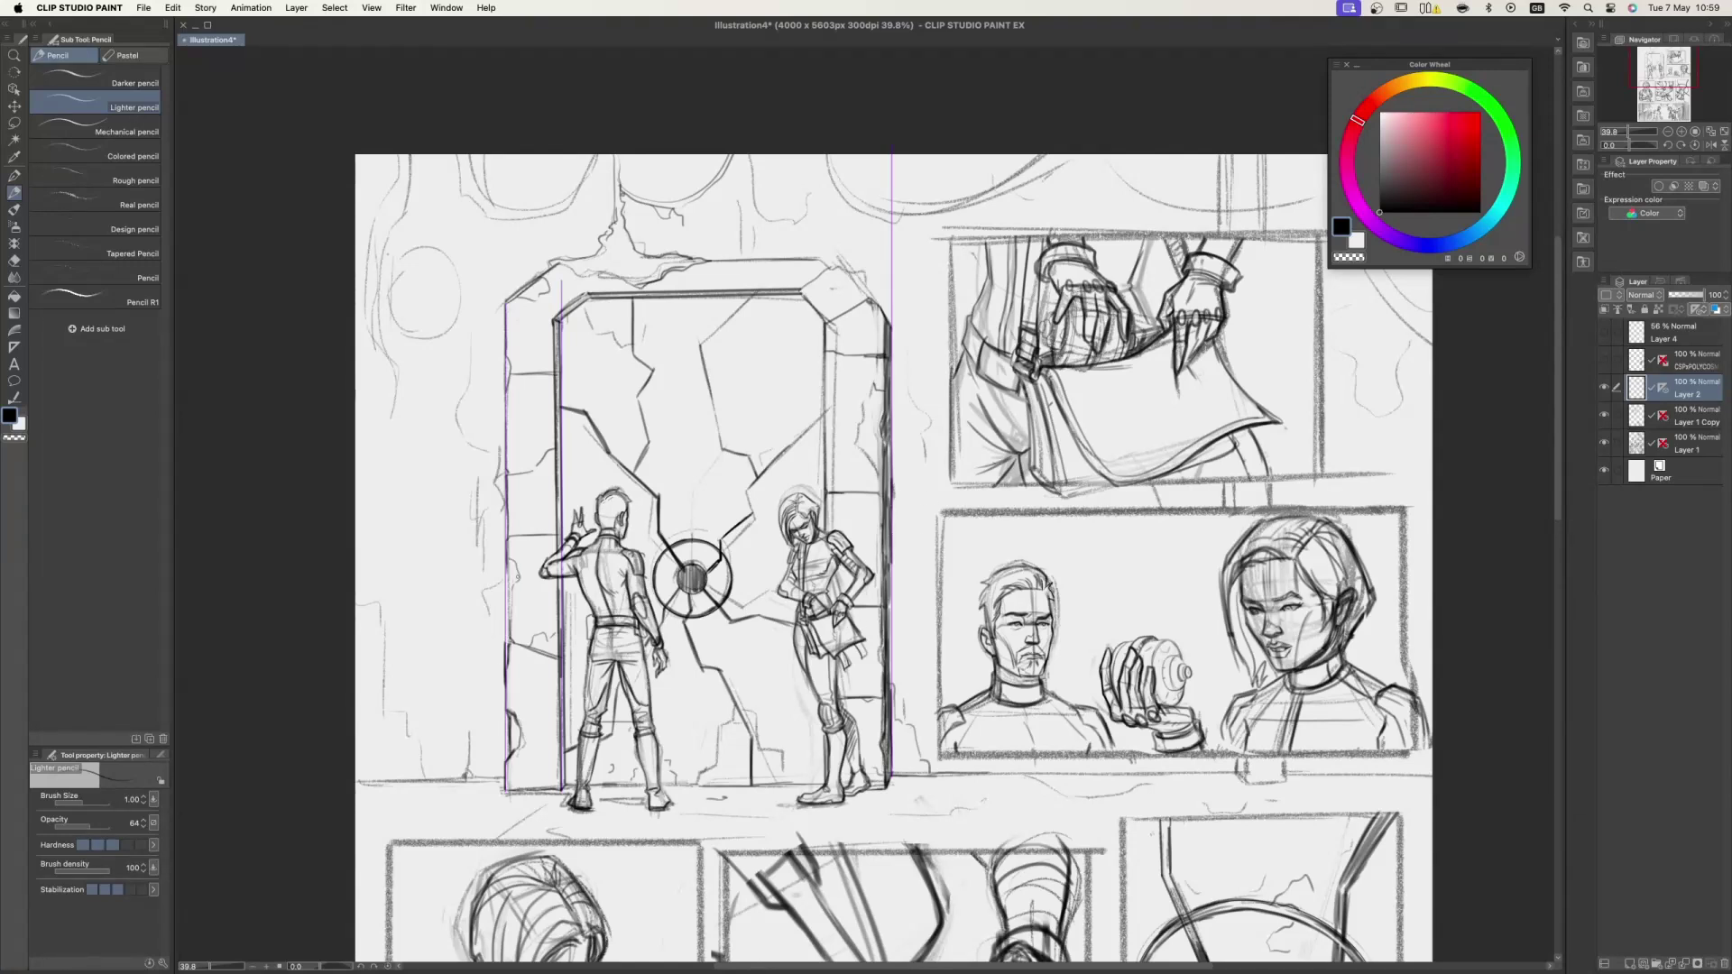
{"action": "key", "text": "x"}
{"action": "key", "text": "x"}
- Turn off ruler snapping for the Lighter pencil, enlarge the brush to 1.70 and rework the door frame's left inner edge
{"action": "left_click", "coordinate": [162, 964]}
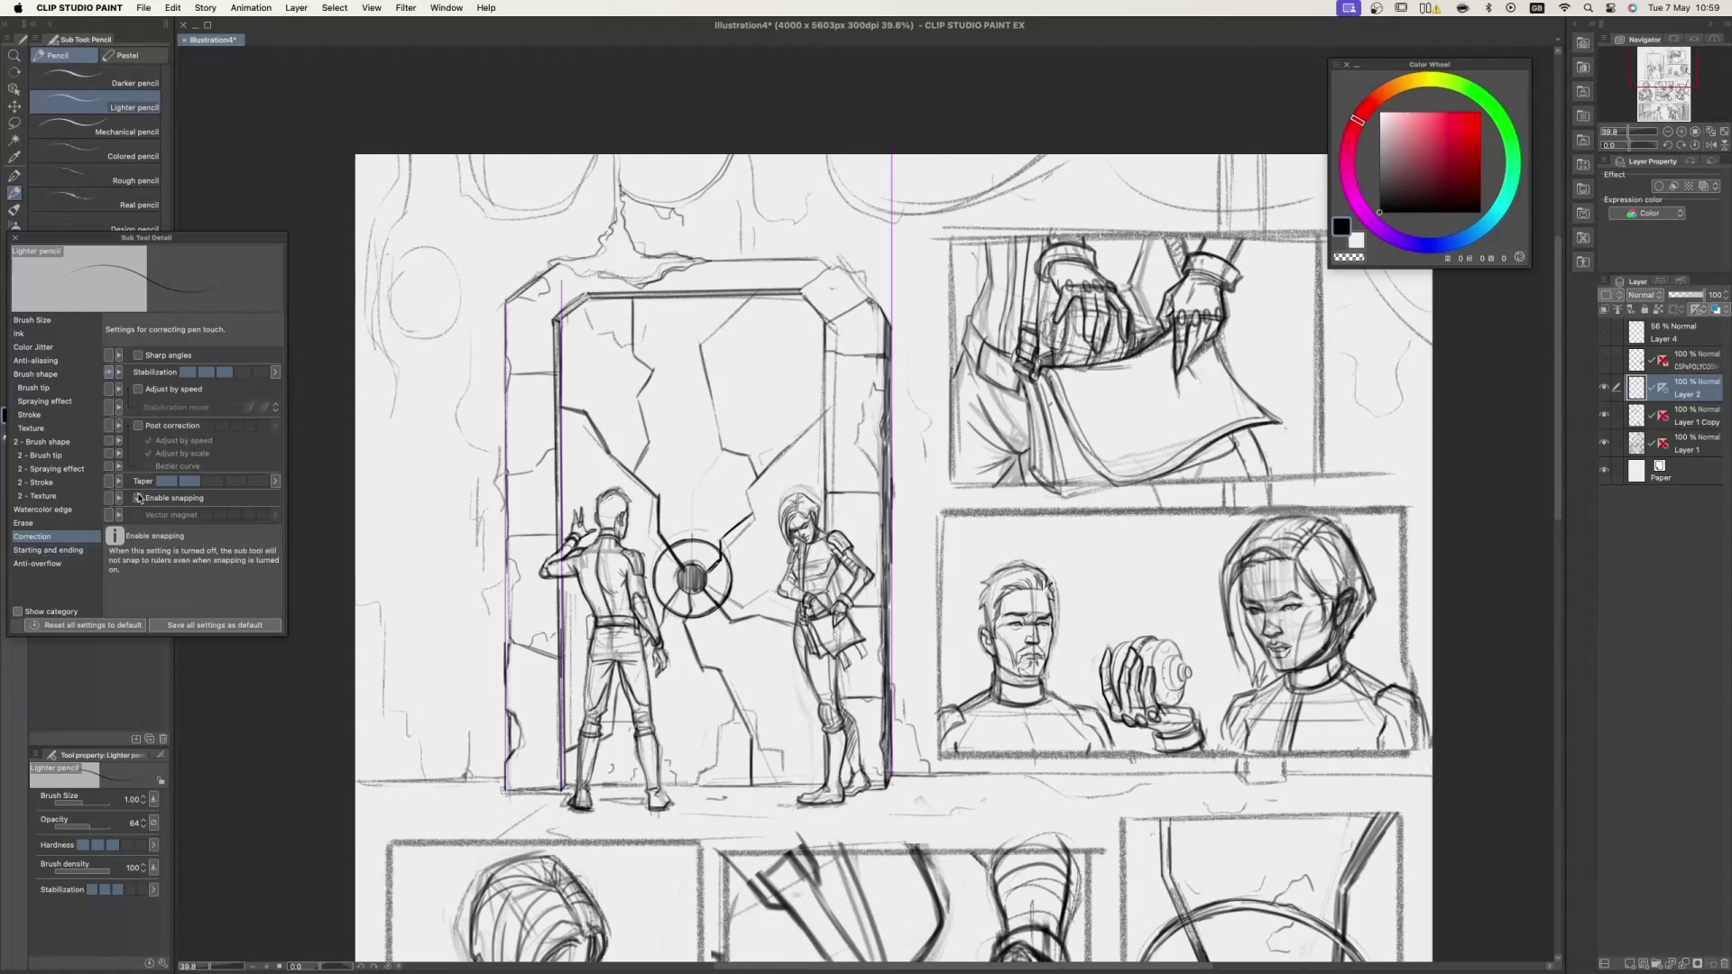
{"action": "left_click", "coordinate": [14, 237]}
{"action": "key", "text": "x"}
{"action": "key", "text": "]"}
{"action": "key", "text": "]"}
{"action": "left_click_drag", "start_coordinate": [556, 321], "coordinate": [552, 449]}
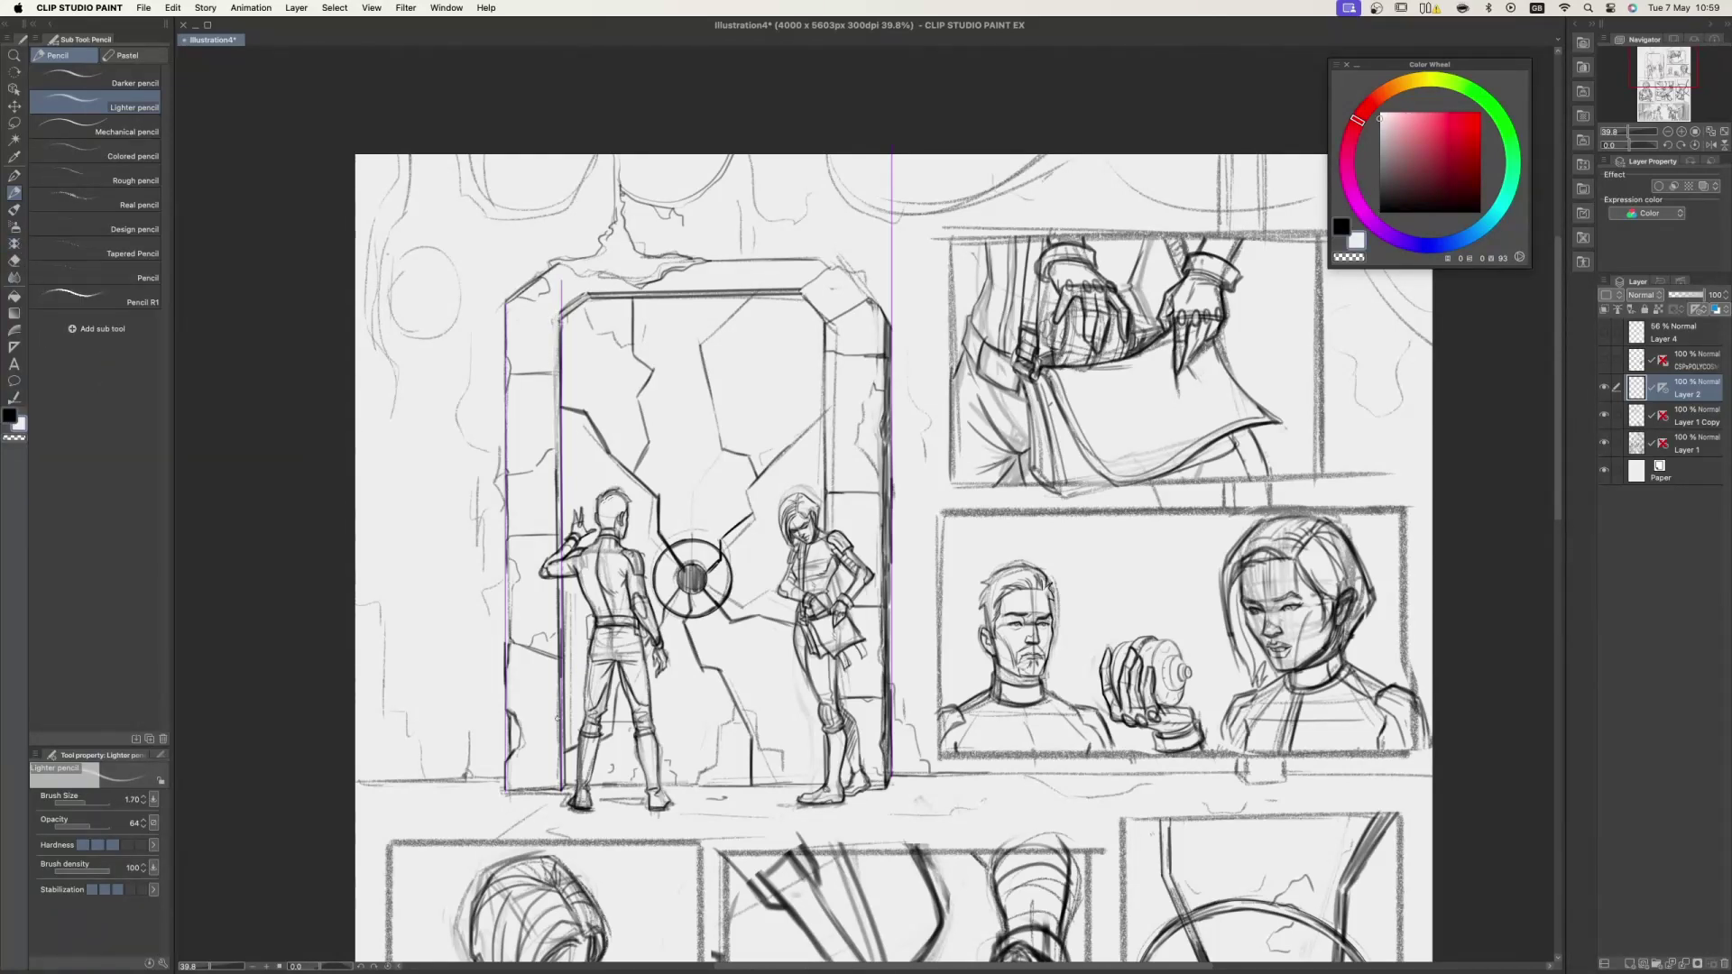
{"action": "key", "text": "super+z"}
{"action": "left_click_drag", "start_coordinate": [557, 578], "coordinate": [563, 699]}
{"action": "key", "text": "x"}
{"action": "key", "text": "x"}
{"action": "left_click_drag", "start_coordinate": [558, 619], "coordinate": [561, 746]}
{"action": "key", "text": "x"}
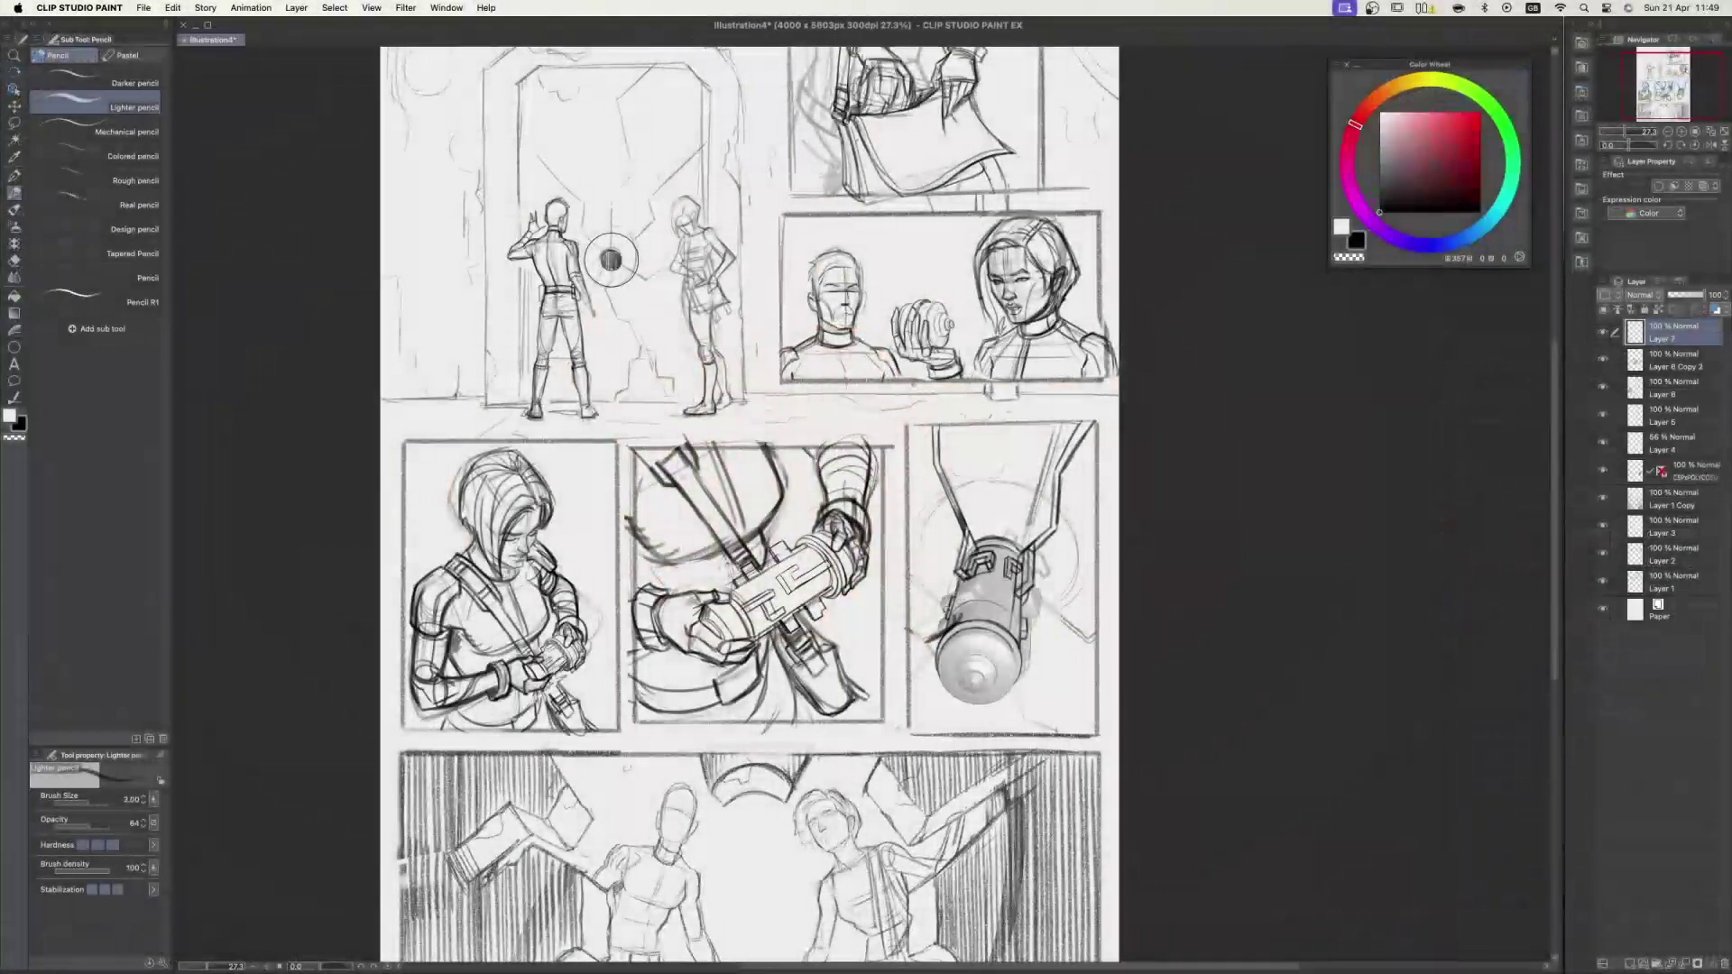
- Rough in the hand over the near end of the device in the rightmost panel on Layer 7 with a 3.00 pencil
{"action": "left_click_drag", "start_coordinate": [915, 614], "coordinate": [956, 581]}
{"action": "mouse_move", "coordinate": [925, 681]}
{"action": "left_mouse_down"}
{"action": "mouse_move", "coordinate": [986, 645]}
{"action": "mouse_move", "coordinate": [1021, 672]}
{"action": "left_mouse_up"}
{"action": "left_click_drag", "start_coordinate": [989, 617], "coordinate": [987, 691]}
{"action": "mouse_move", "coordinate": [938, 699]}
{"action": "left_mouse_down"}
{"action": "mouse_move", "coordinate": [1005, 681]}
{"action": "mouse_move", "coordinate": [1002, 614]}
{"action": "left_mouse_up"}
{"action": "left_click_drag", "start_coordinate": [945, 697], "coordinate": [979, 688]}
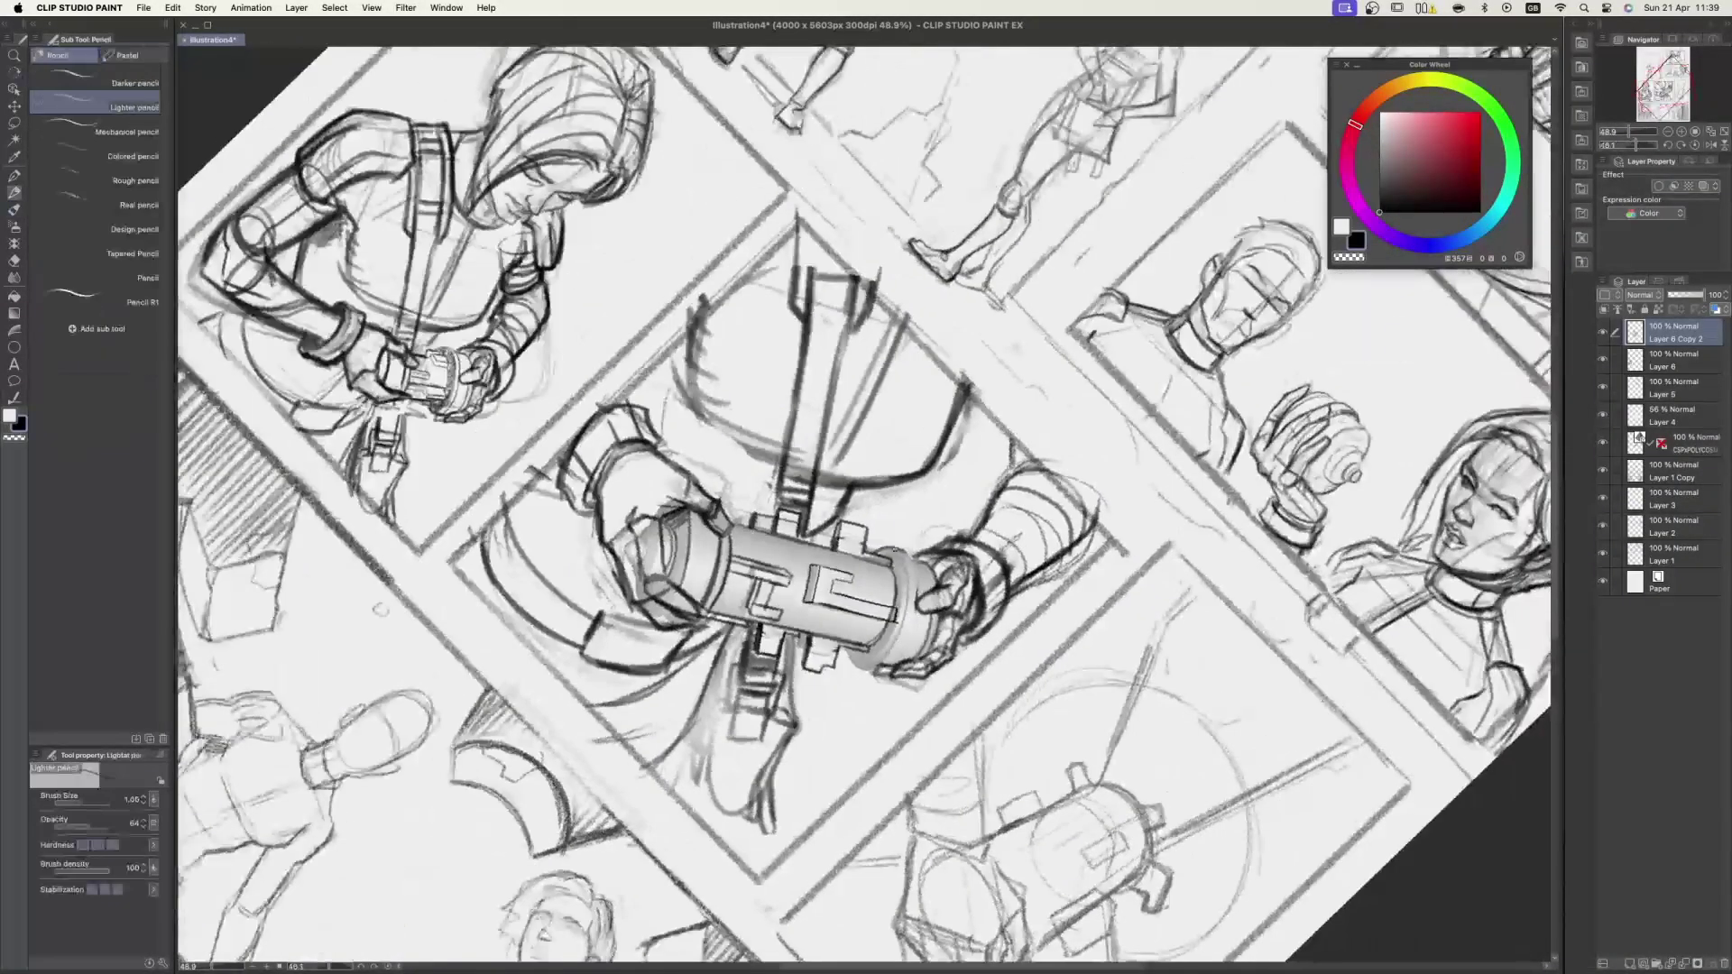
- Pencil the collar at the device's wide end beside the gripping fingers in the close-up panel, undoing strokes that miss
{"action": "mouse_move", "coordinate": [897, 548]}
{"action": "left_mouse_down"}
{"action": "mouse_move", "coordinate": [891, 667]}
{"action": "mouse_move", "coordinate": [902, 600]}
{"action": "left_mouse_up"}
{"action": "key", "text": "x"}
{"action": "key", "text": "x"}
{"action": "key", "text": "super+z"}
{"action": "left_click_drag", "start_coordinate": [912, 554], "coordinate": [898, 672]}
{"action": "key", "text": "super+z"}
{"action": "left_click_drag", "start_coordinate": [925, 567], "coordinate": [931, 588]}
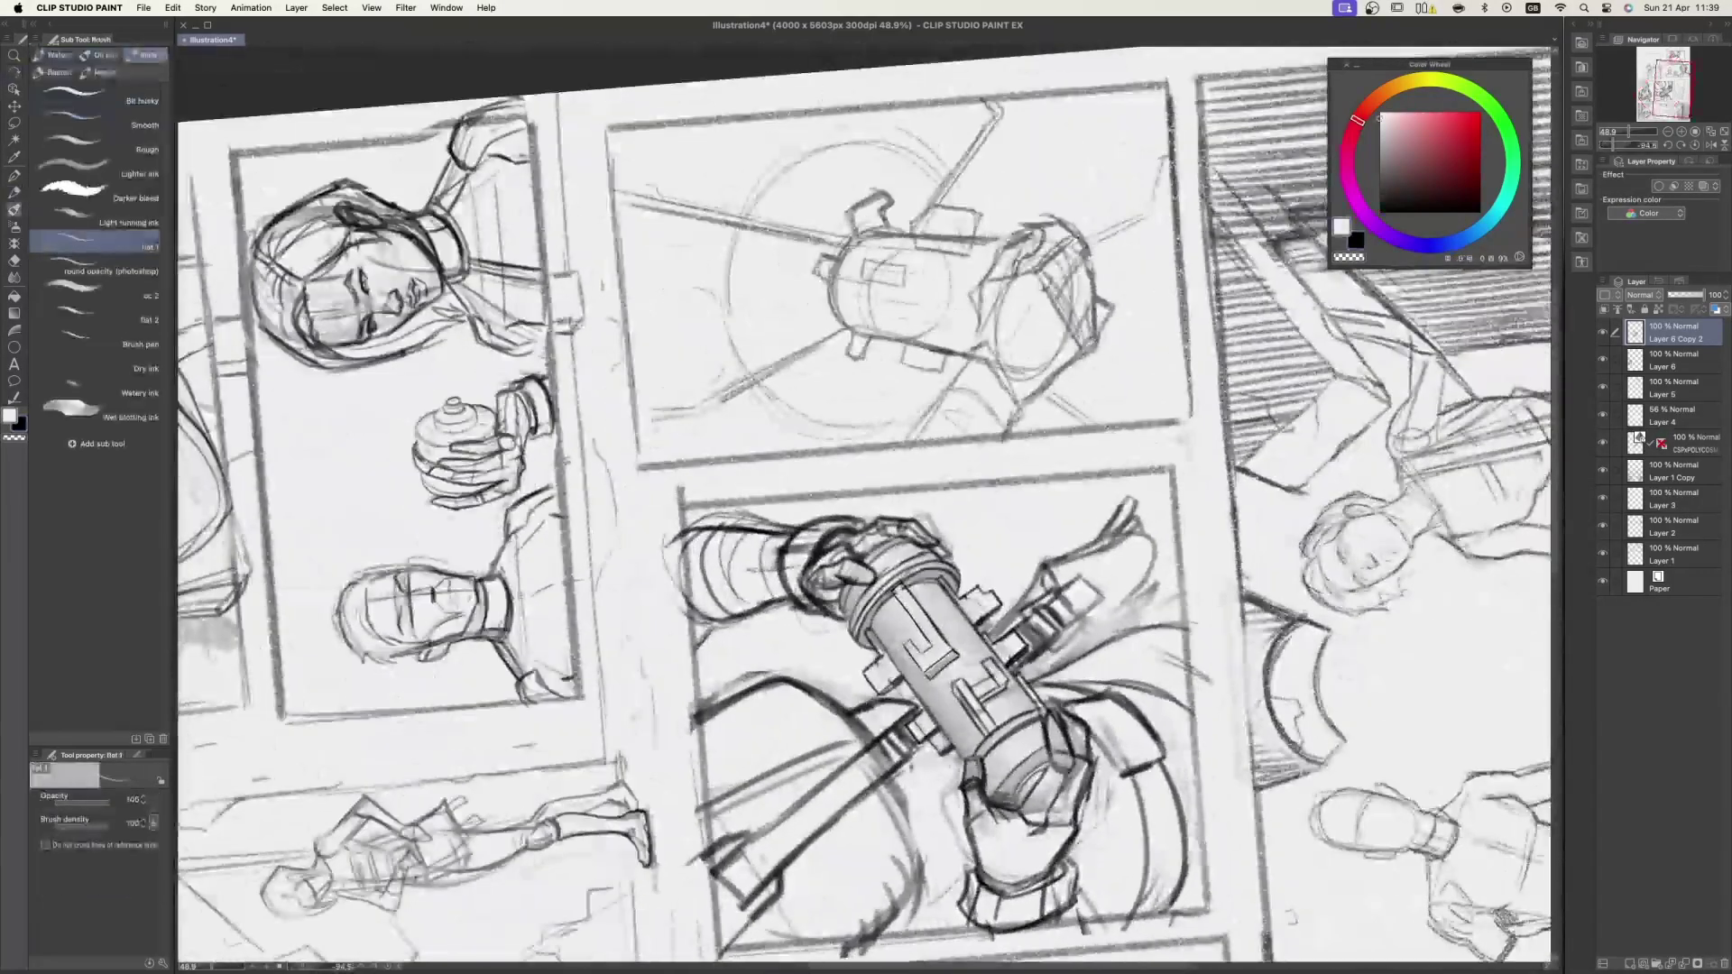